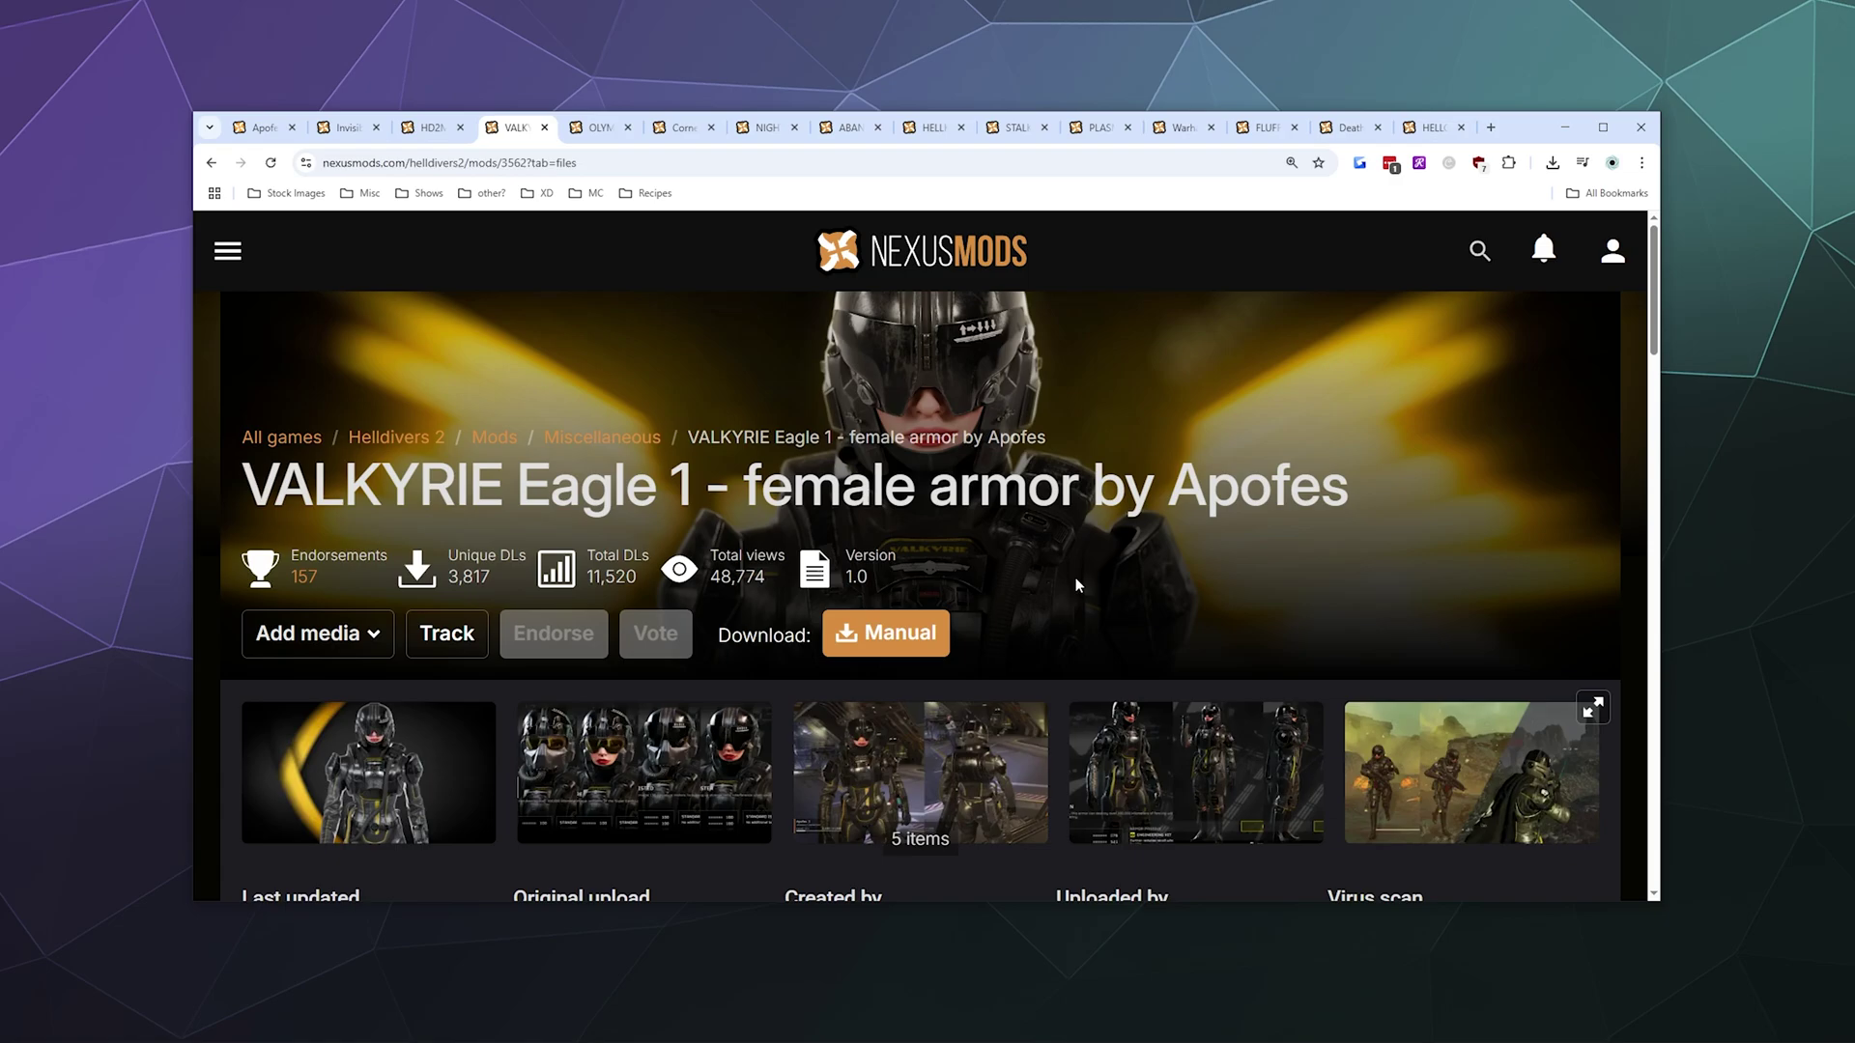
- Look through the gallery images on the VALKYRIE Eagle 1 armor mod page
drag(254, 483, 730, 483)
click(821, 541)
scroll(492, 688, down, 2)
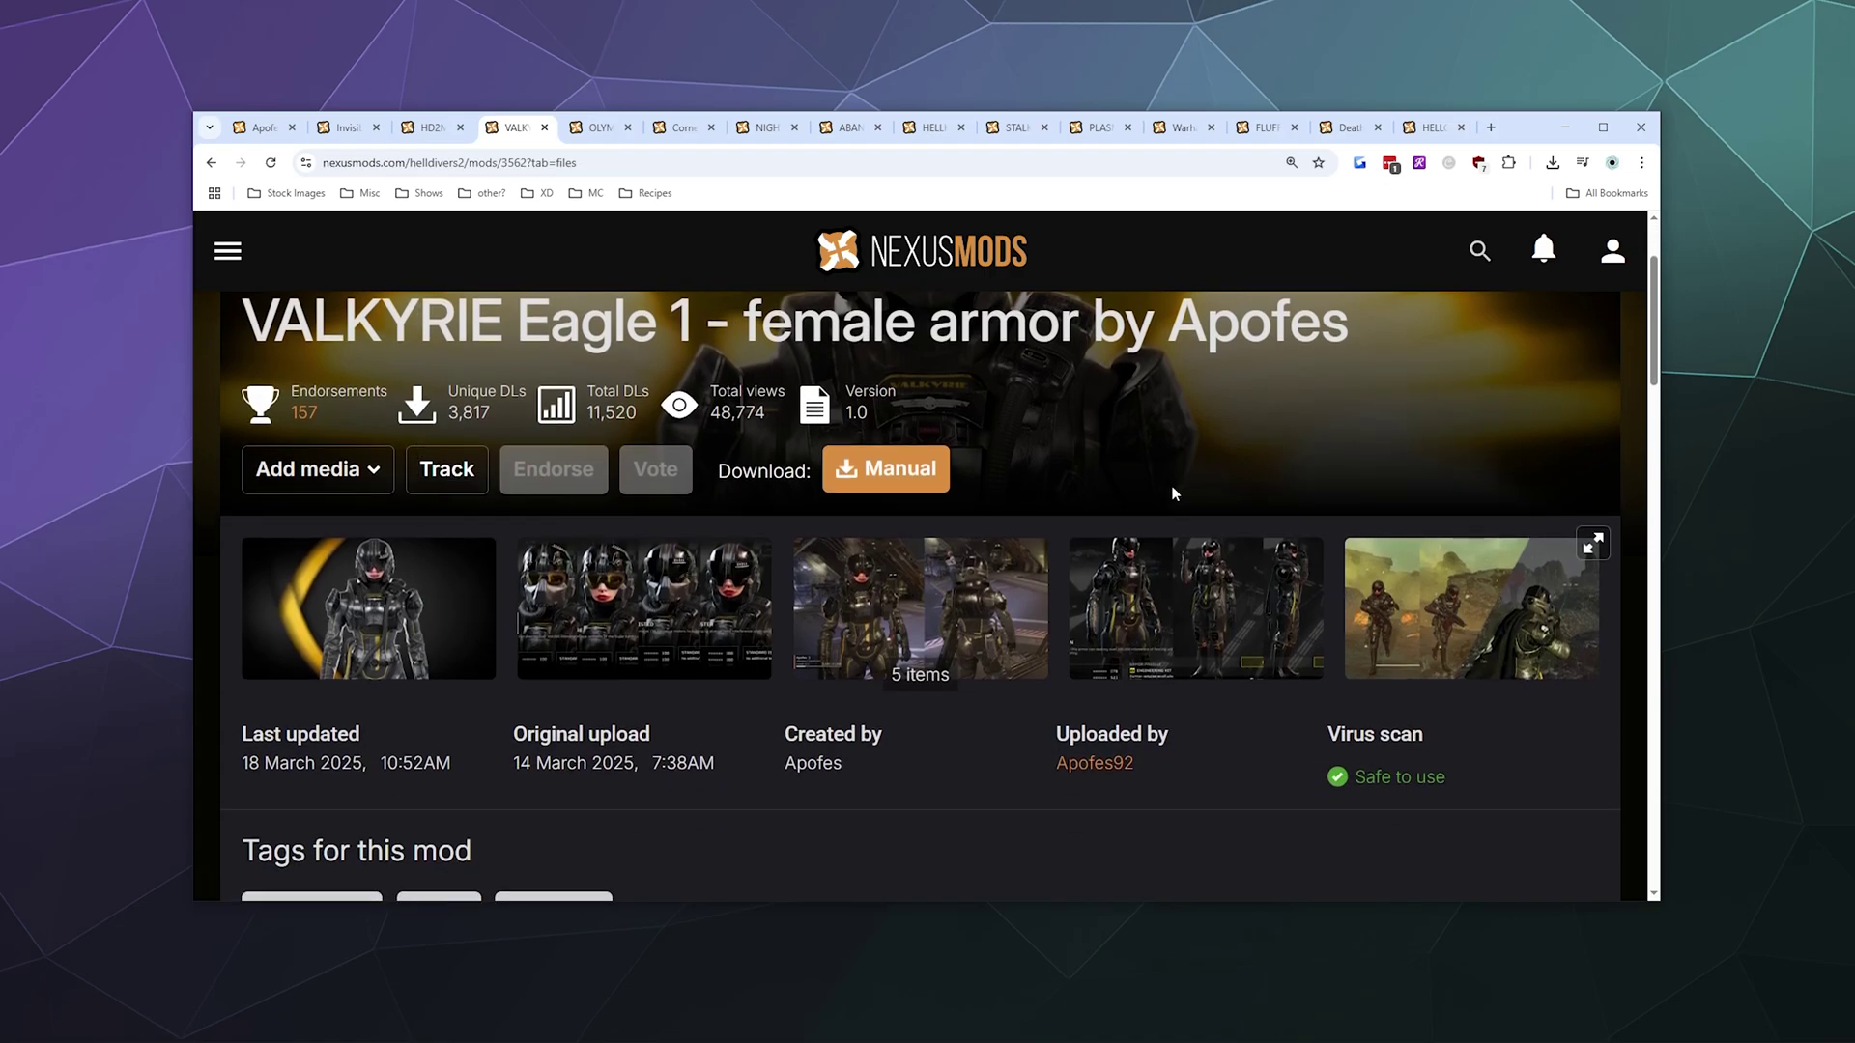
click(370, 632)
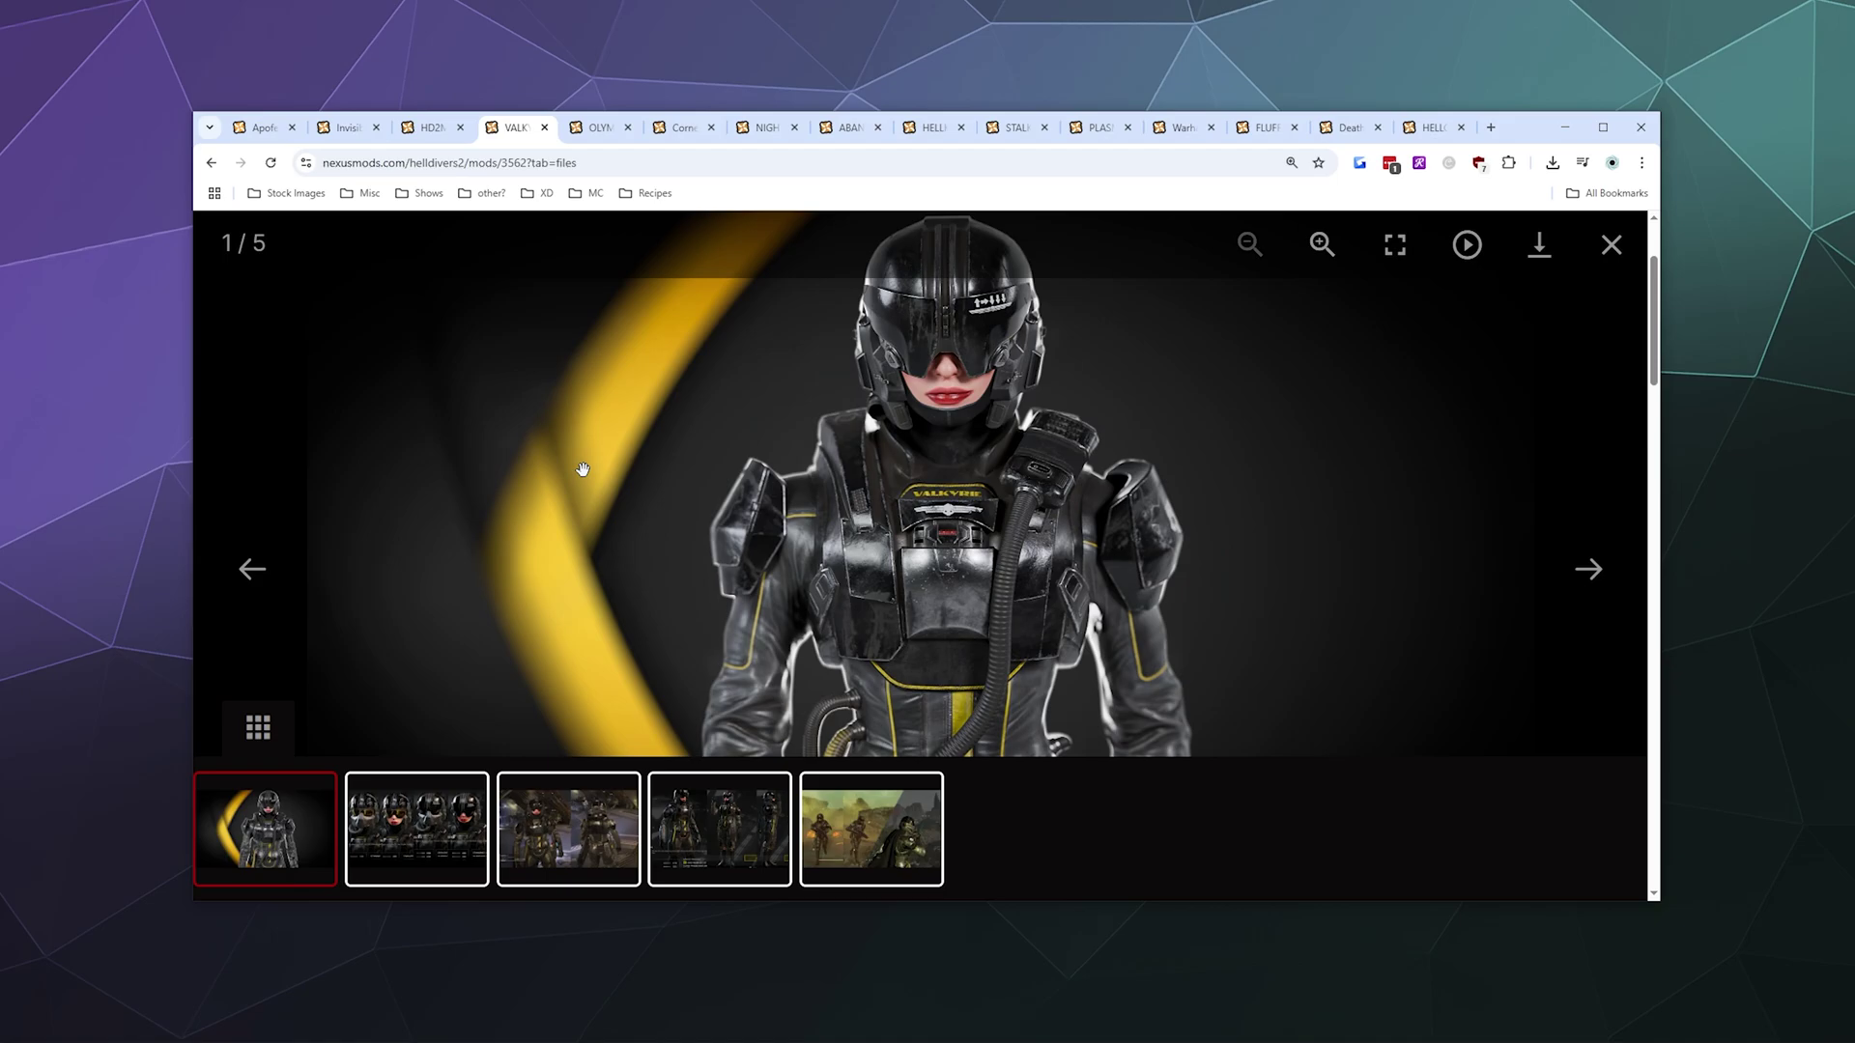
click(560, 820)
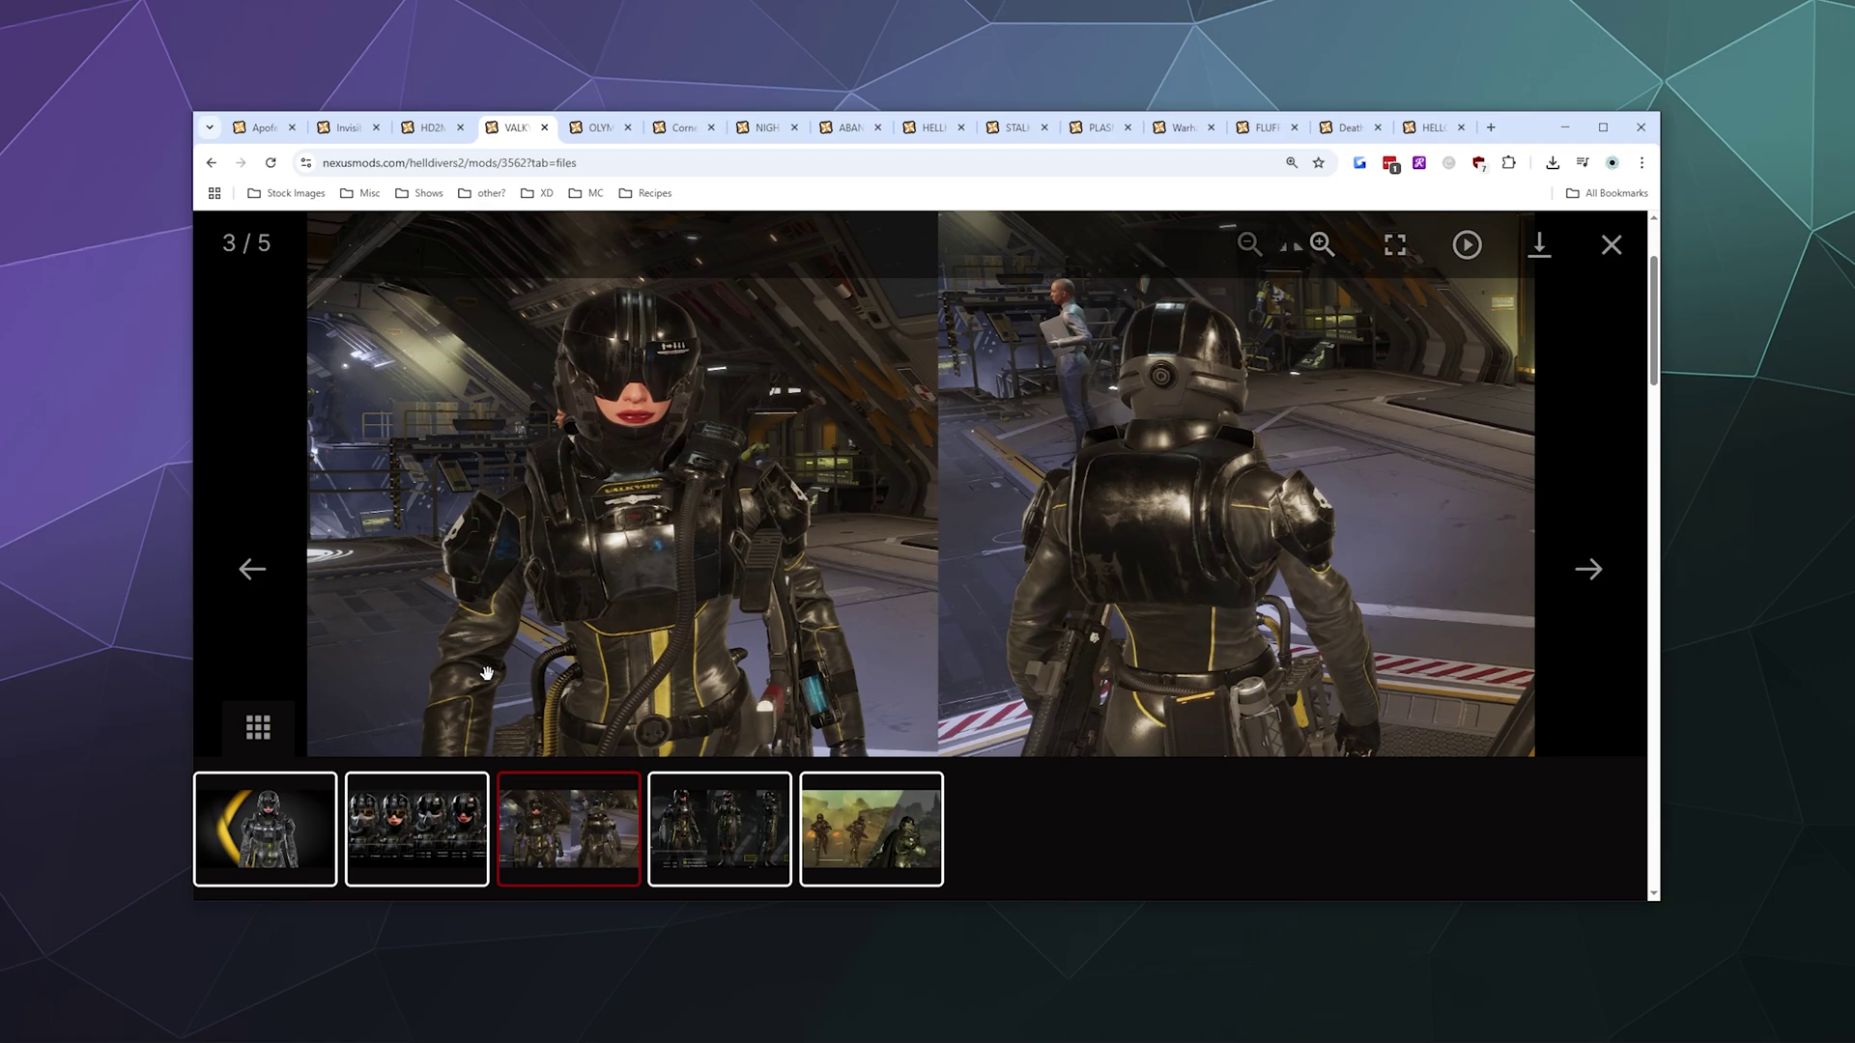
click(743, 844)
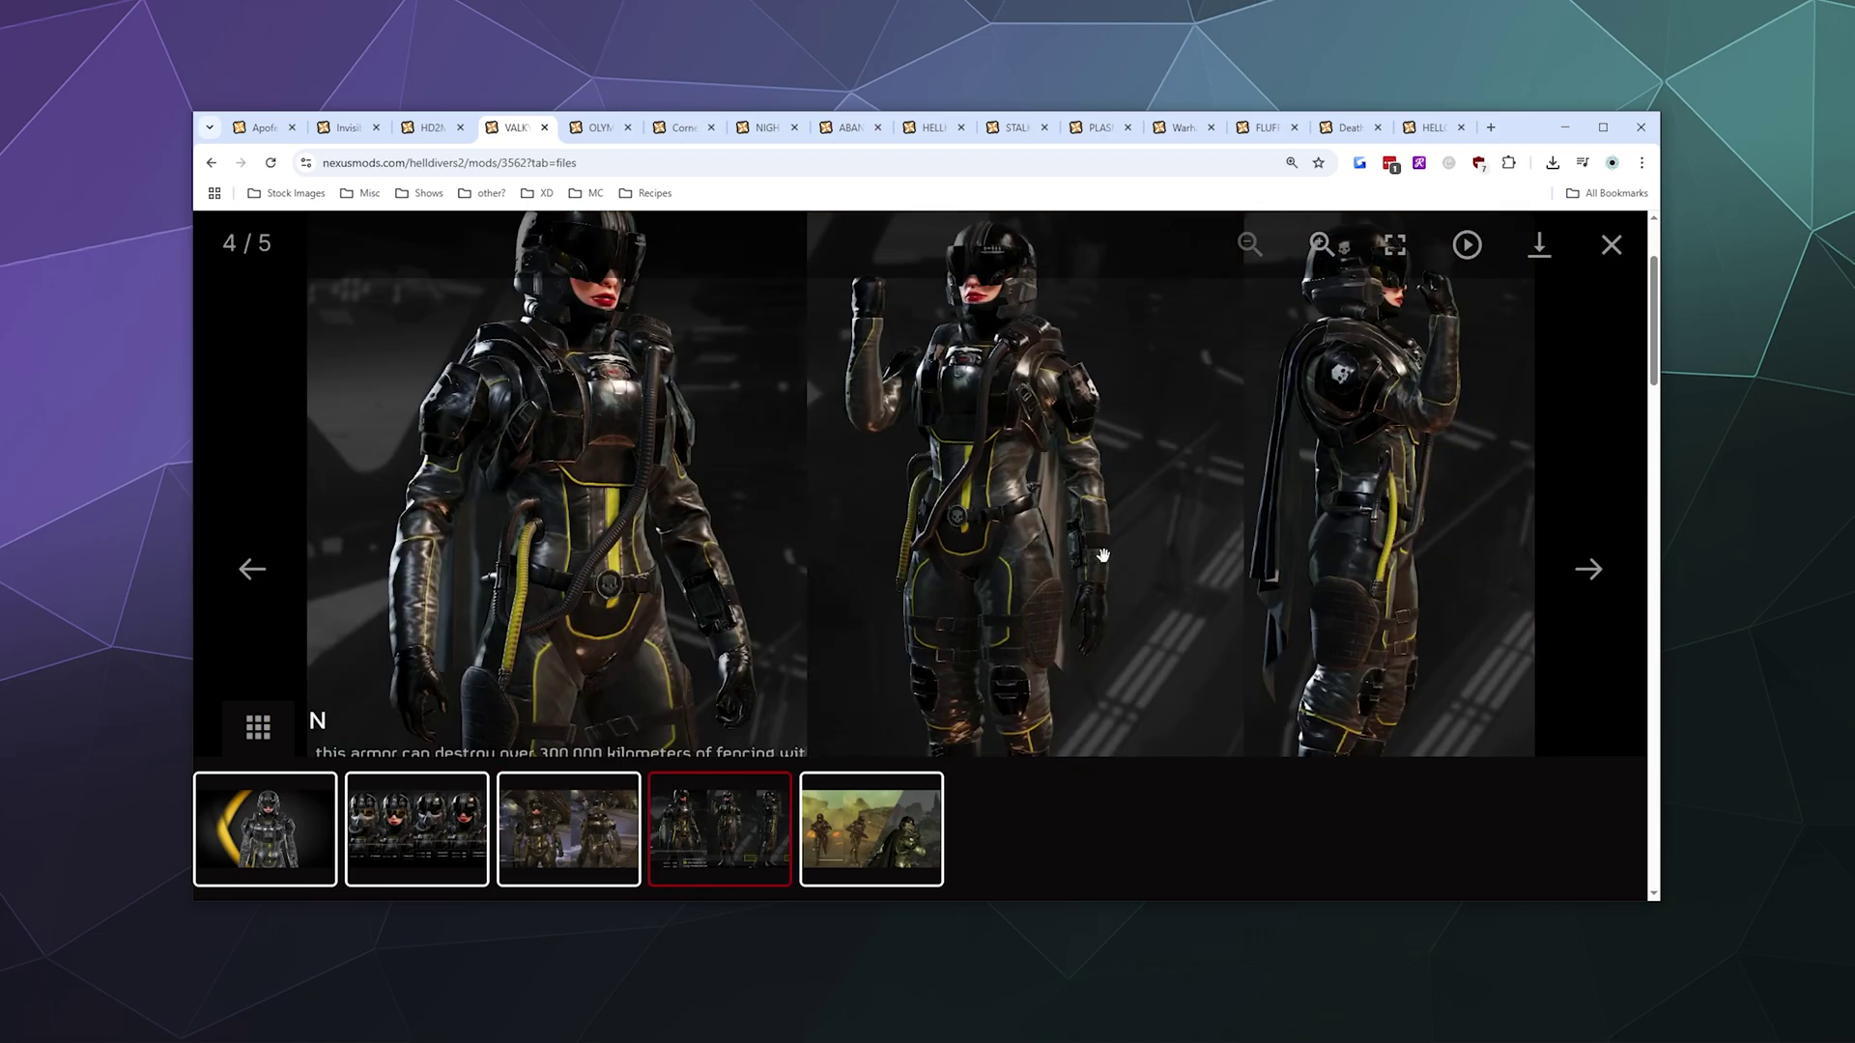
click(1611, 245)
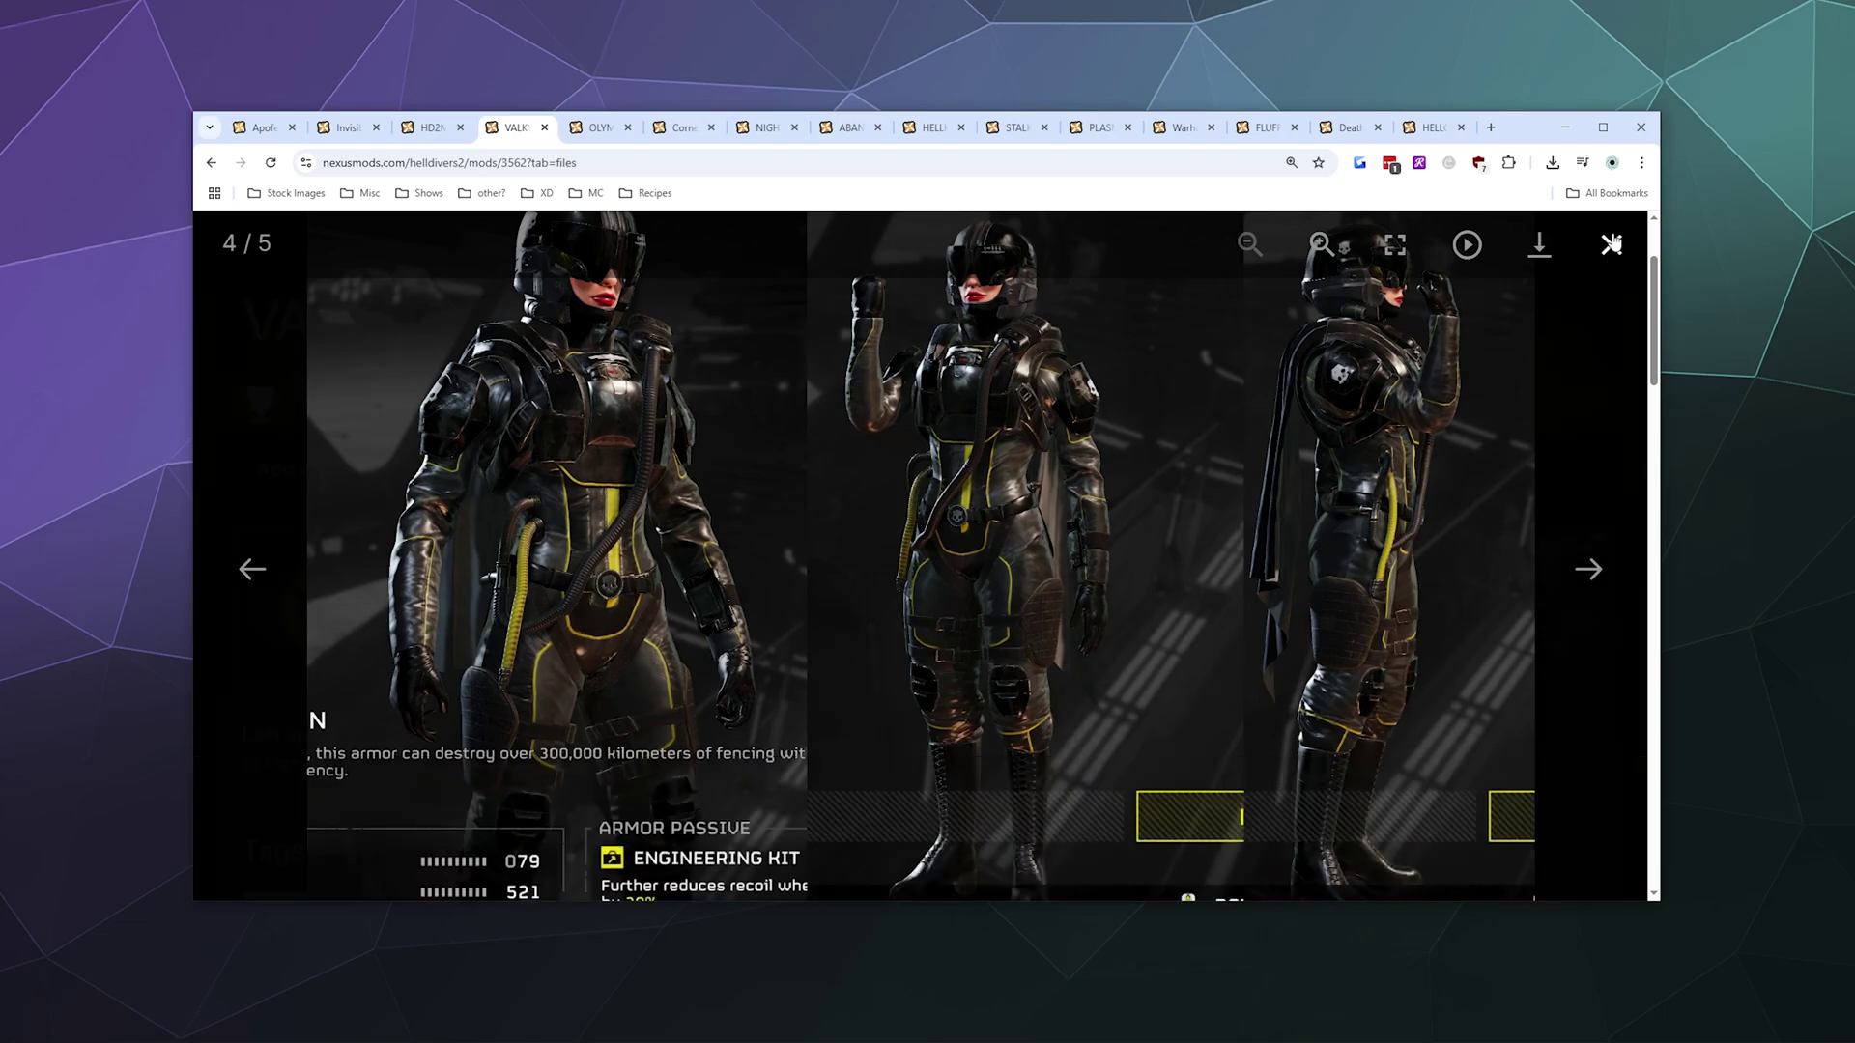
- Review the main files offered for the VALKYRIE Eagle 1 mod, from the body to the helmets
scroll(425, 502, down, 3)
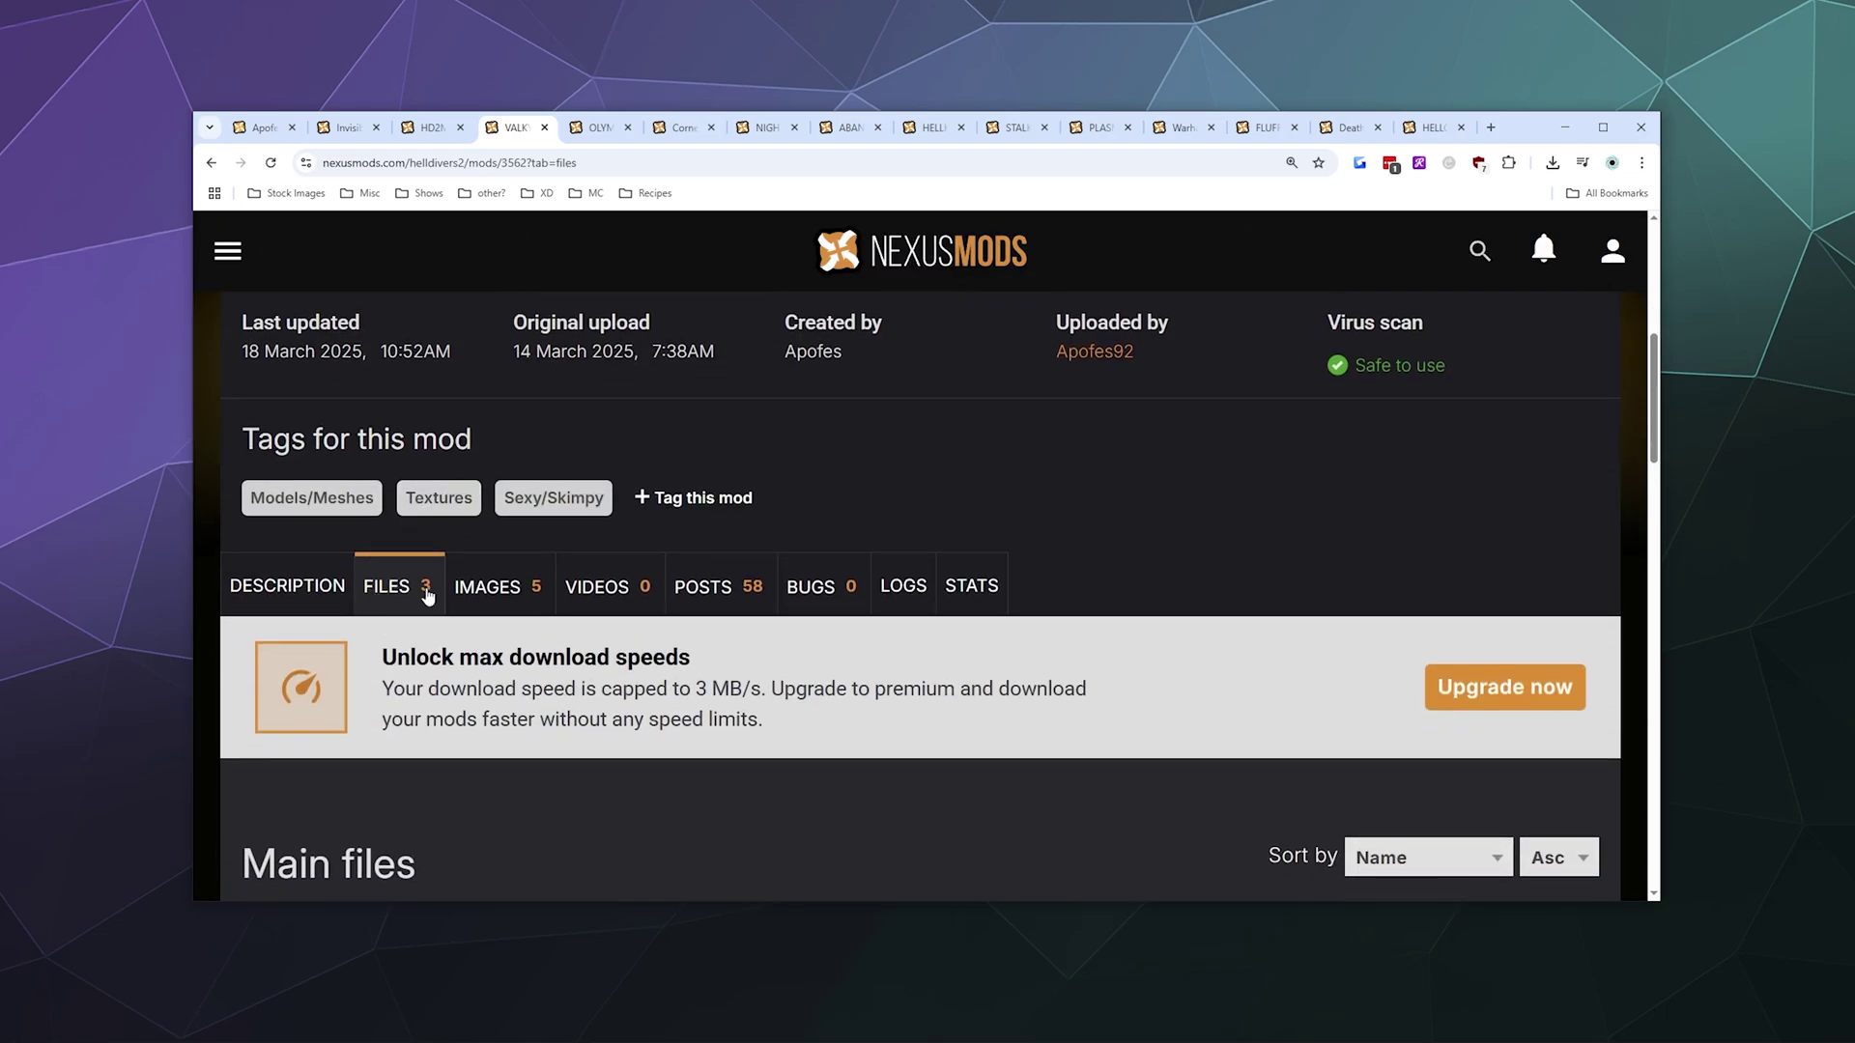
scroll(413, 591, down, 5)
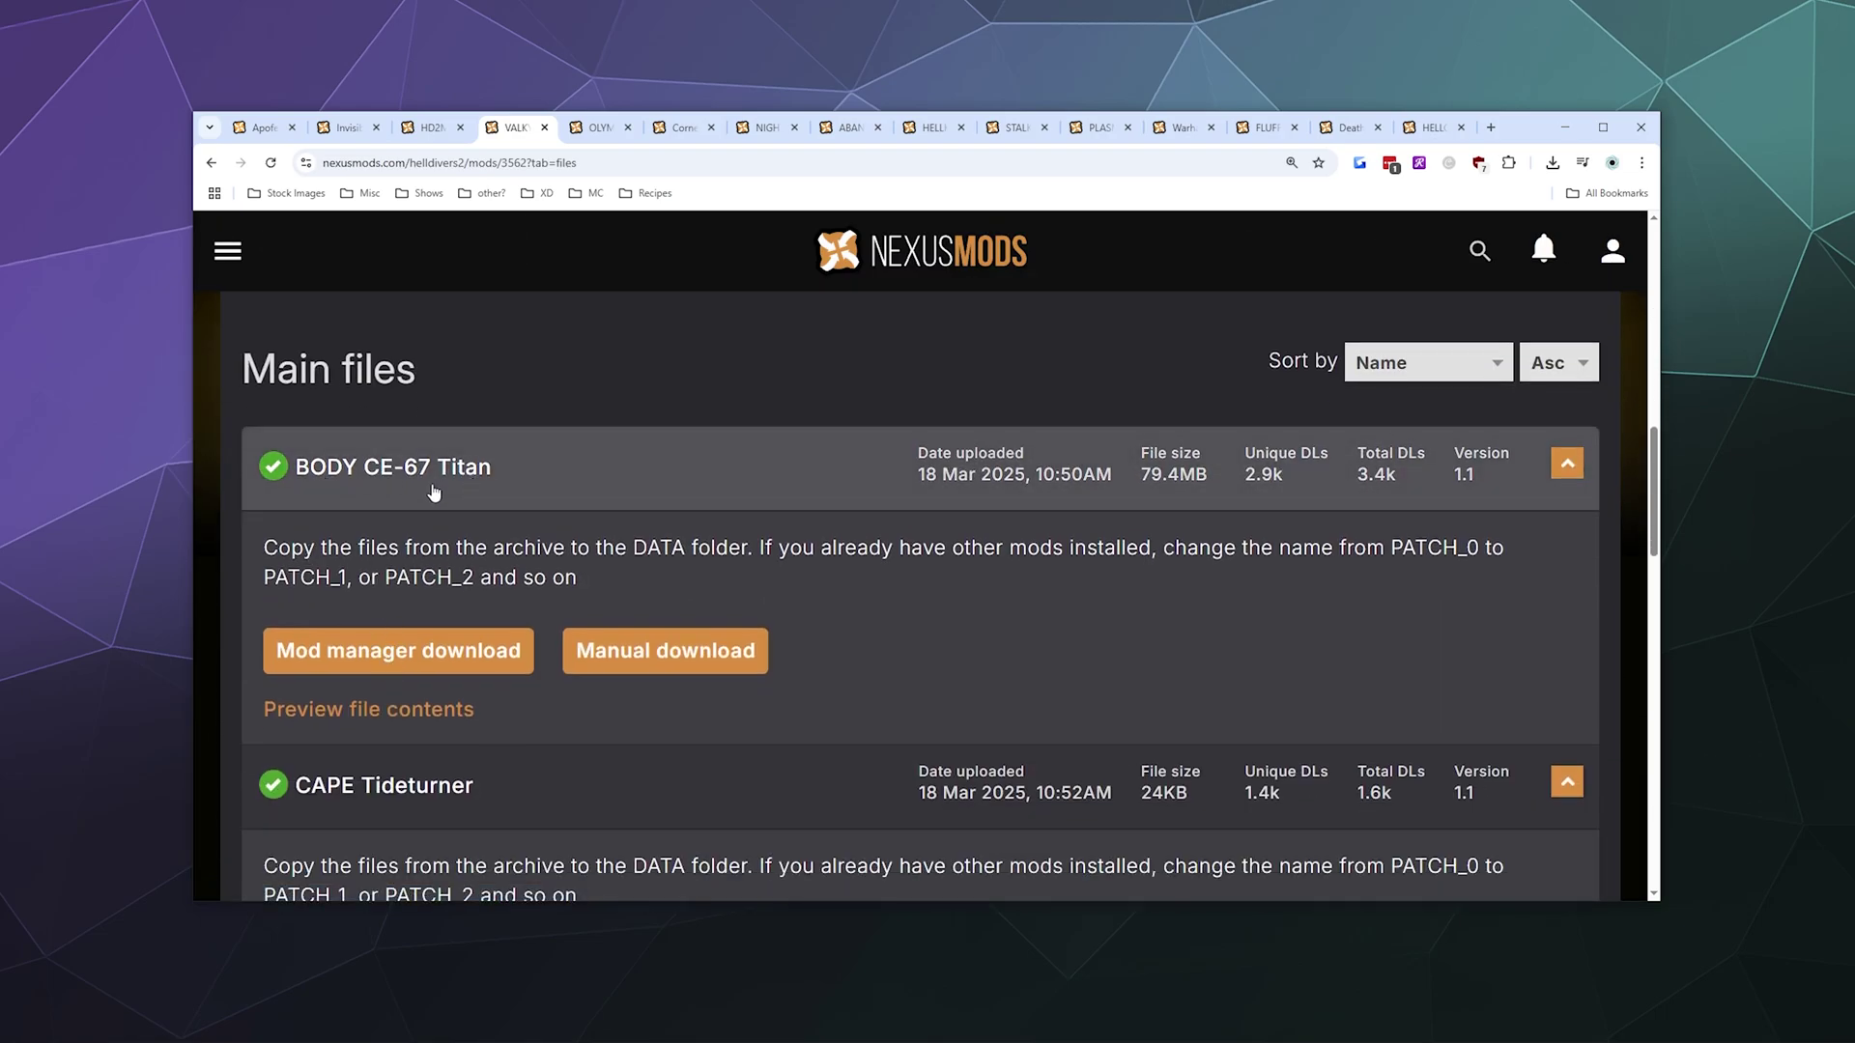
scroll(444, 489, down, 2)
scroll(346, 594, down, 3)
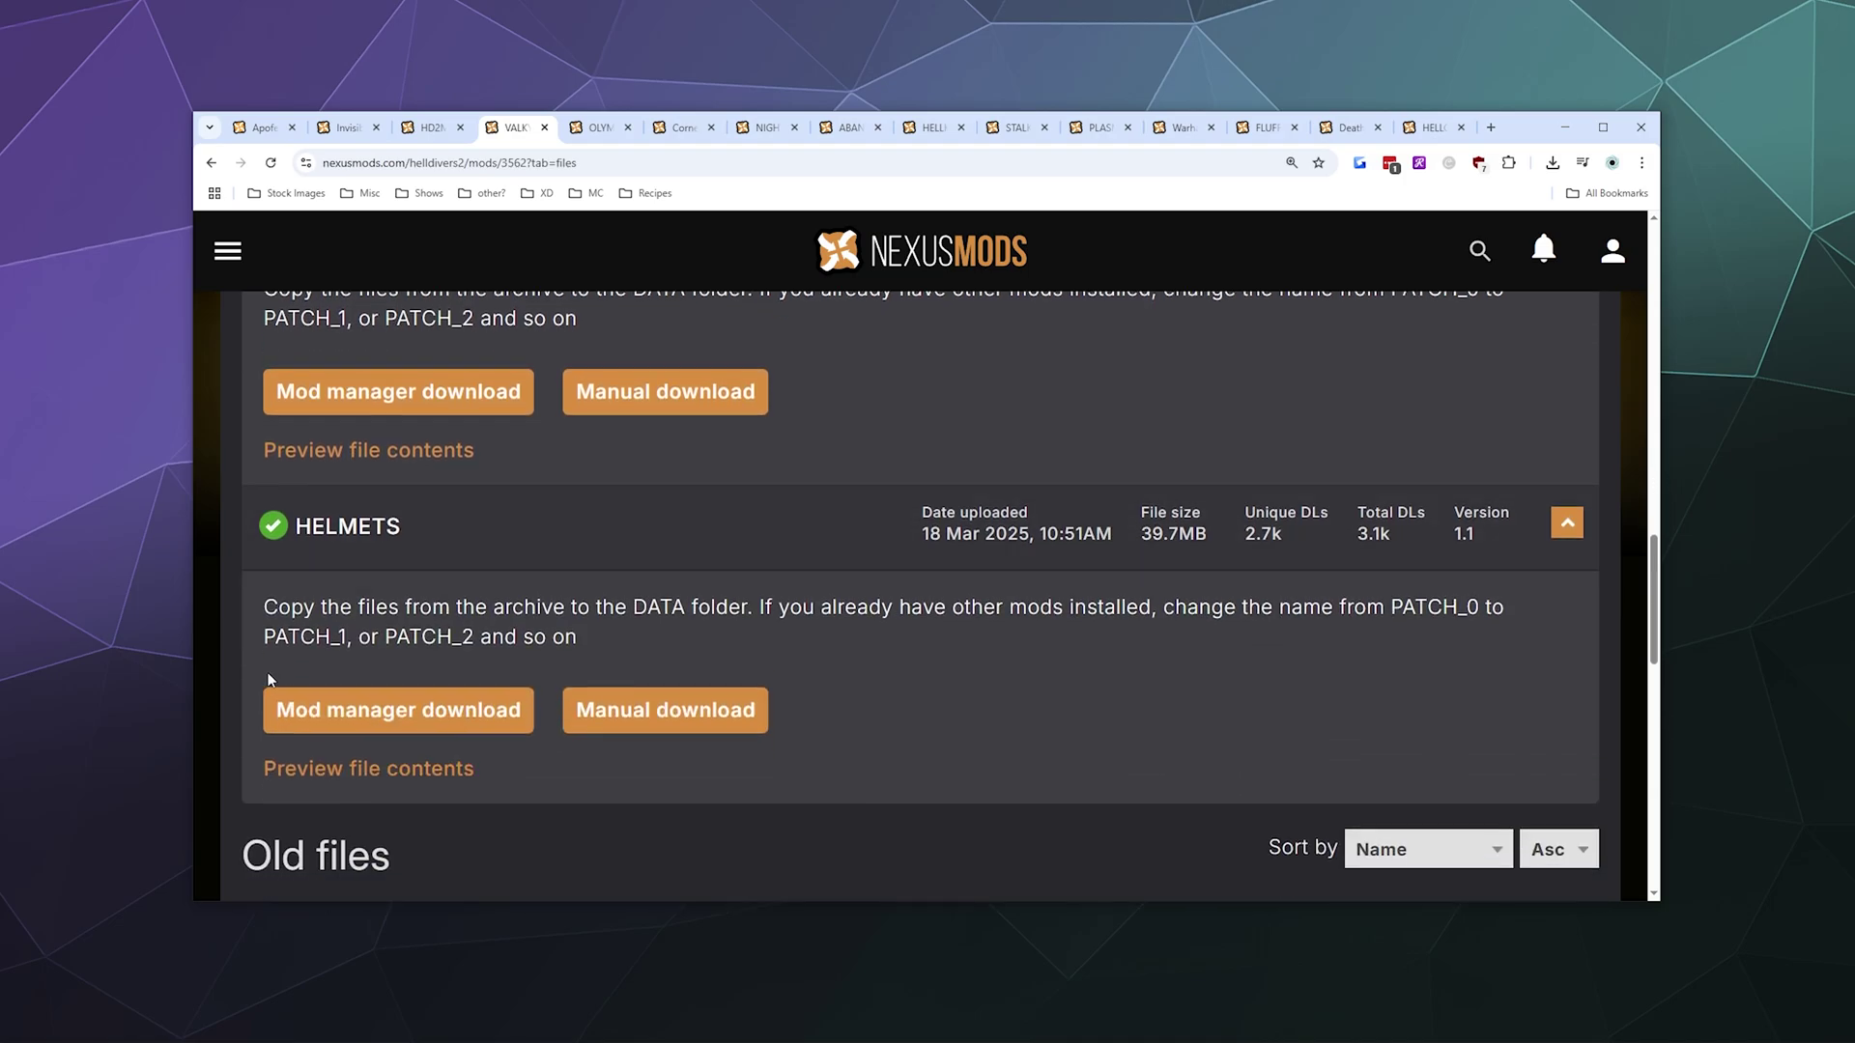
scroll(402, 583, up, 10)
scroll(401, 589, down, 4)
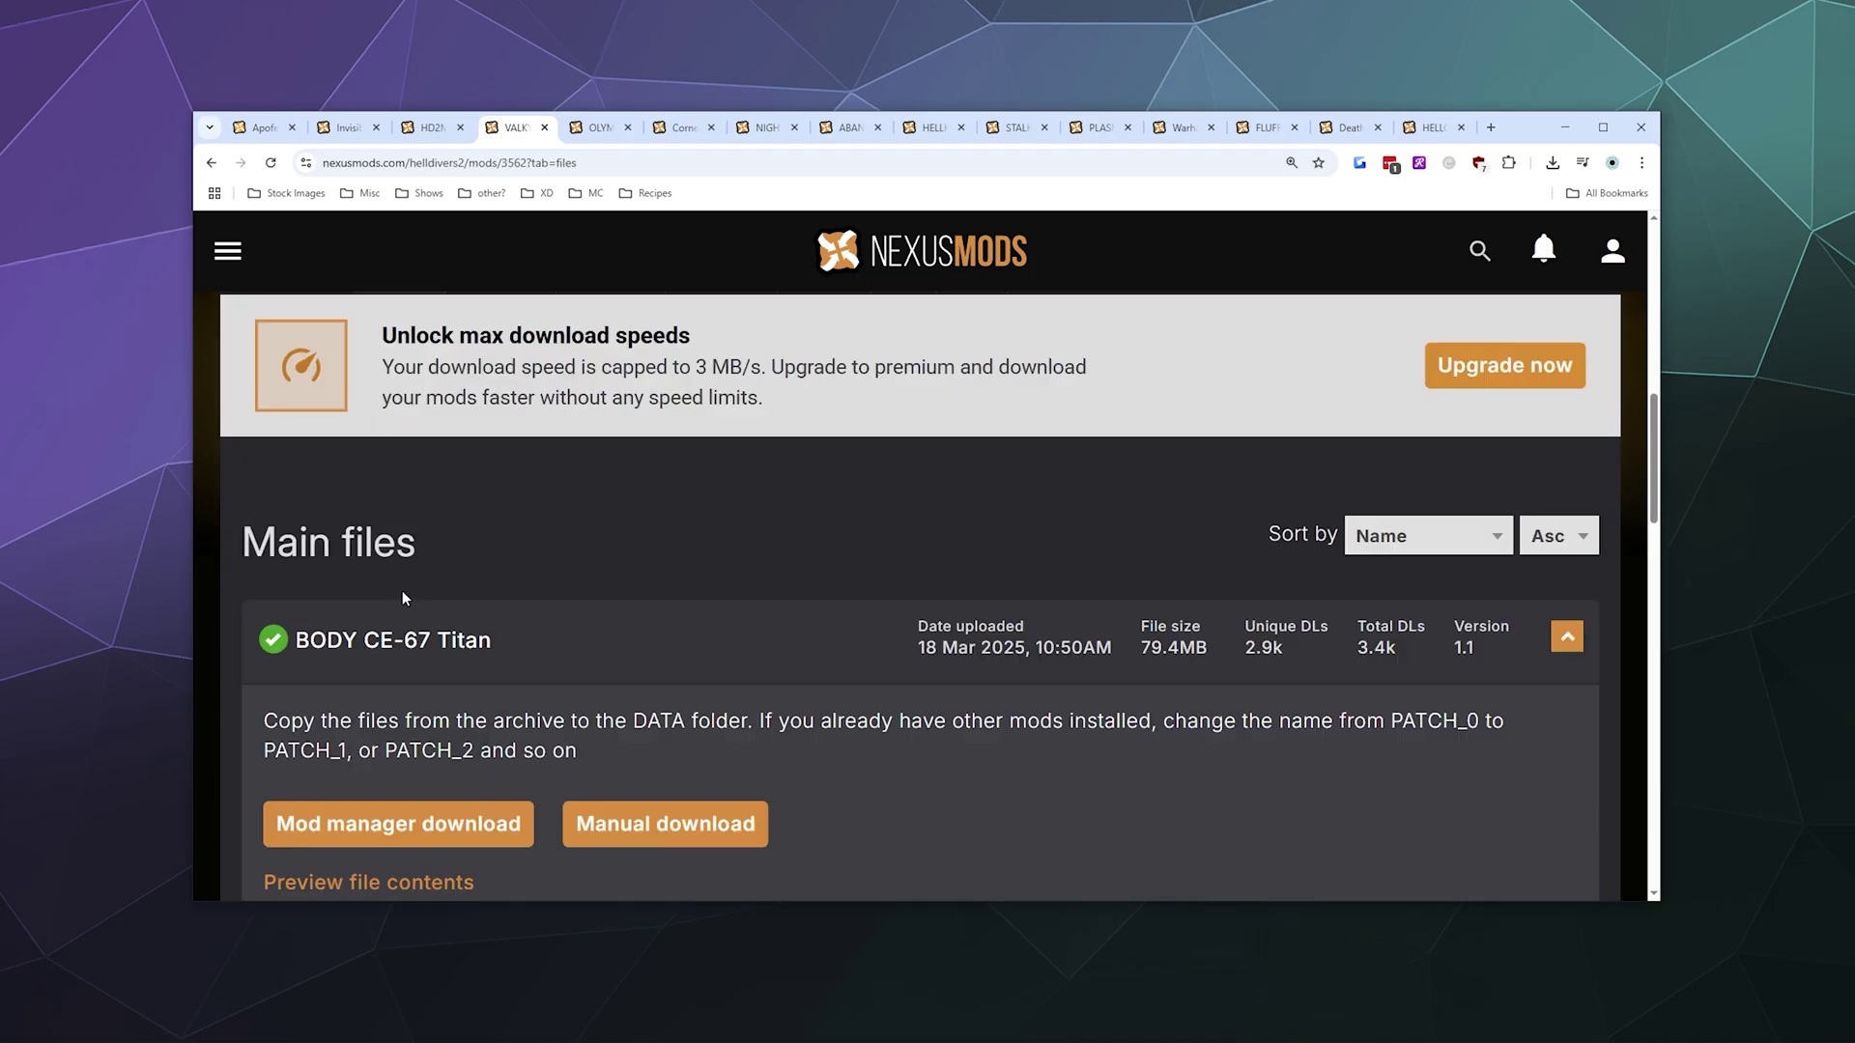
scroll(402, 599, up, 4)
- View the mod pages for HD2ModManager and Invisible Hearld Cape
click(436, 129)
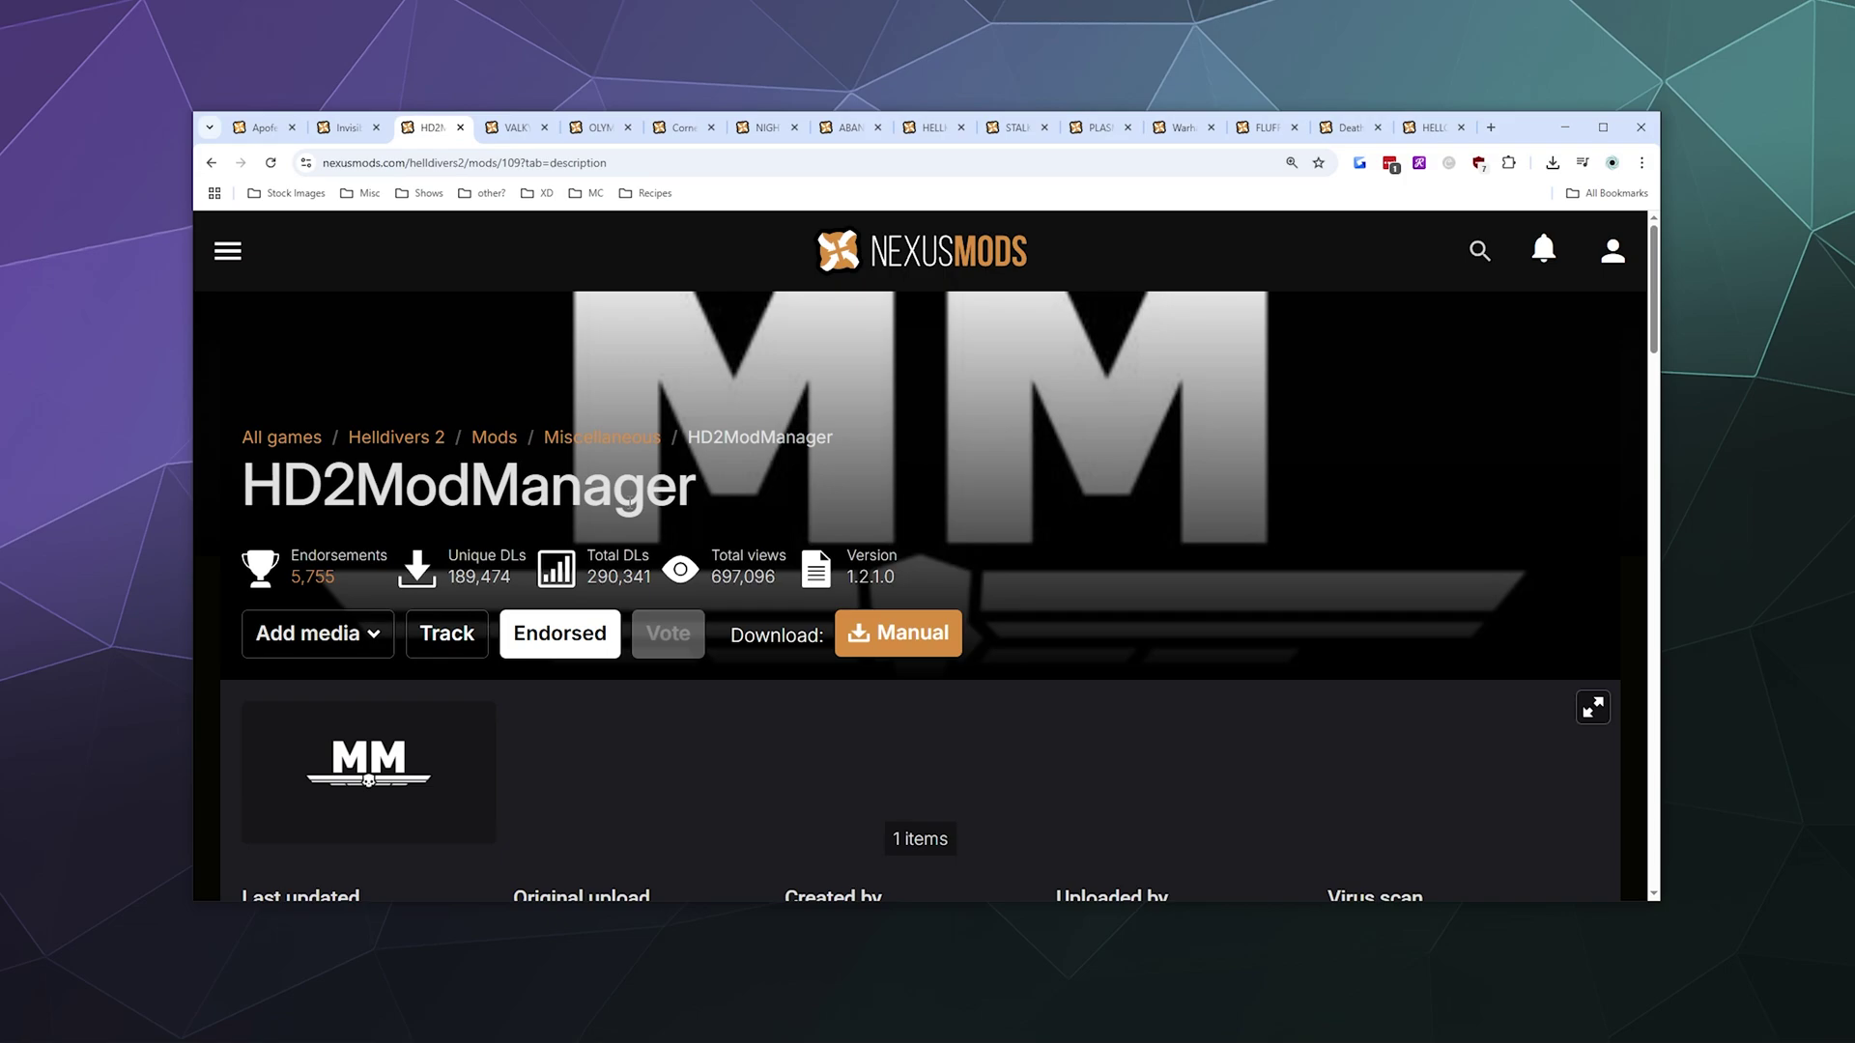
drag(256, 483, 744, 483)
click(745, 484)
click(329, 137)
drag(241, 488, 792, 502)
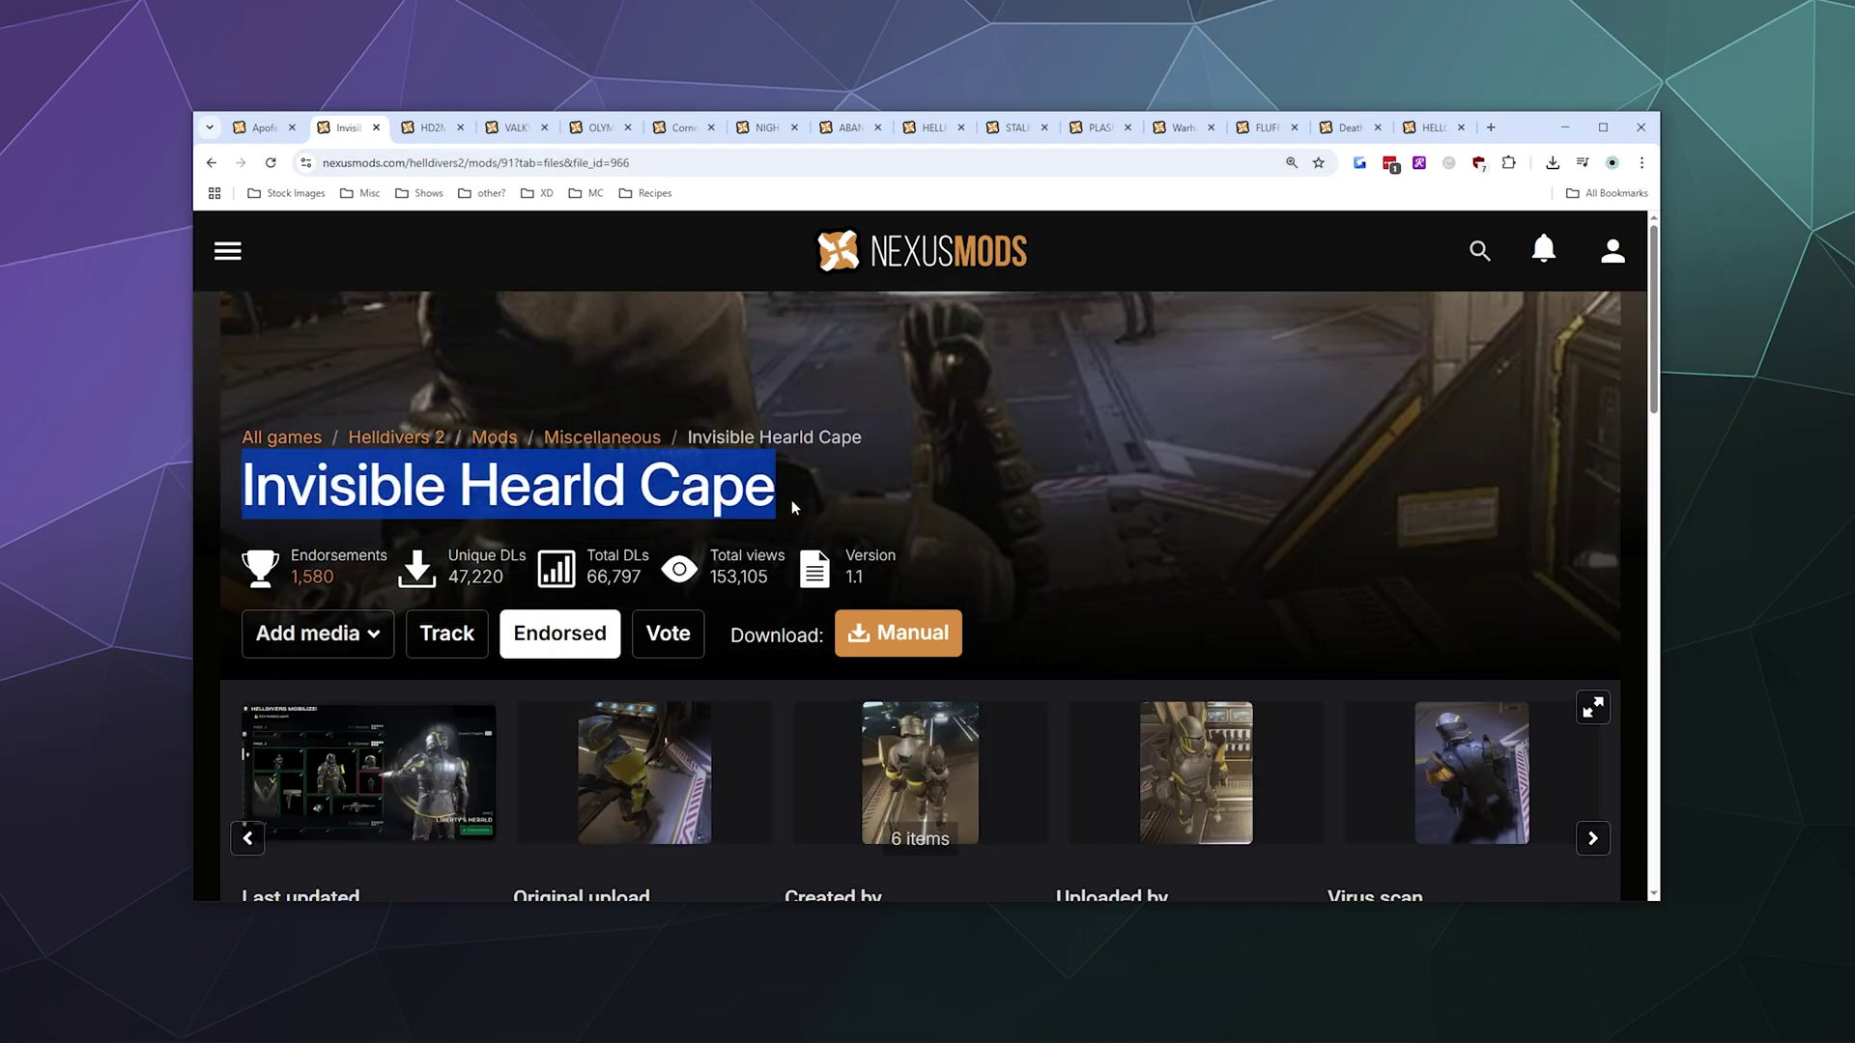
click(986, 522)
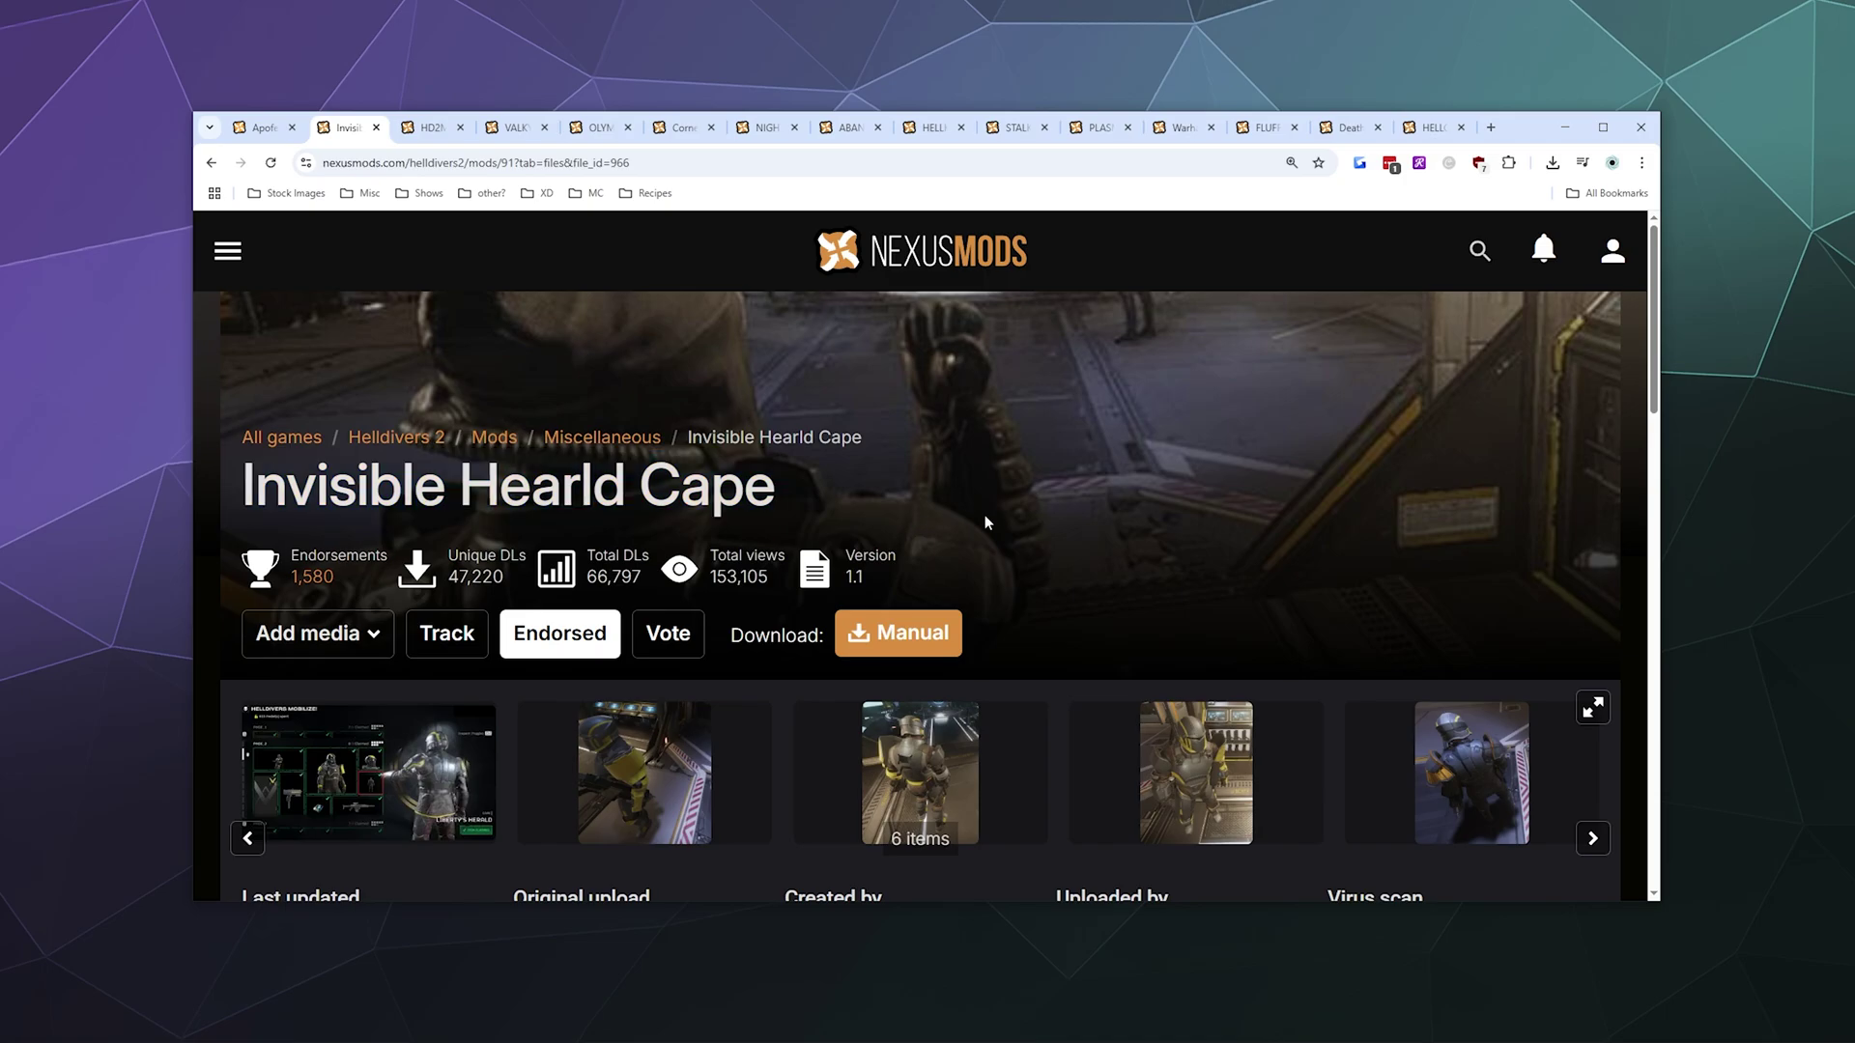
- Download HD2ModManager 1.2.1.0 manually with the slow download and save the zip in the Mod Manager folder under Helldivers 2 Modding
click(425, 129)
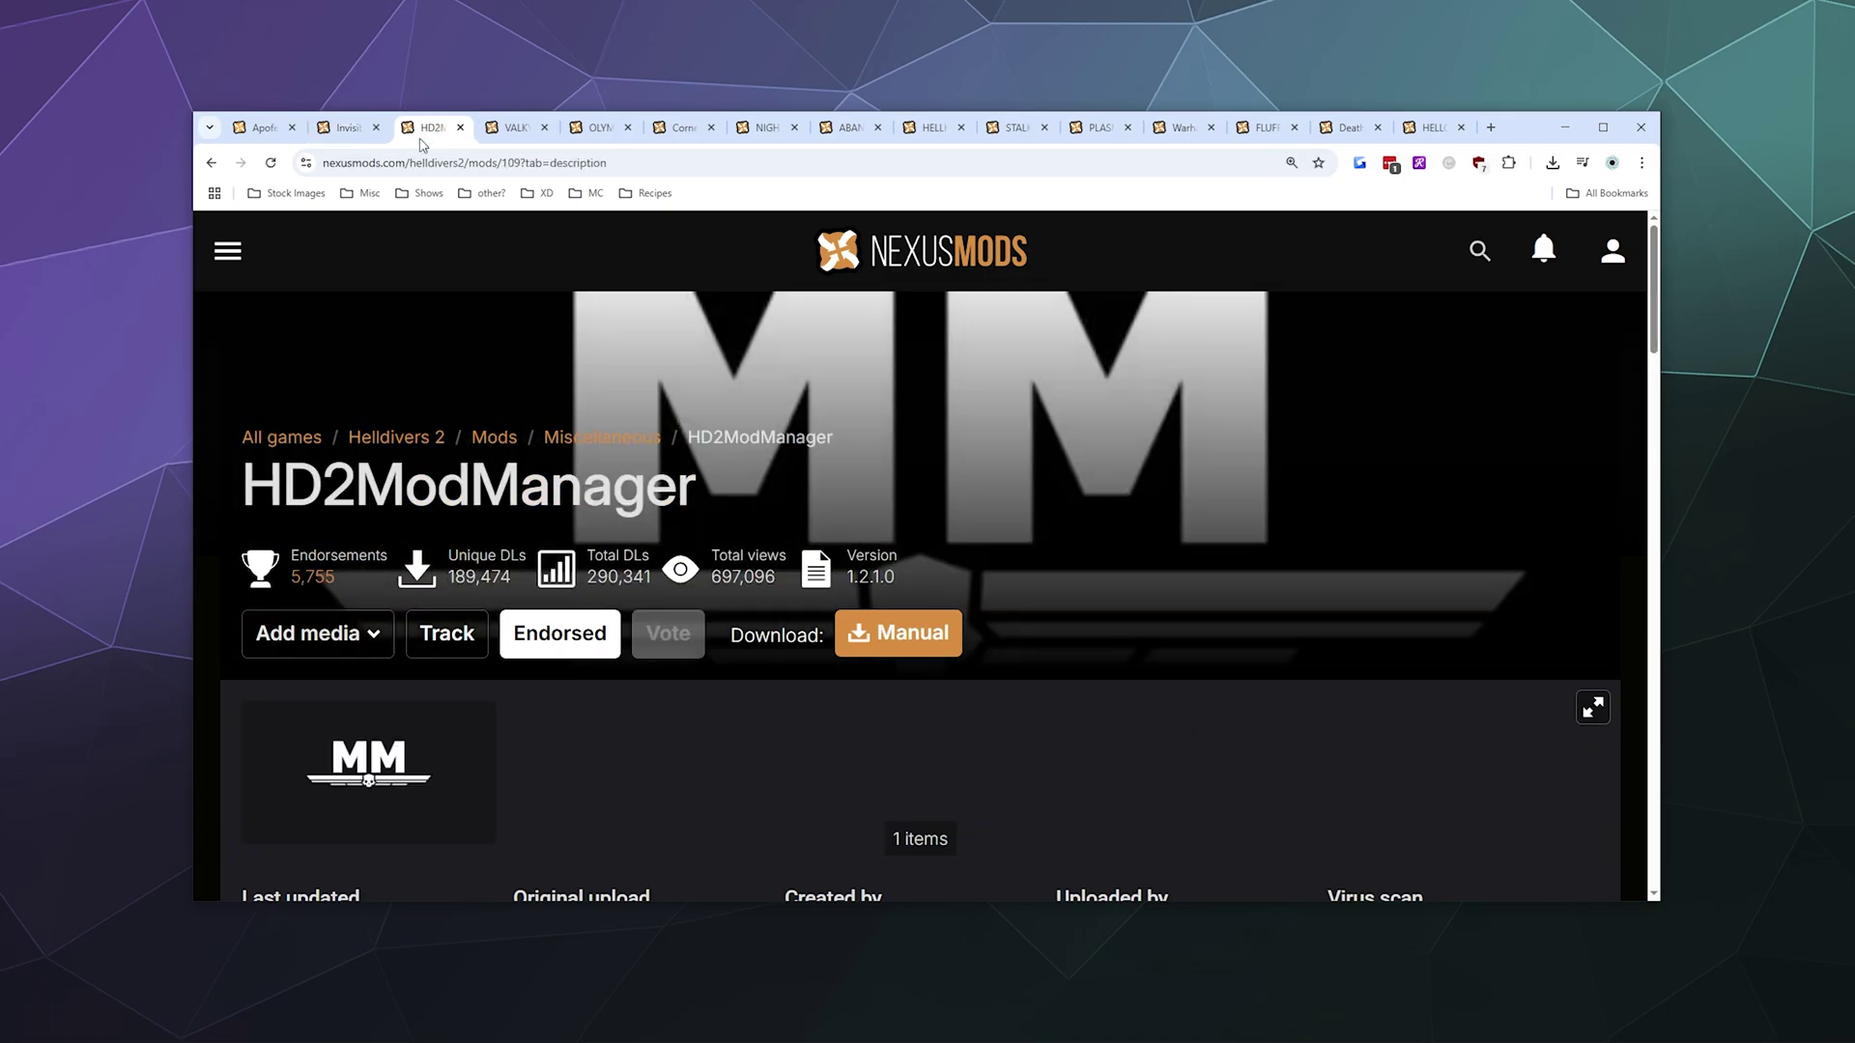
click(512, 128)
click(433, 129)
click(905, 636)
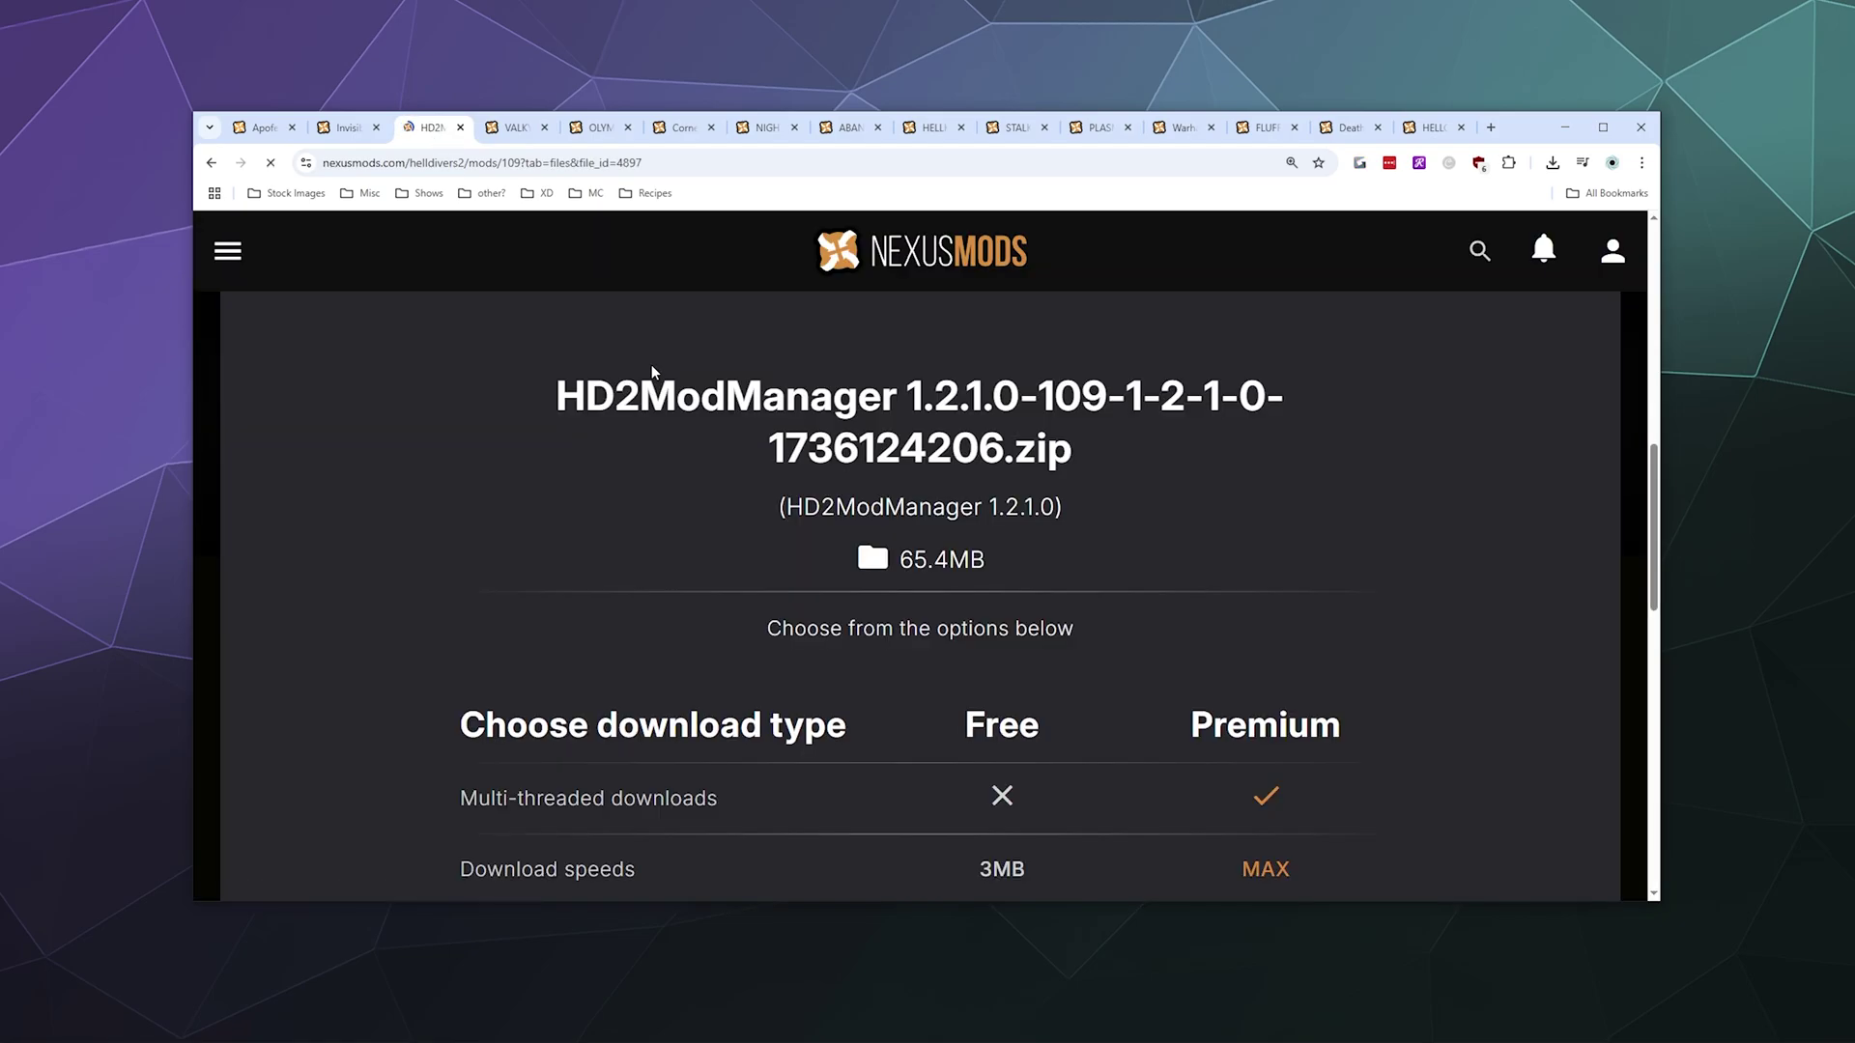
scroll(712, 580, down, 6)
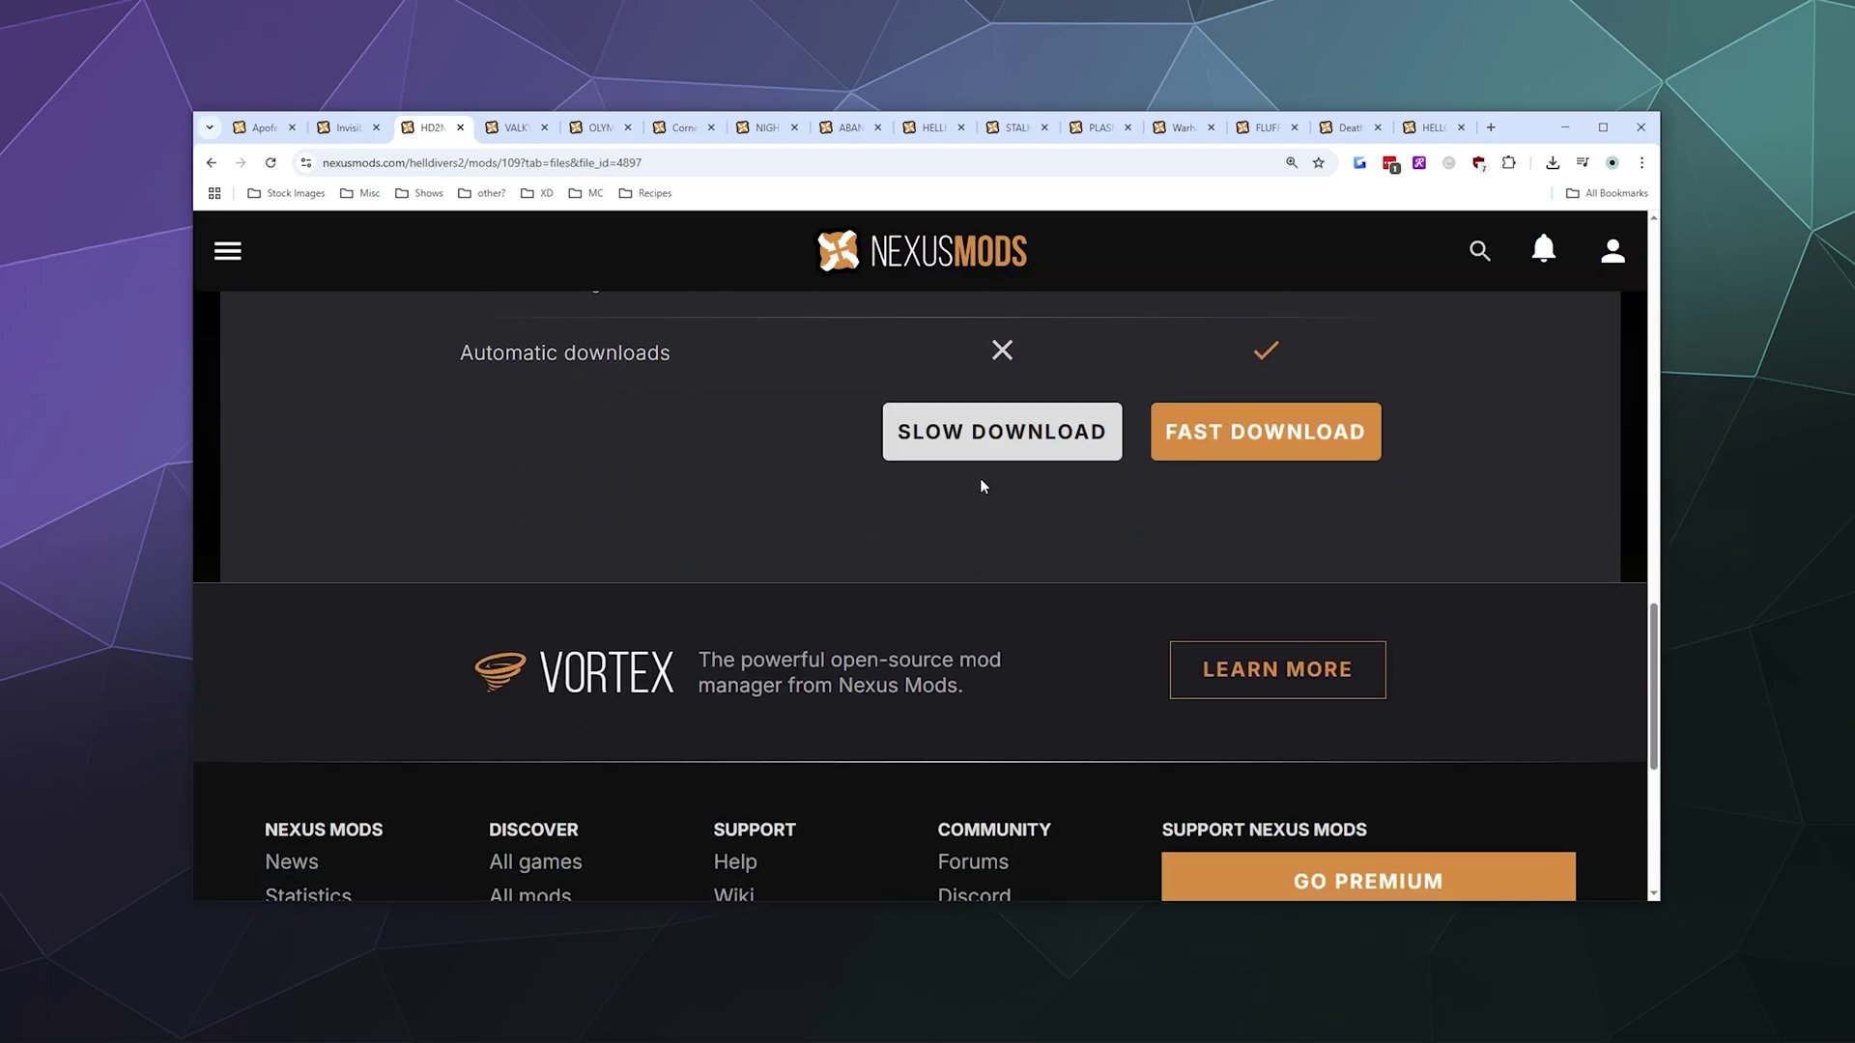
click(928, 431)
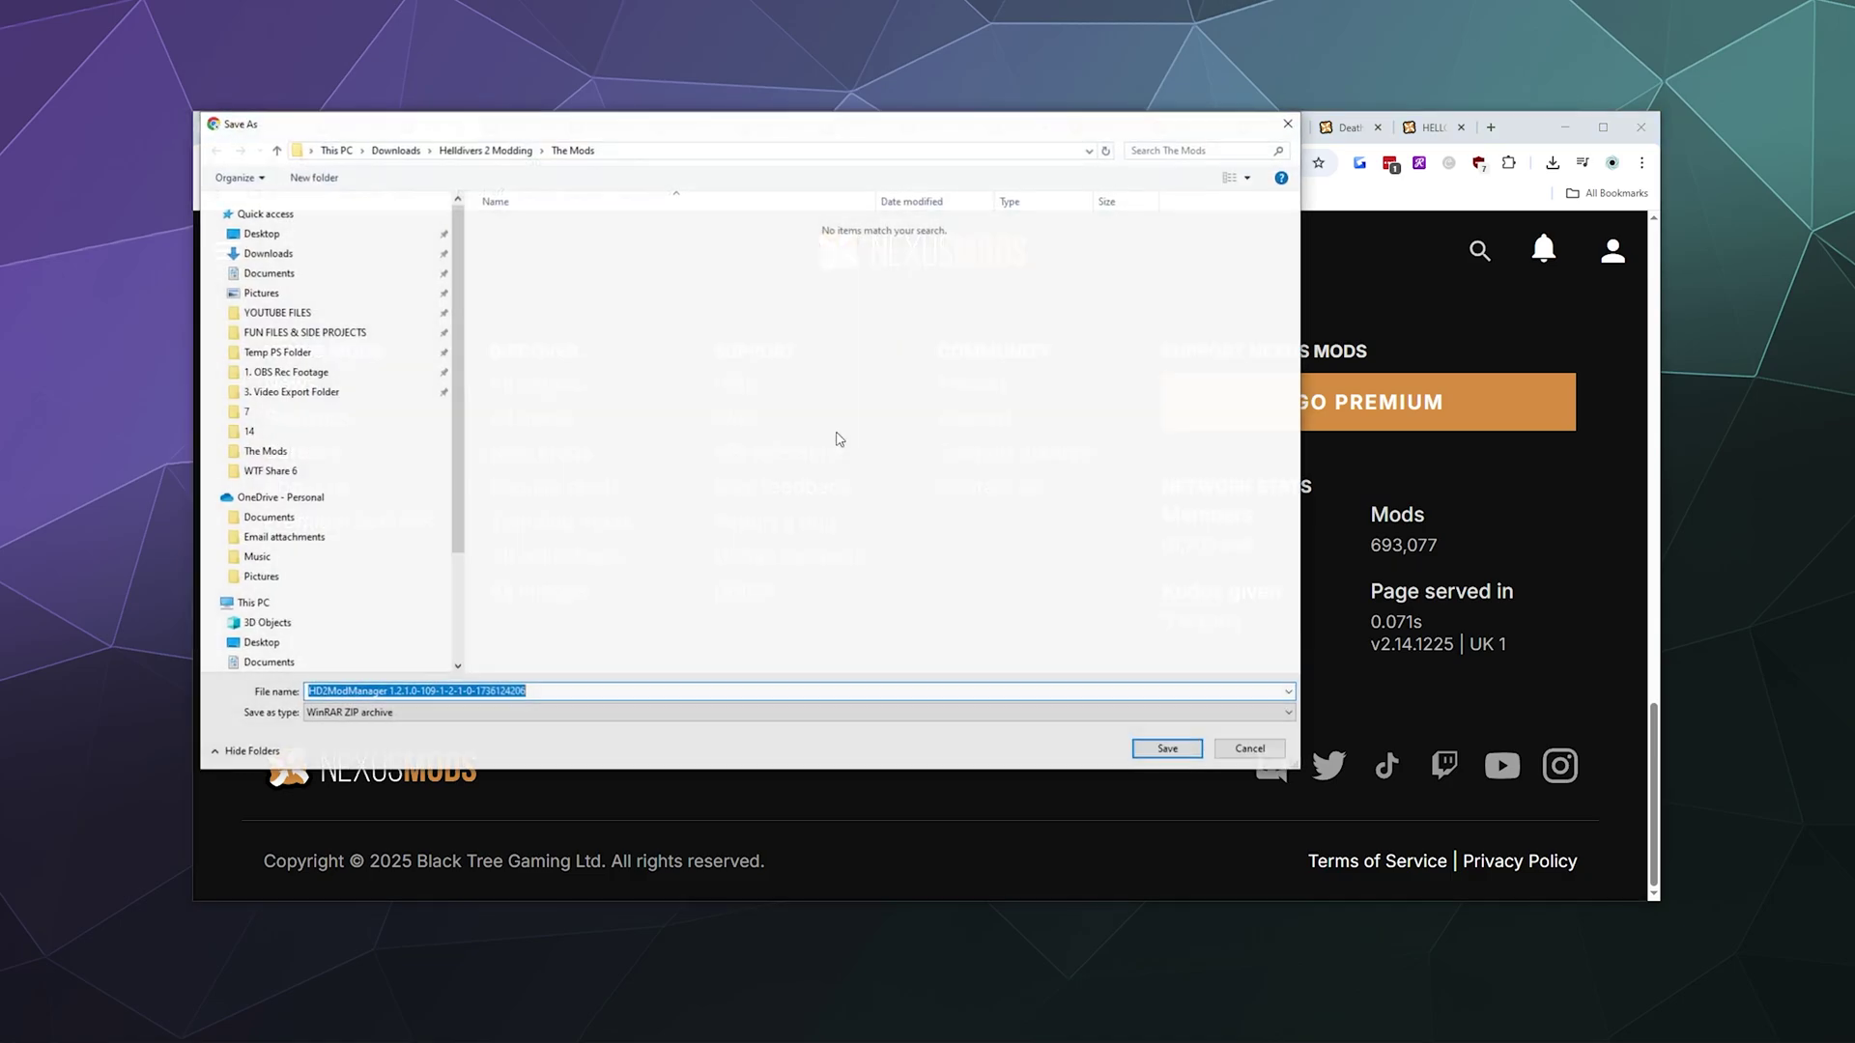
click(485, 150)
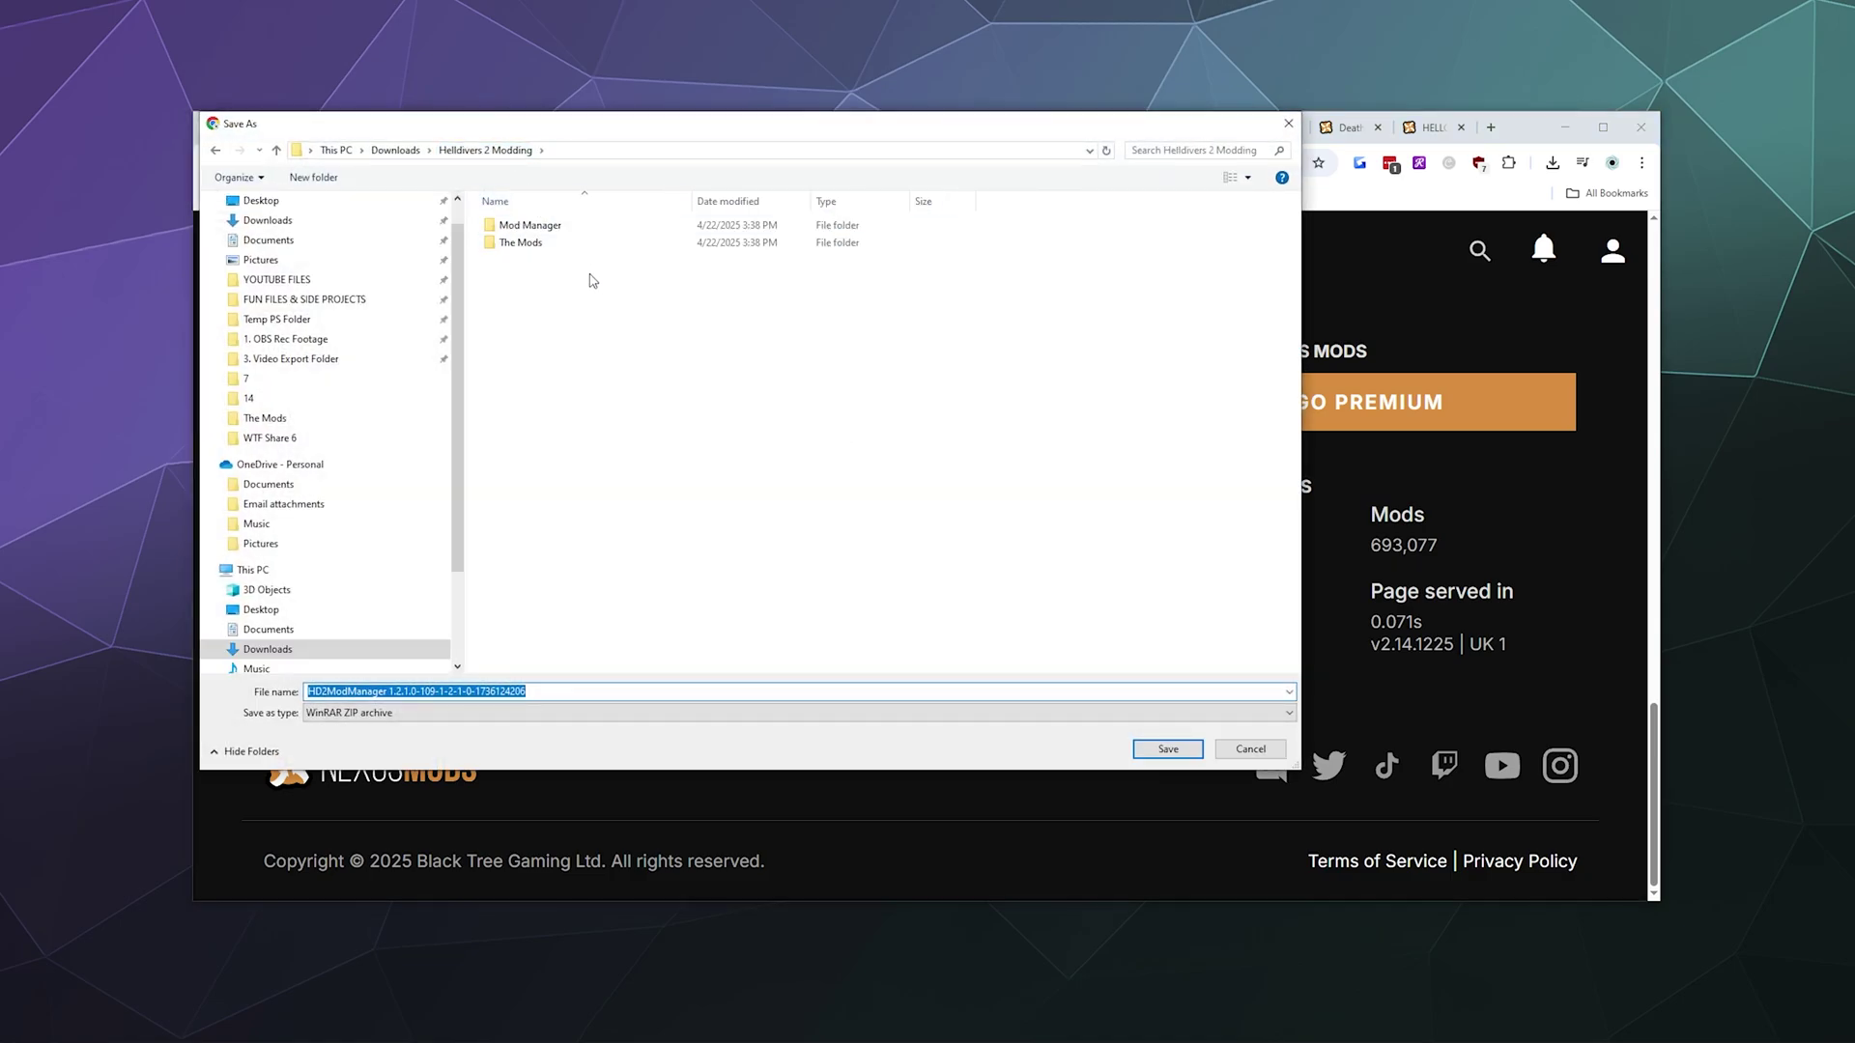
double_click(512, 229)
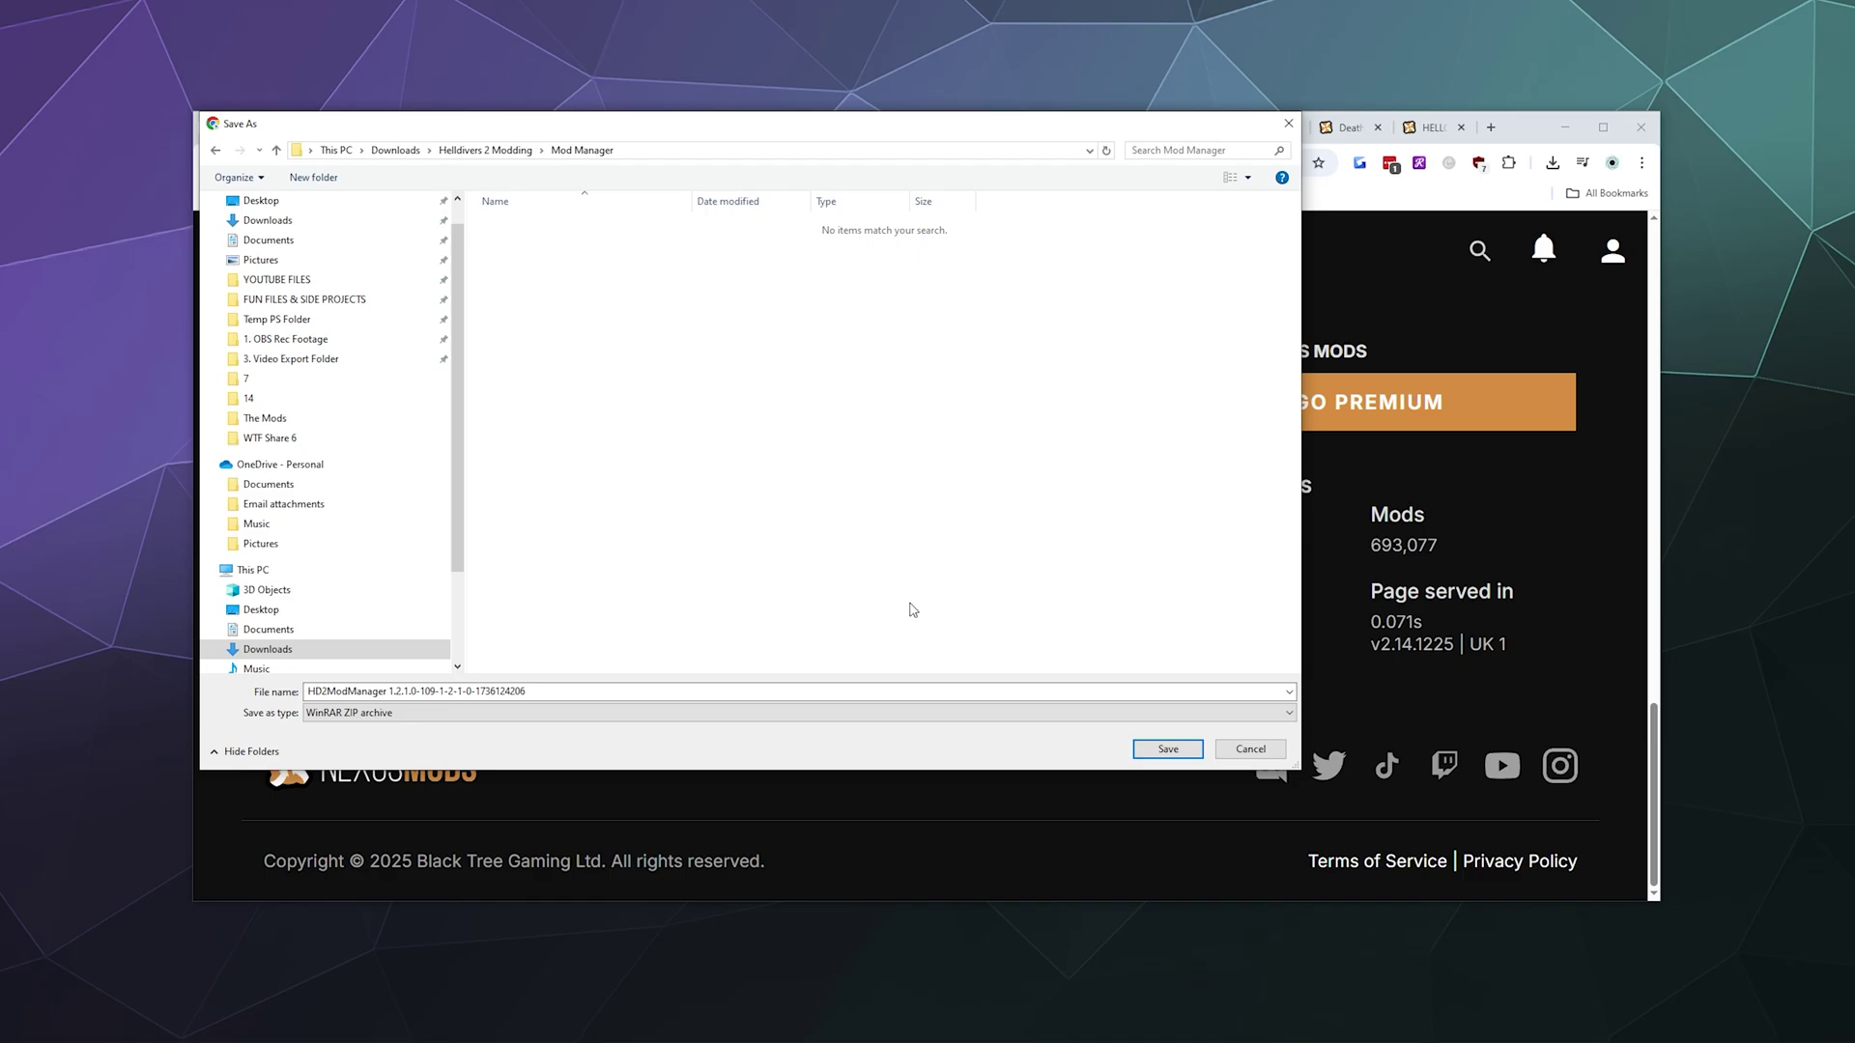
click(1196, 754)
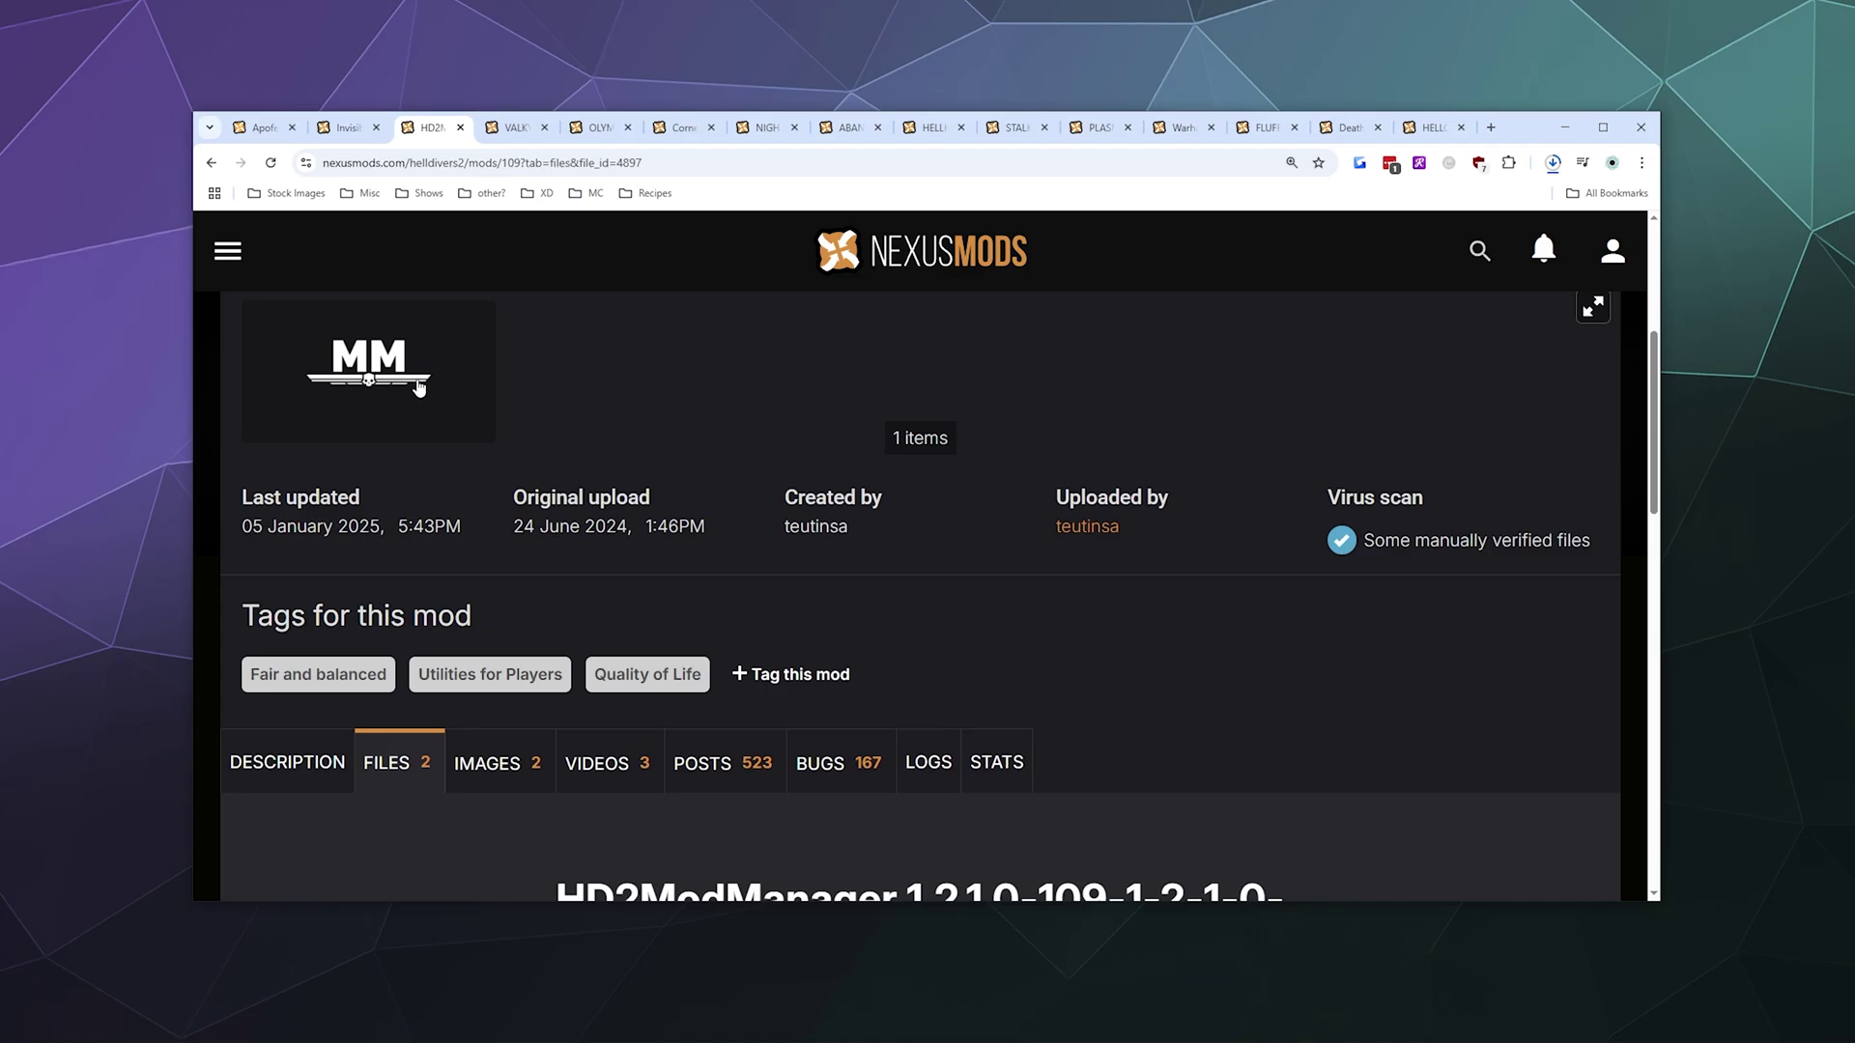
- Download the VALKYRIE mod's BODY CE-67 Titan file manually with the slow download and save it in The Mods folder
click(510, 131)
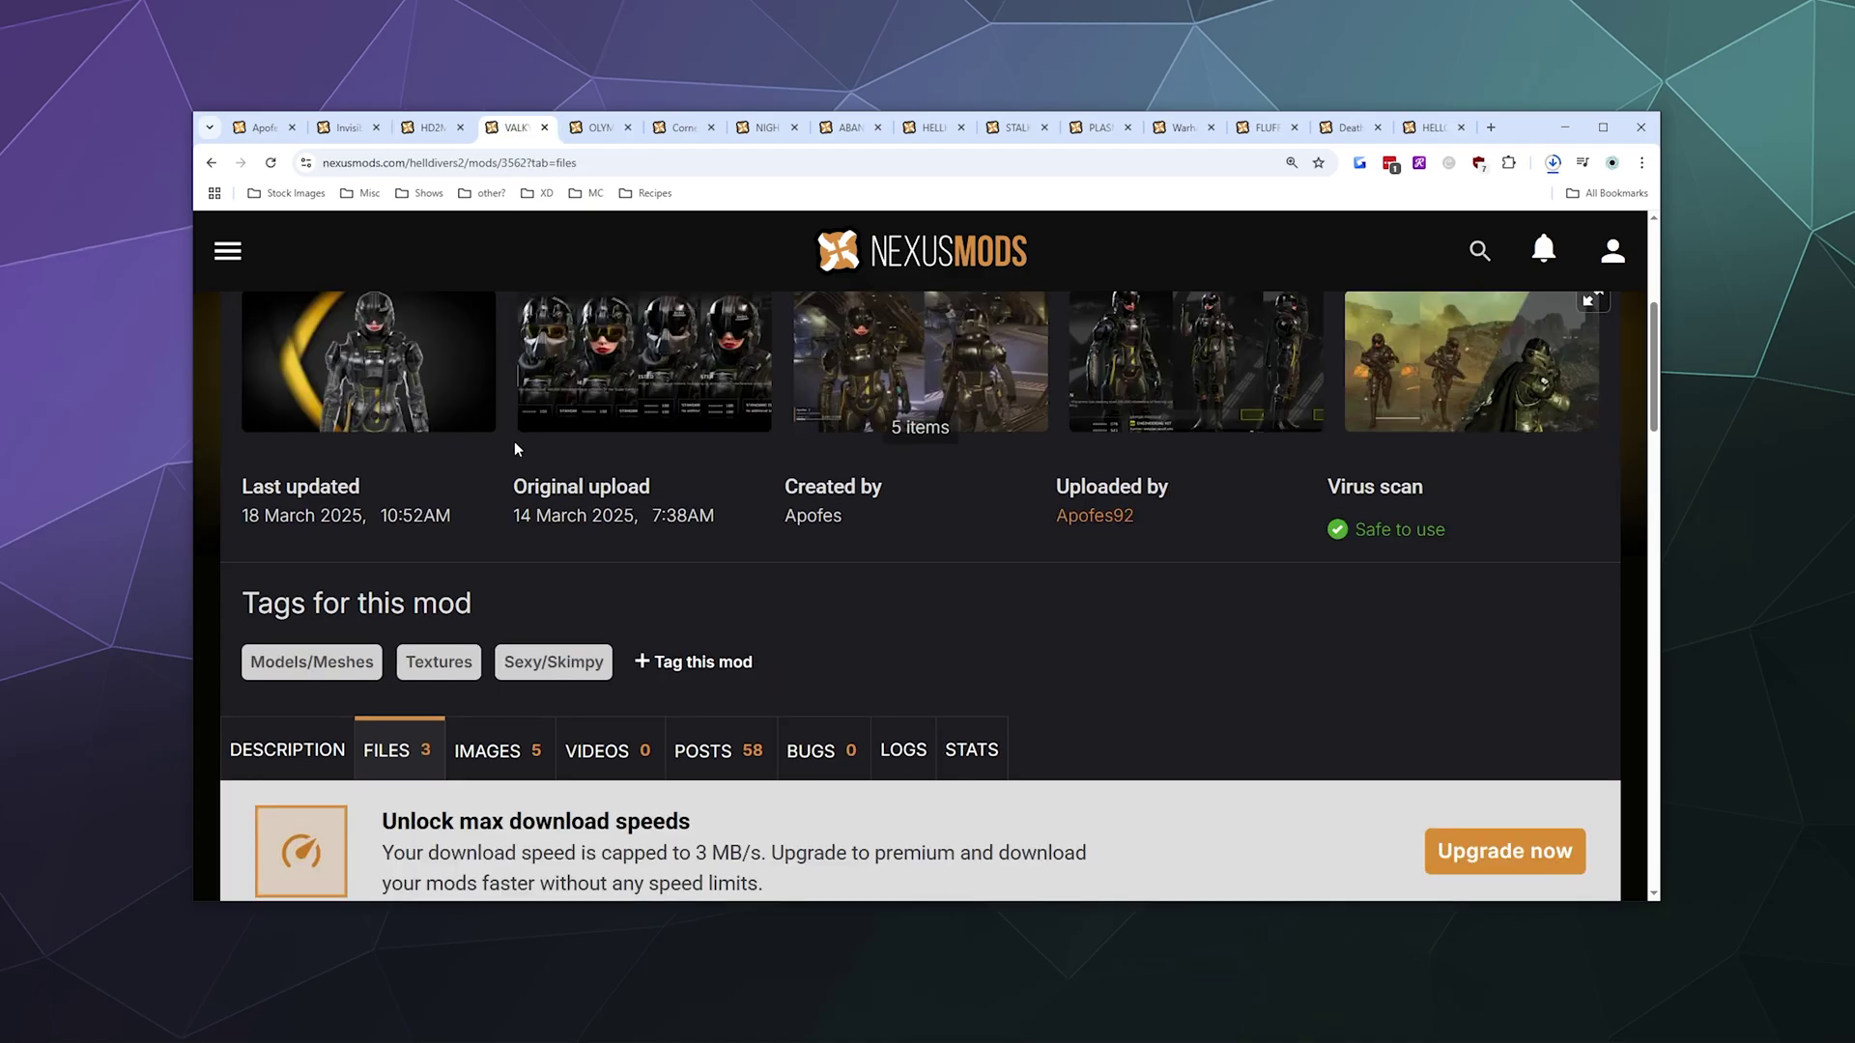
scroll(553, 542, up, 4)
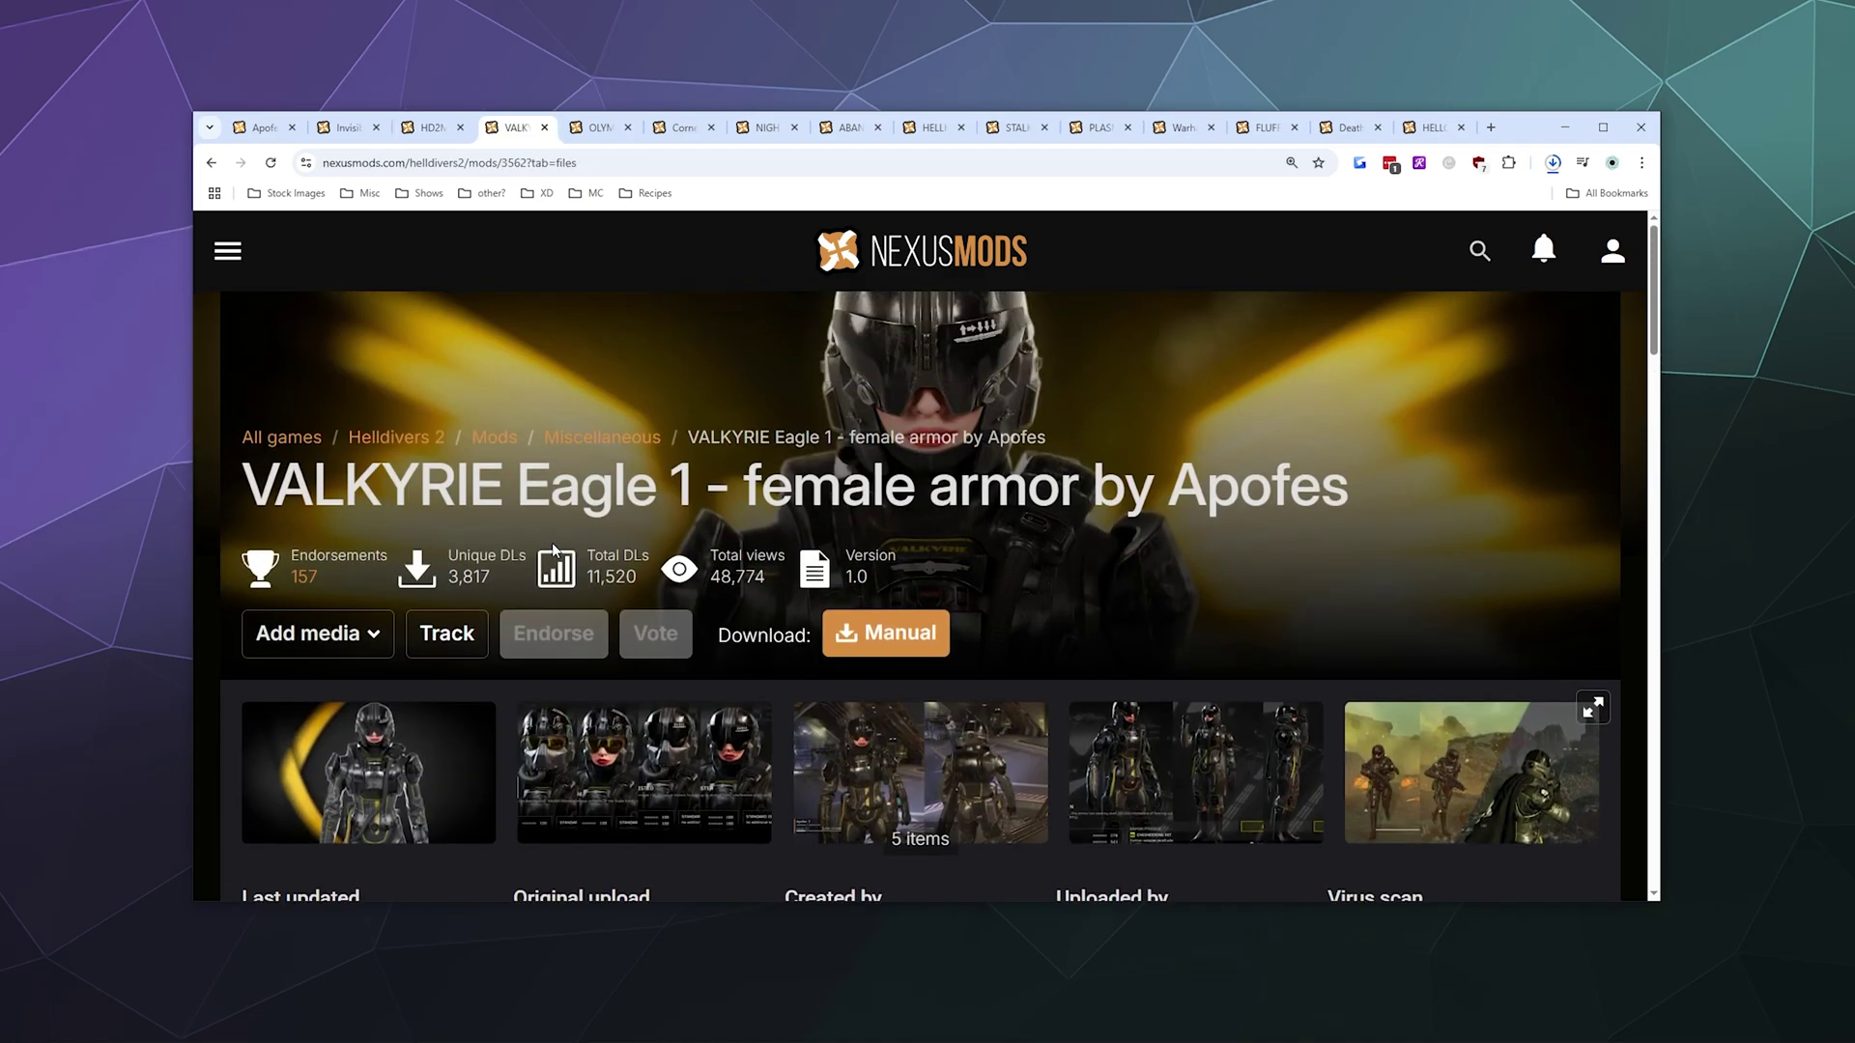
scroll(553, 542, down, 10)
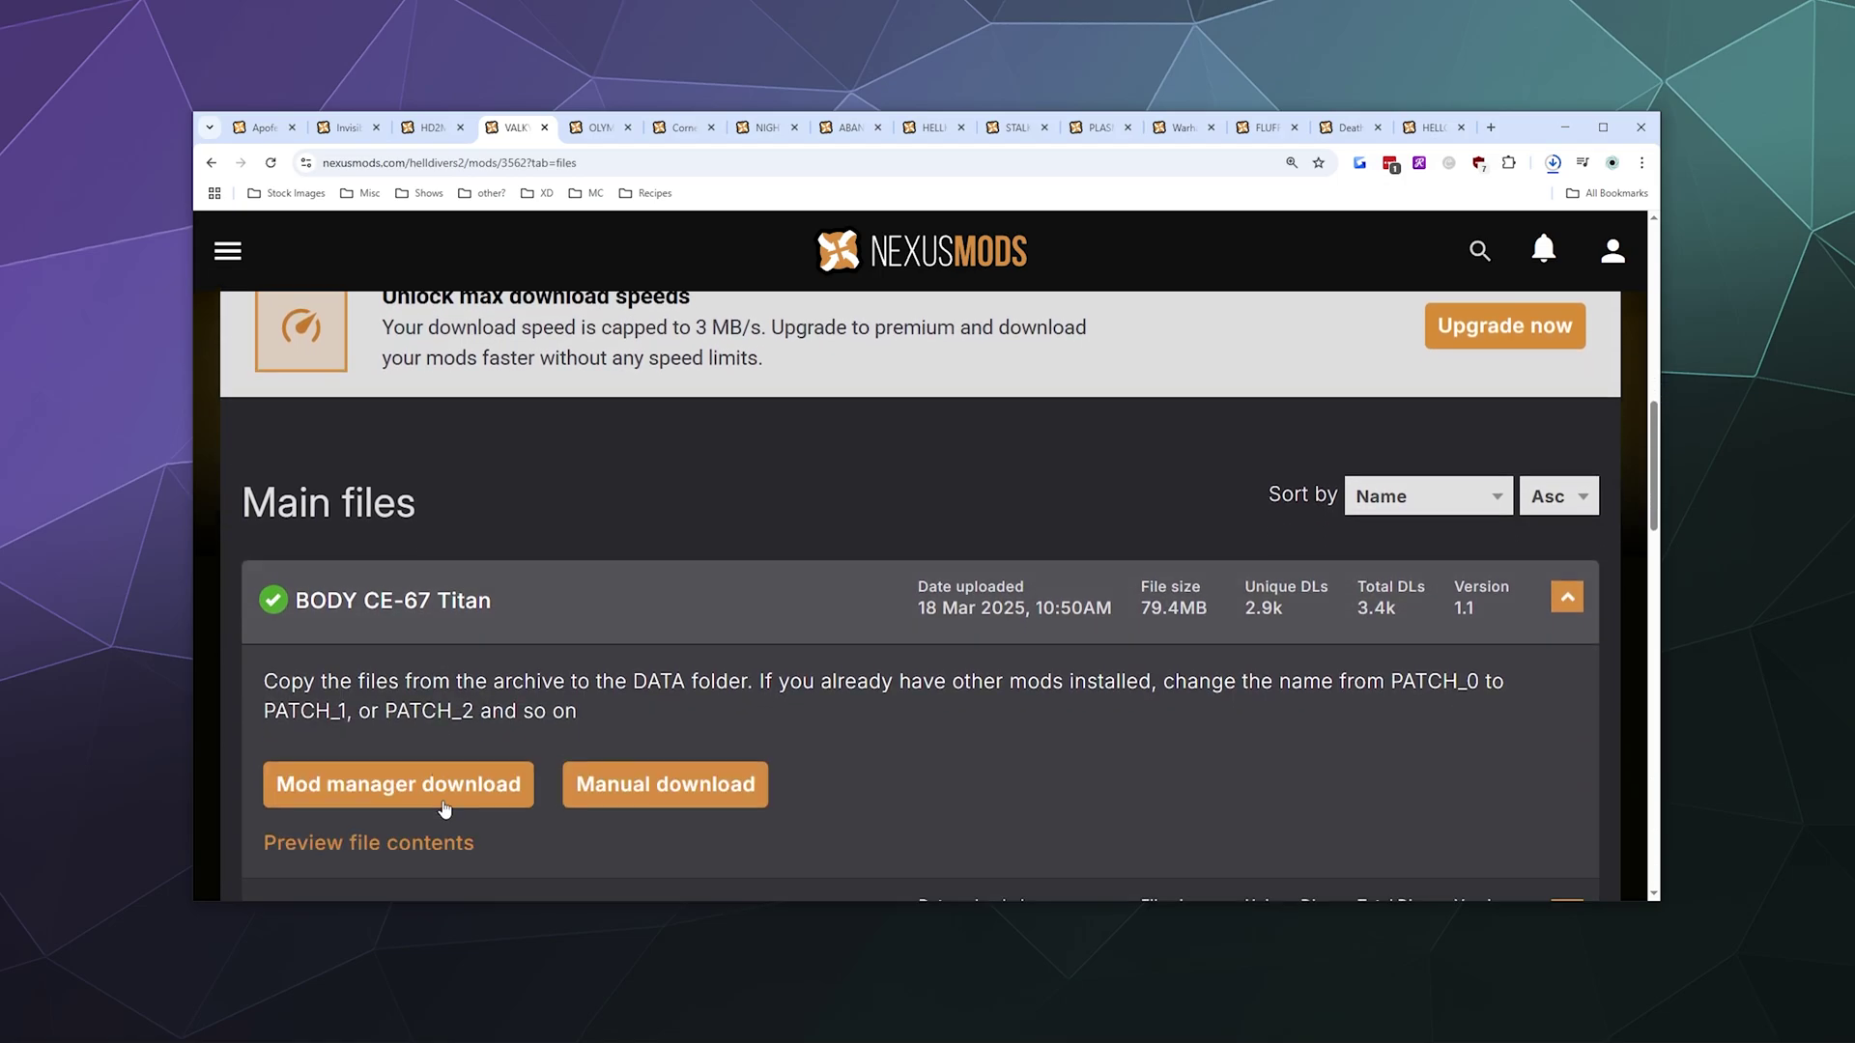
click(674, 574)
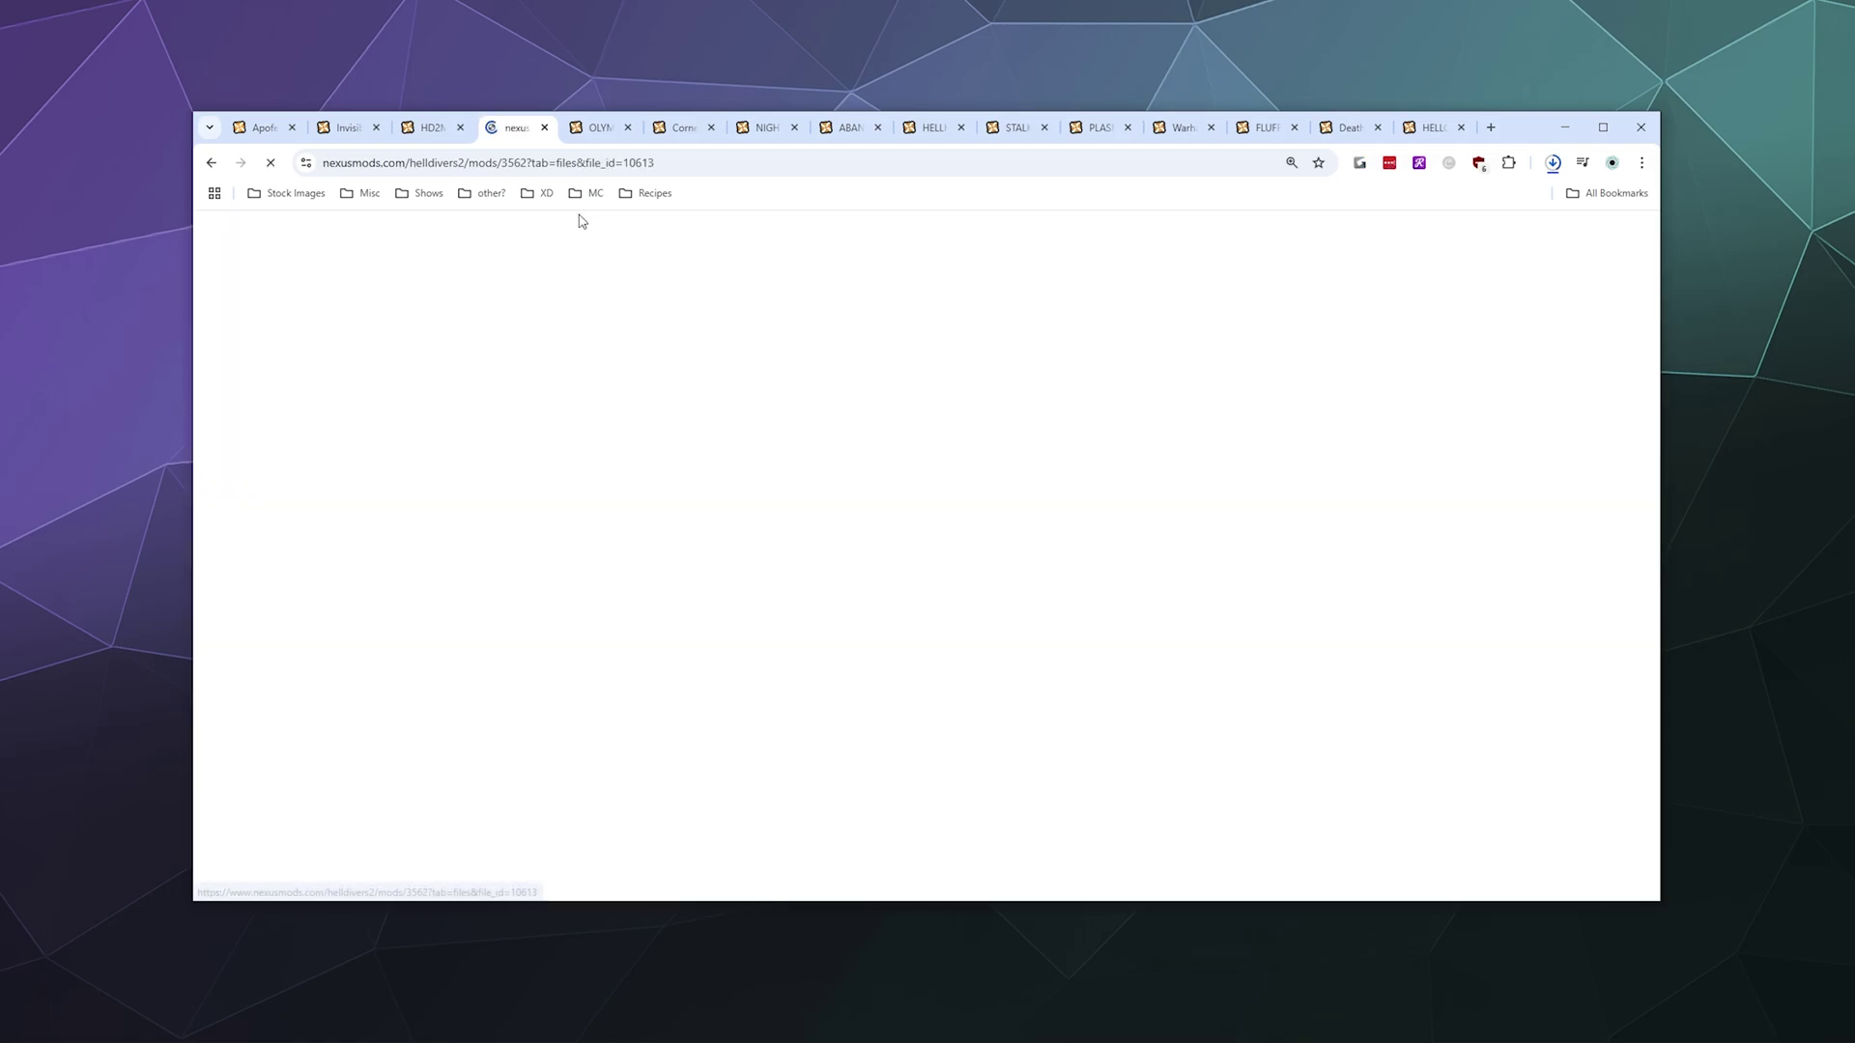
scroll(812, 488, down, 6)
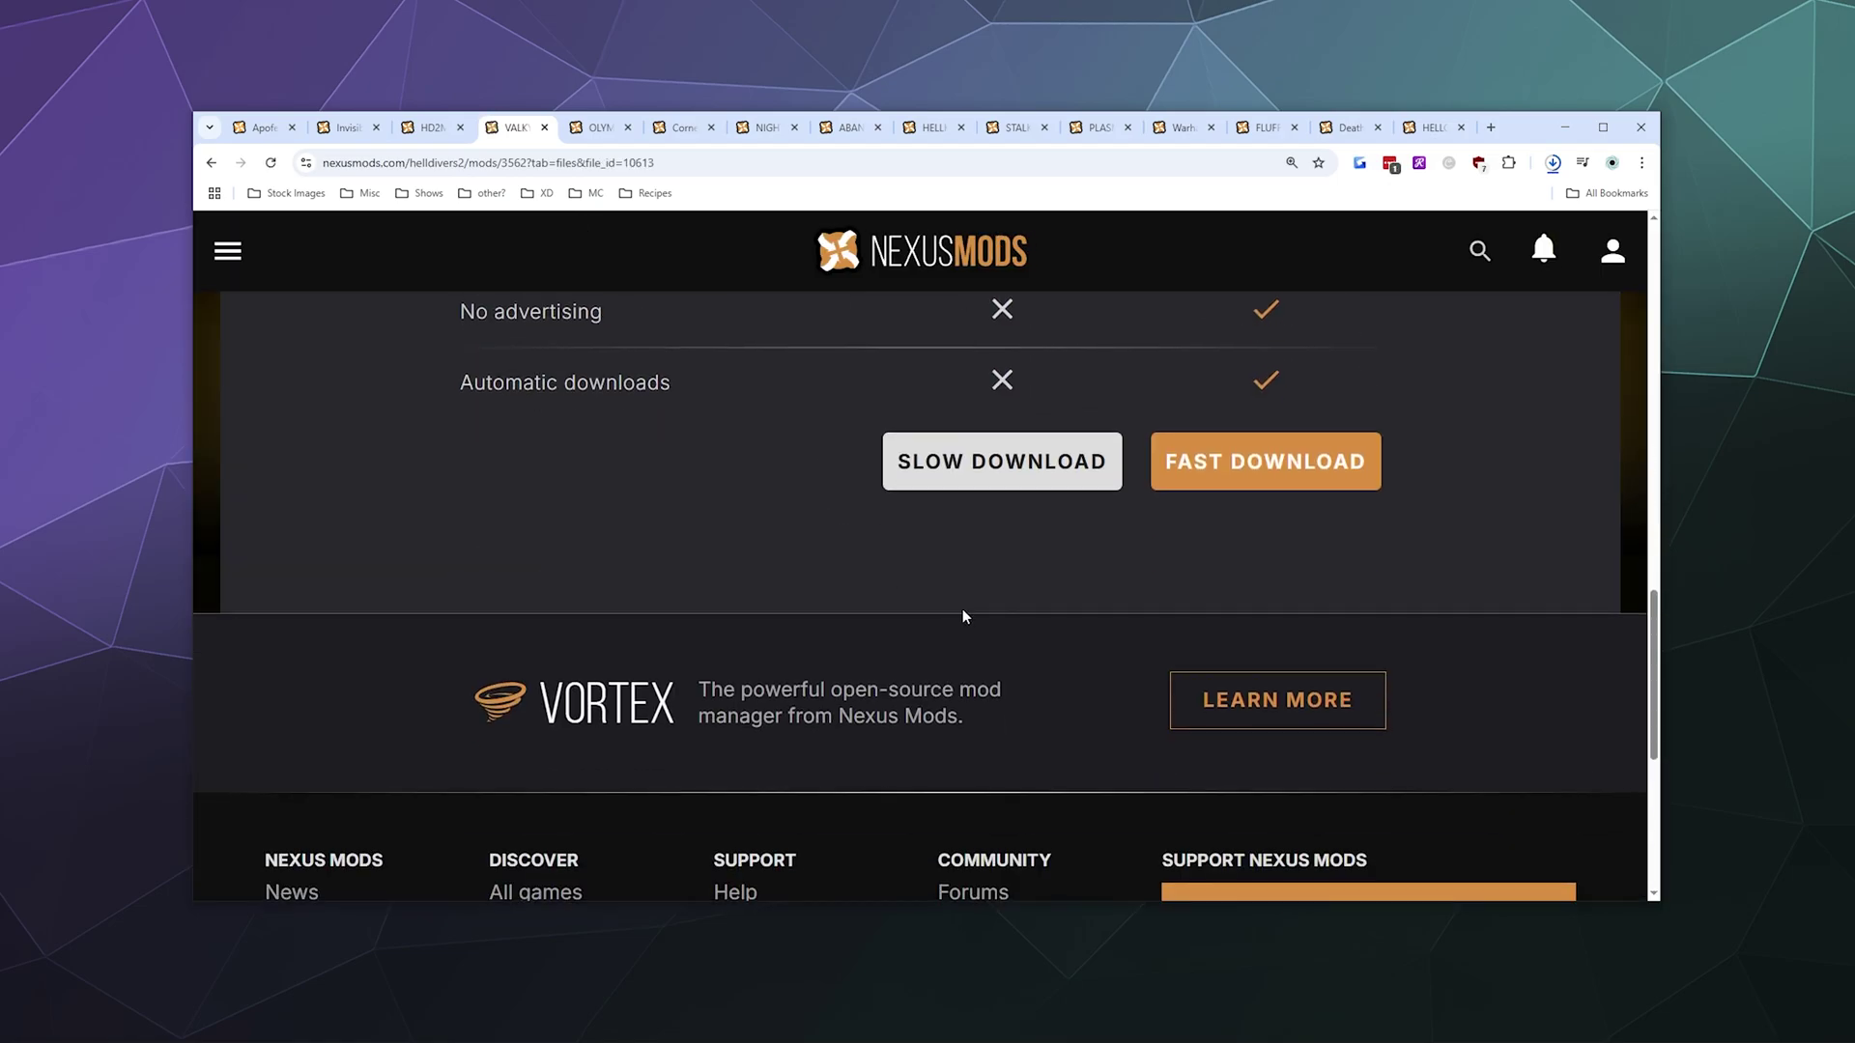
click(983, 462)
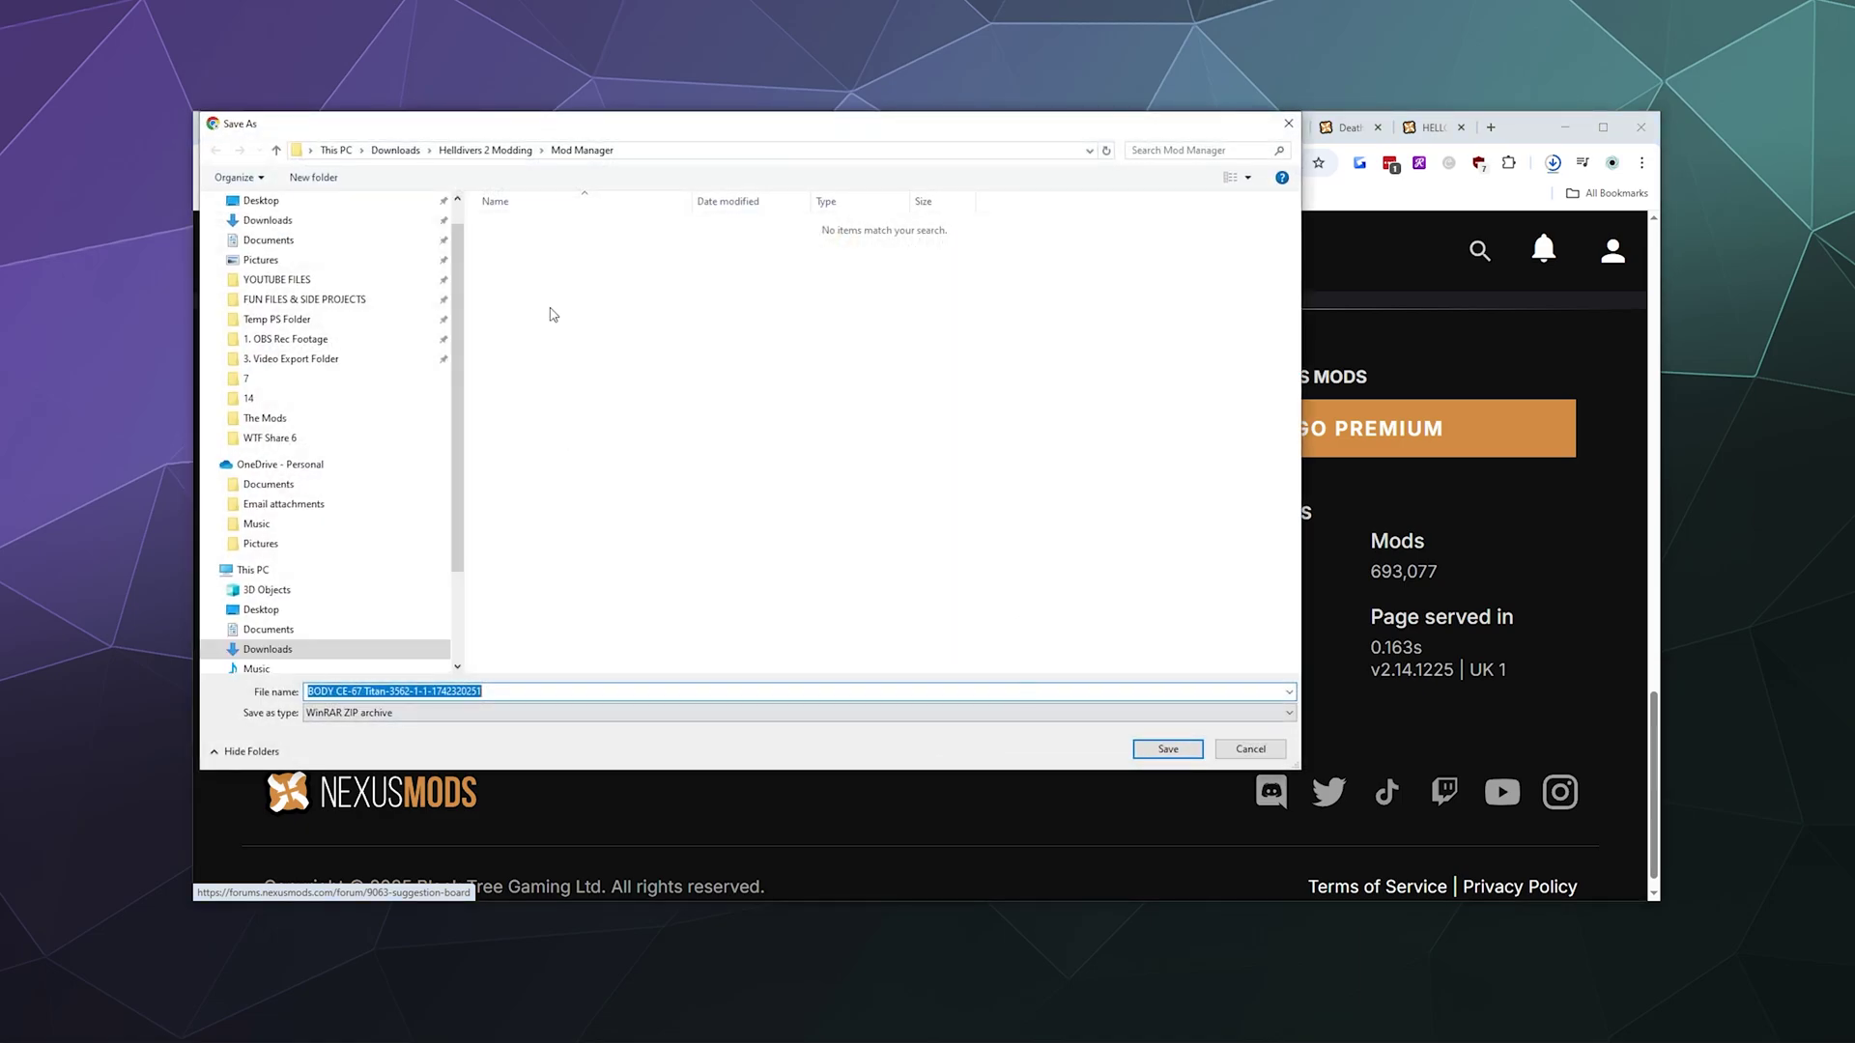
click(488, 152)
click(556, 253)
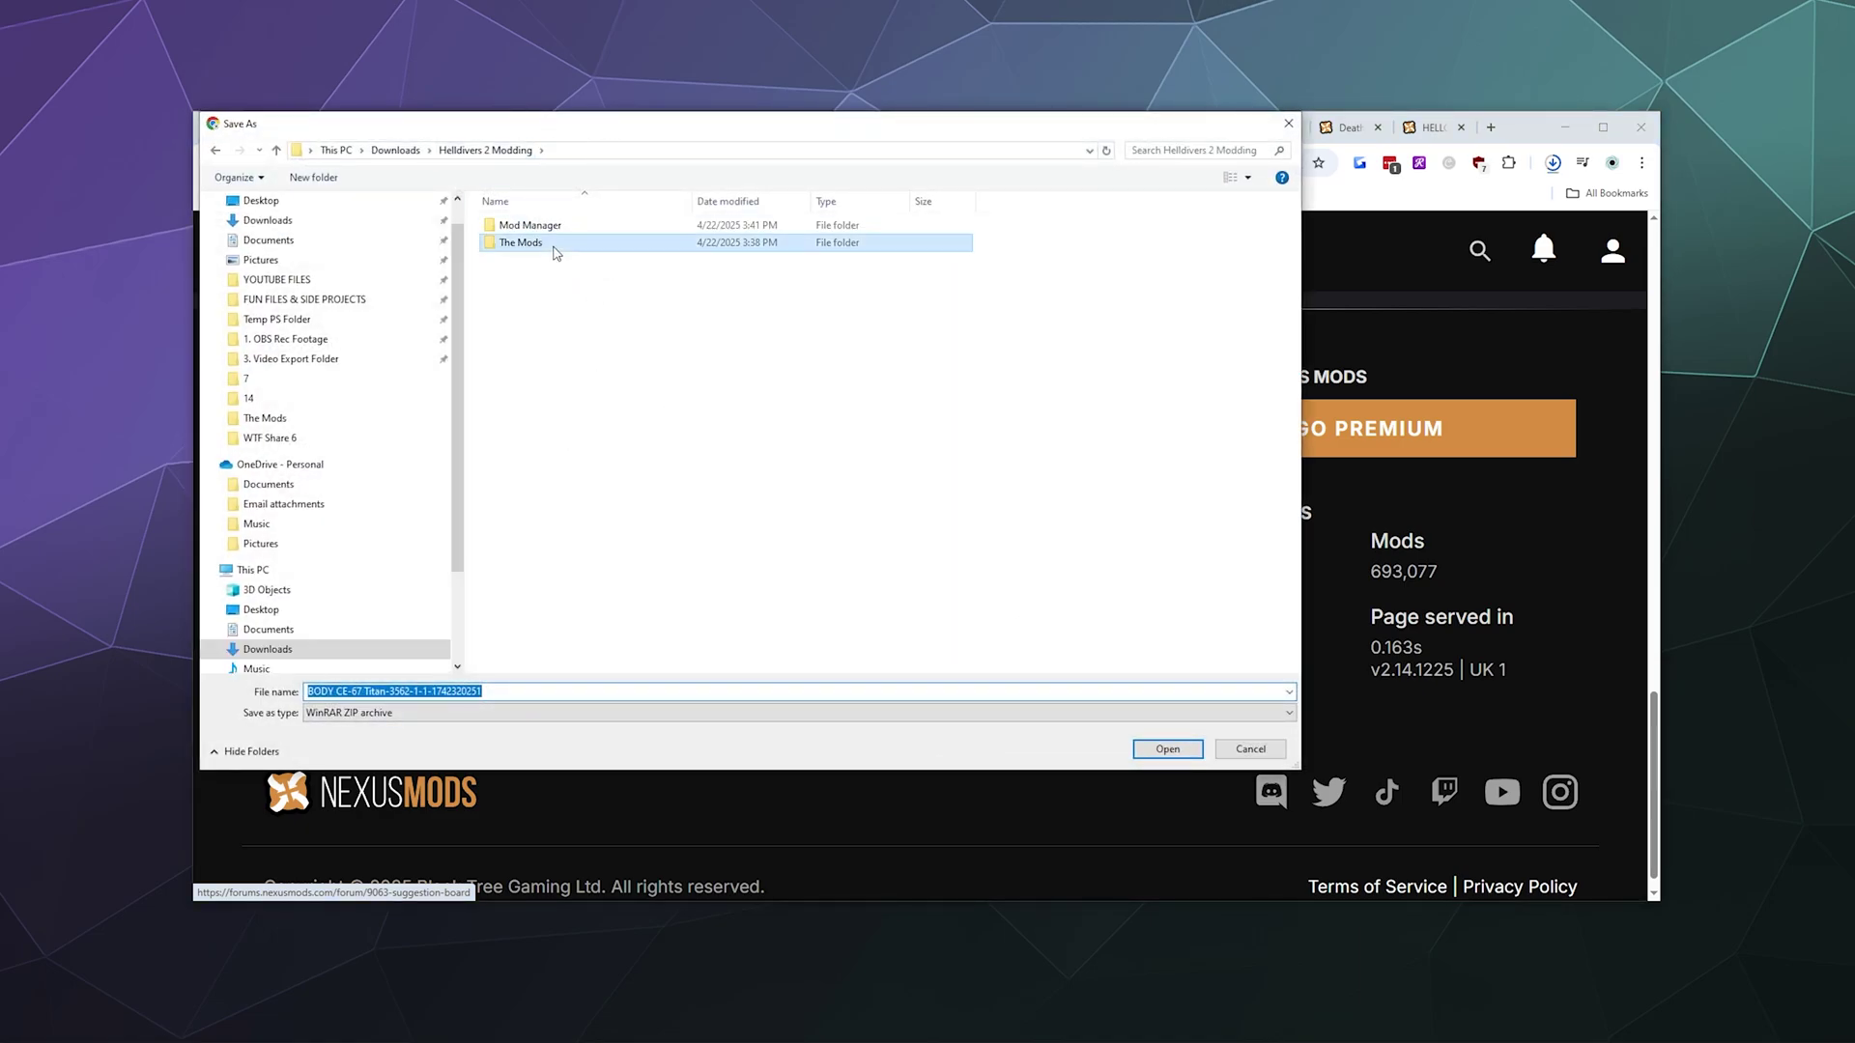
double_click(556, 253)
click(1164, 750)
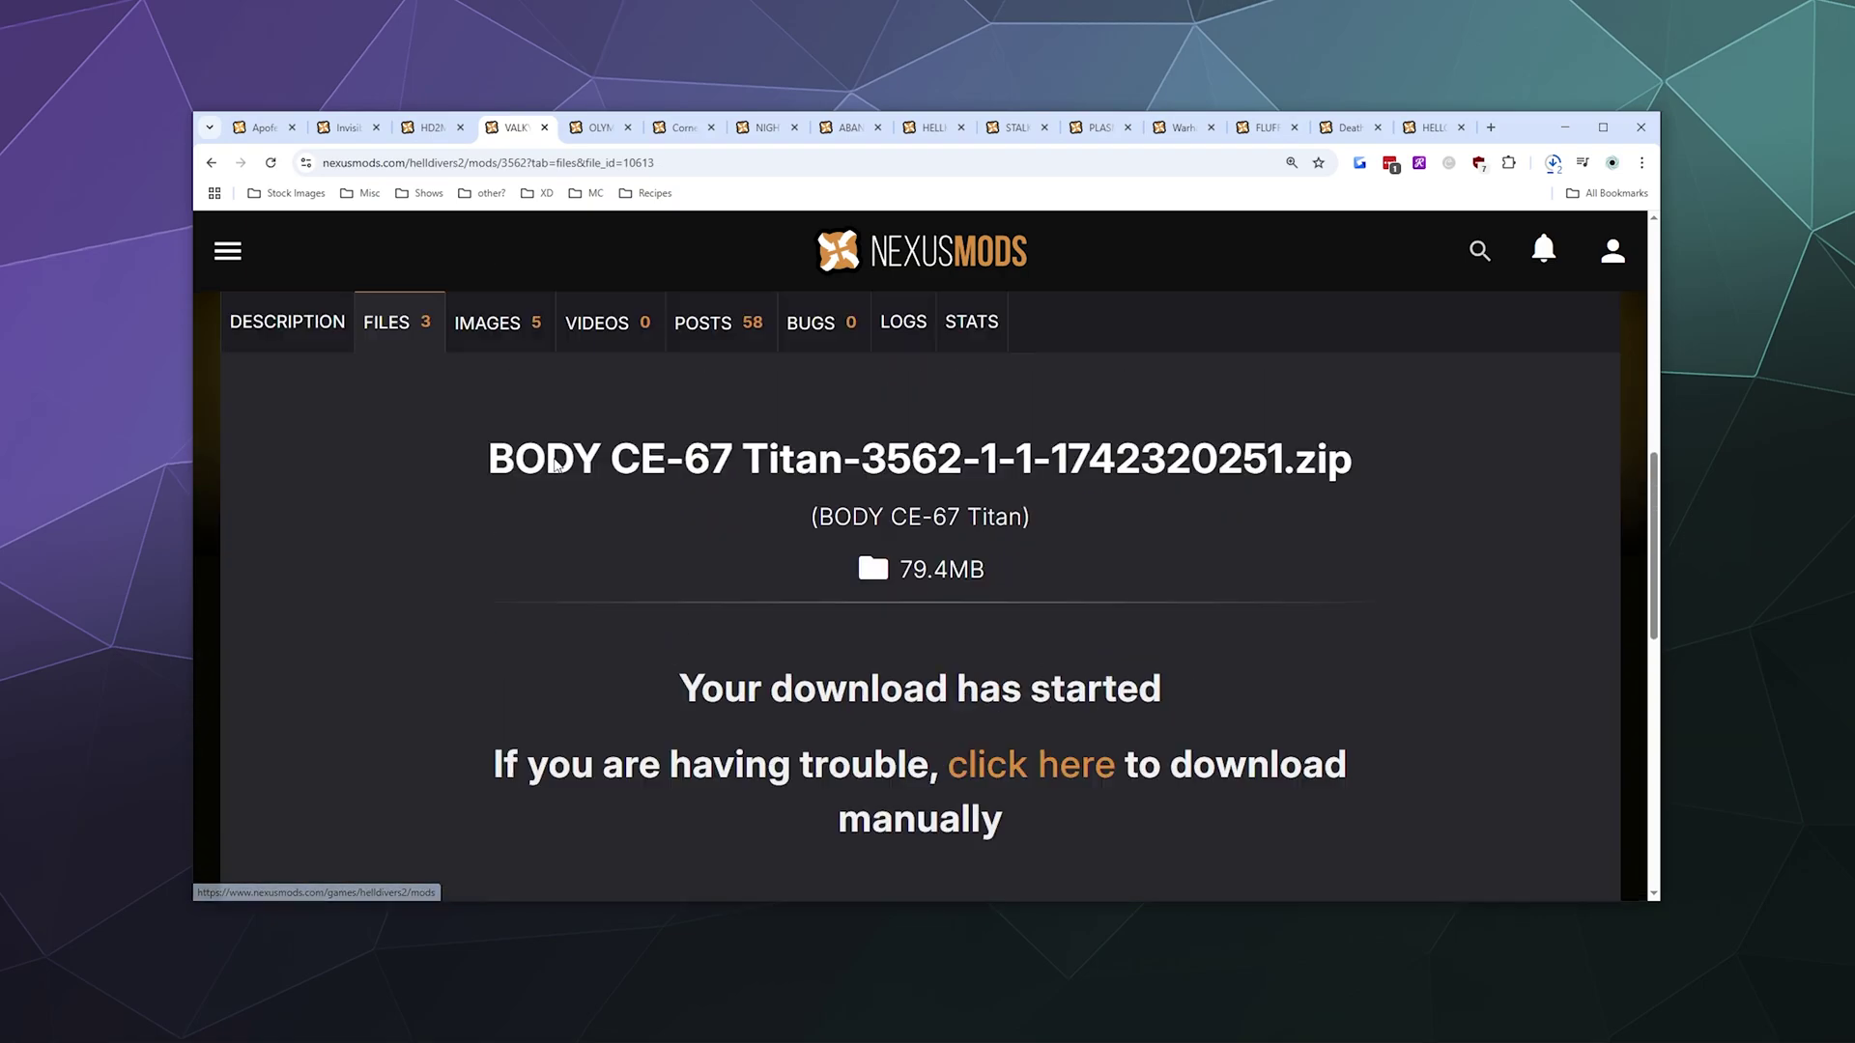
- Download the CAPE Tideturner file manually from the mod's file list with the slow download, saving it in The Mods folder
scroll(558, 466, up, 3)
click(414, 601)
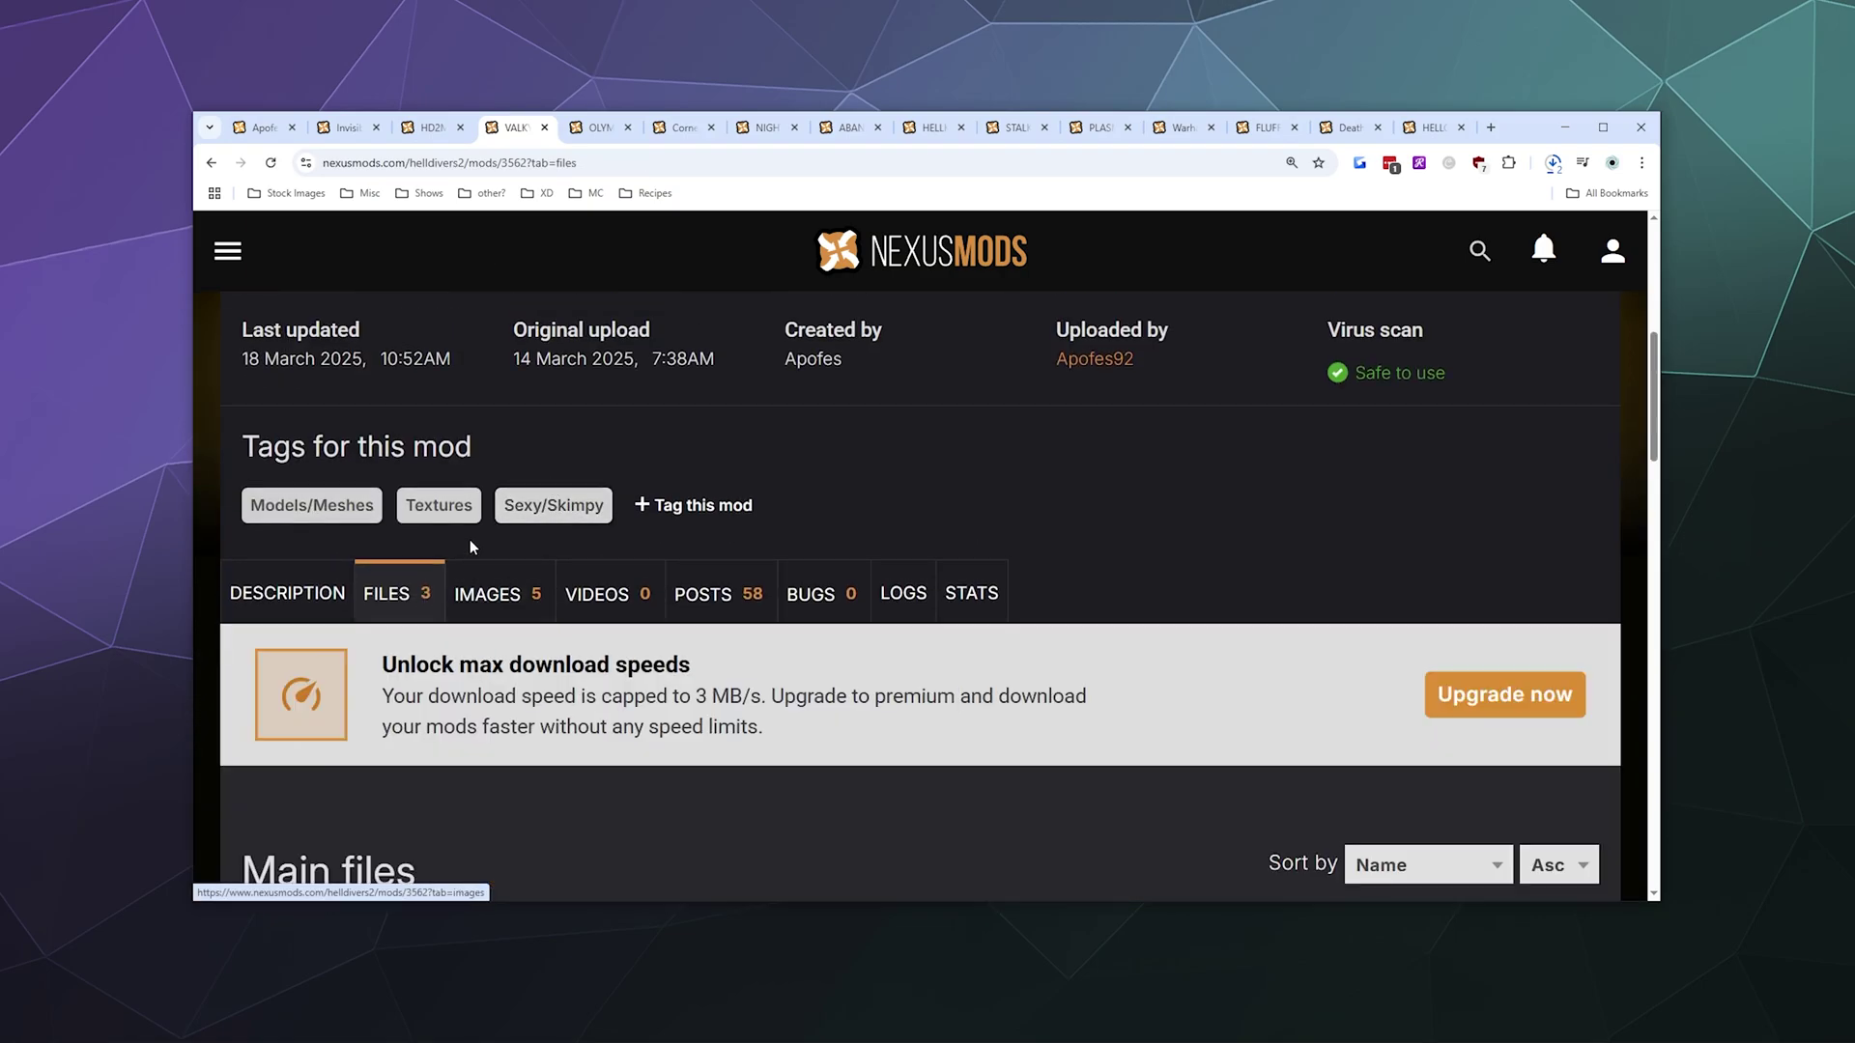
scroll(580, 536, down, 5)
scroll(704, 534, down, 3)
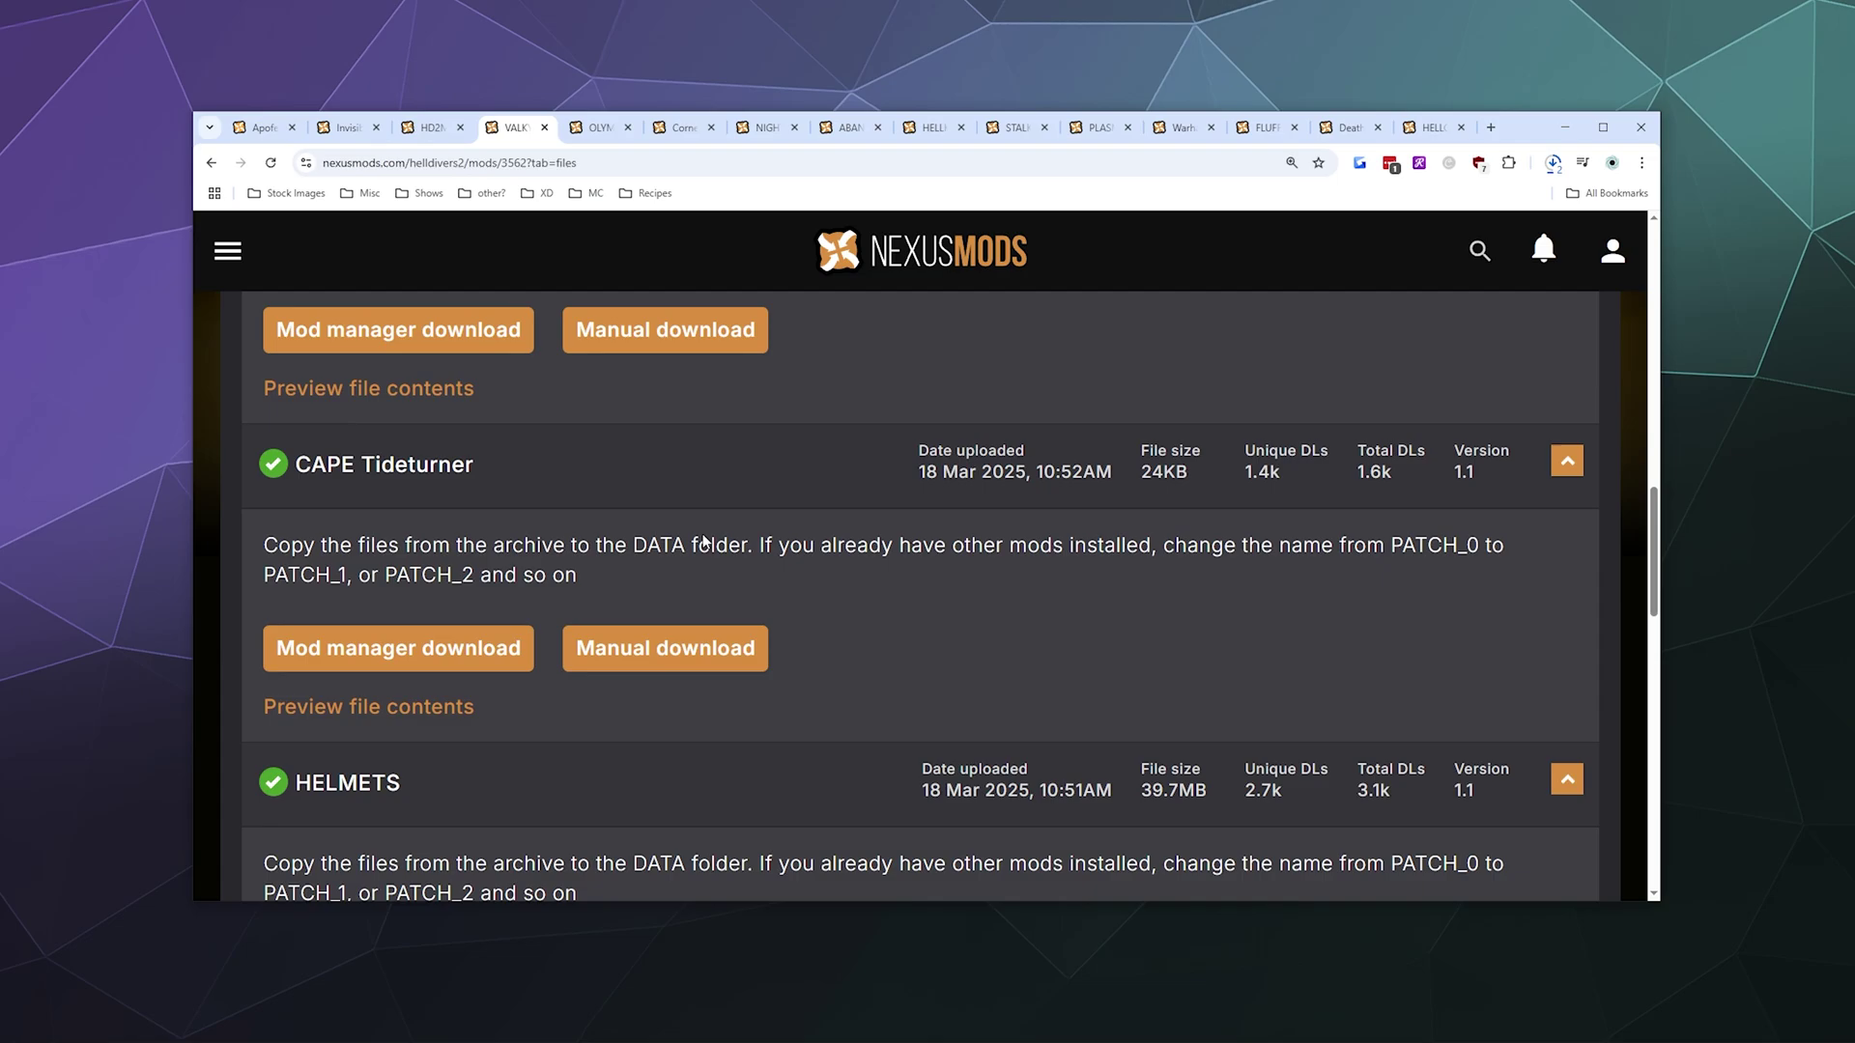
click(686, 647)
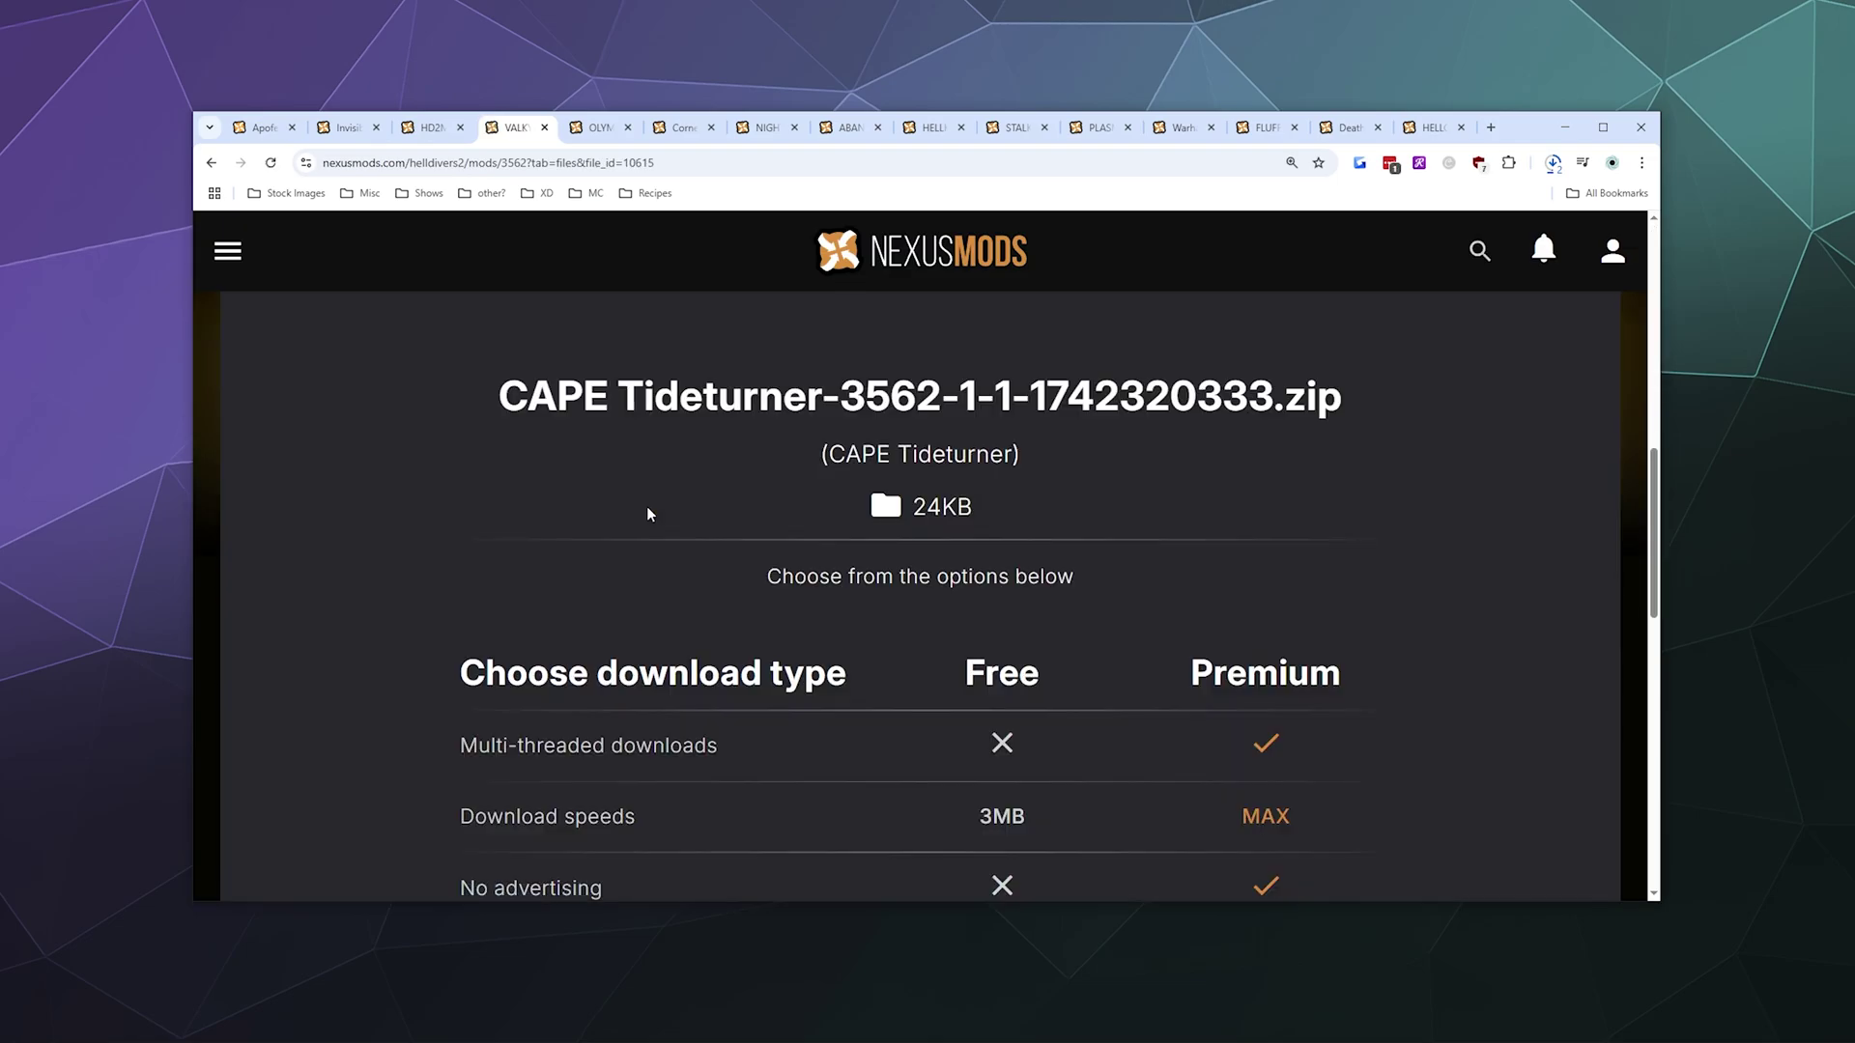
scroll(647, 514, down, 5)
click(981, 459)
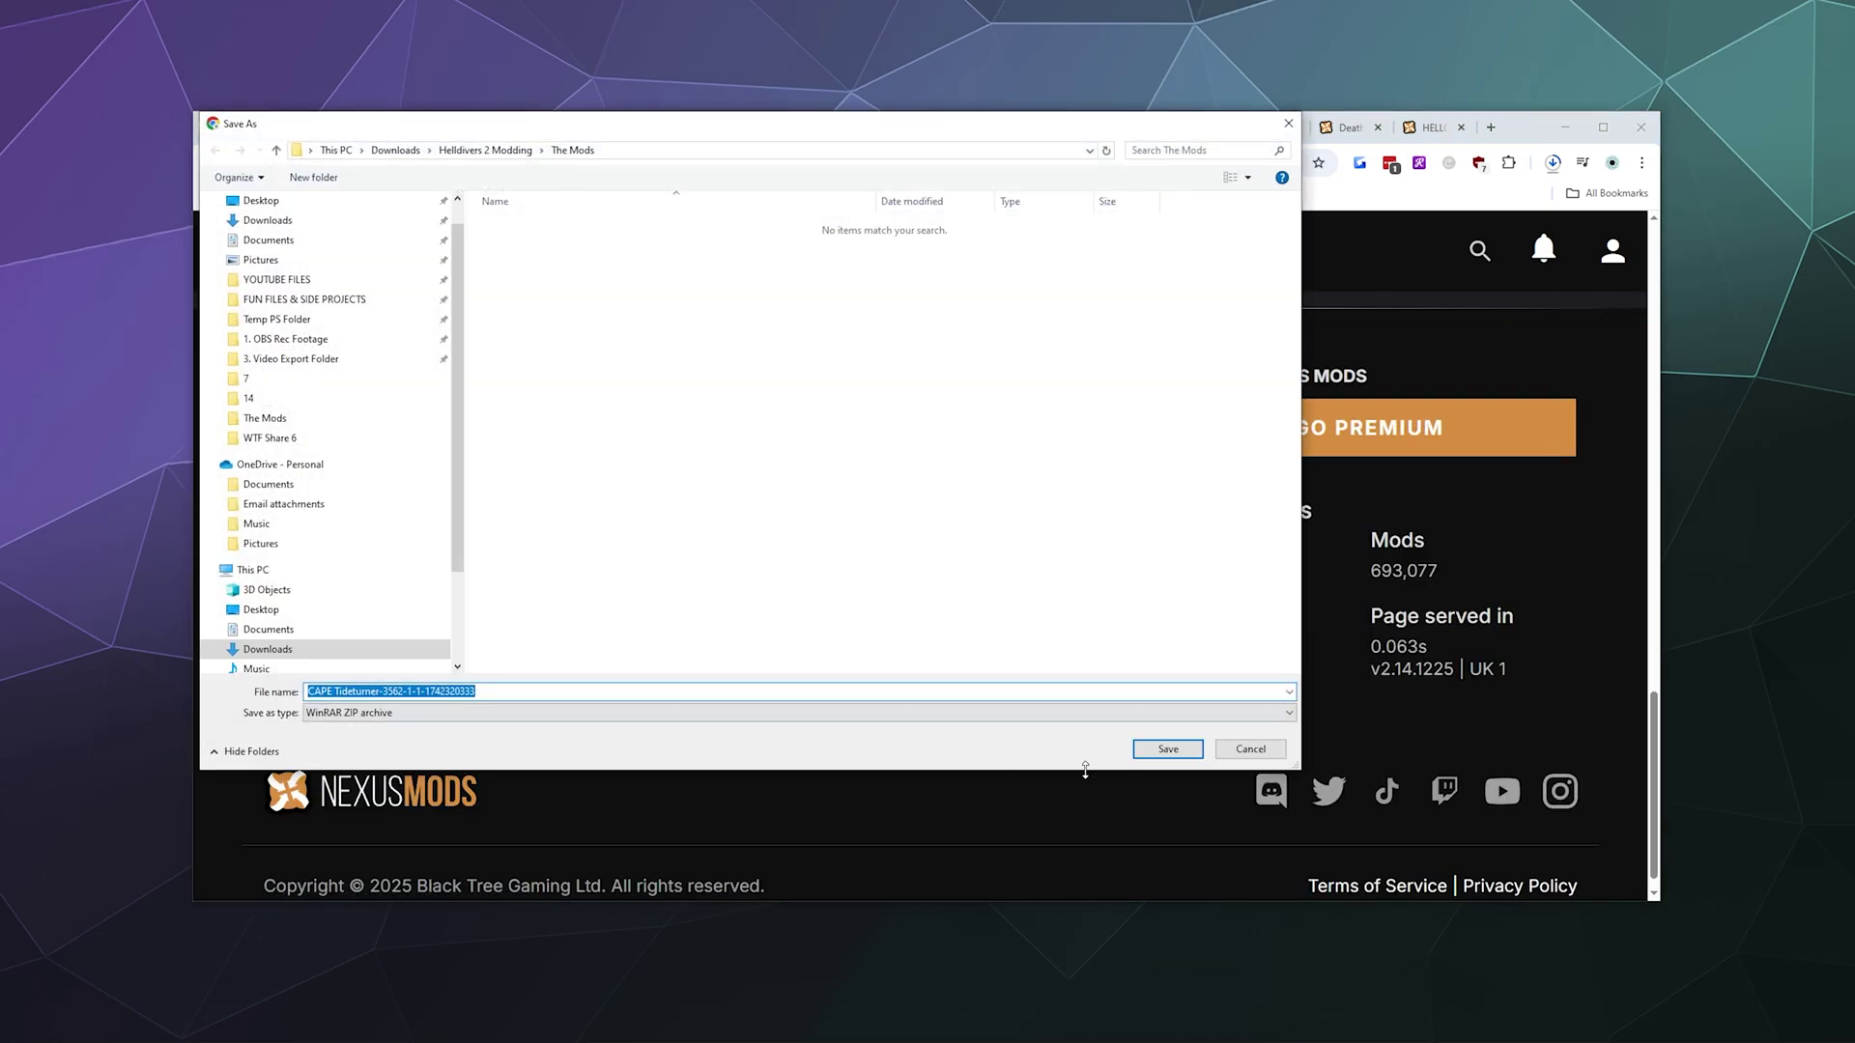
click(1168, 749)
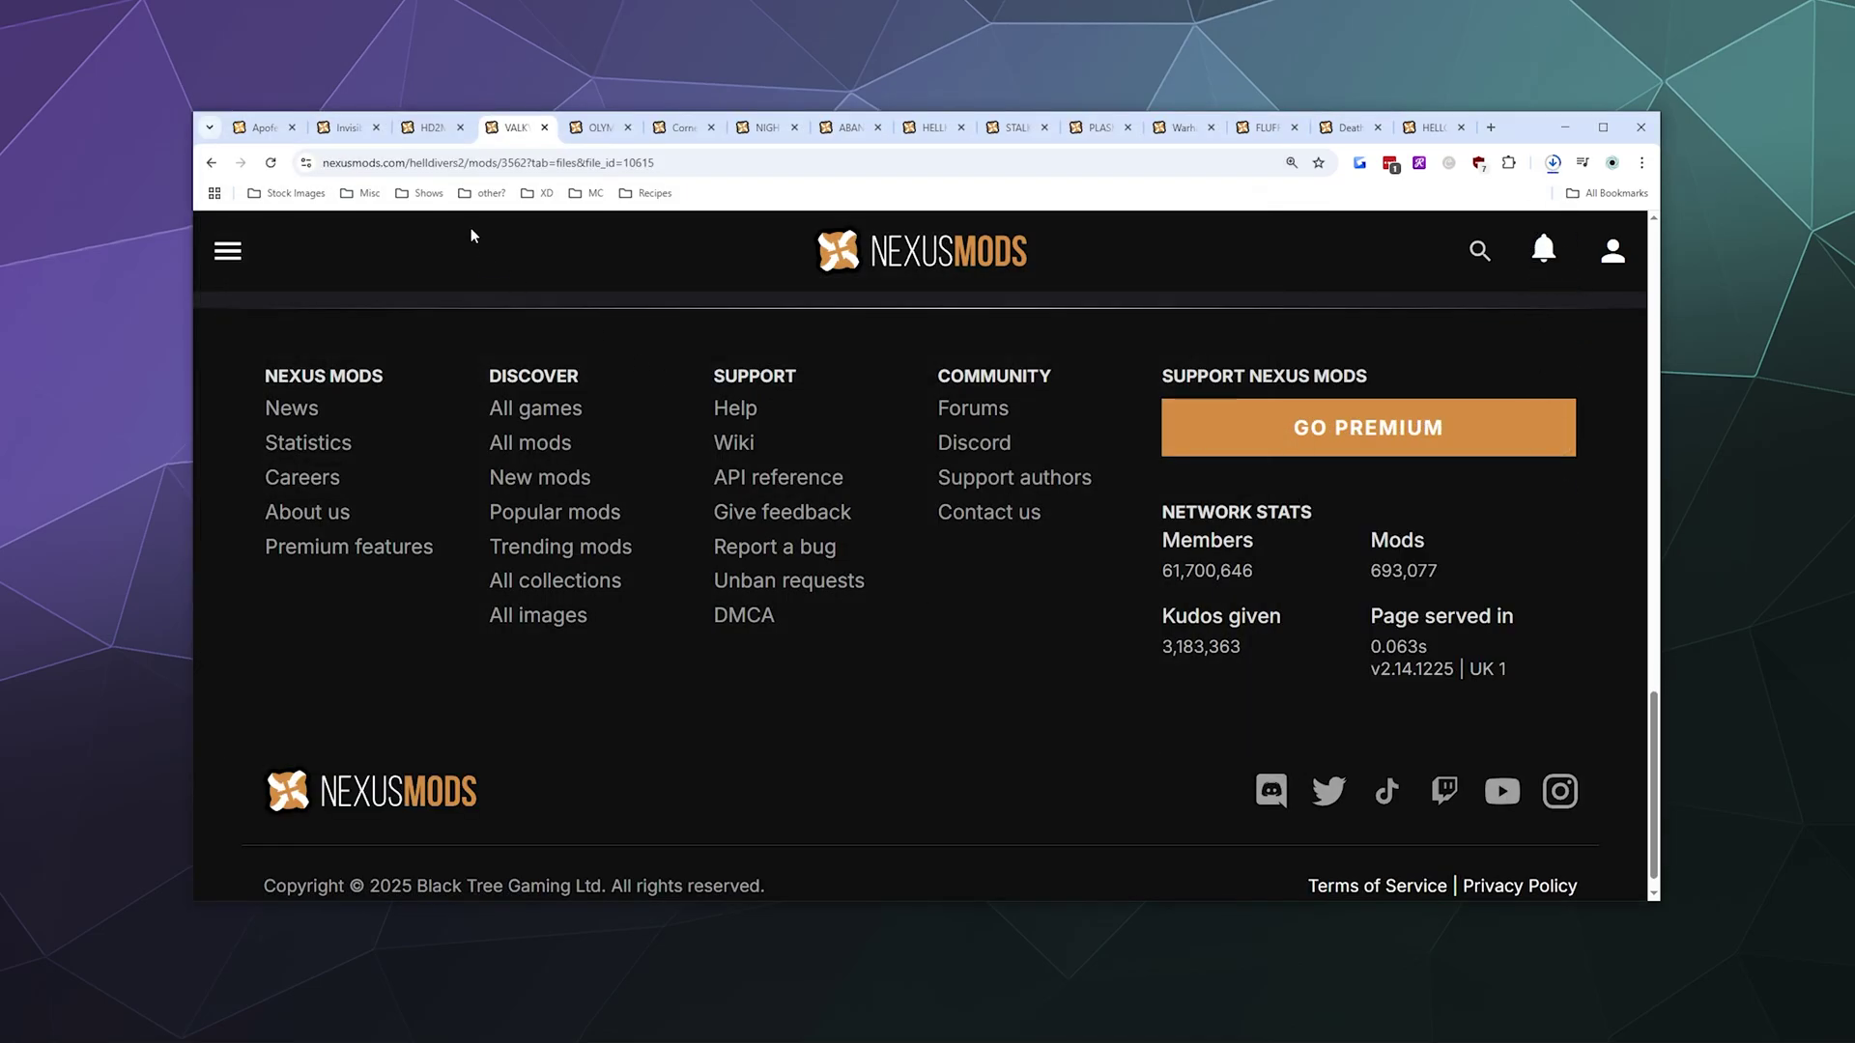
- Download the VALKYRIE mod's HELMETS file manually with the slow download and save the zip in The Mods folder
scroll(480, 344, up, 10)
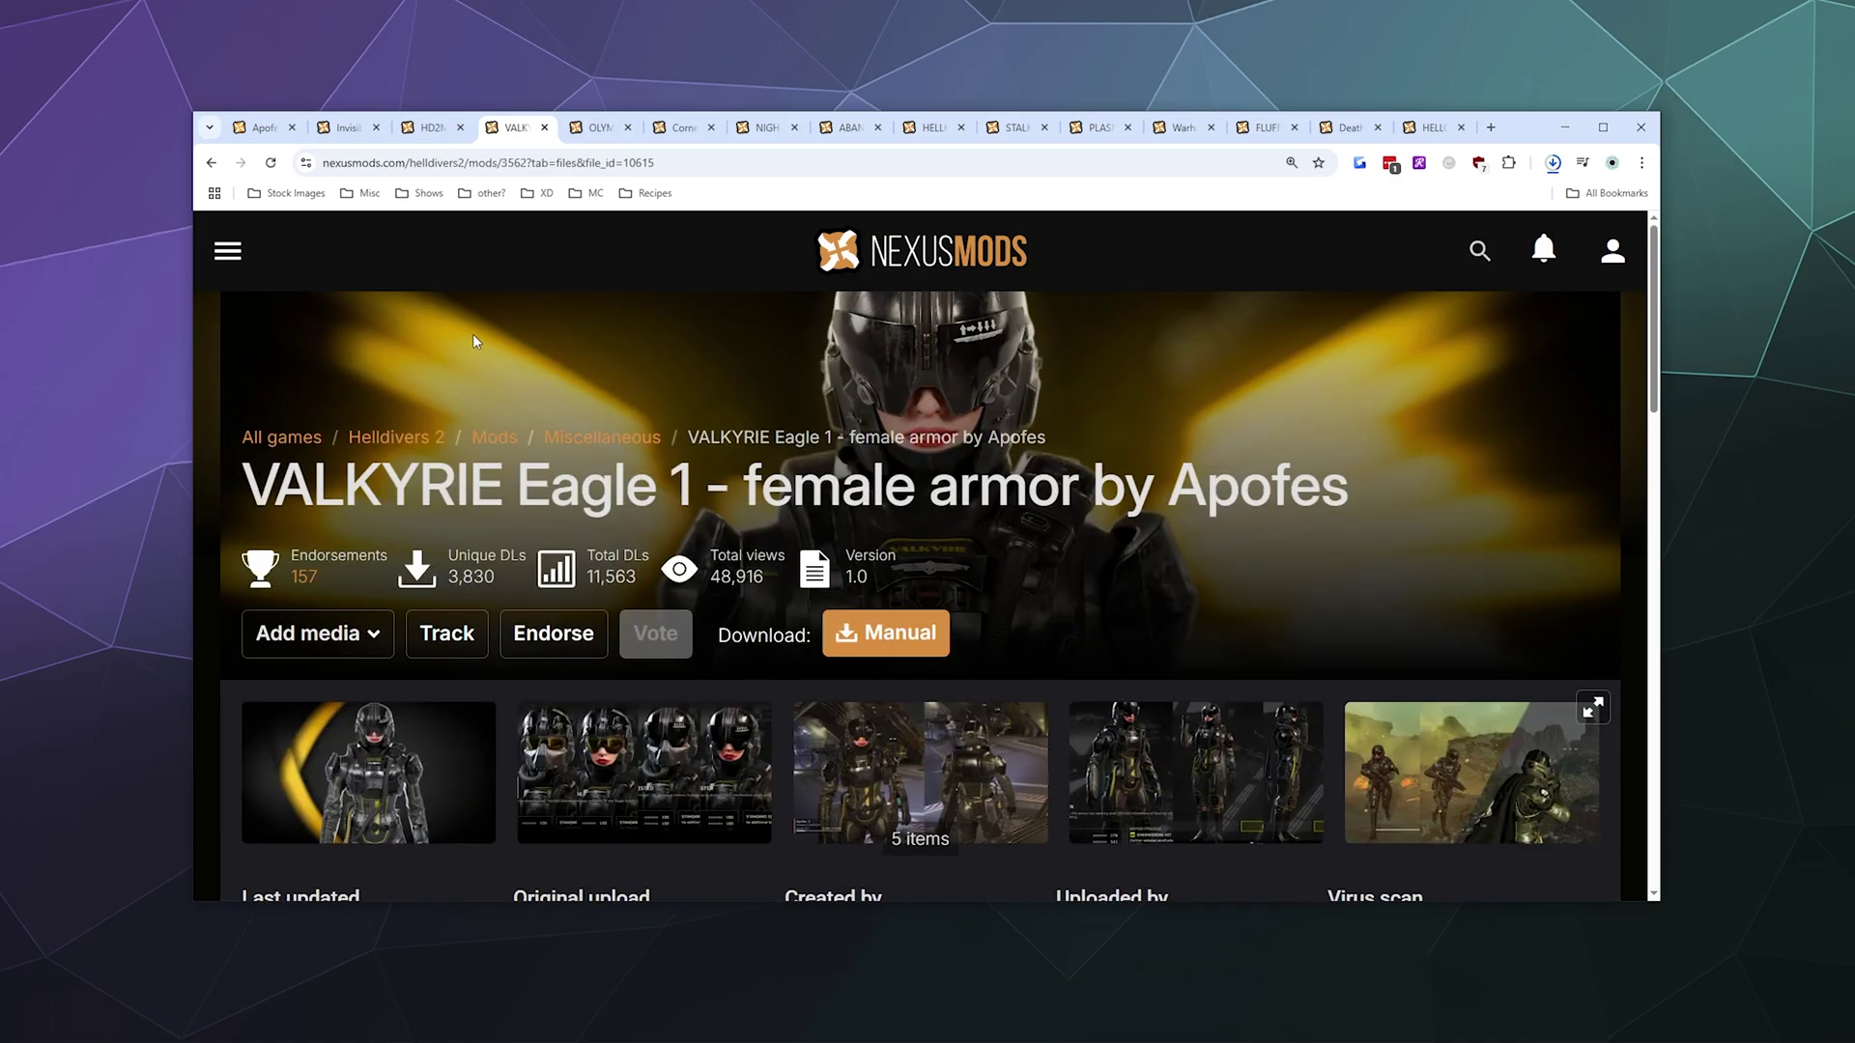
scroll(454, 343, down, 6)
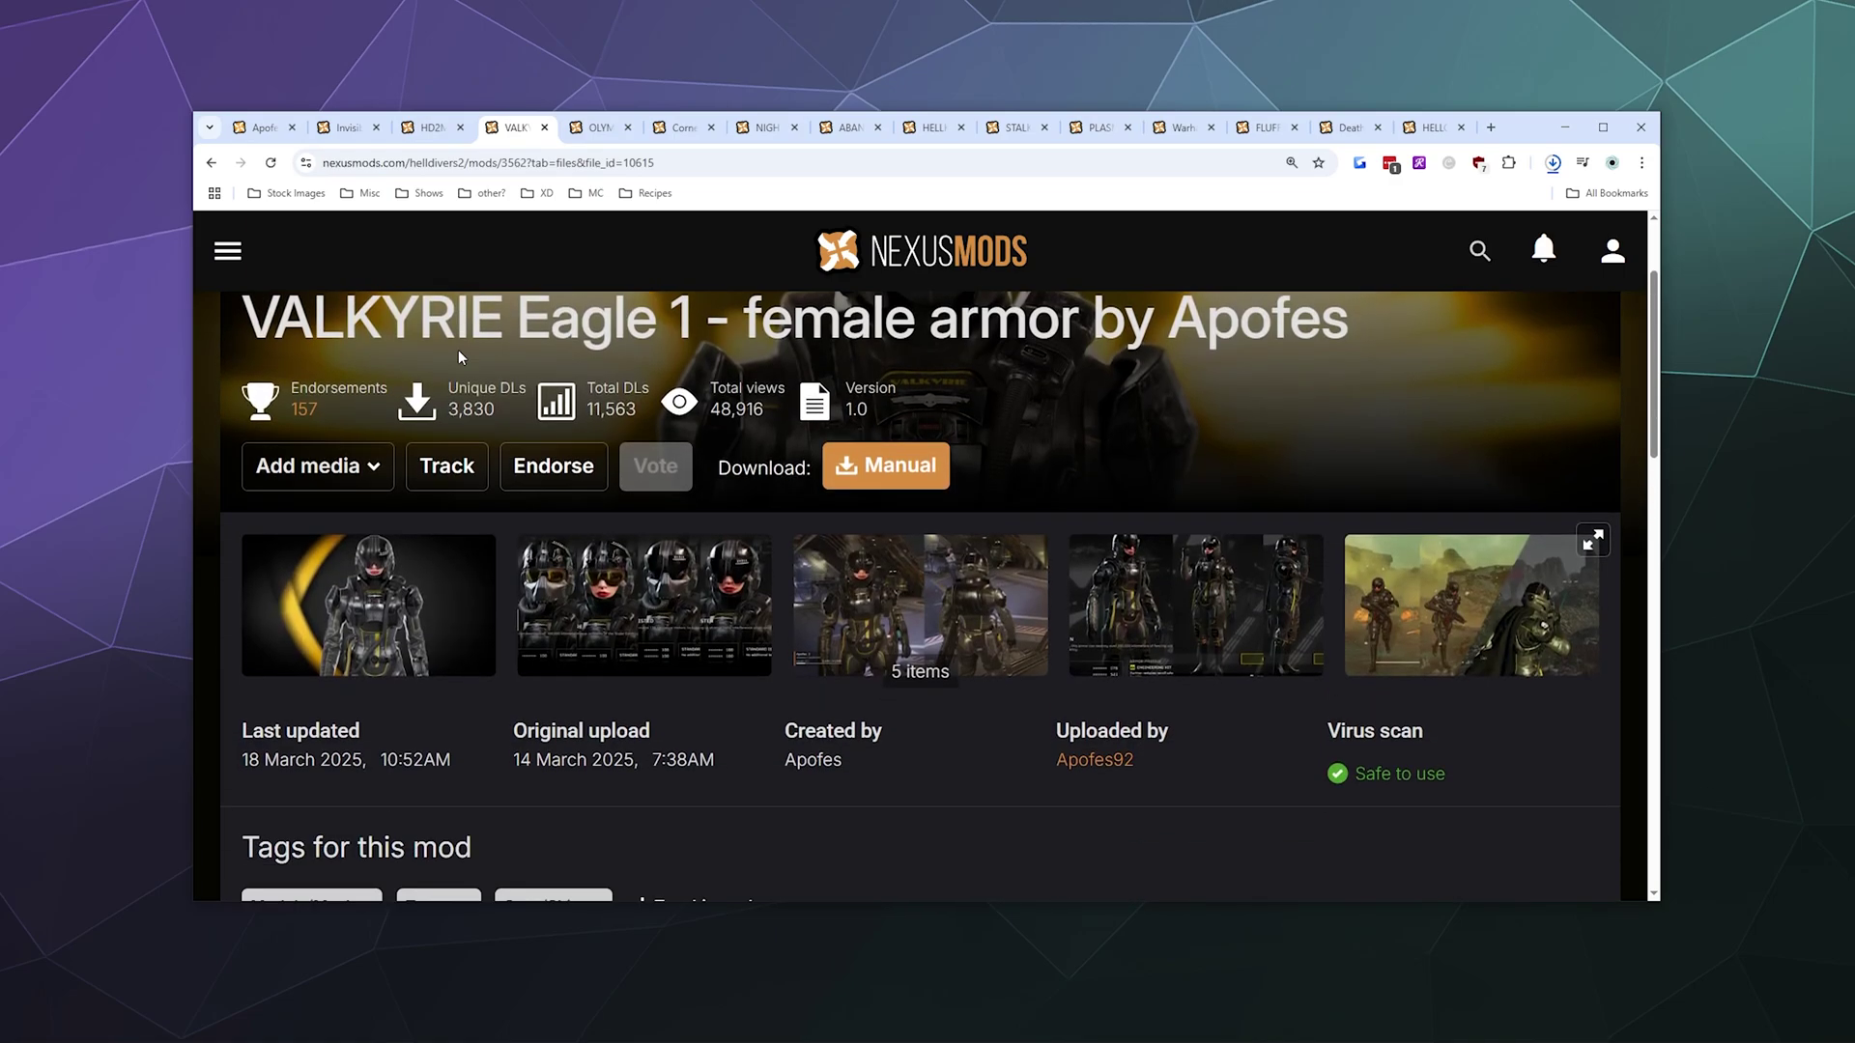
scroll(469, 560, down, 5)
scroll(435, 609, up, 4)
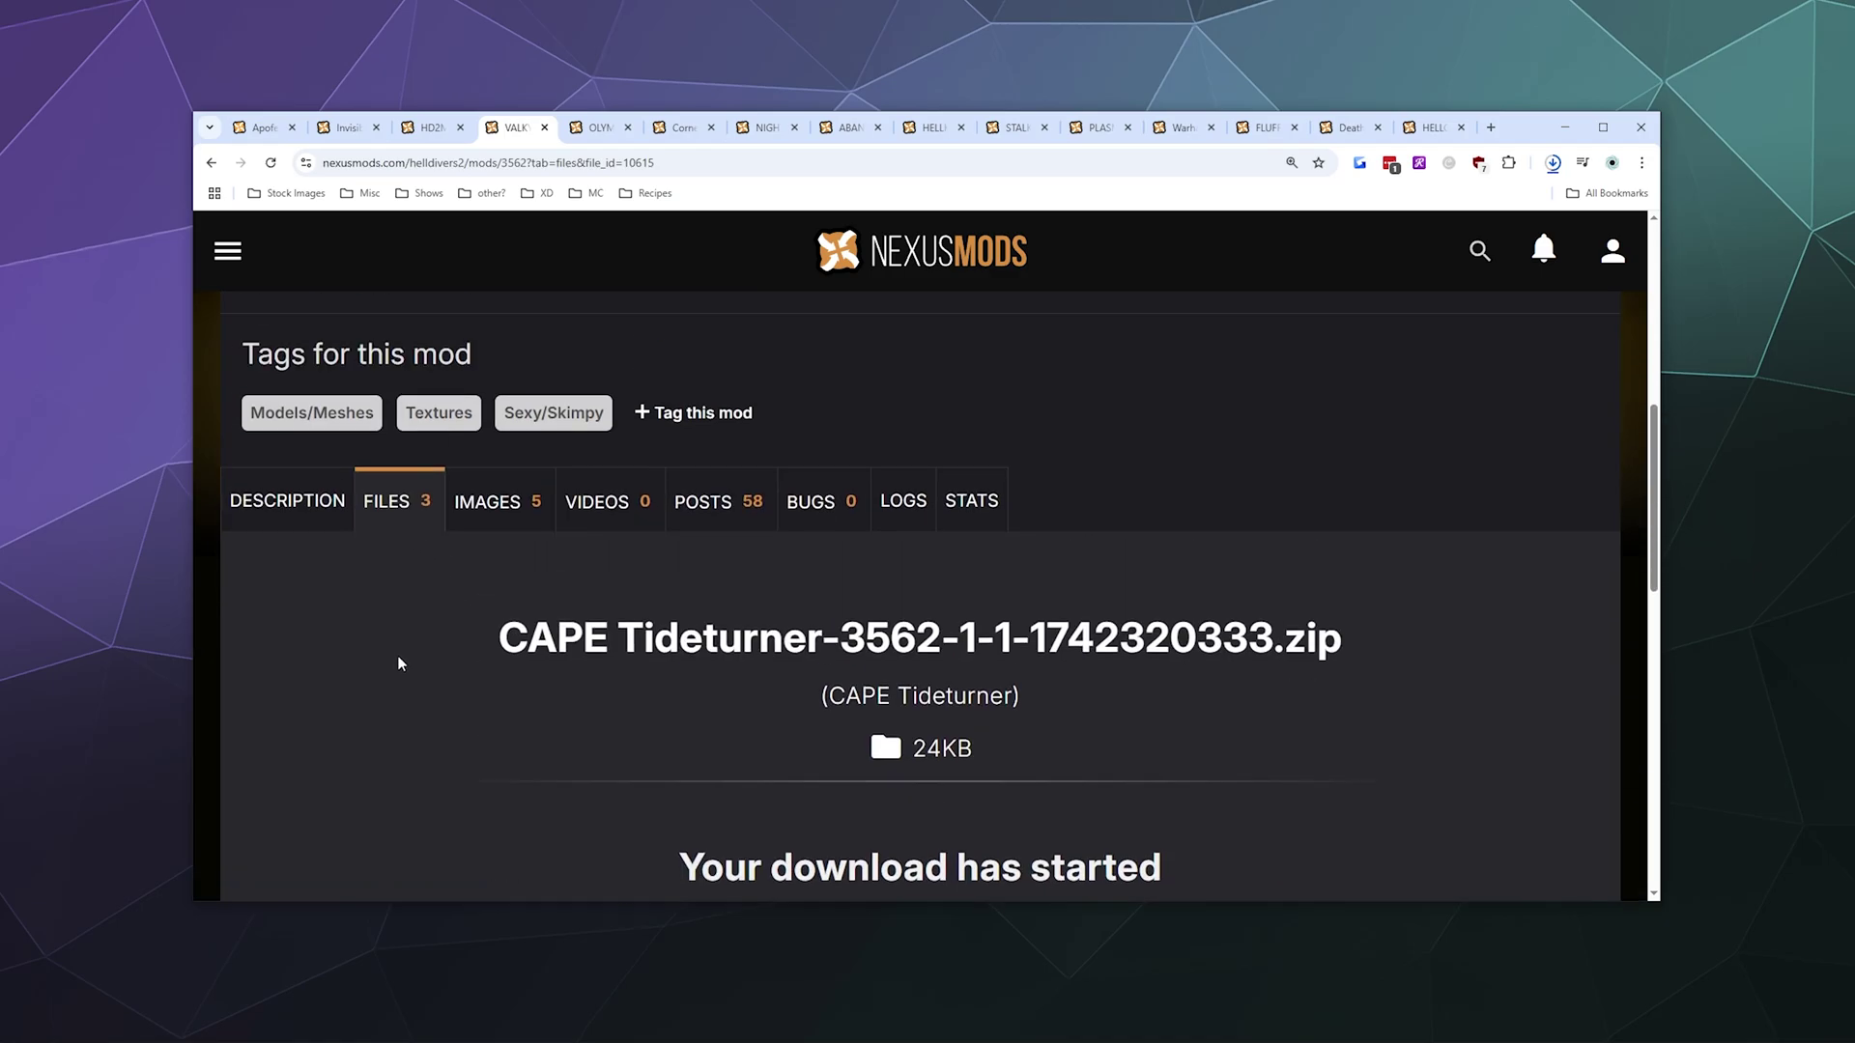
click(397, 507)
scroll(542, 688, down, 6)
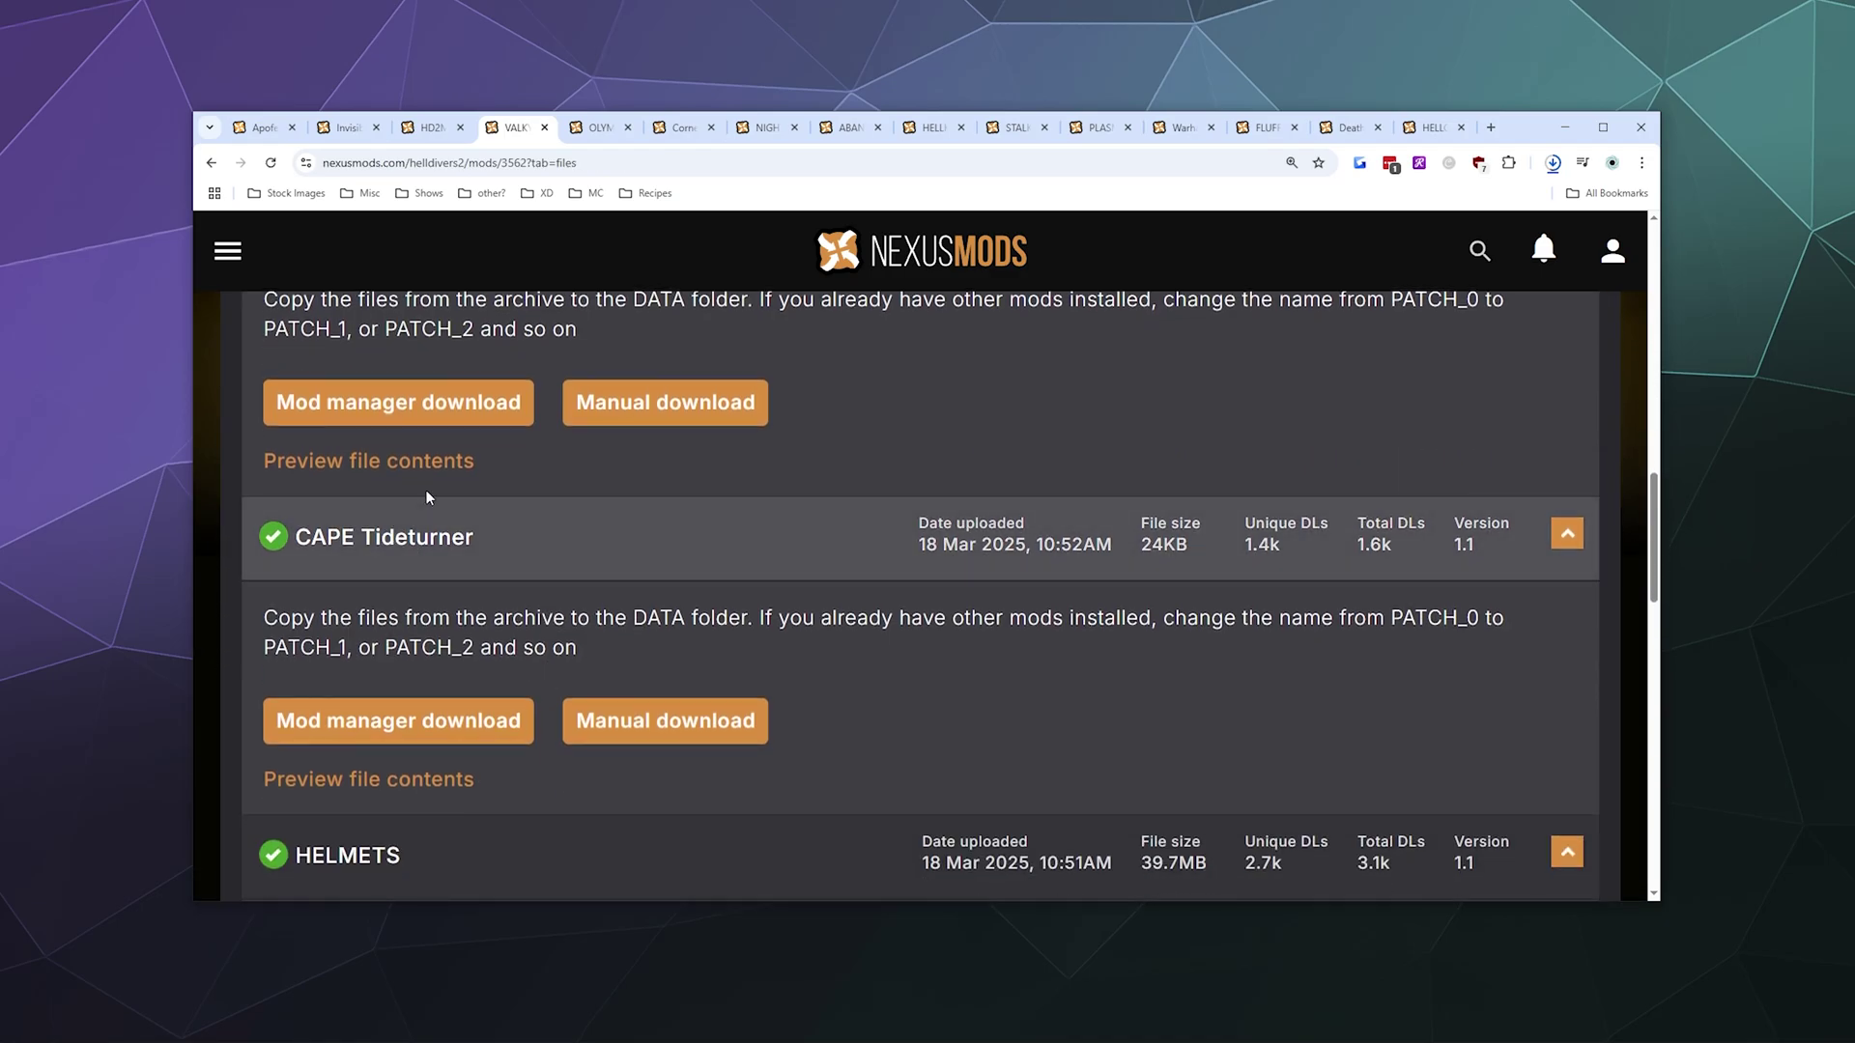
scroll(426, 490, up, 4)
scroll(489, 716, down, 8)
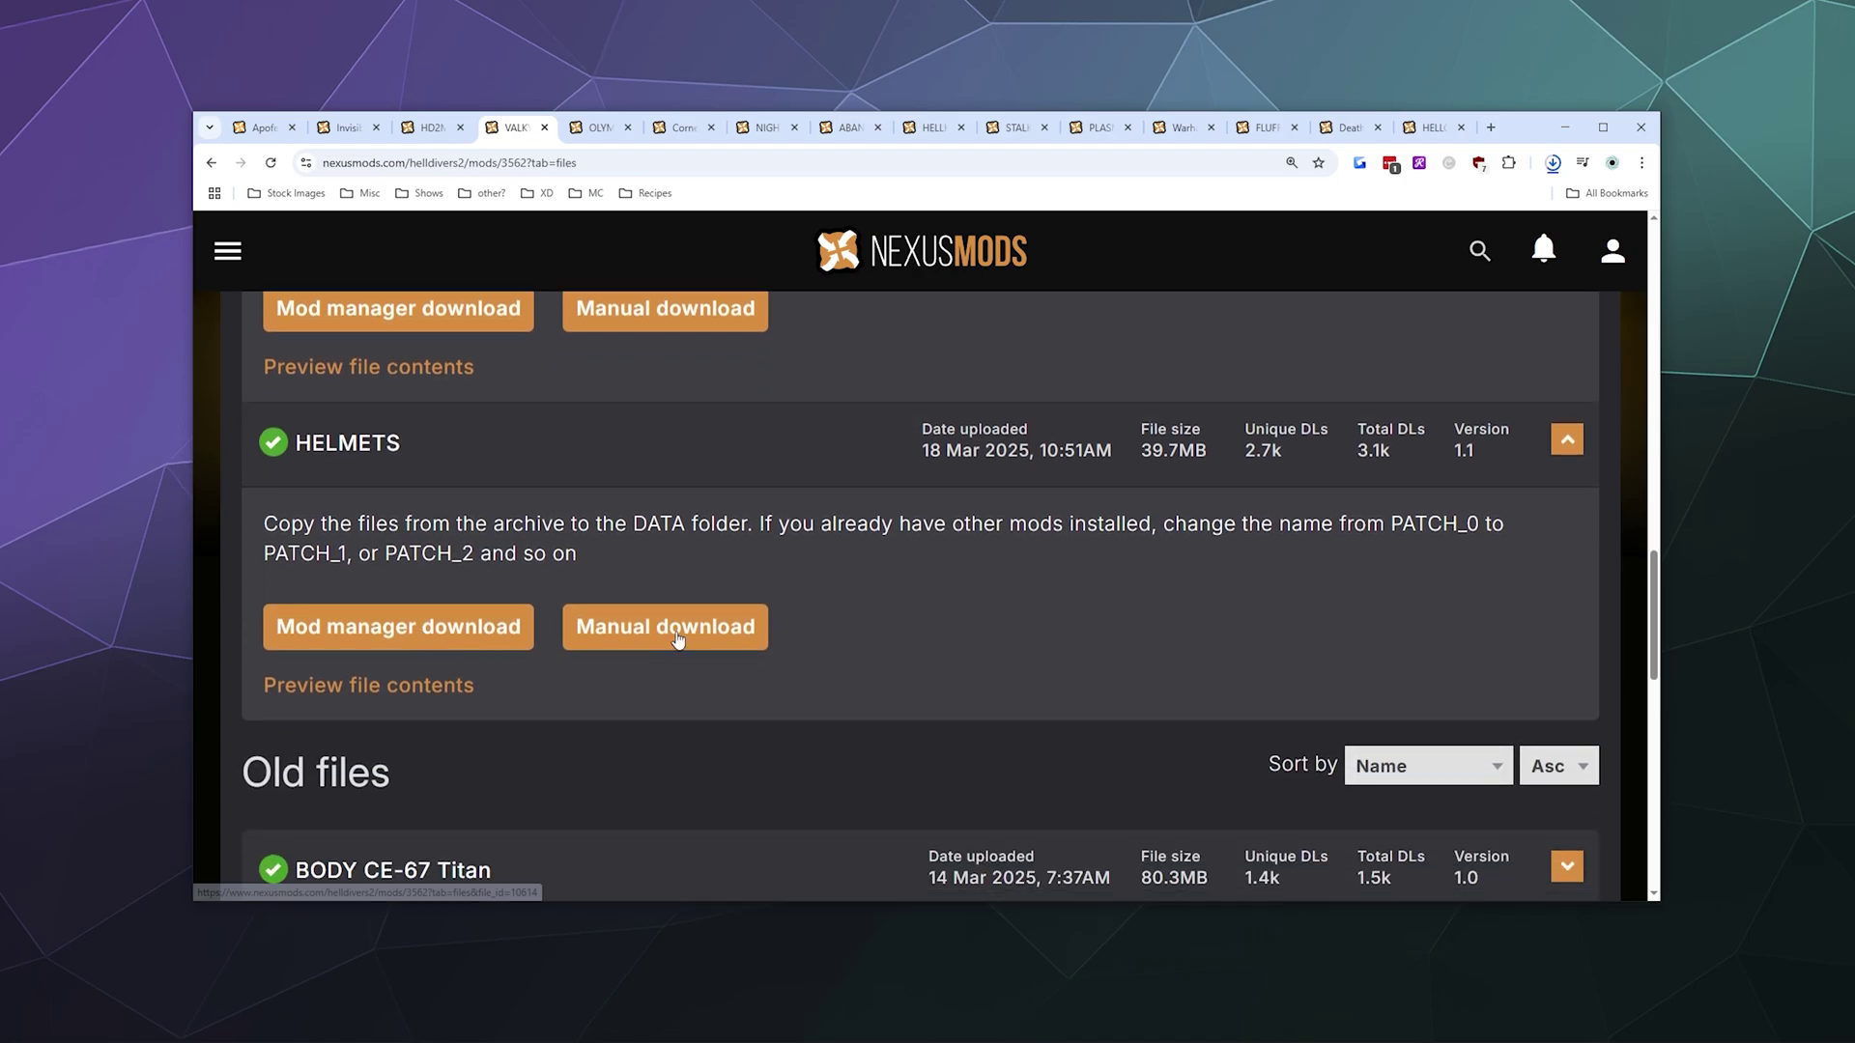
click(678, 639)
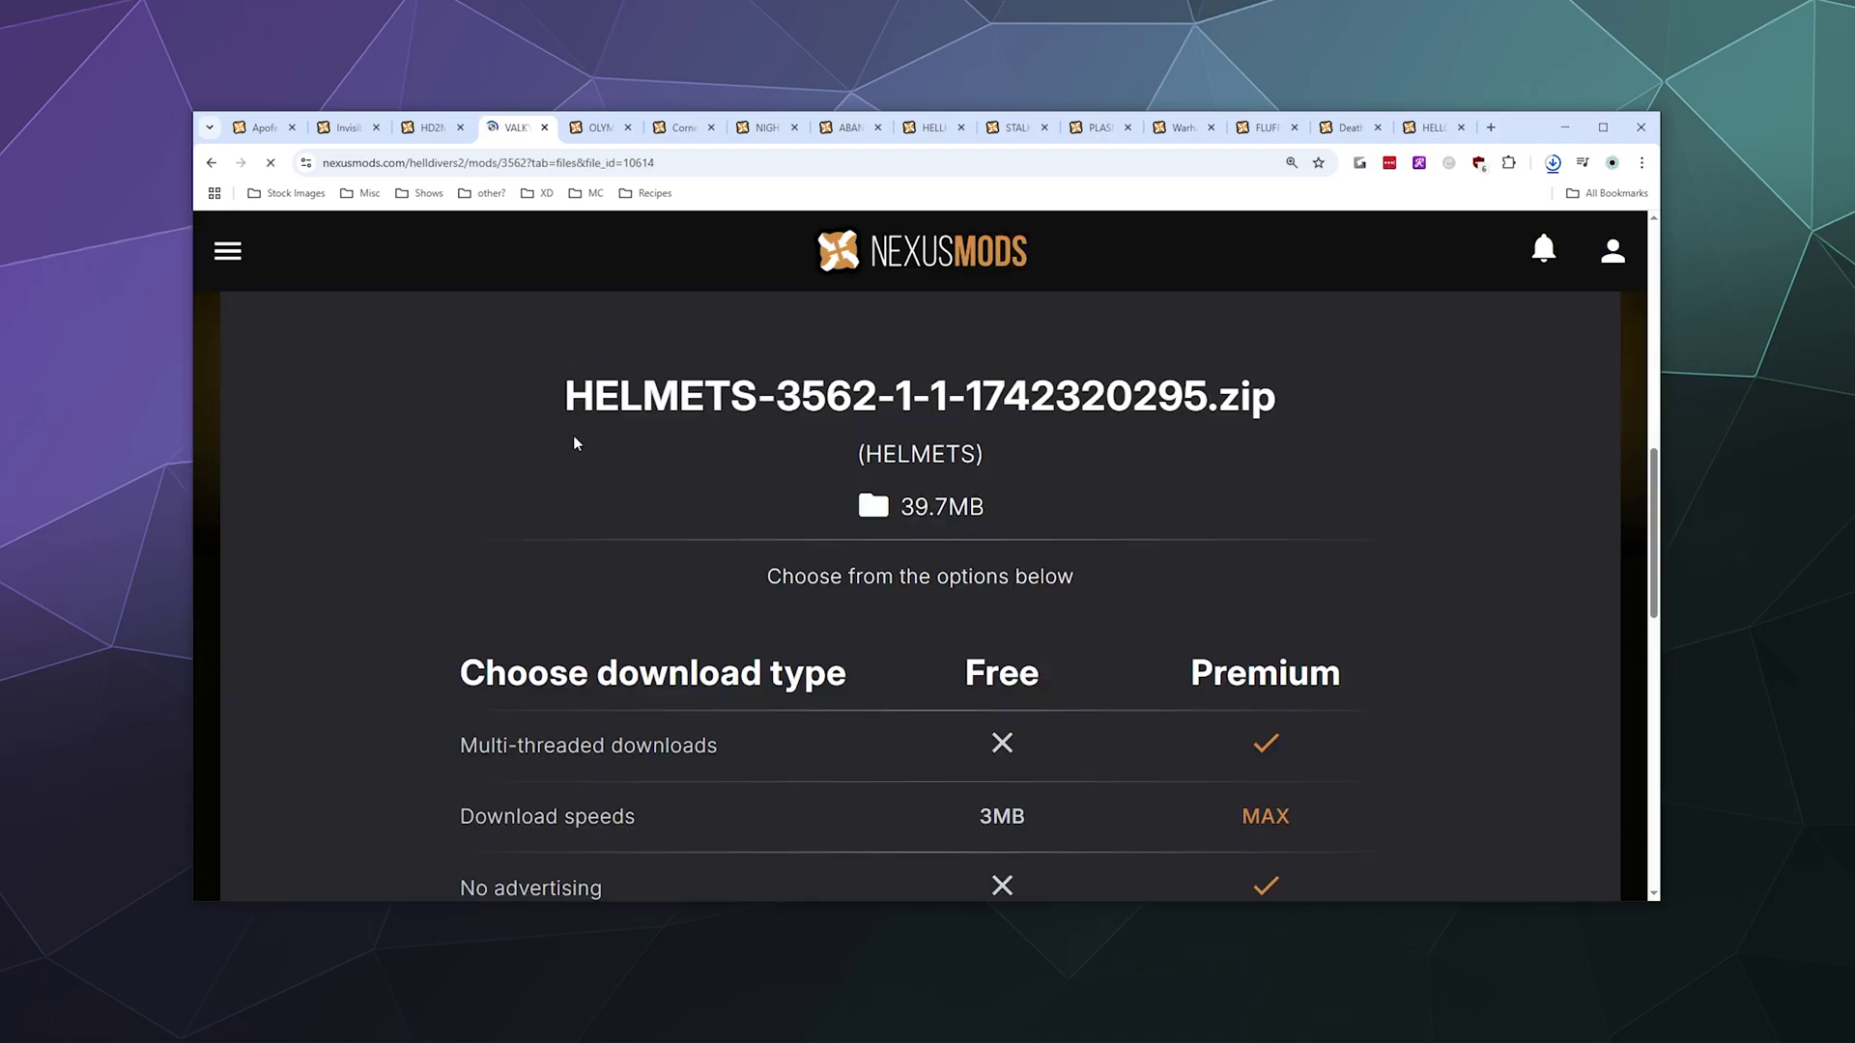
scroll(919, 692, down, 10)
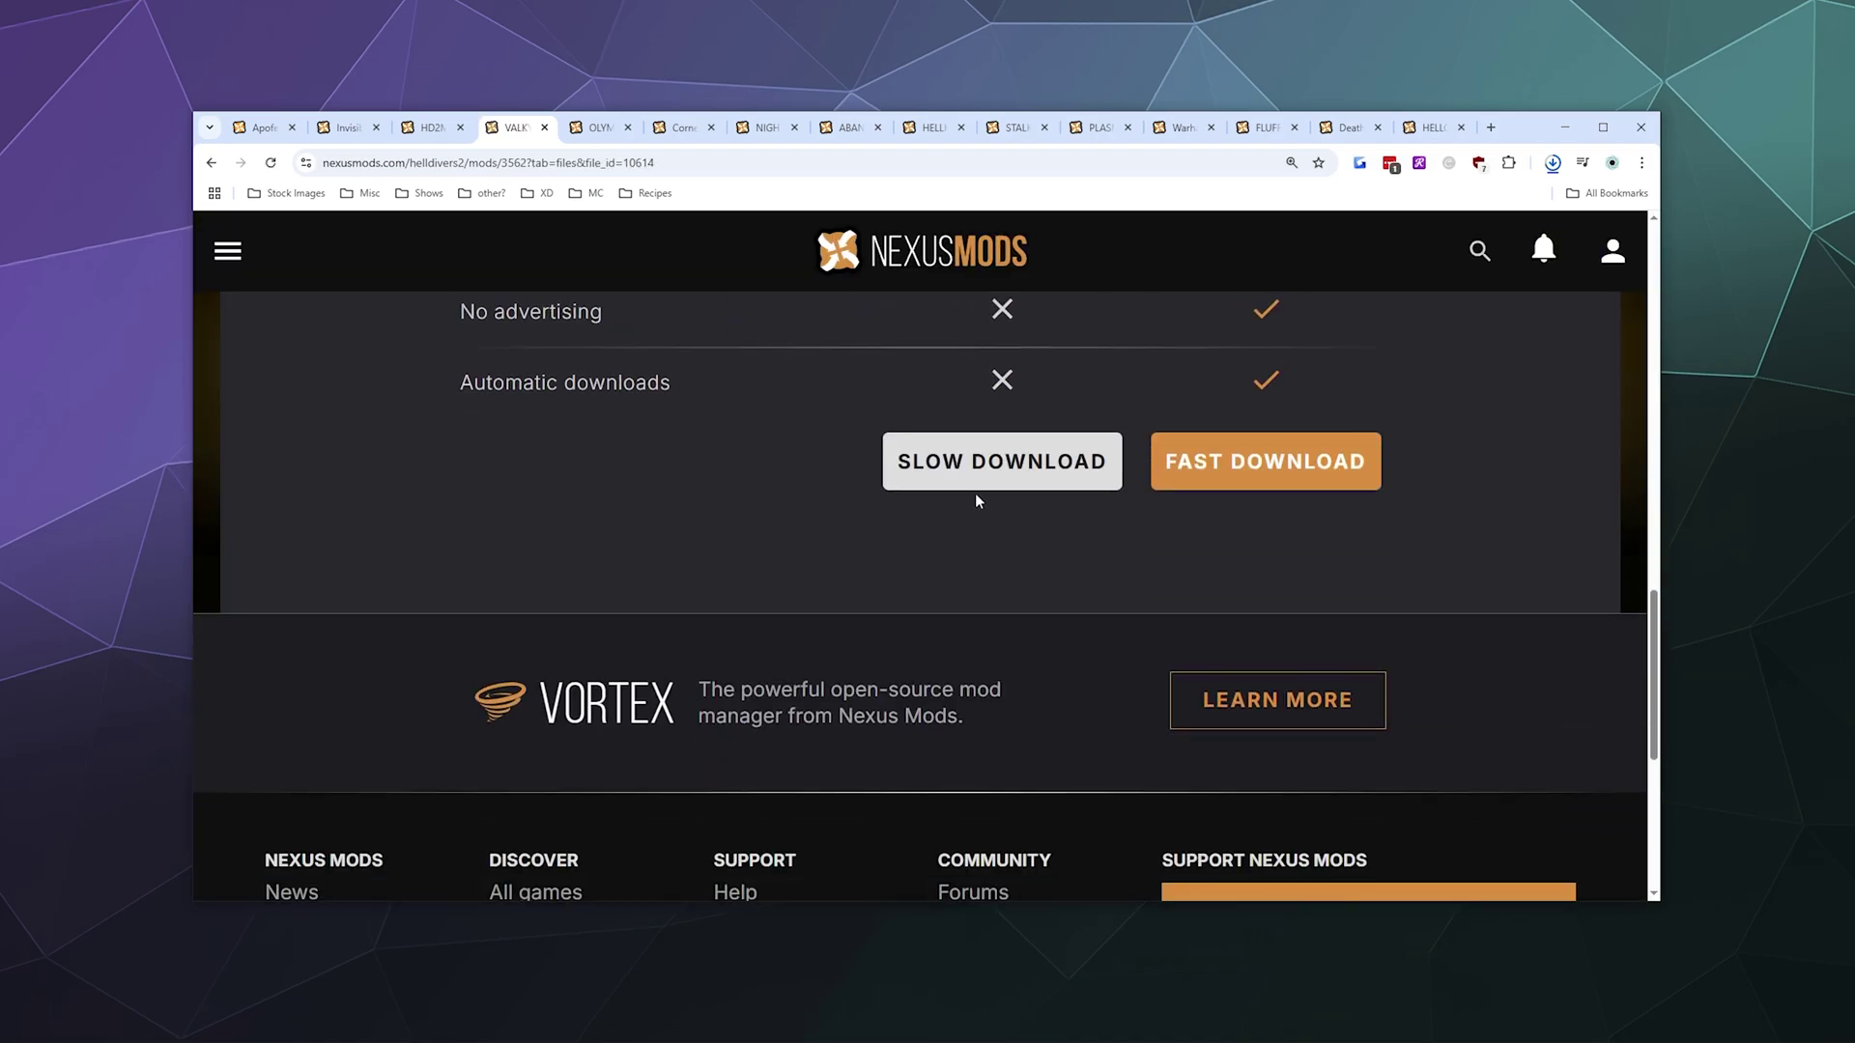
click(977, 488)
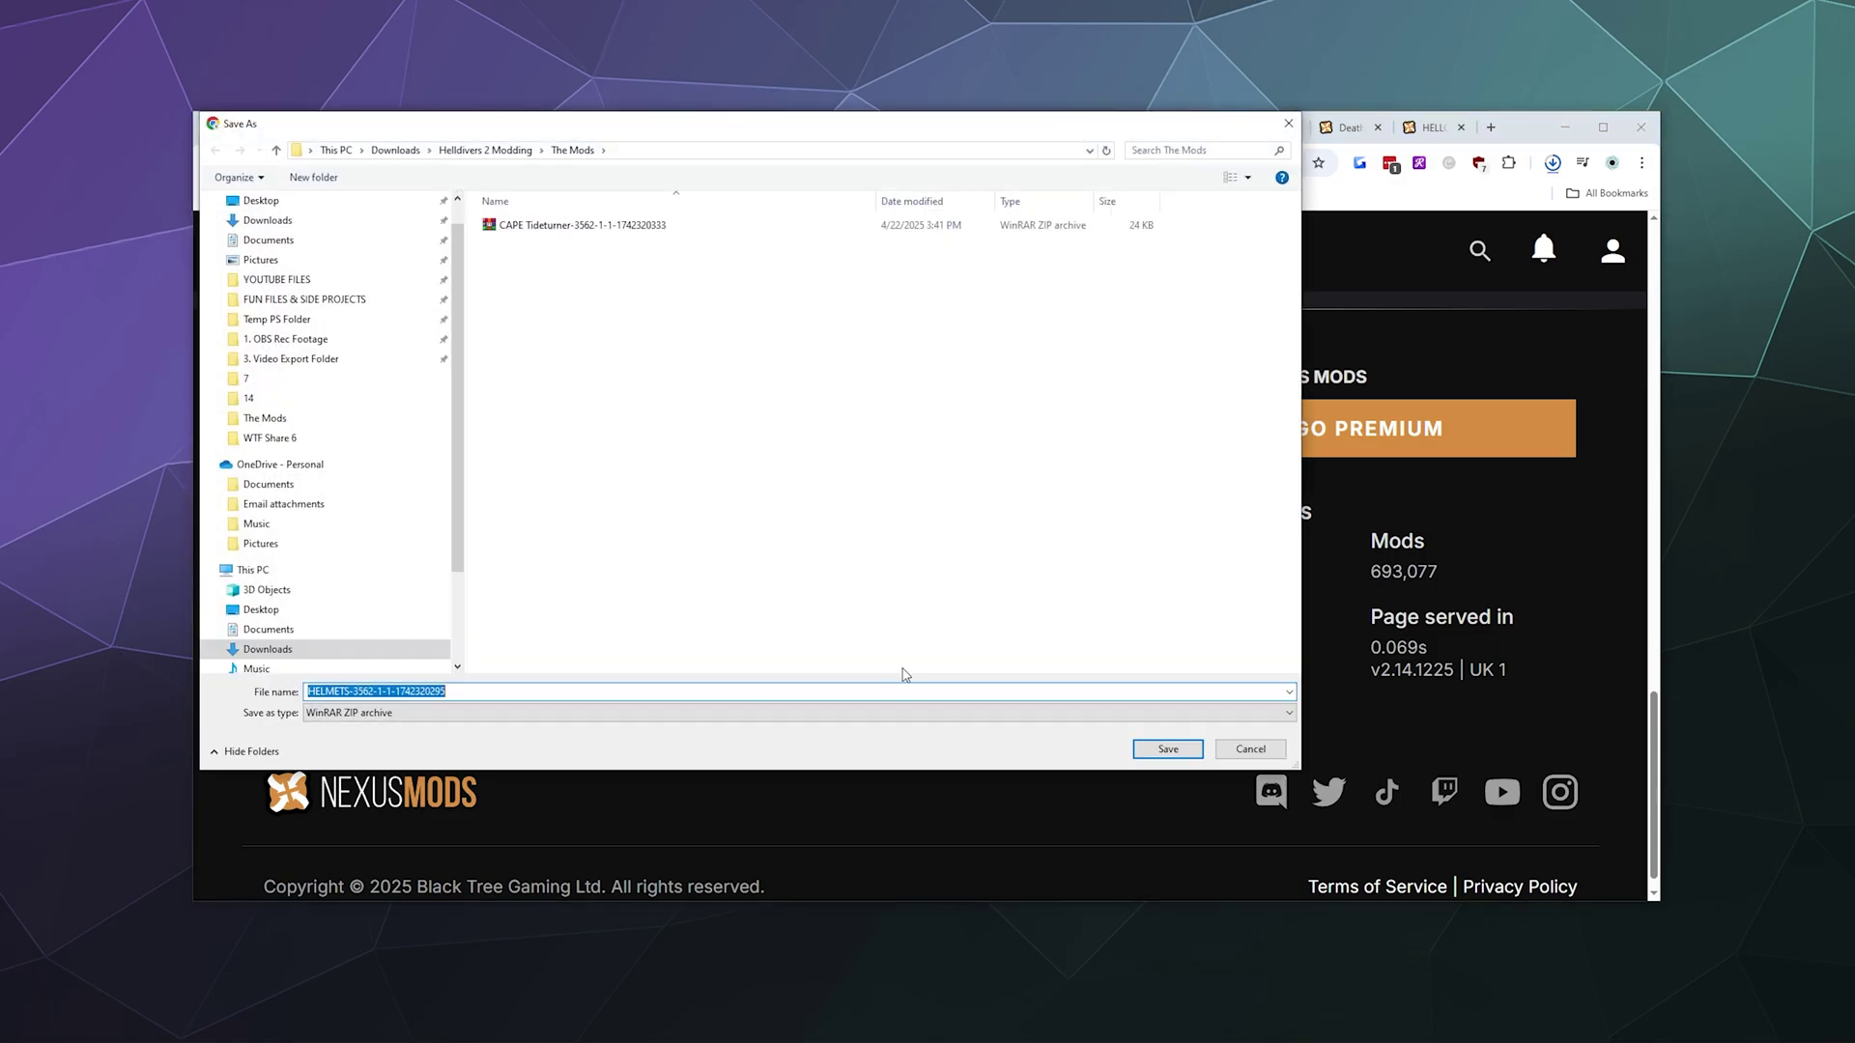
click(1152, 739)
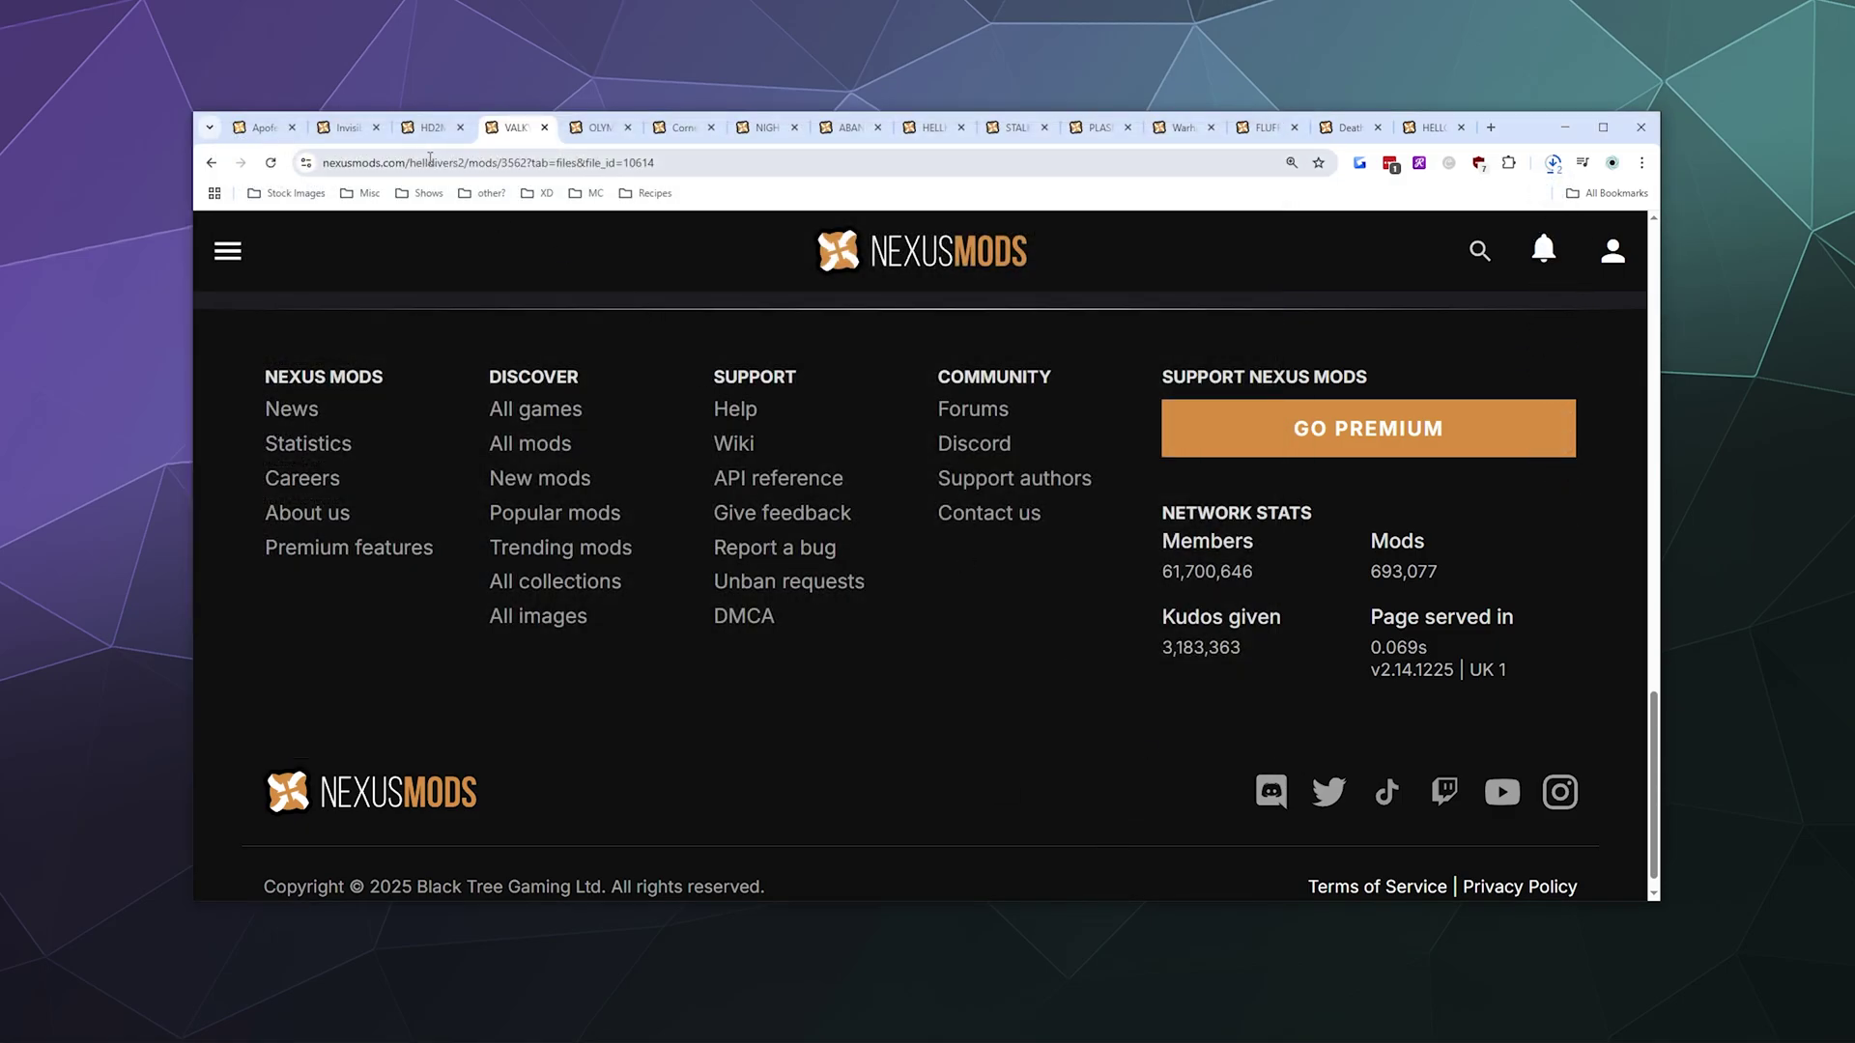
- Download the Invisible Hearld Cape mod manually with the slow download and save the archive in The Mods folder
key(ctrl+2)
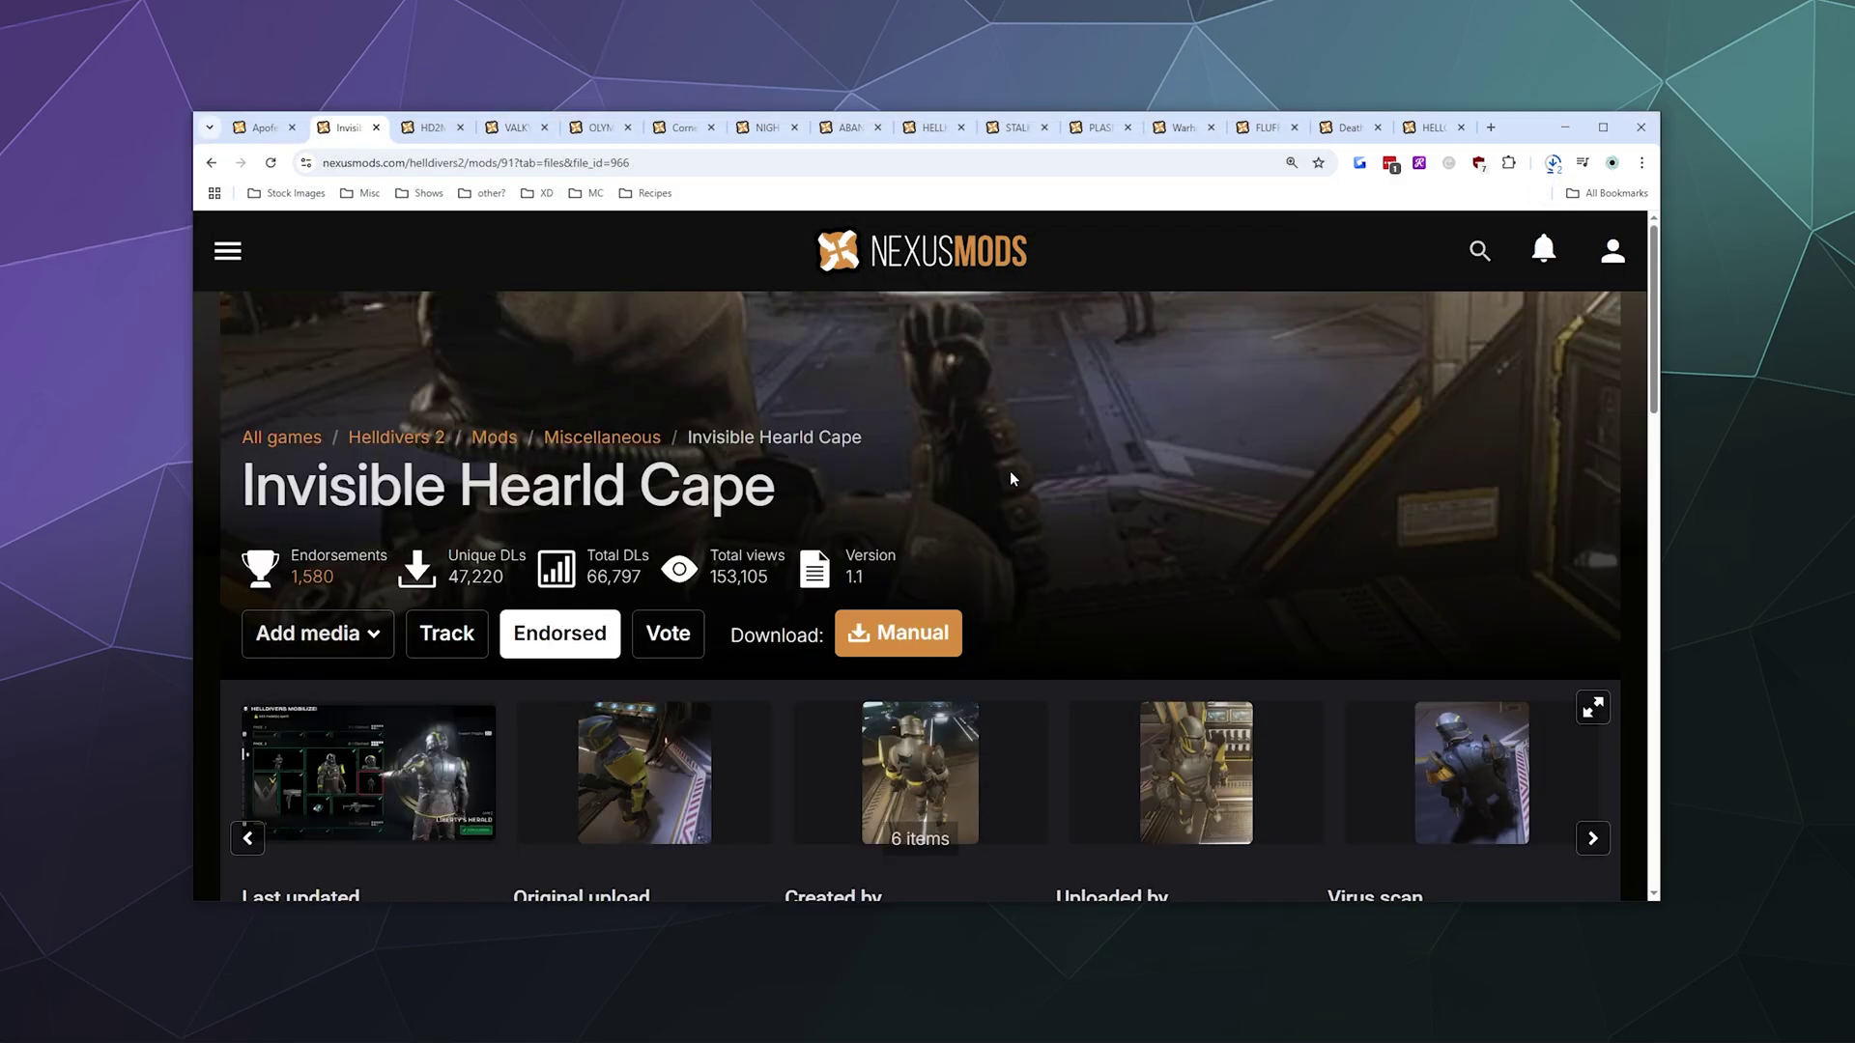
click(944, 637)
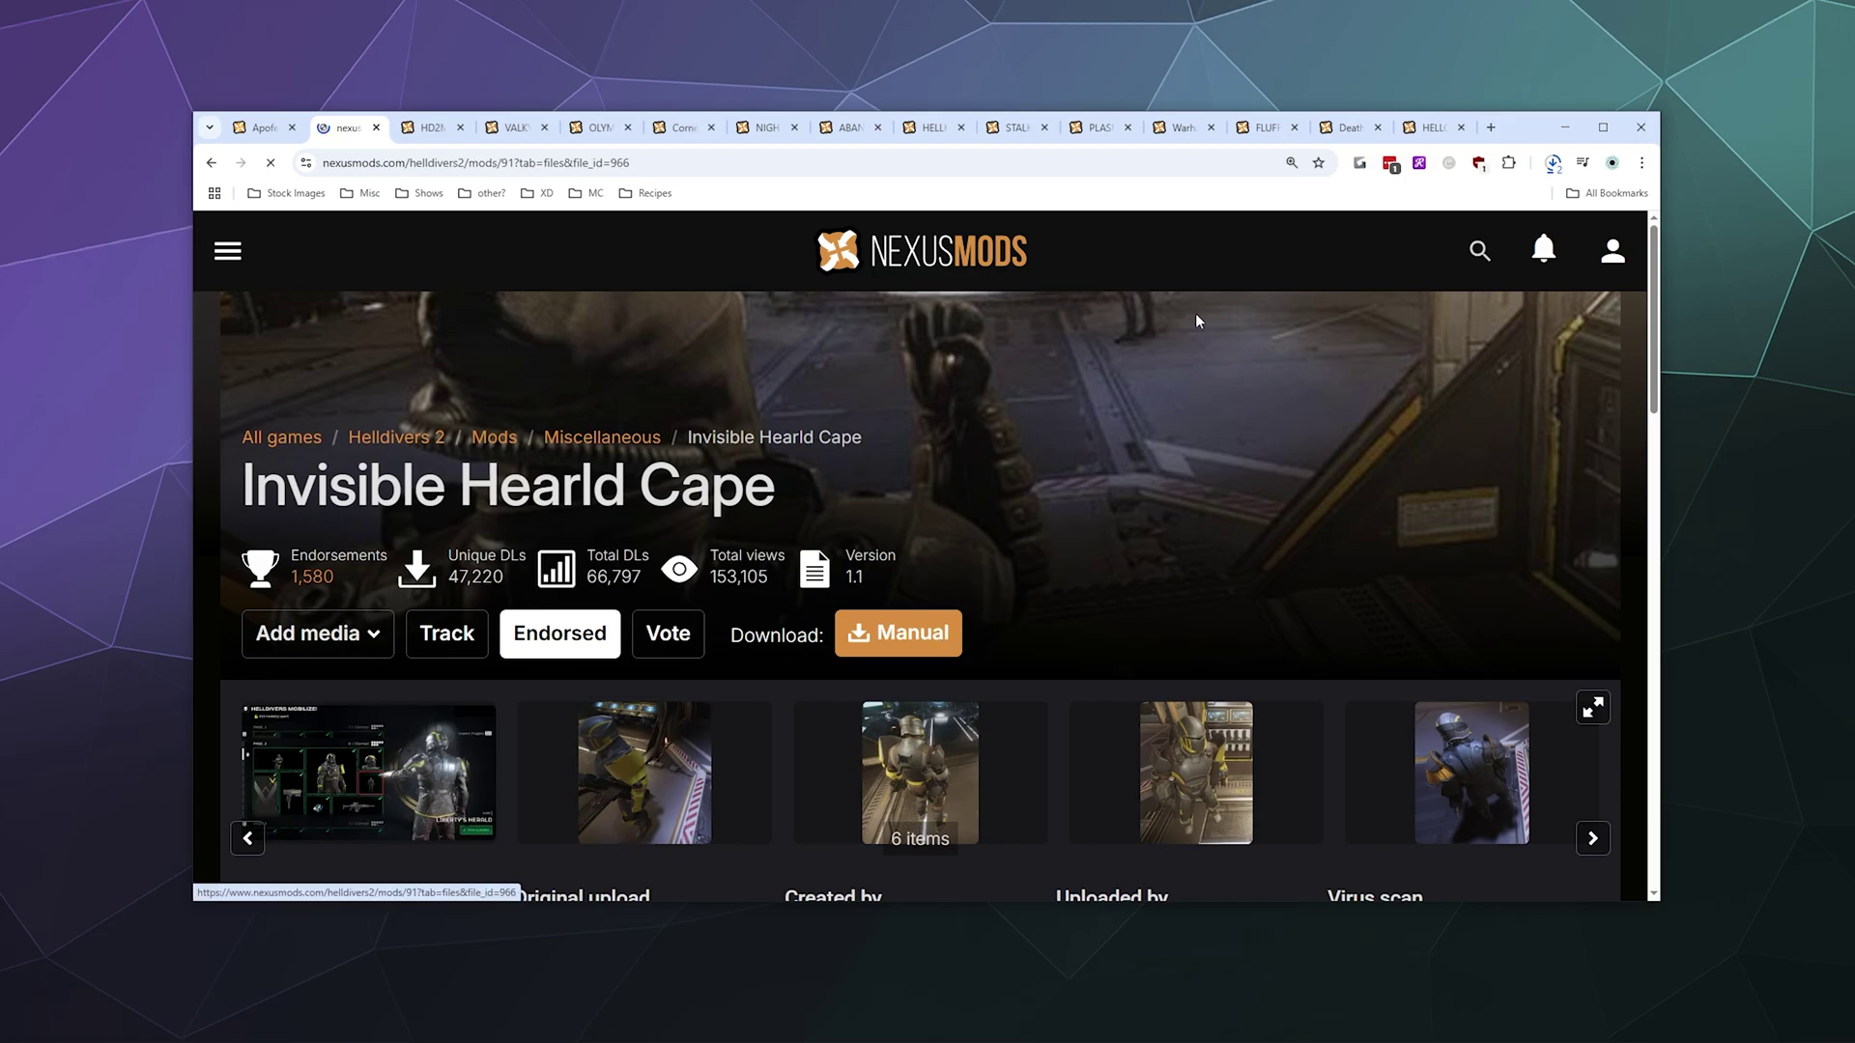
scroll(966, 580, down, 5)
click(1048, 475)
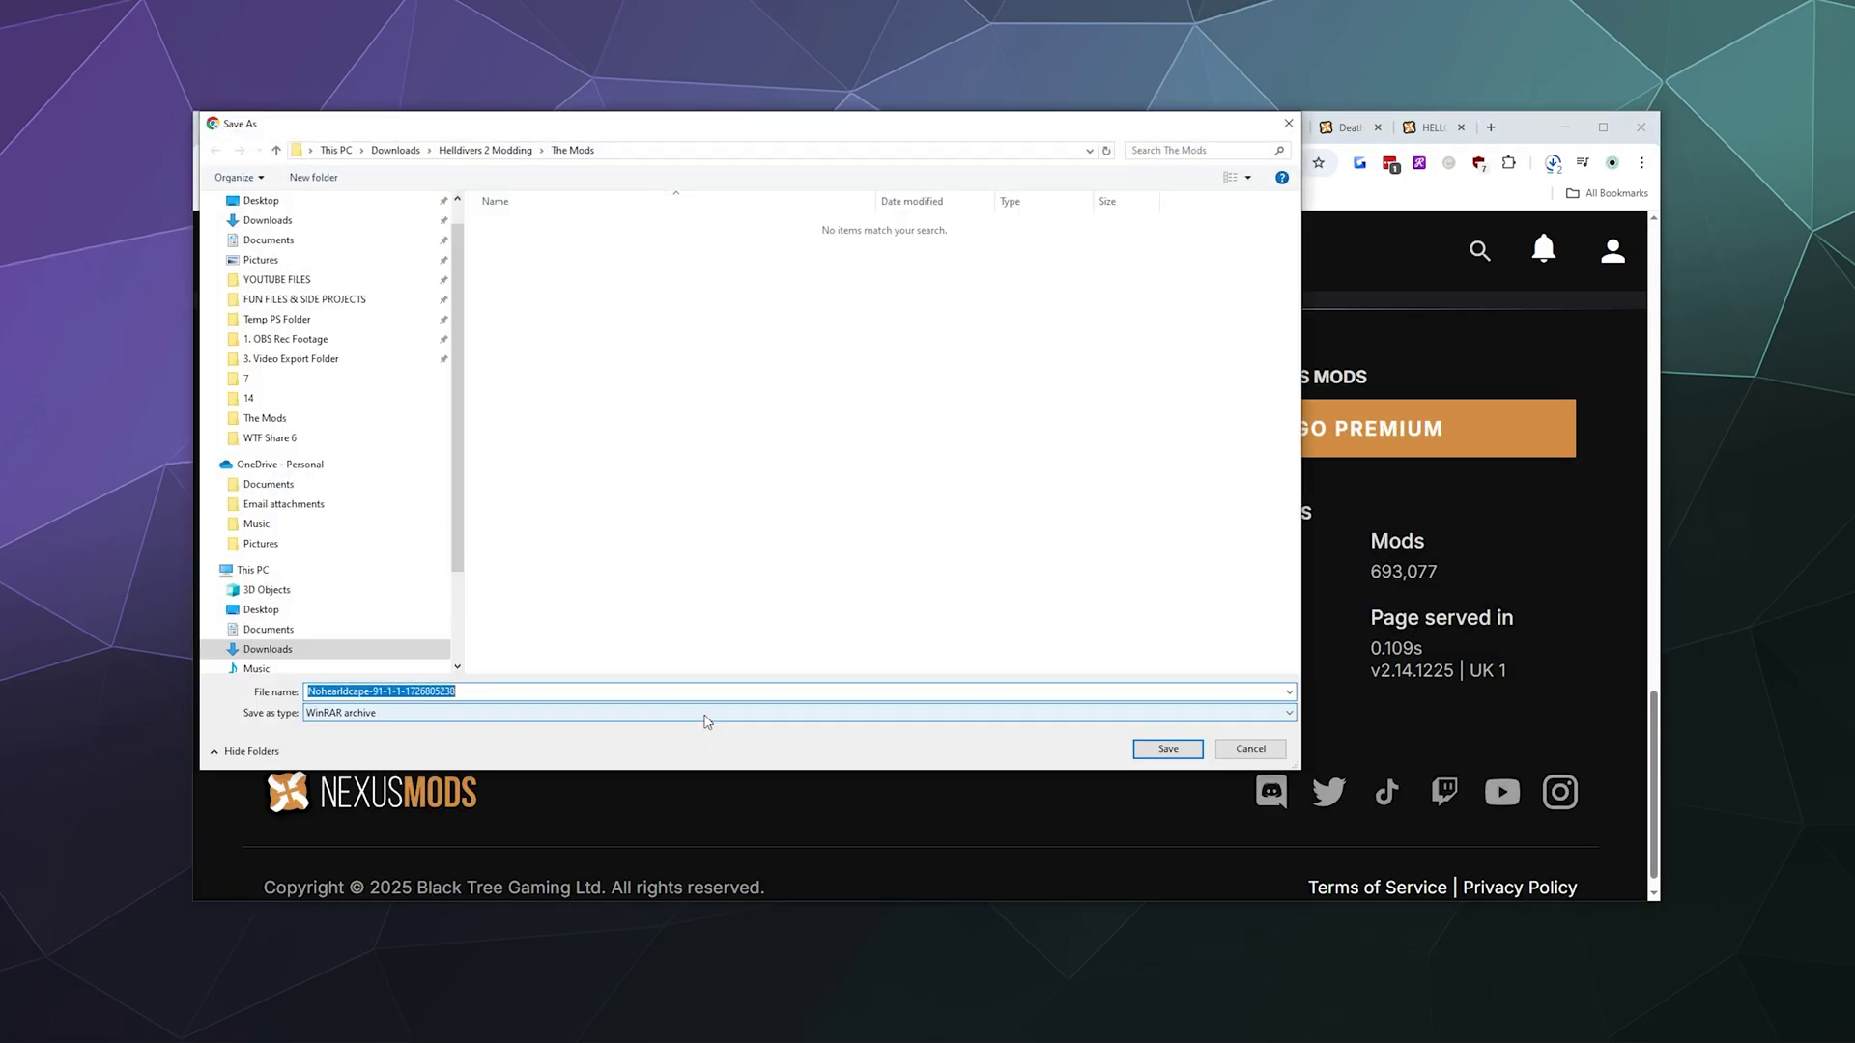
click(1166, 749)
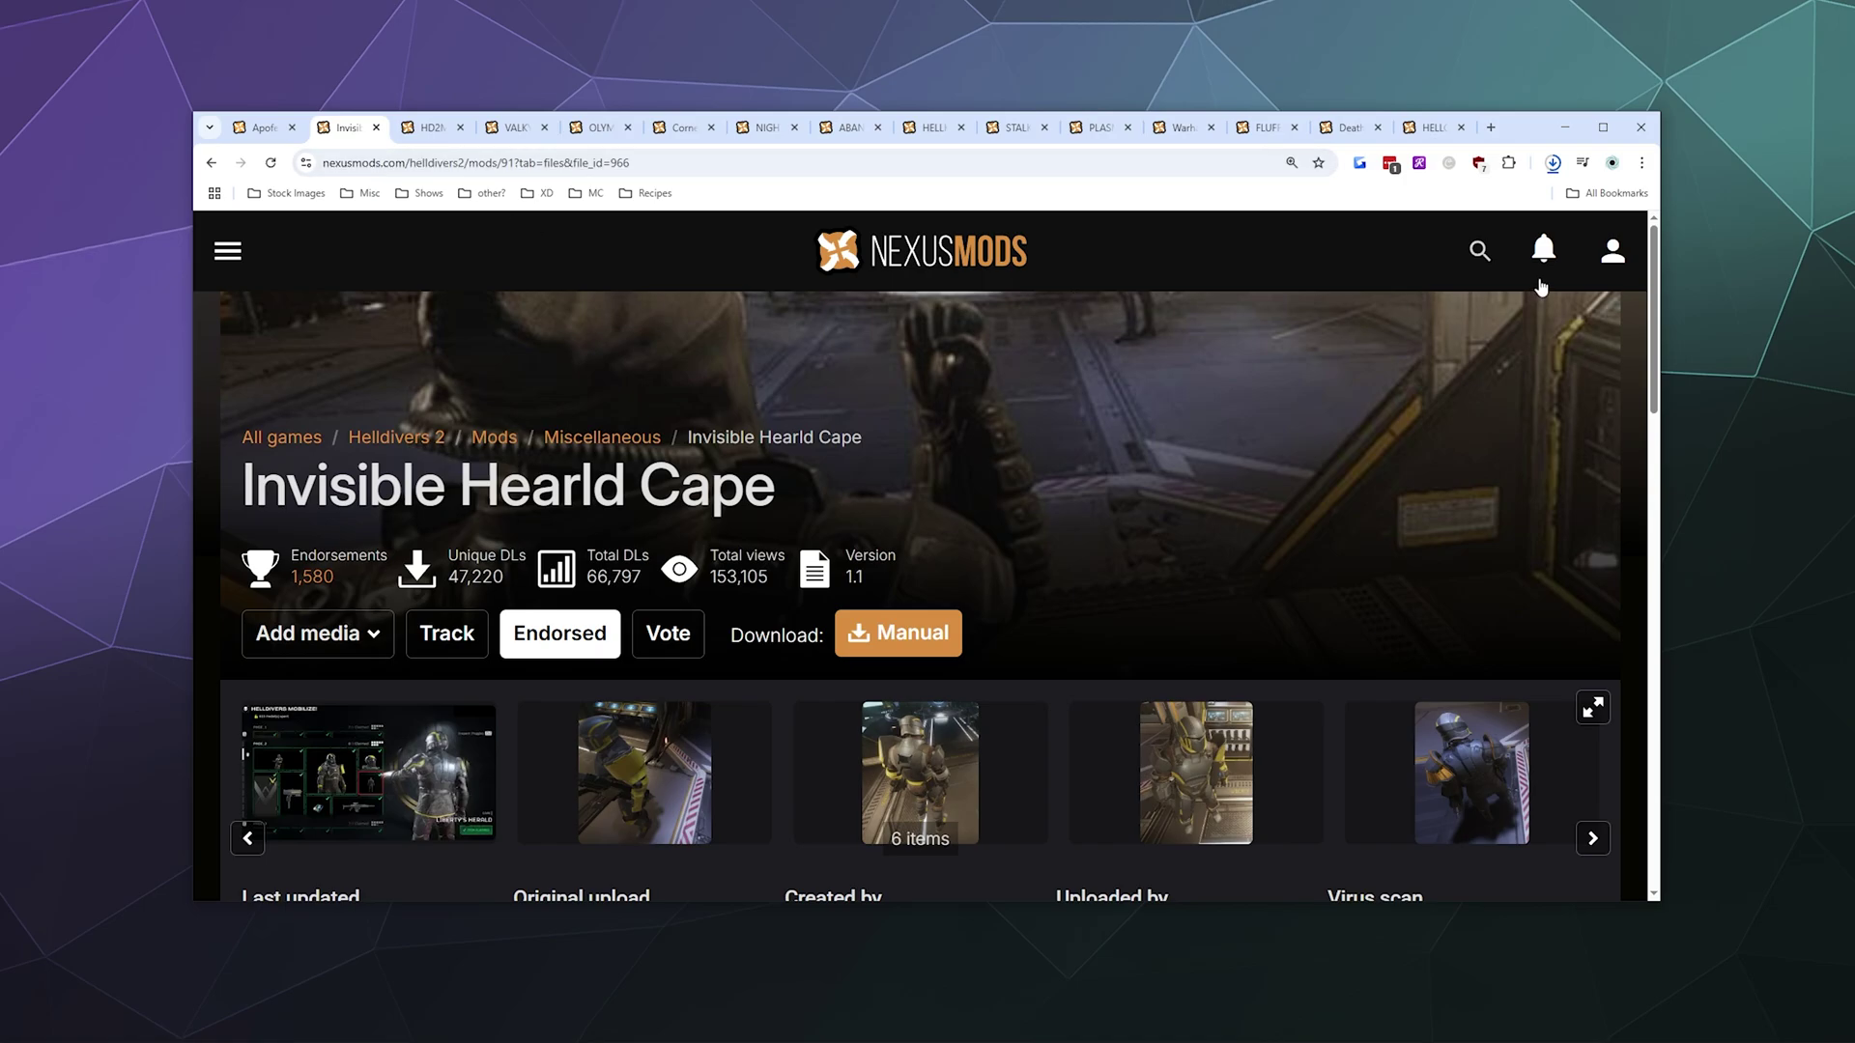
- Show the downloaded HD2ModManager zip in its folder, extract it into a subfolder of the same name, and delete the zip
click(1553, 162)
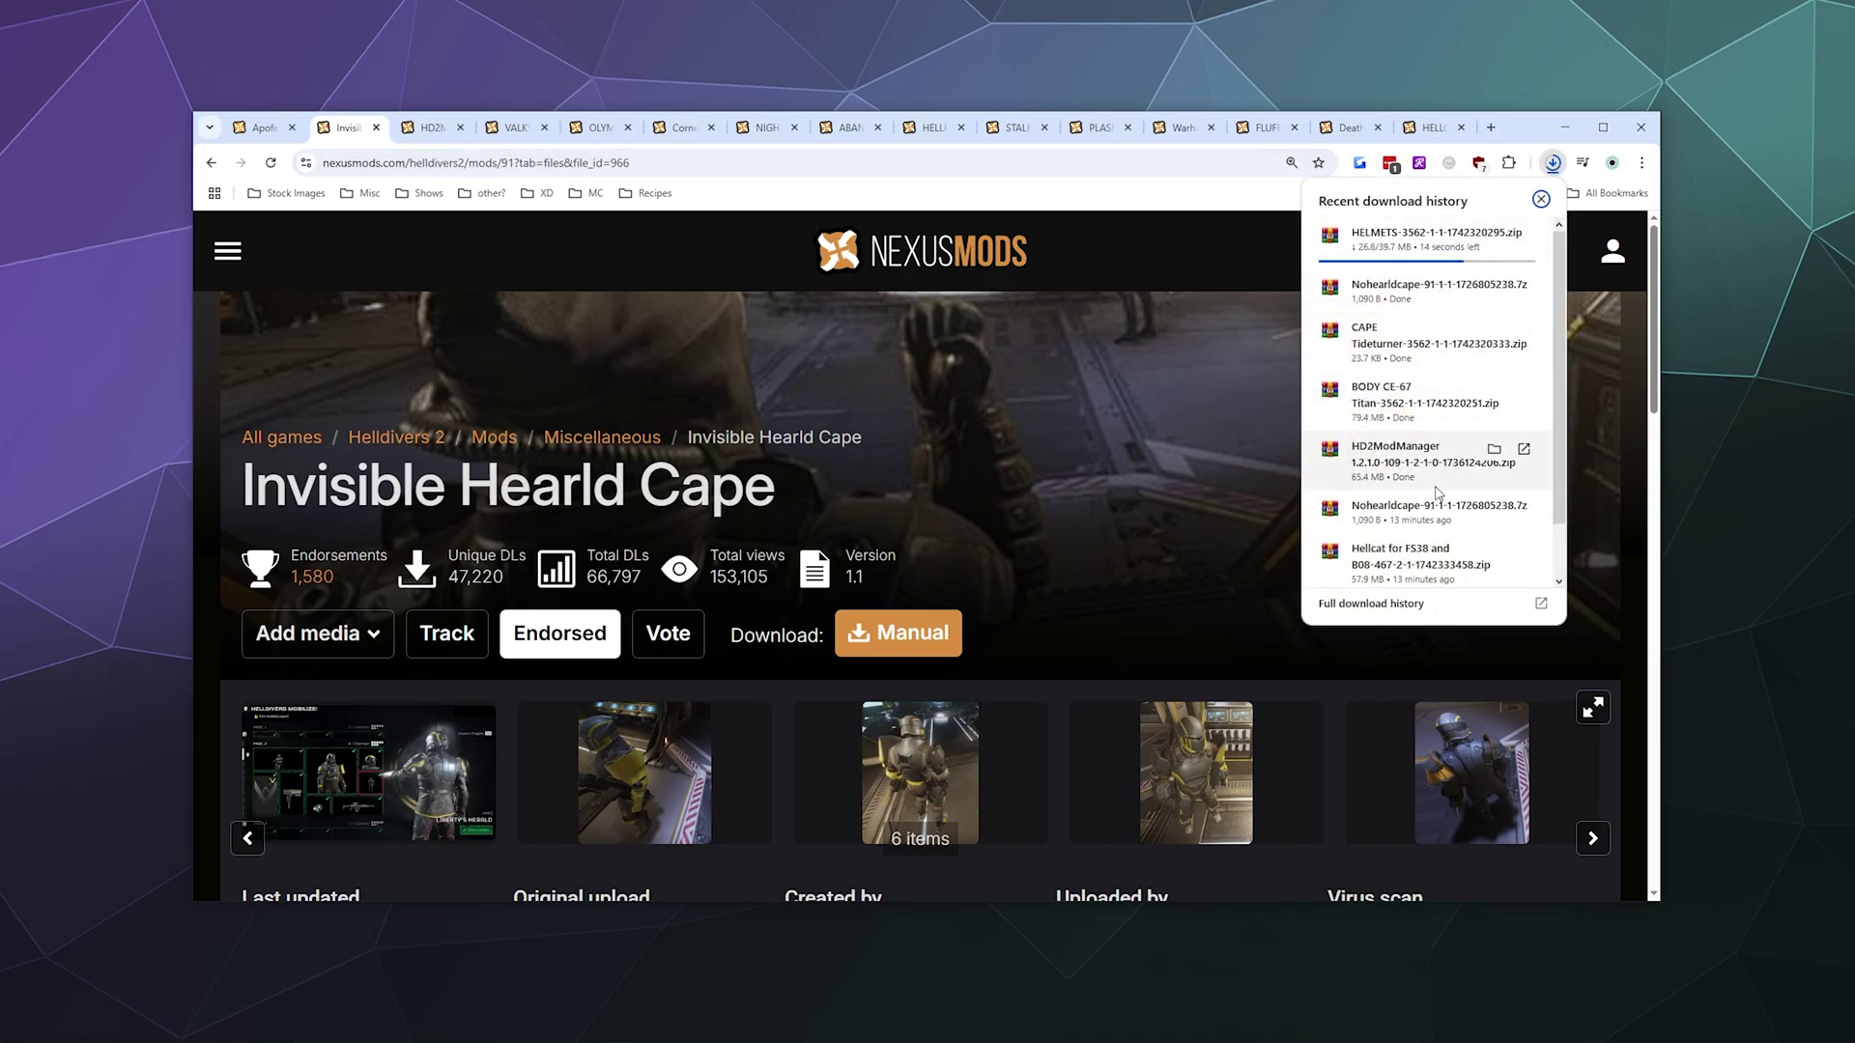
click(1494, 448)
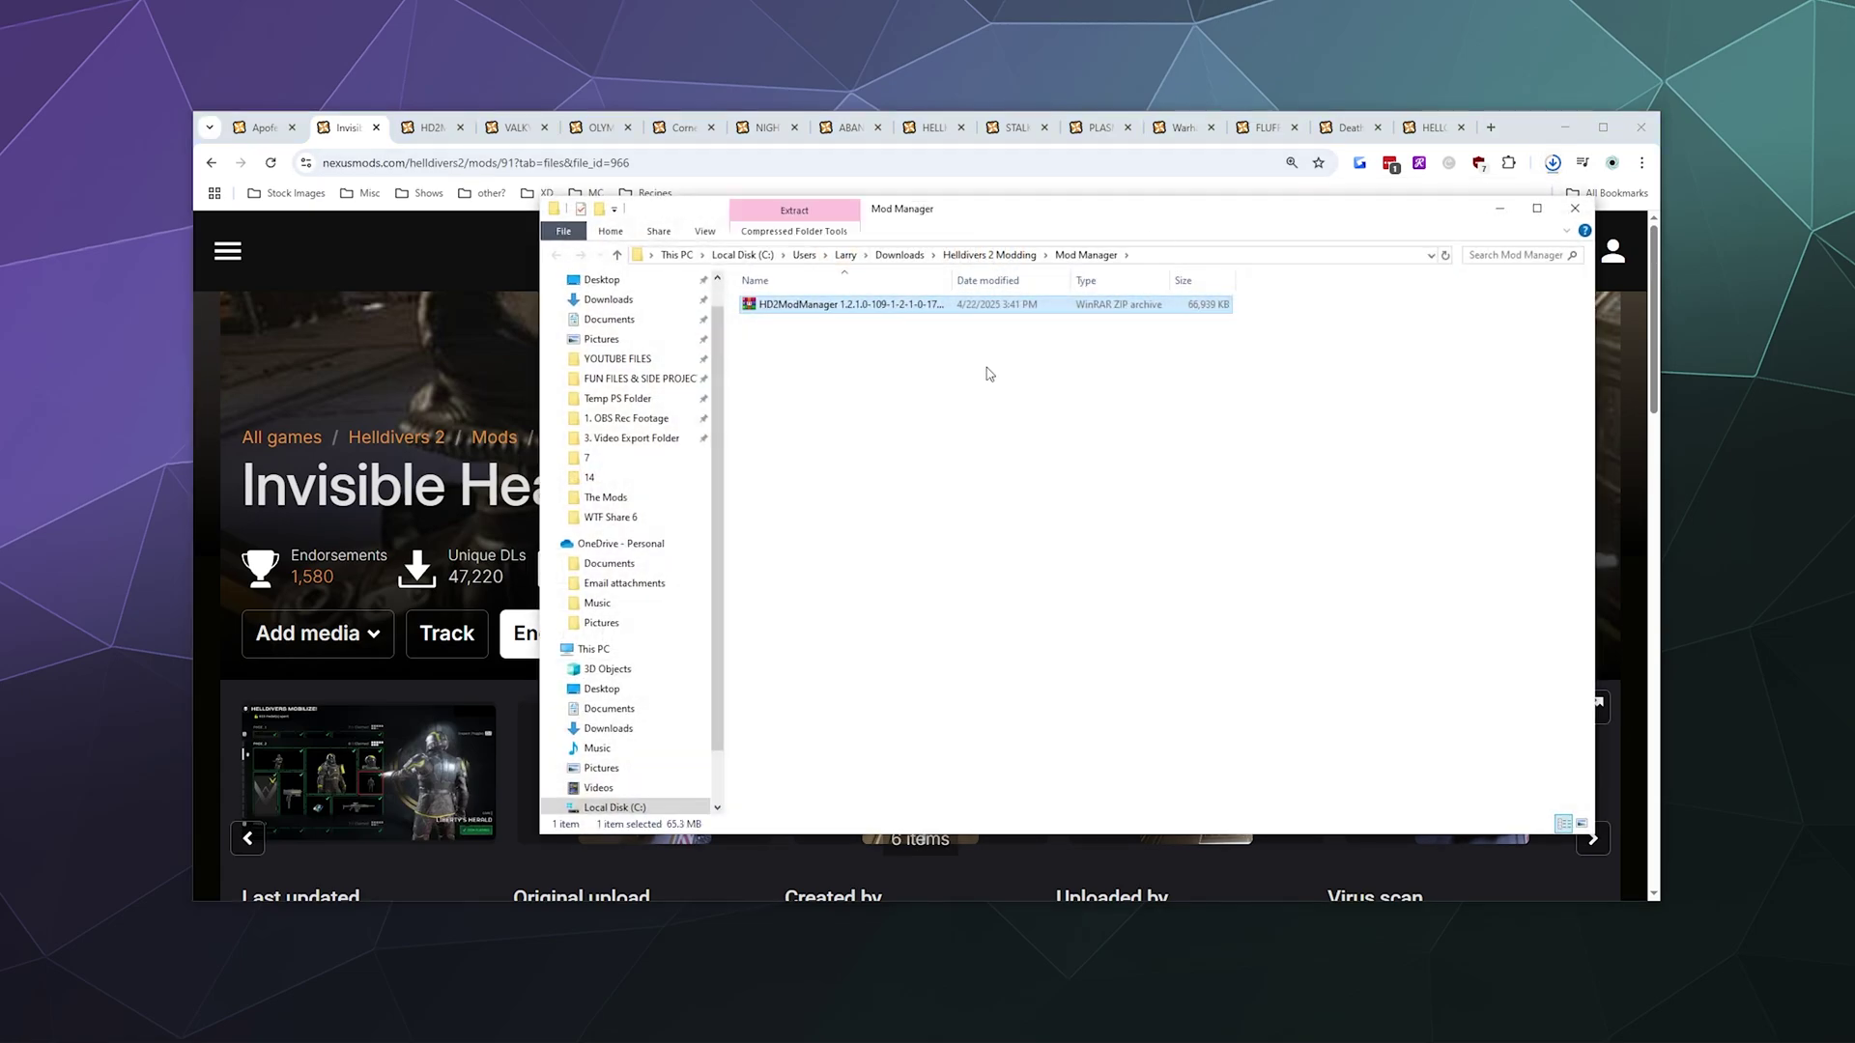
drag(976, 214, 863, 252)
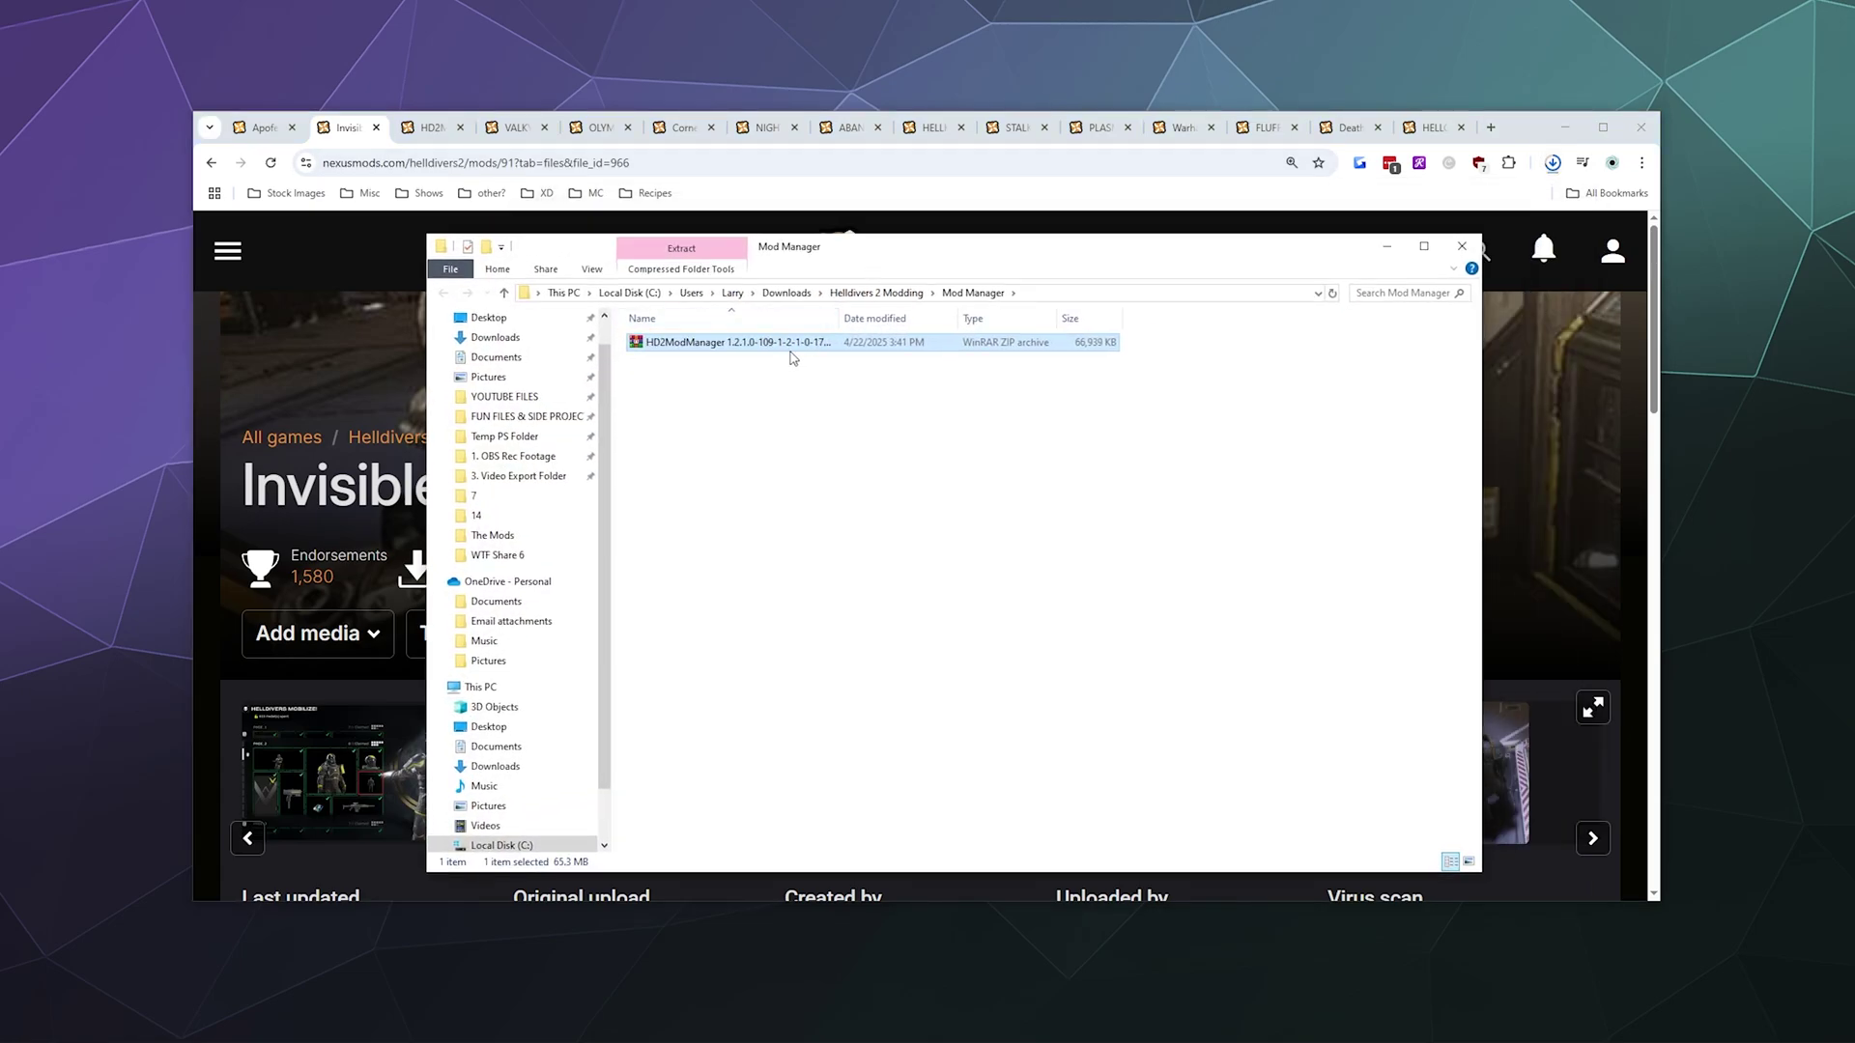
right_click(776, 344)
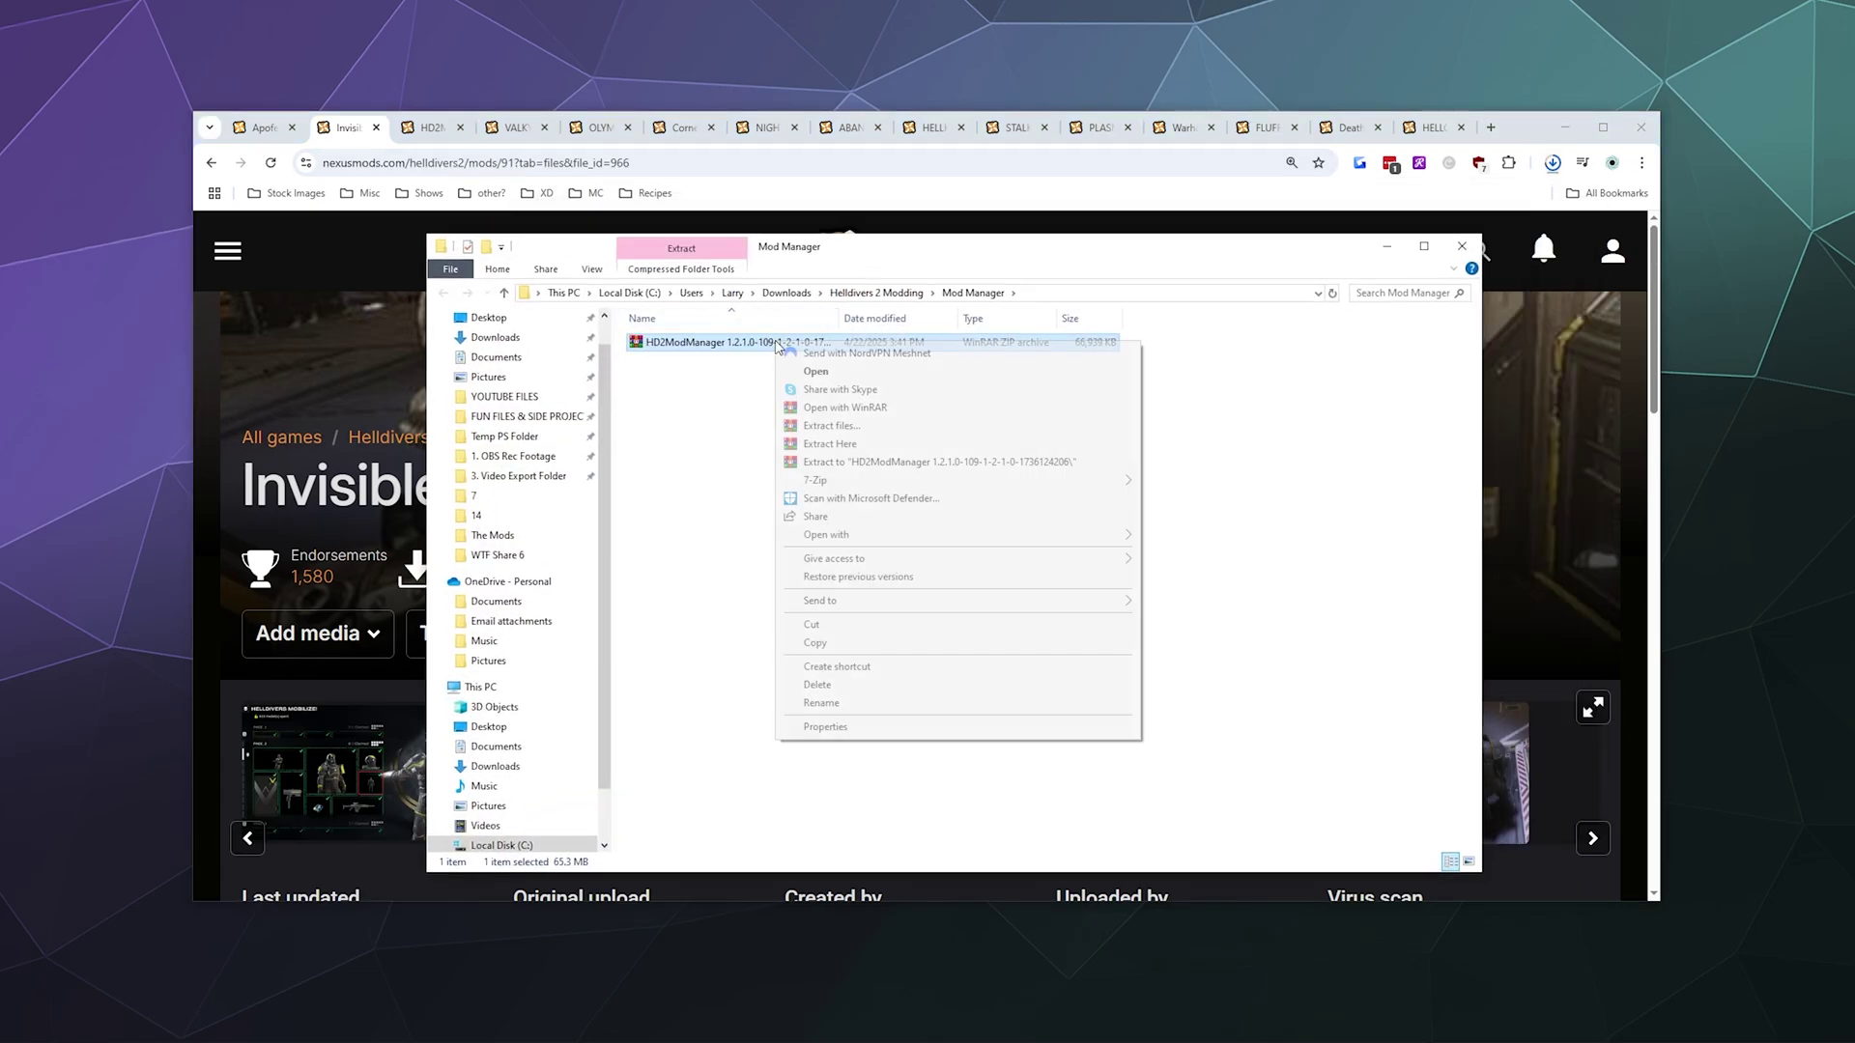
click(869, 462)
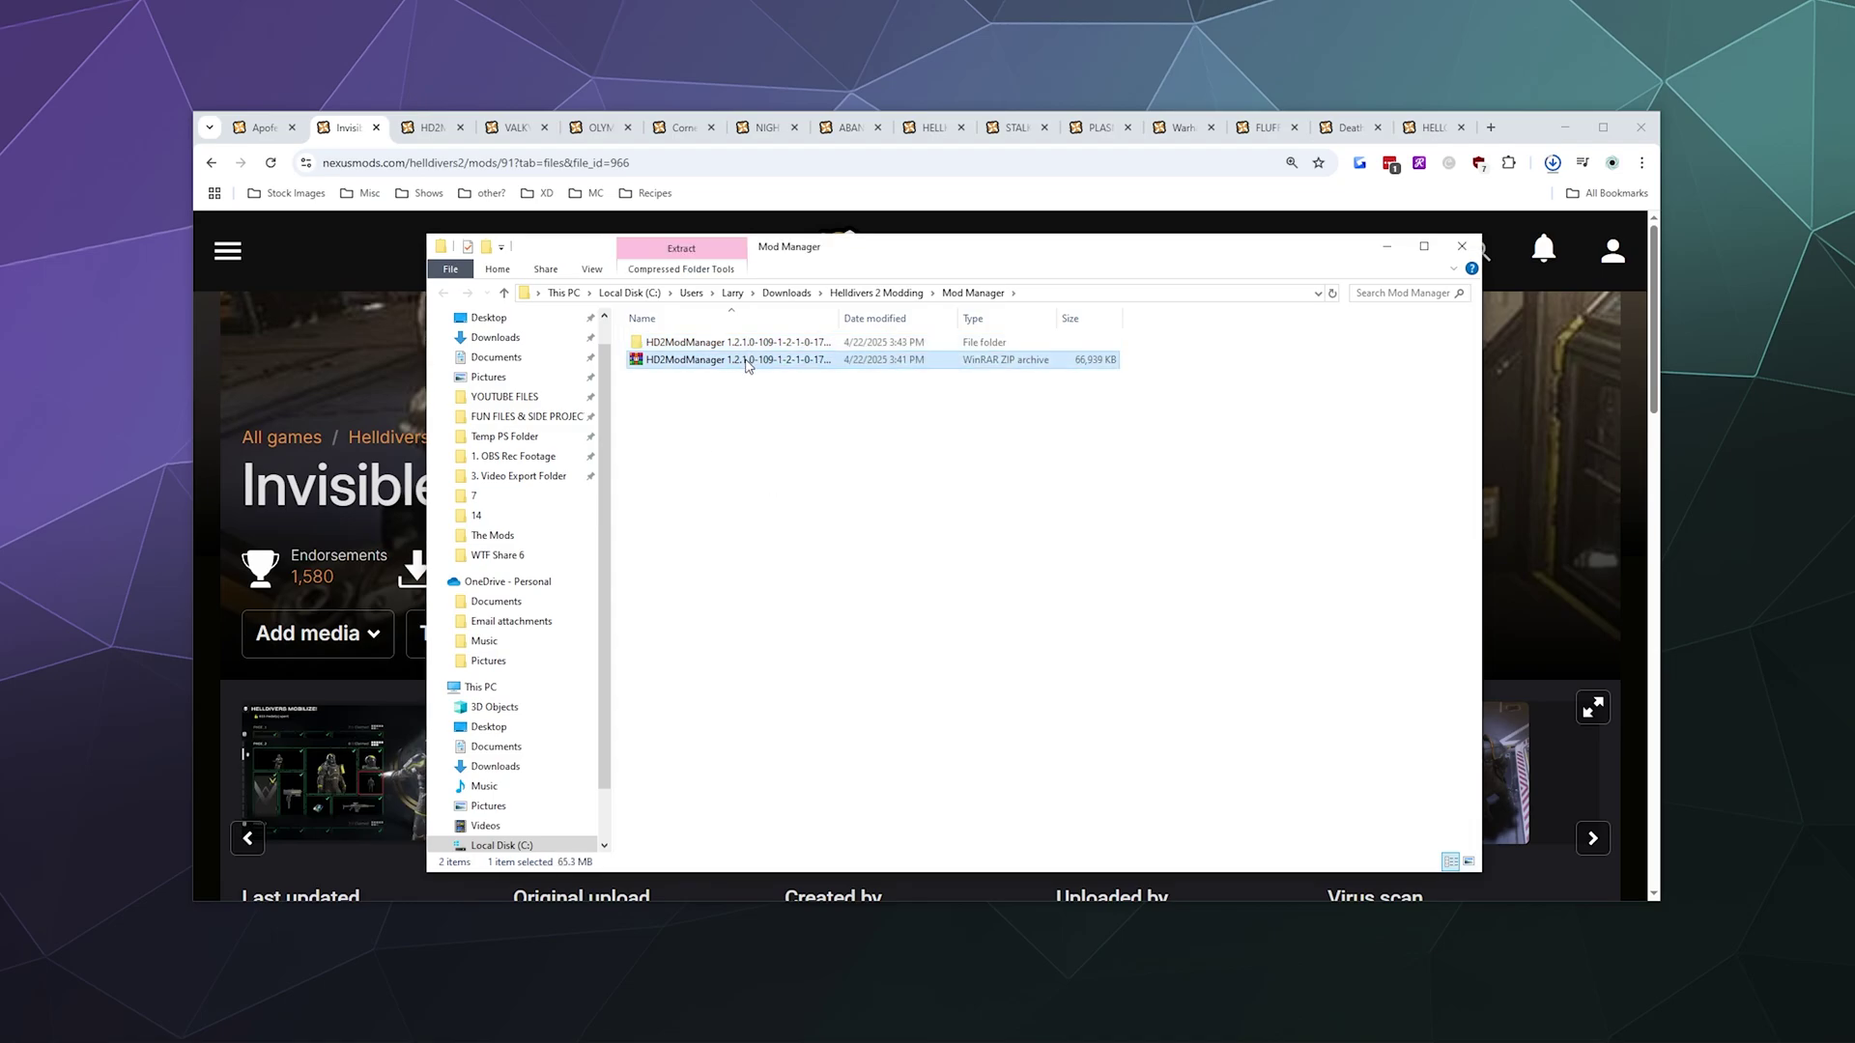
right_click(748, 361)
click(843, 705)
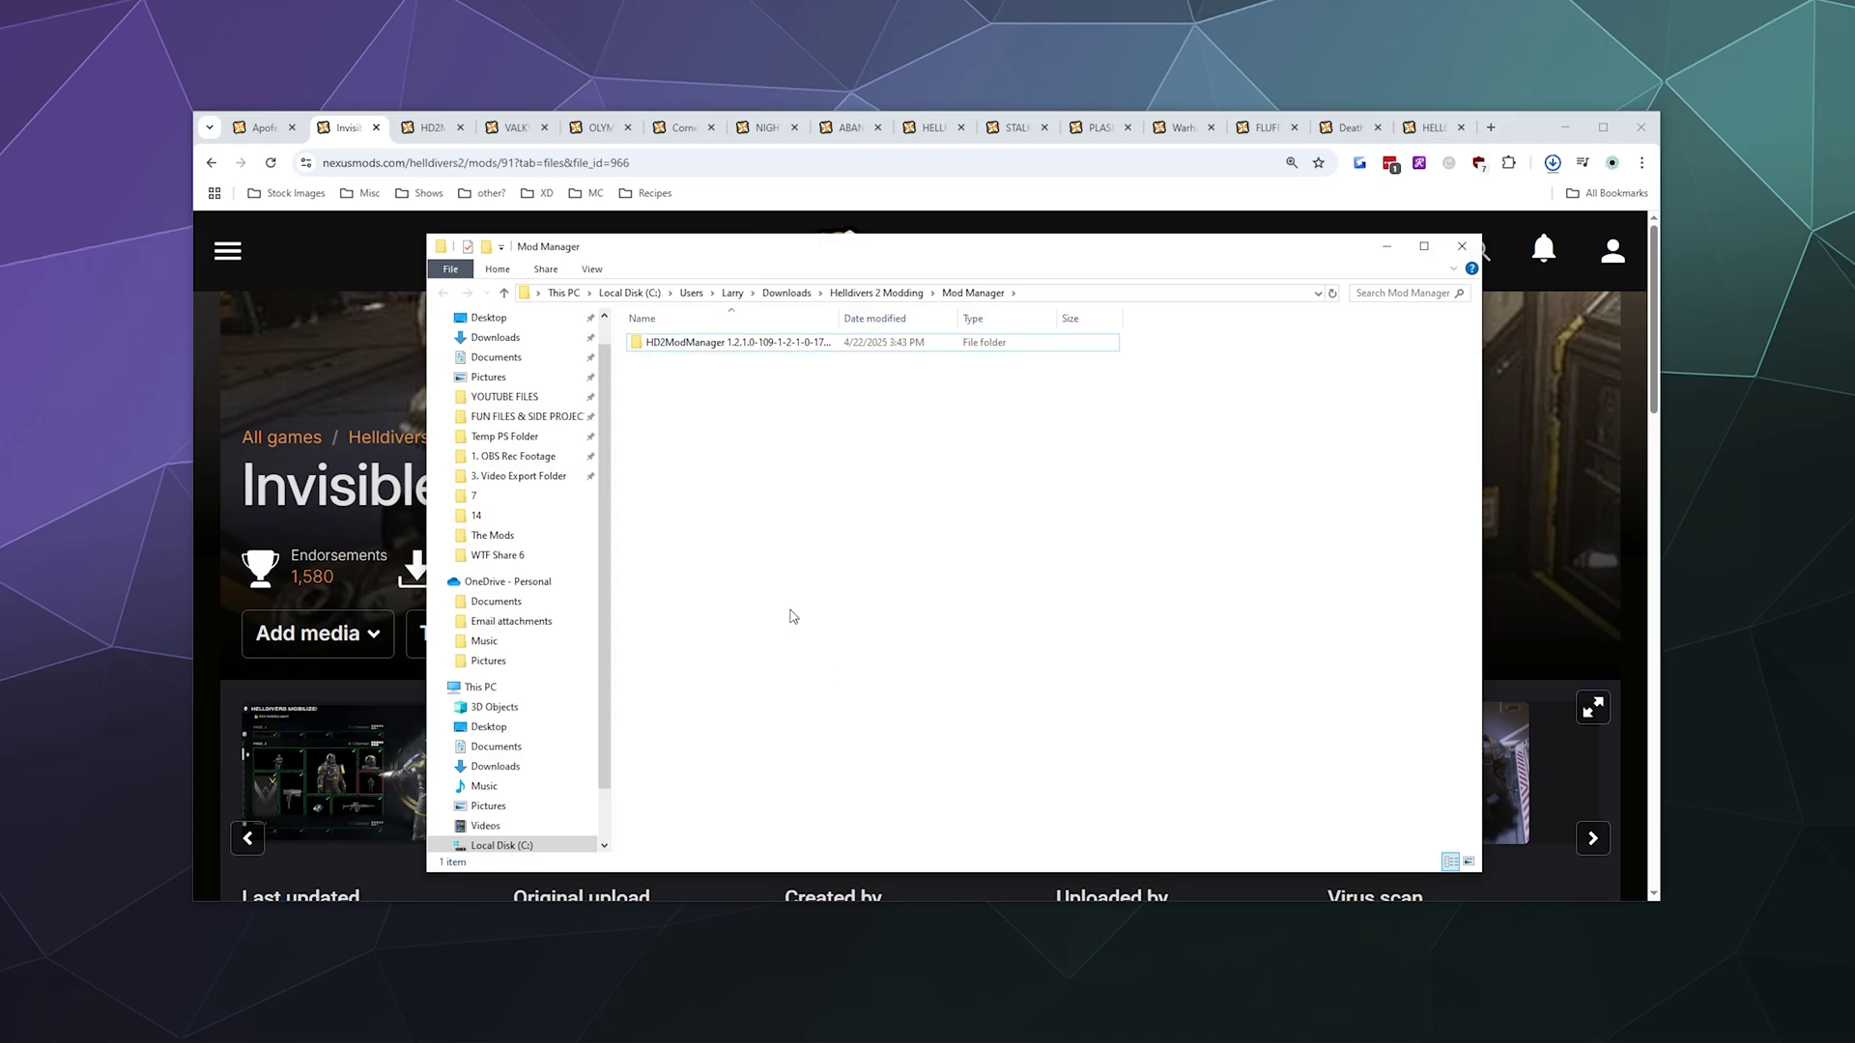
- Run Helldivers2ModManager from the extracted folder and open the game directory selection in its settings
double_click(686, 343)
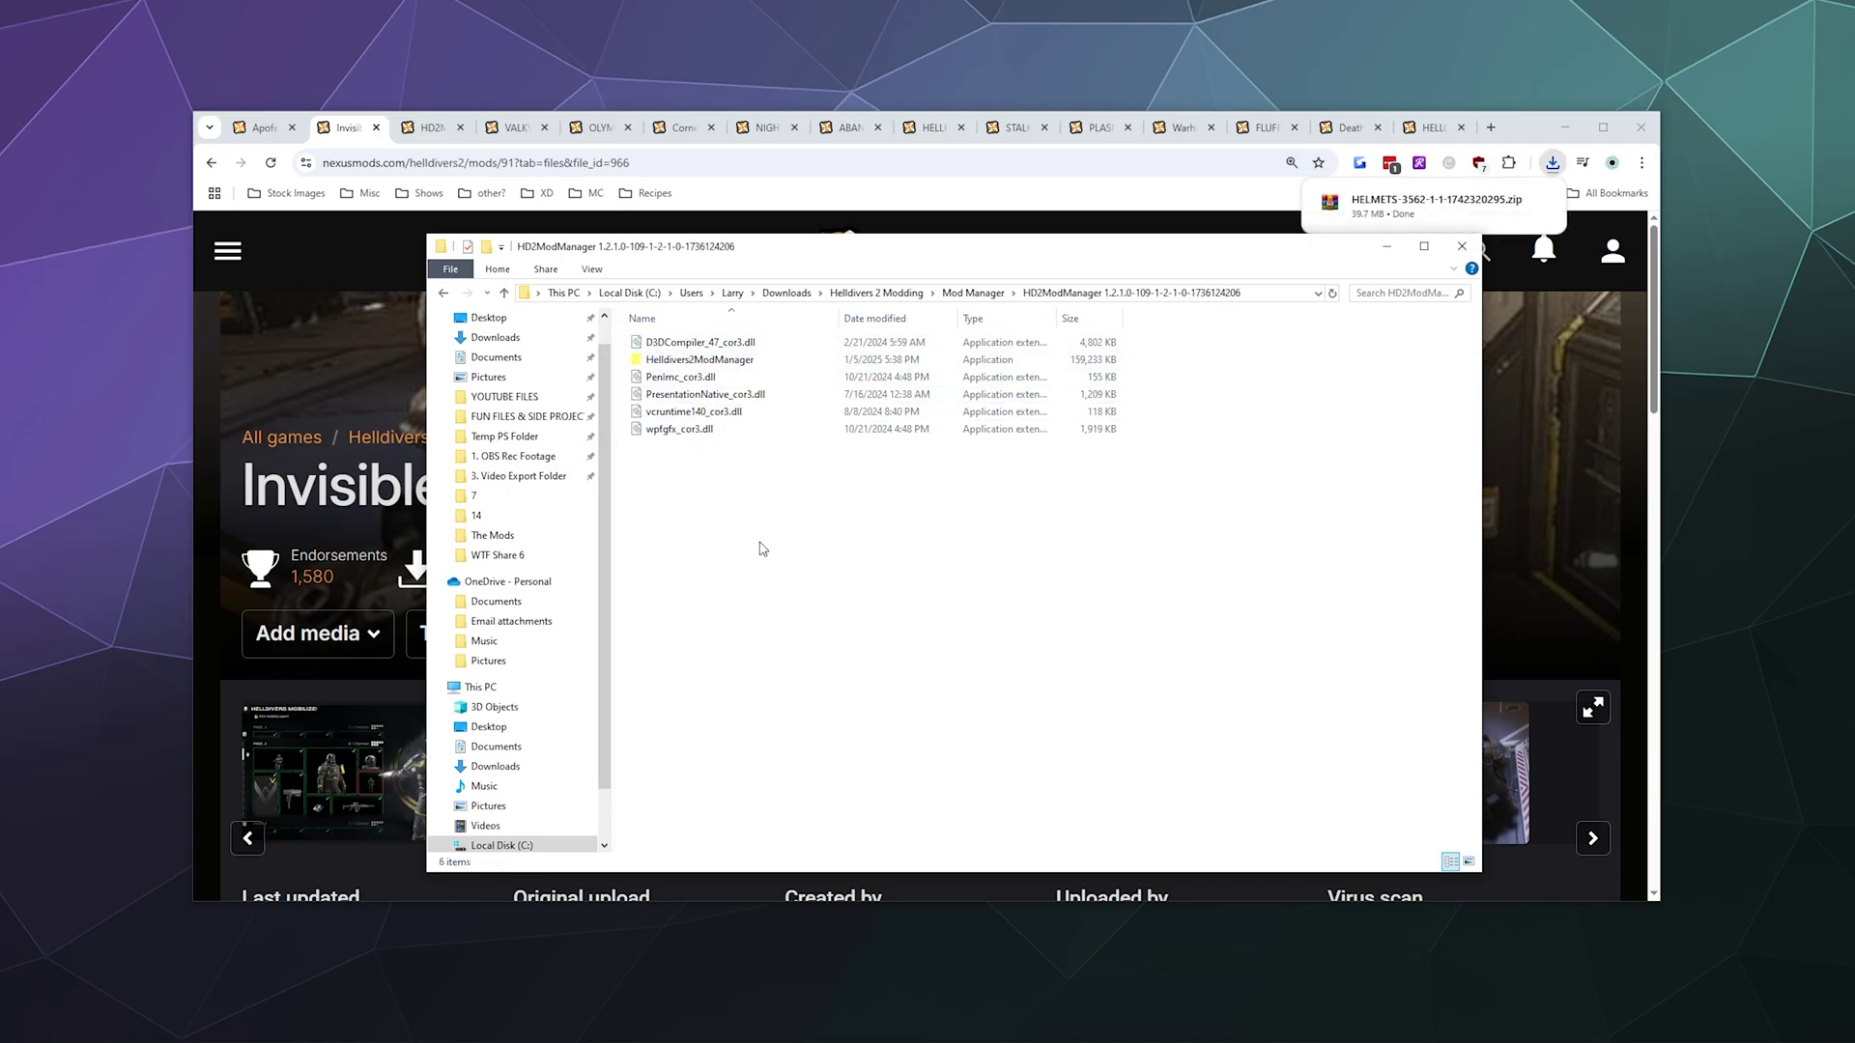
click(679, 363)
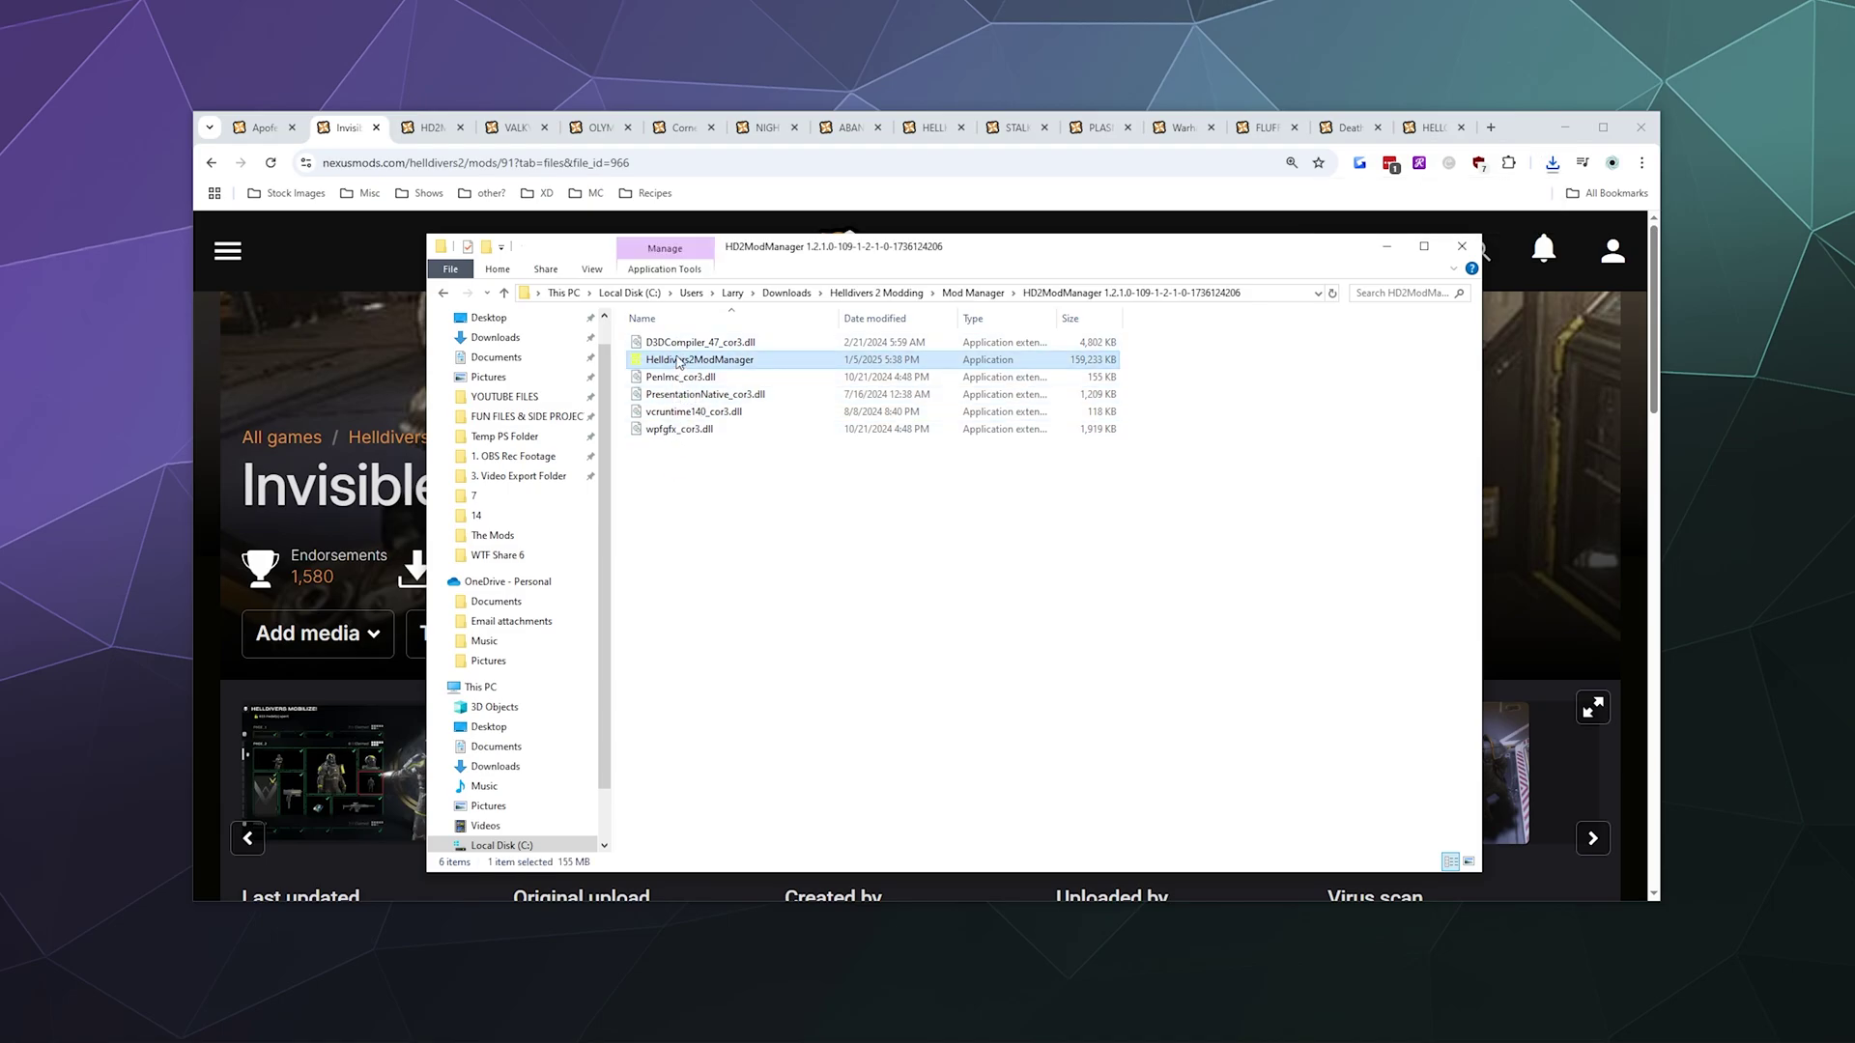
double_click(679, 363)
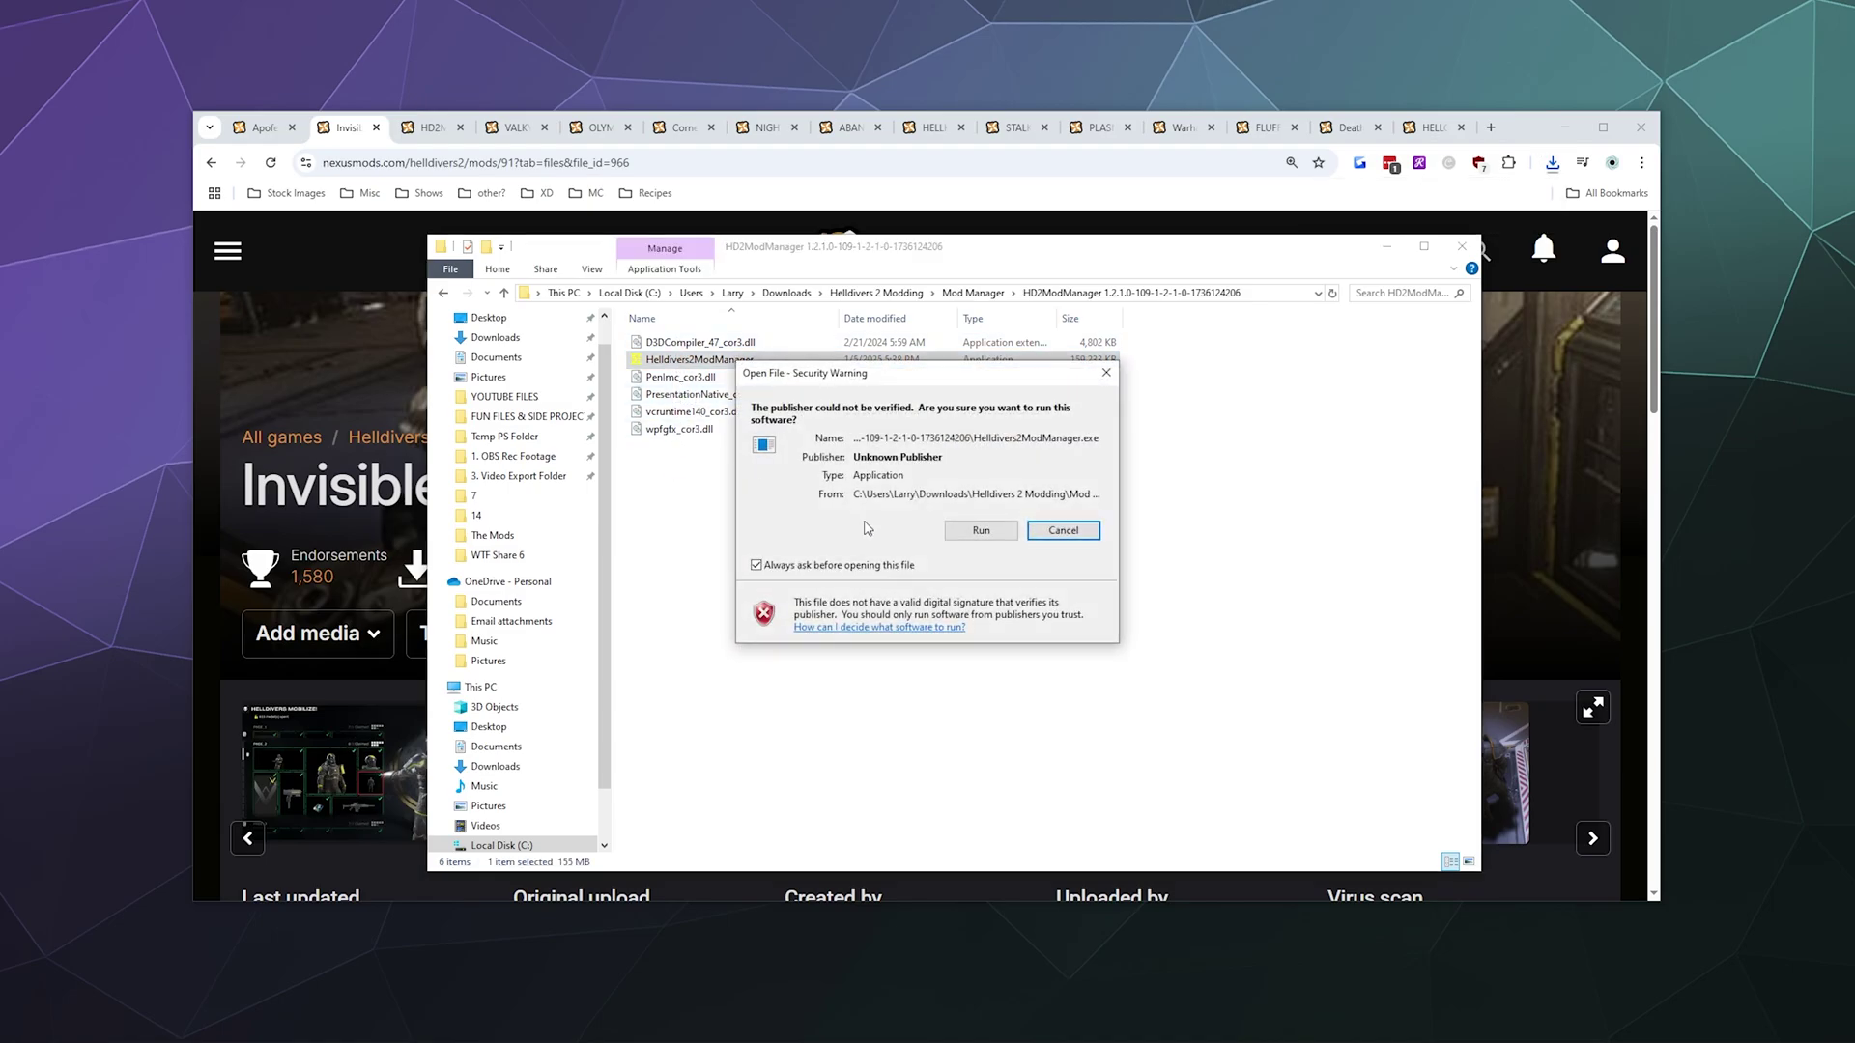
click(961, 534)
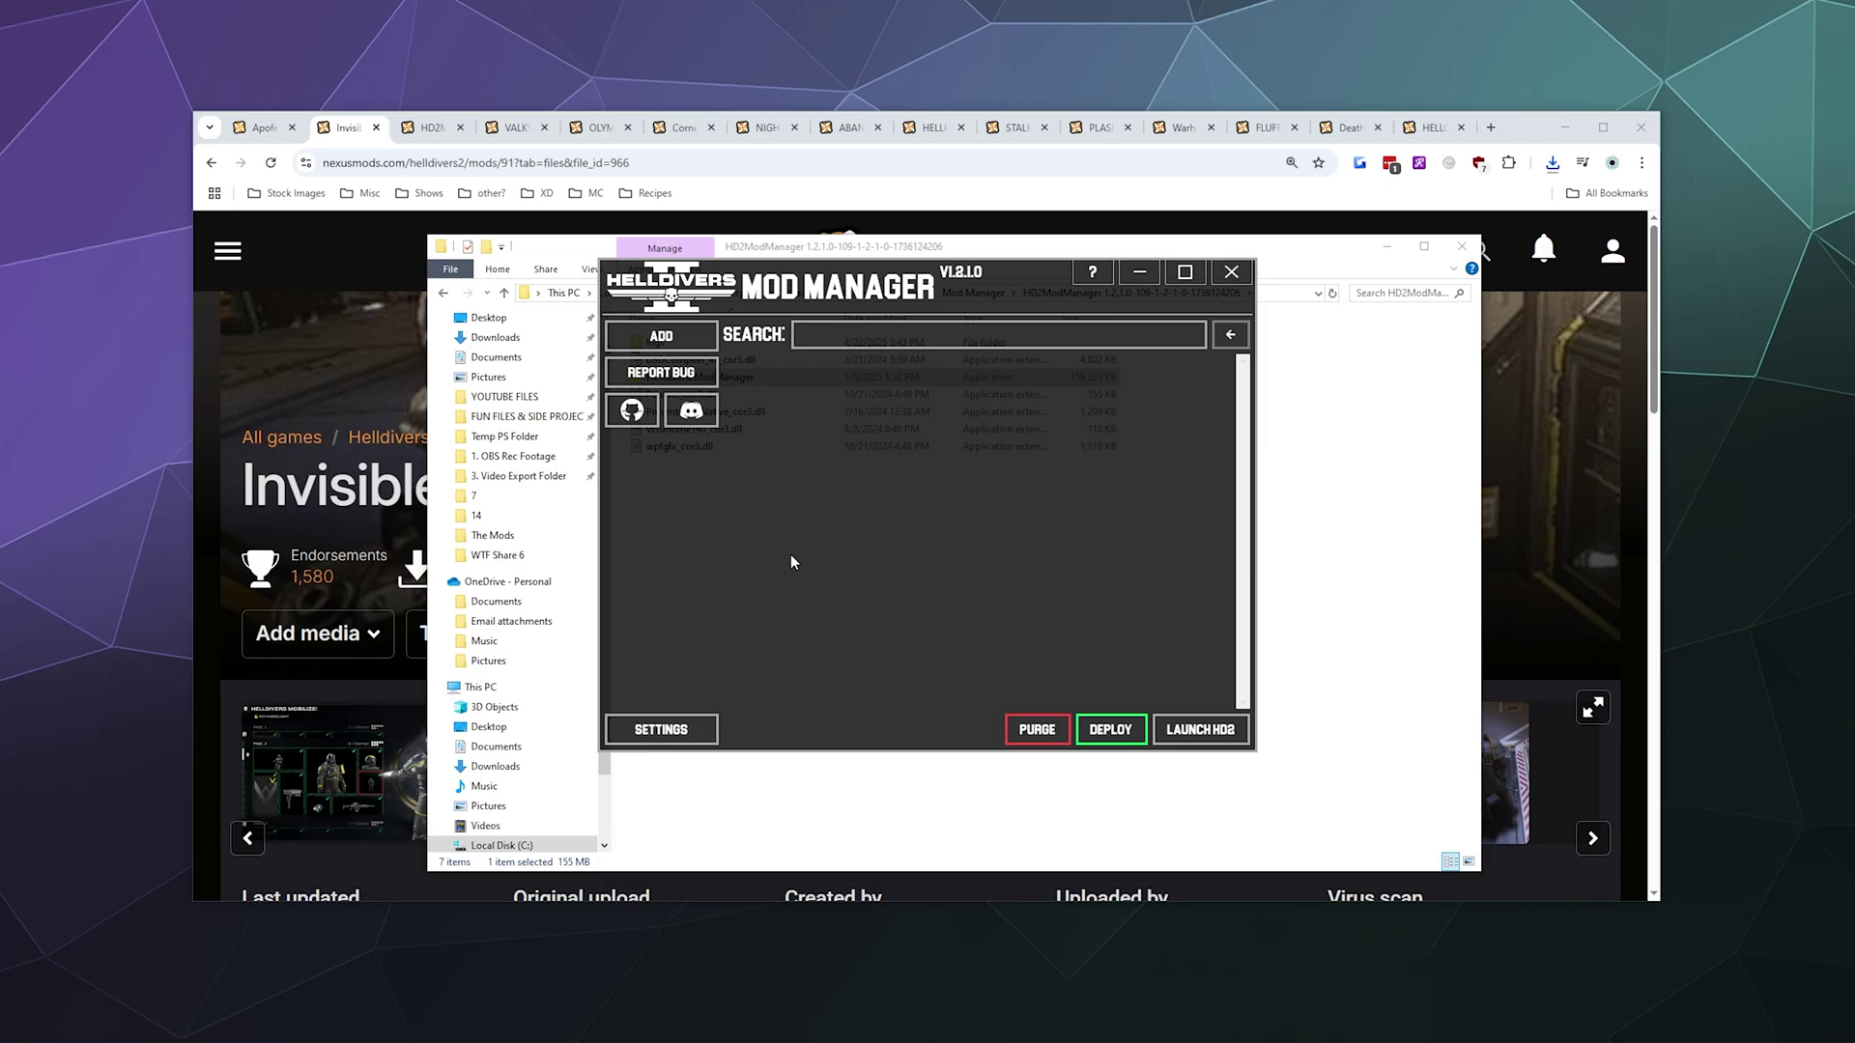
click(665, 739)
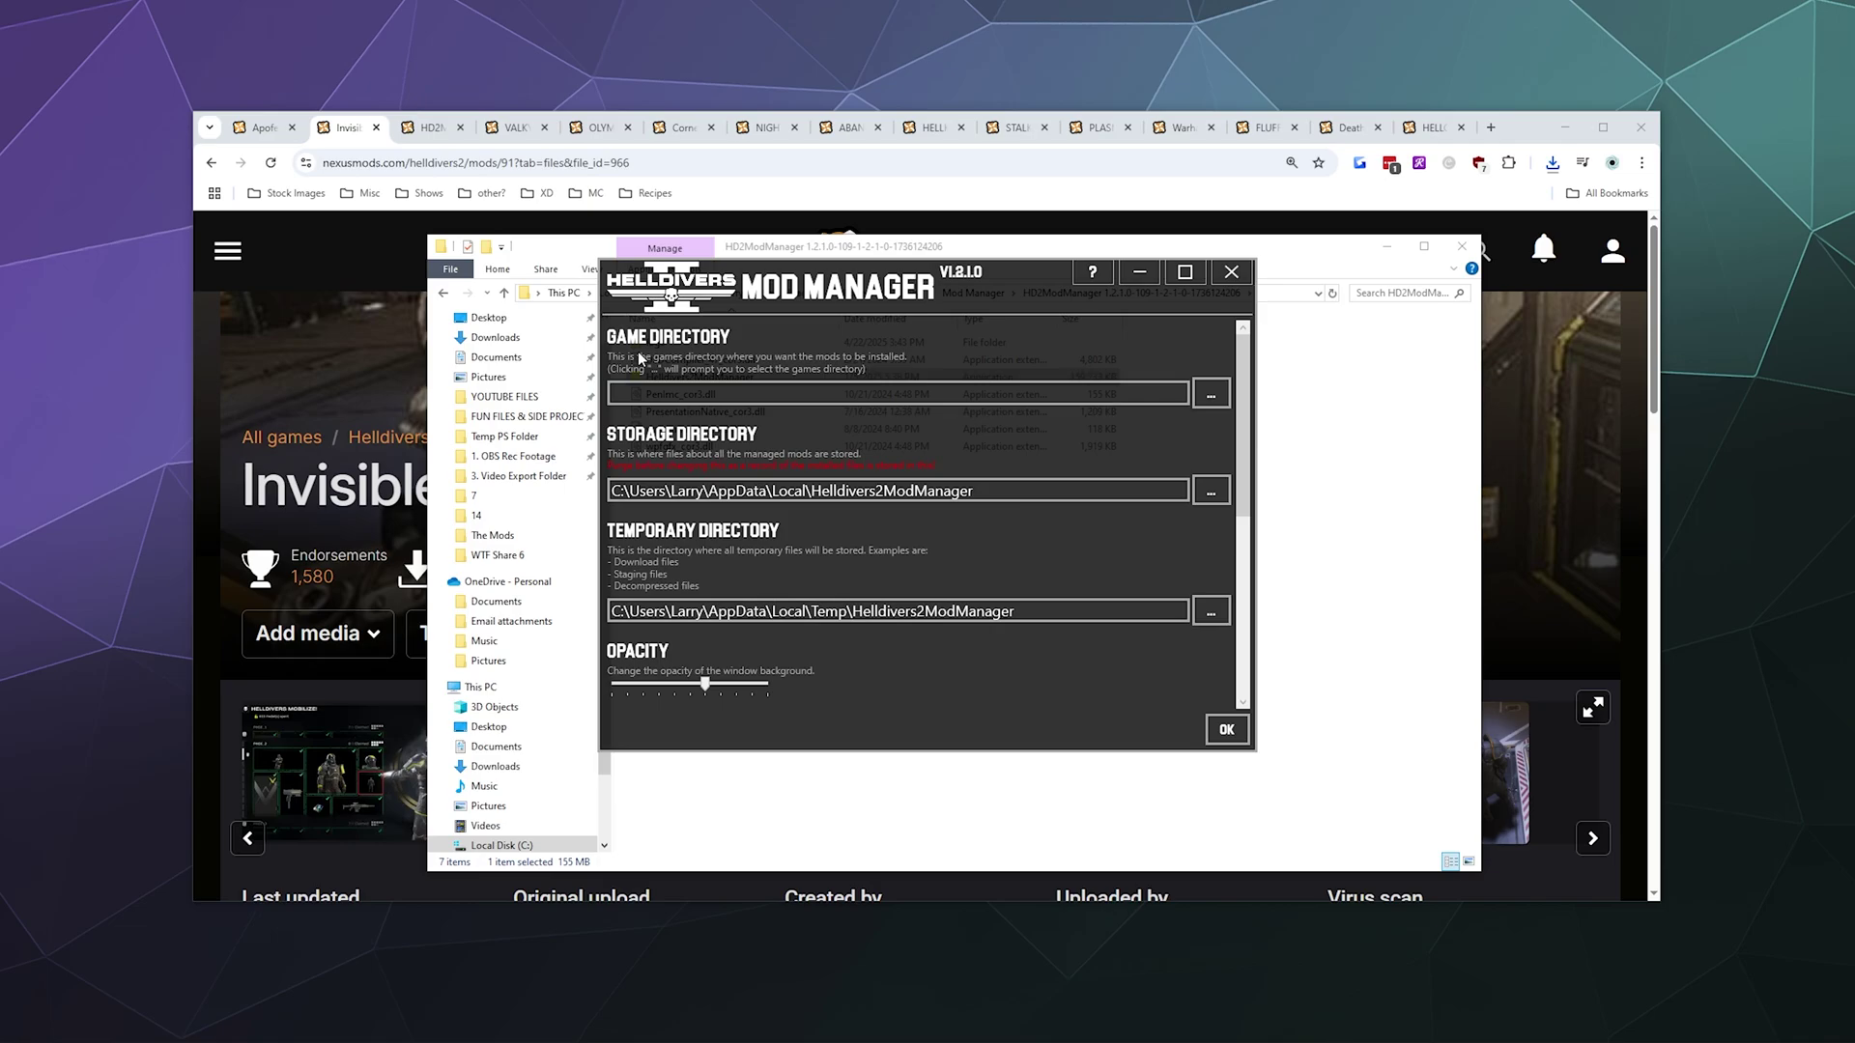
click(1212, 395)
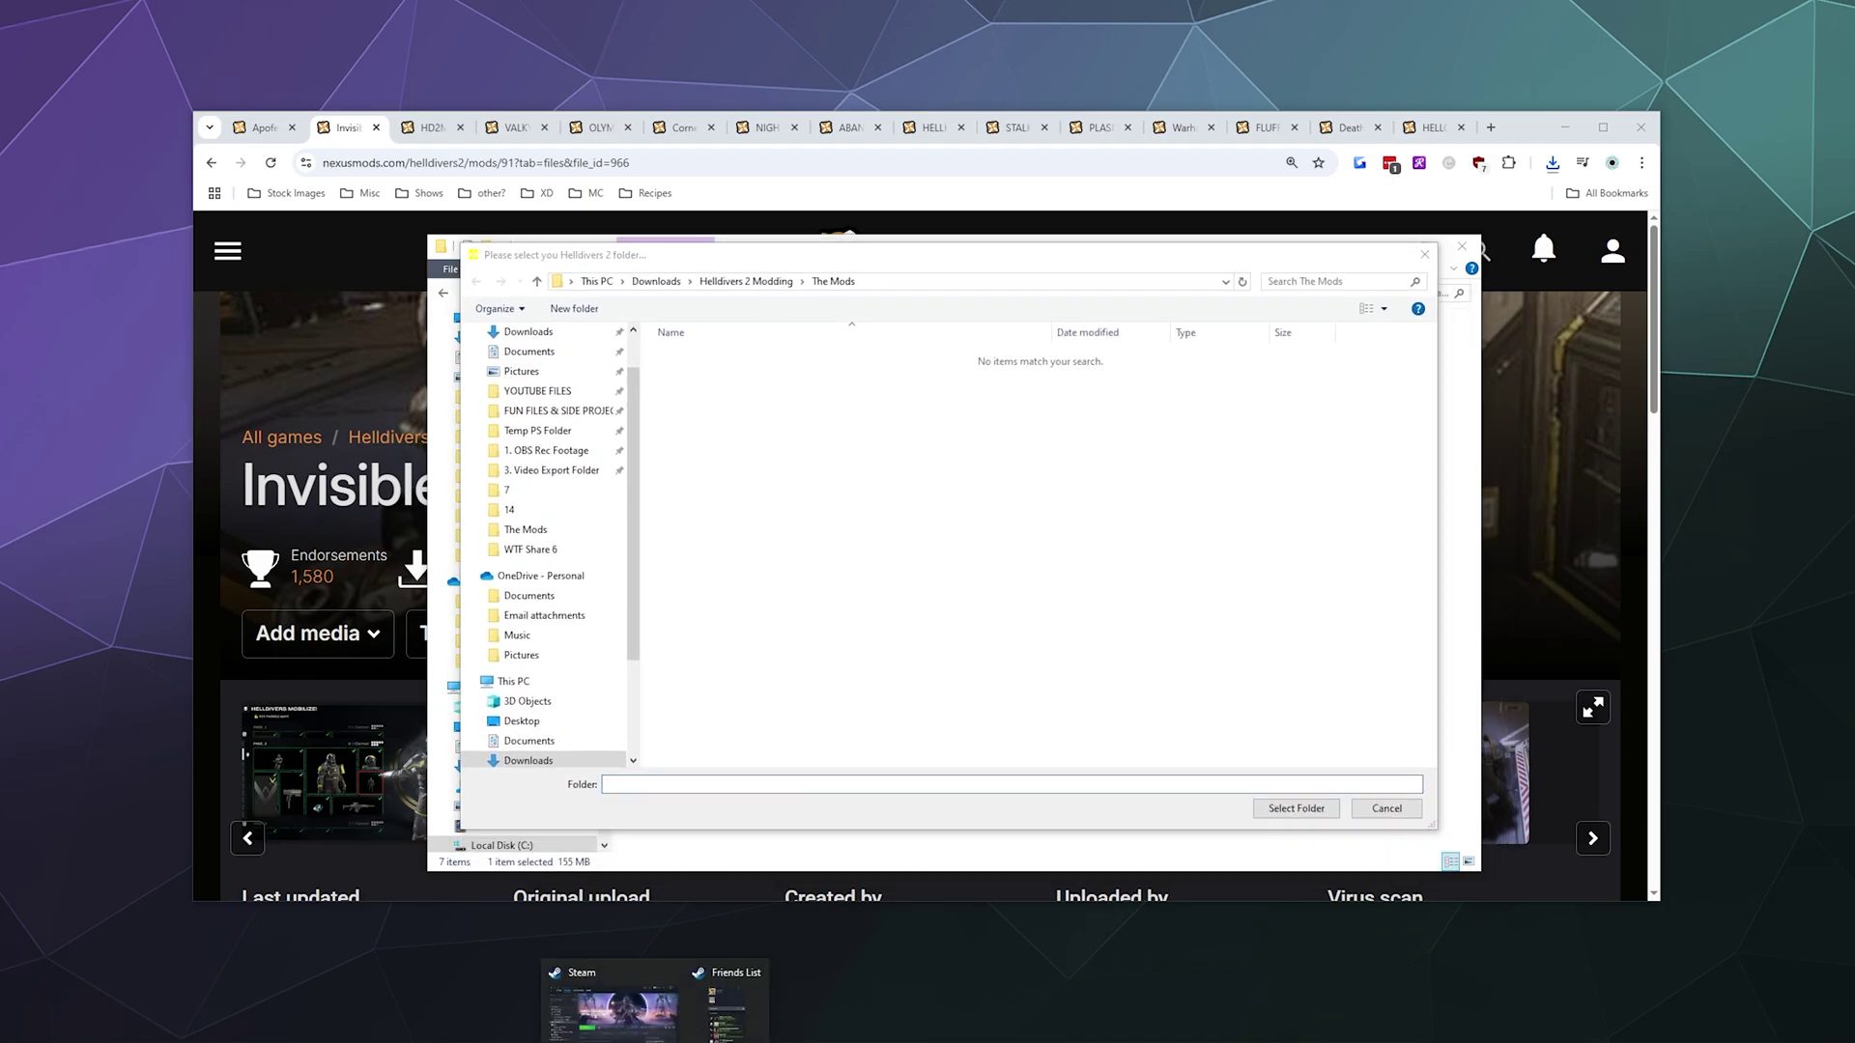
- Switch to Steam, browse the local files of HELLDIVERS 2, copy the folder path, and close both windows
click(614, 1005)
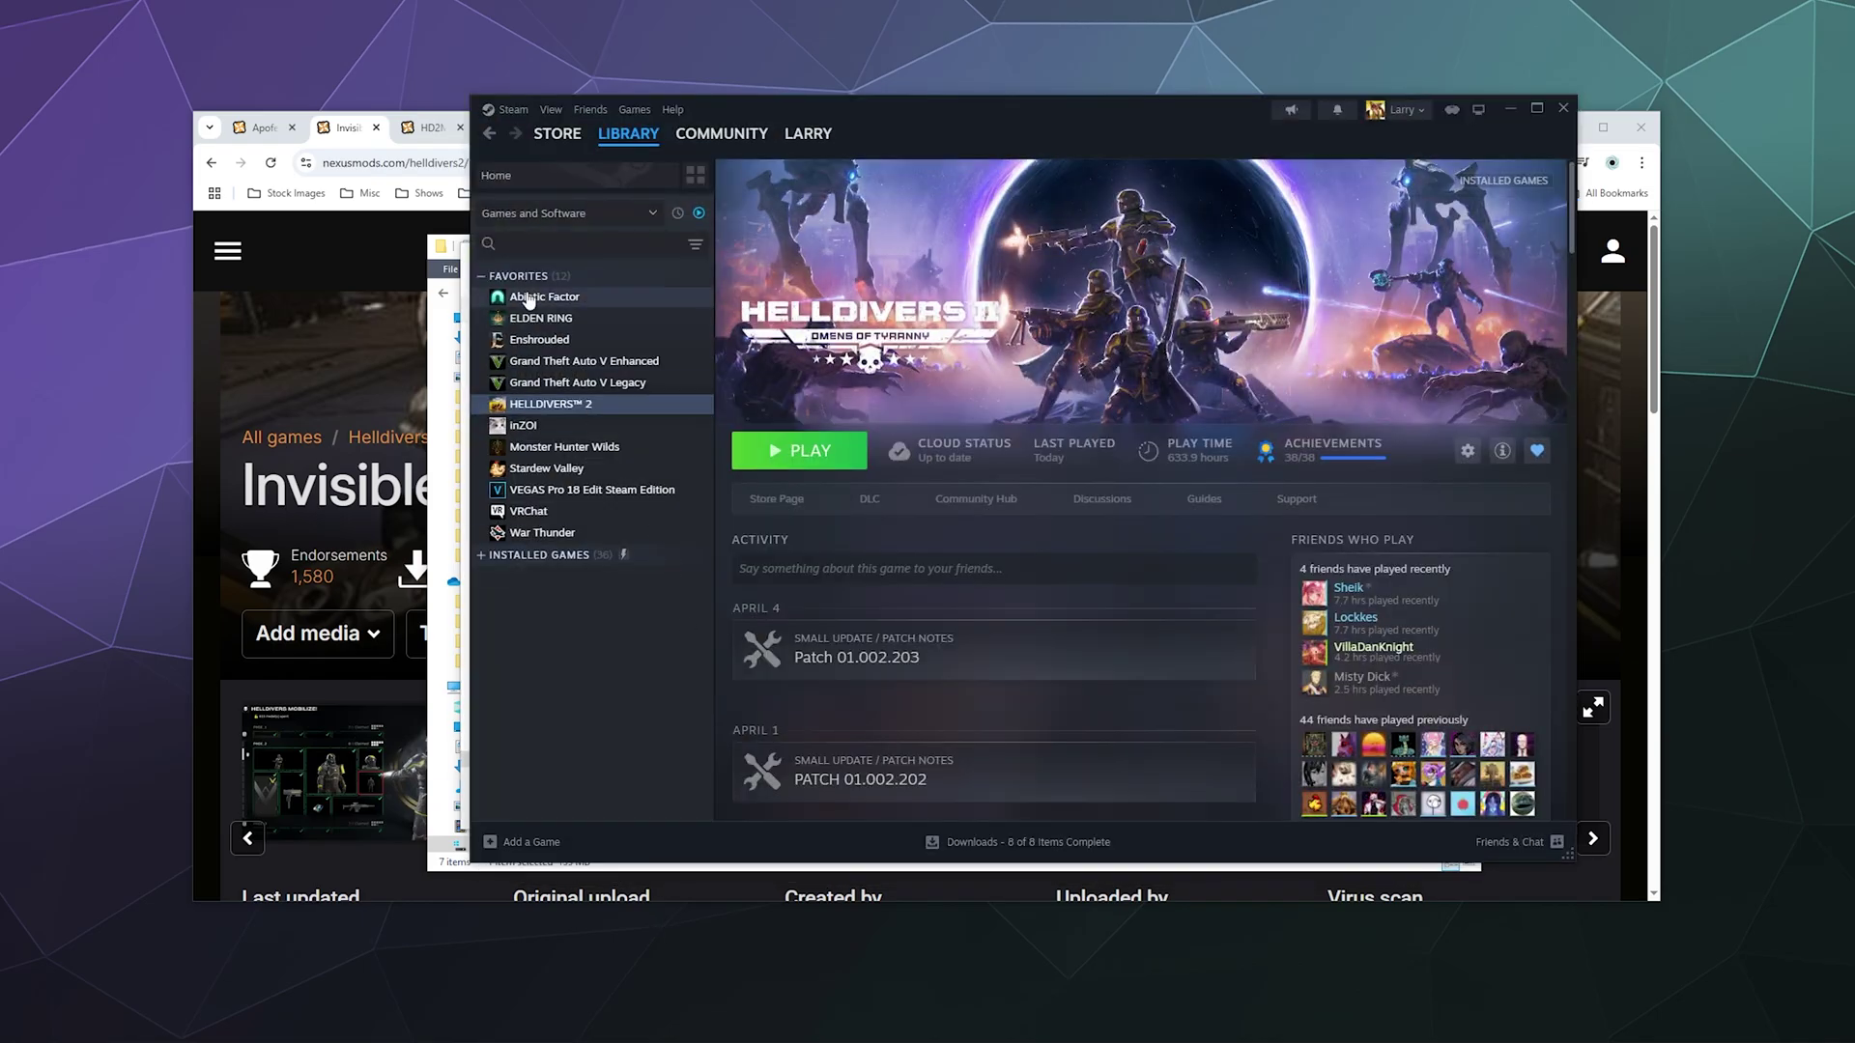
right_click(521, 405)
mouse_move(601, 538)
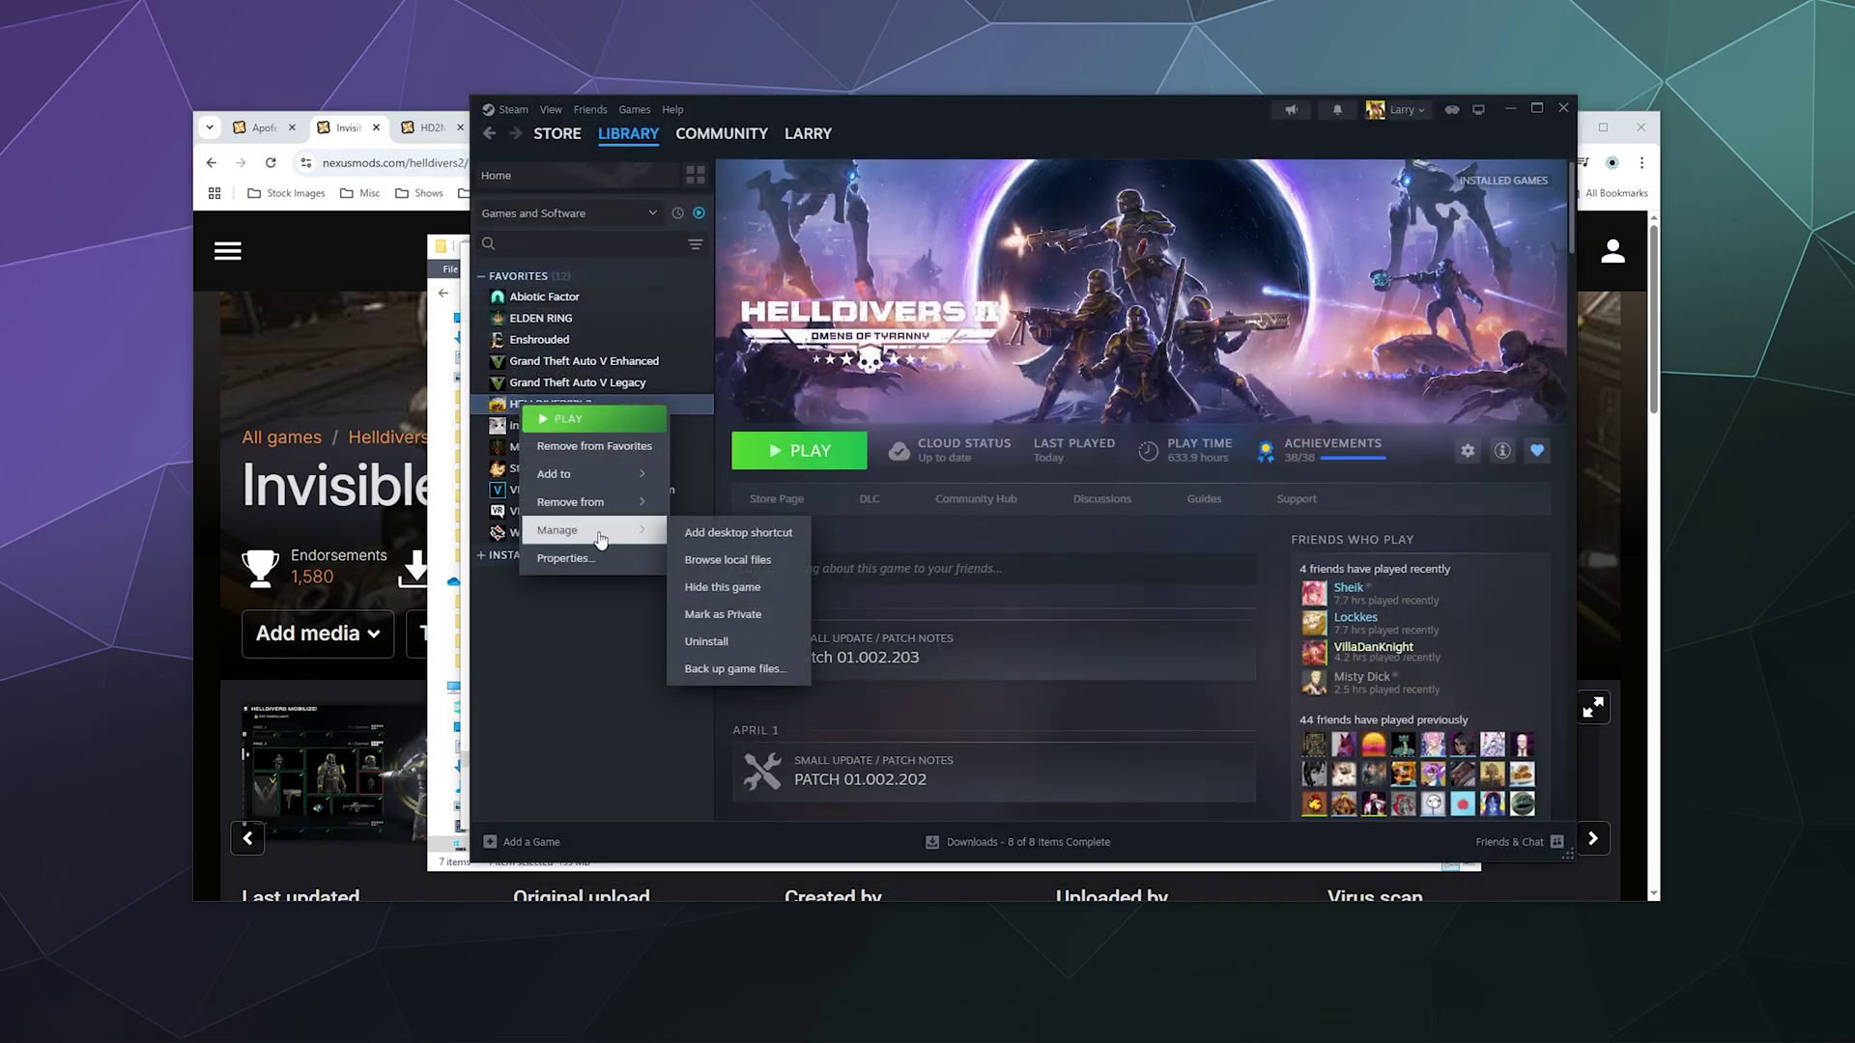
click(728, 560)
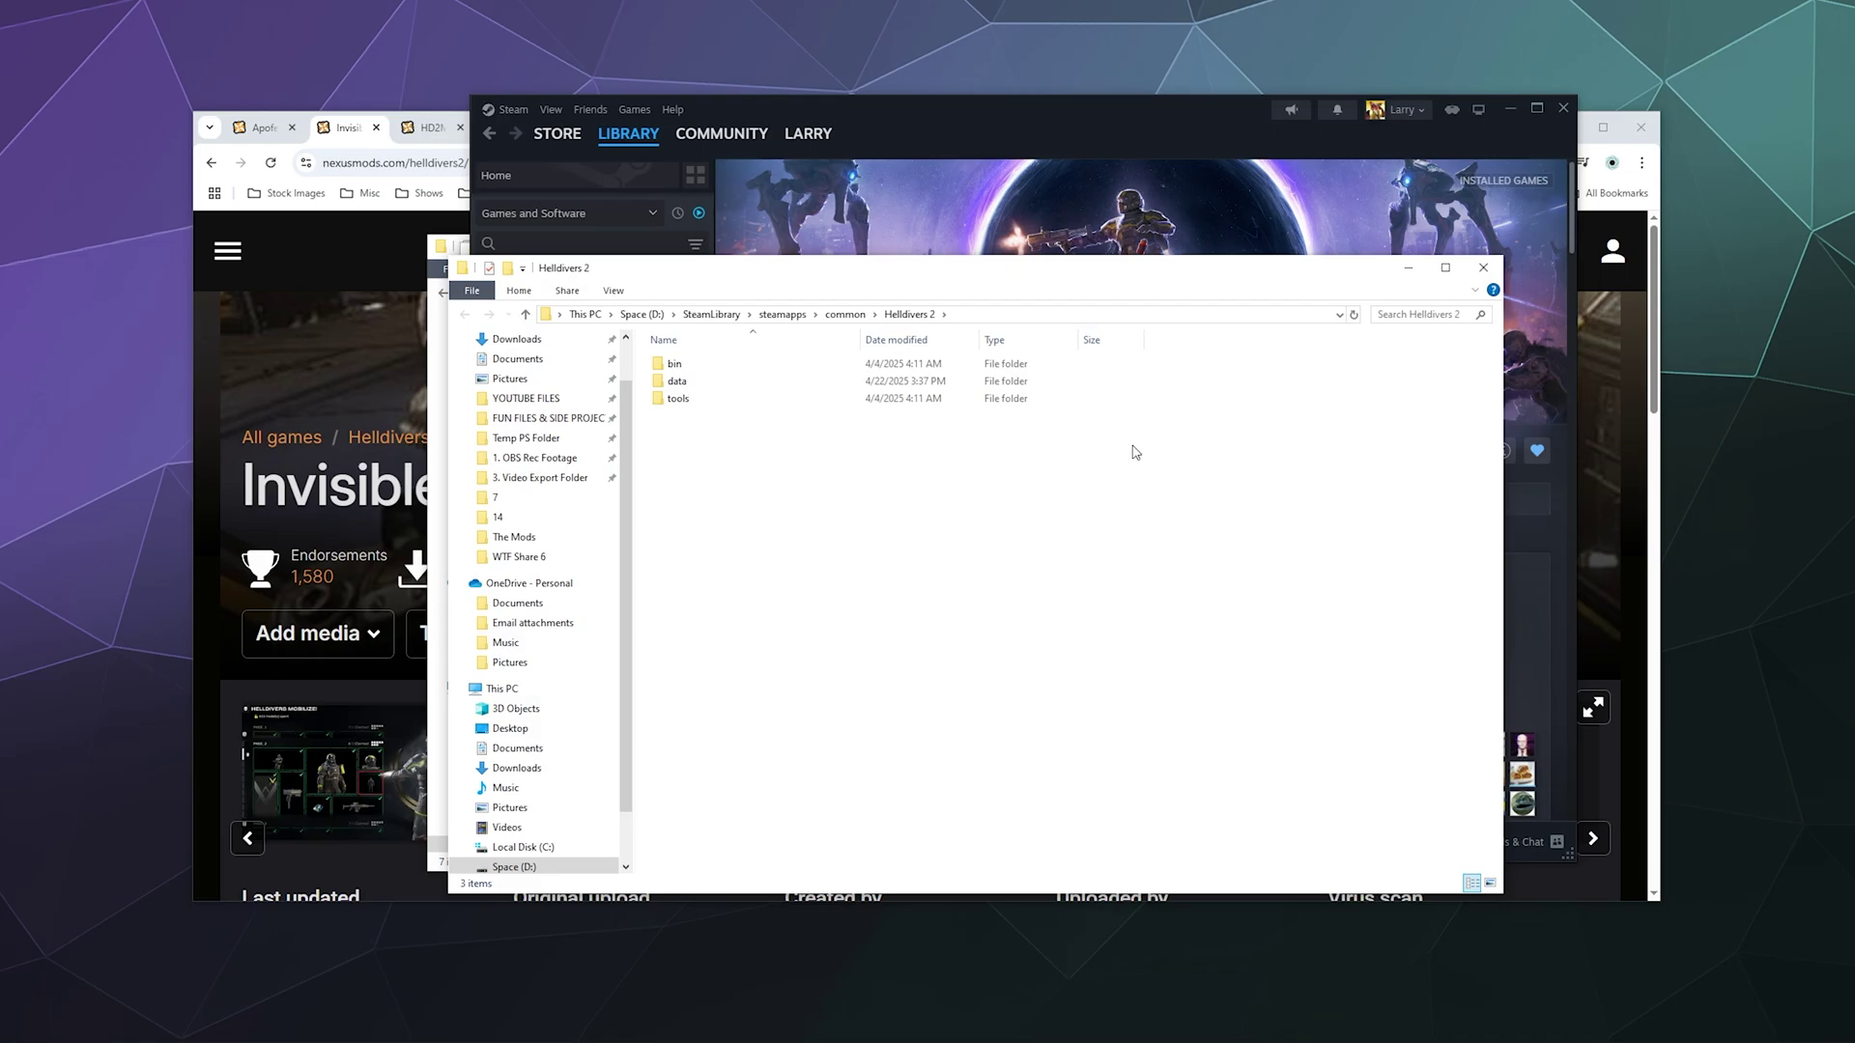
click(1128, 315)
key(ctrl+c)
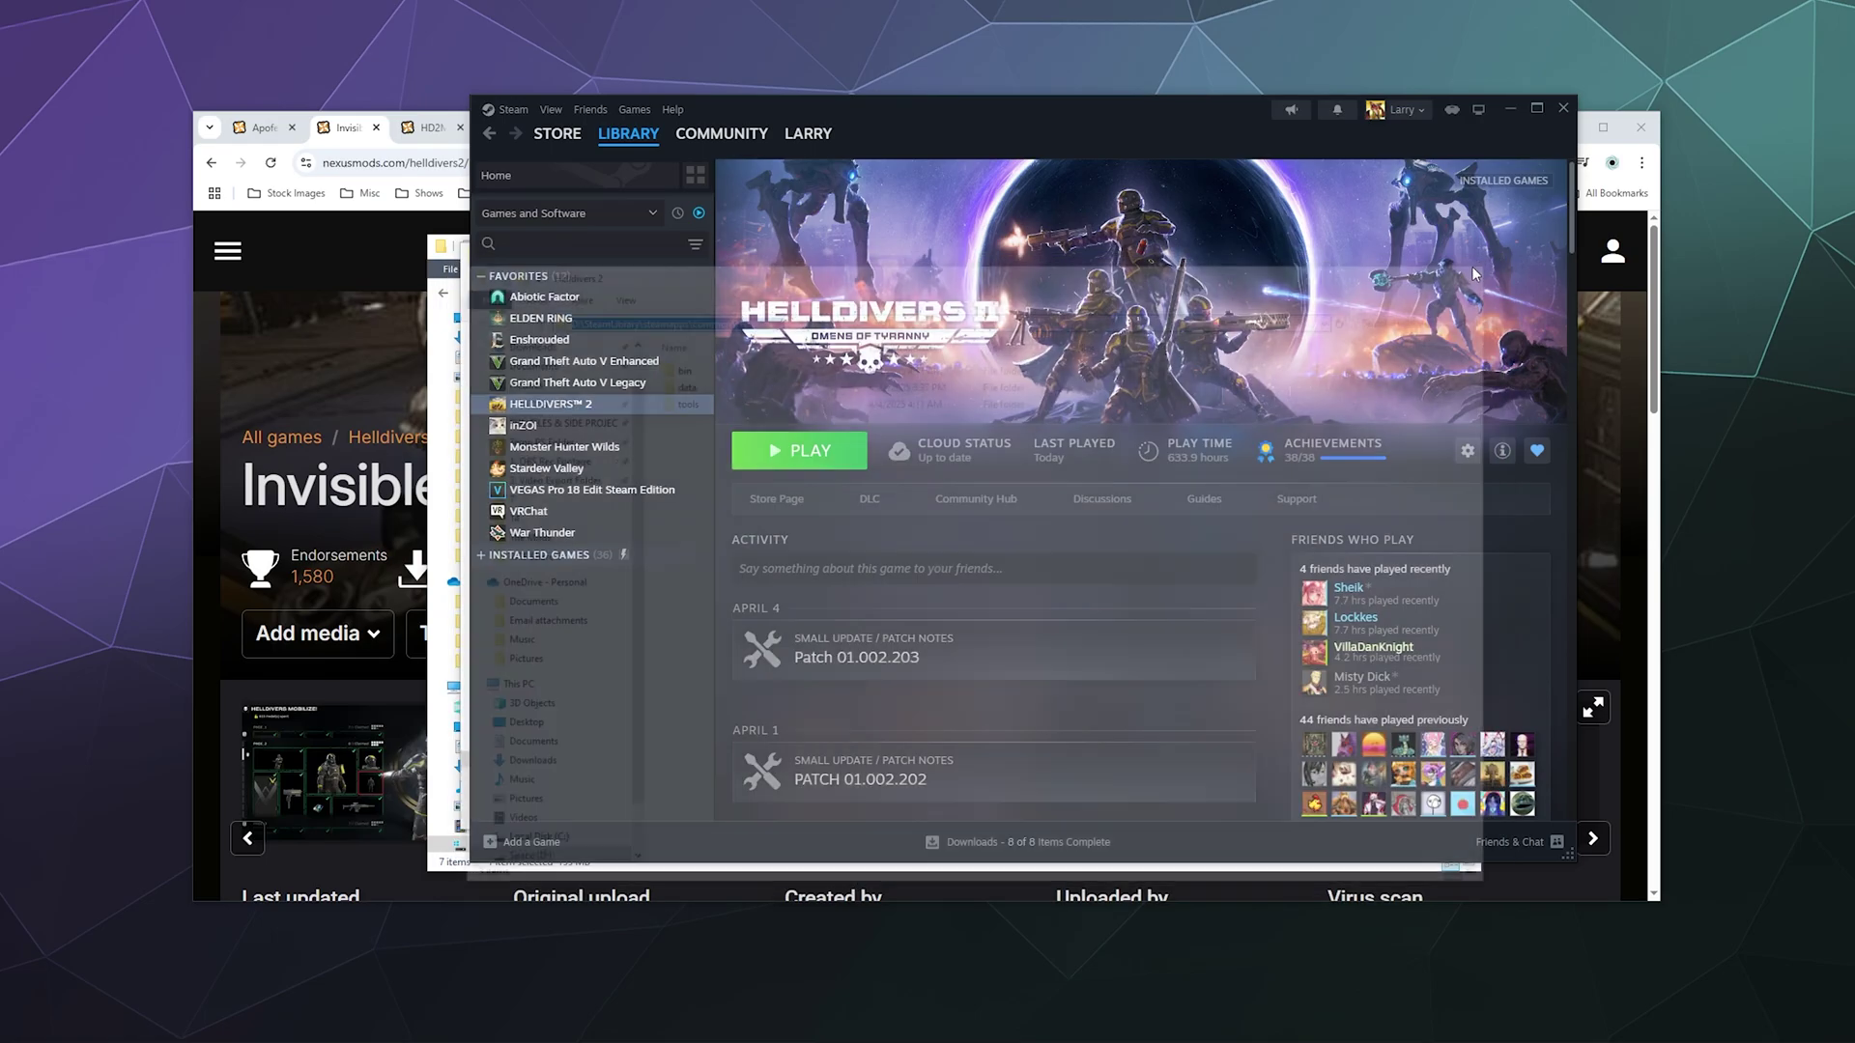
click(1483, 267)
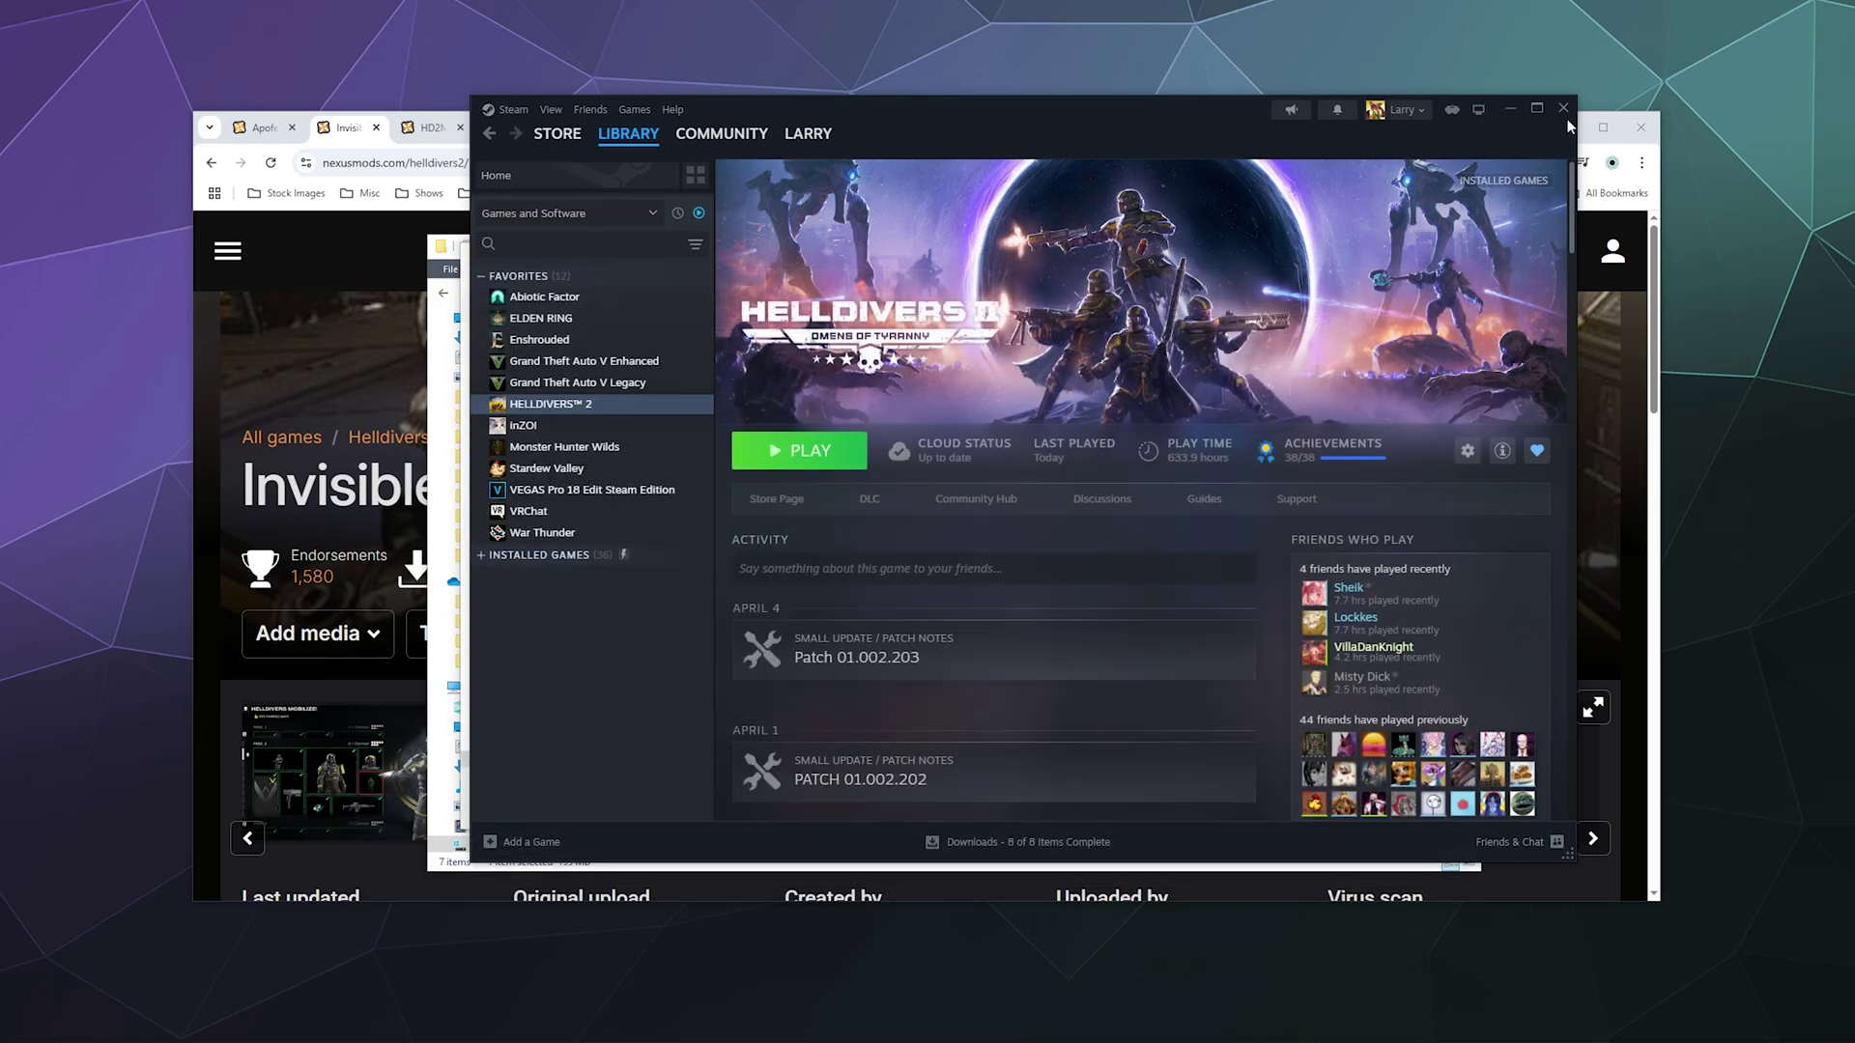
click(1563, 109)
- Set the mod manager's game directory to D:\SteamLibrary\steamapps\common\Helldivers 2 using the copied path and accept the settings
click(892, 280)
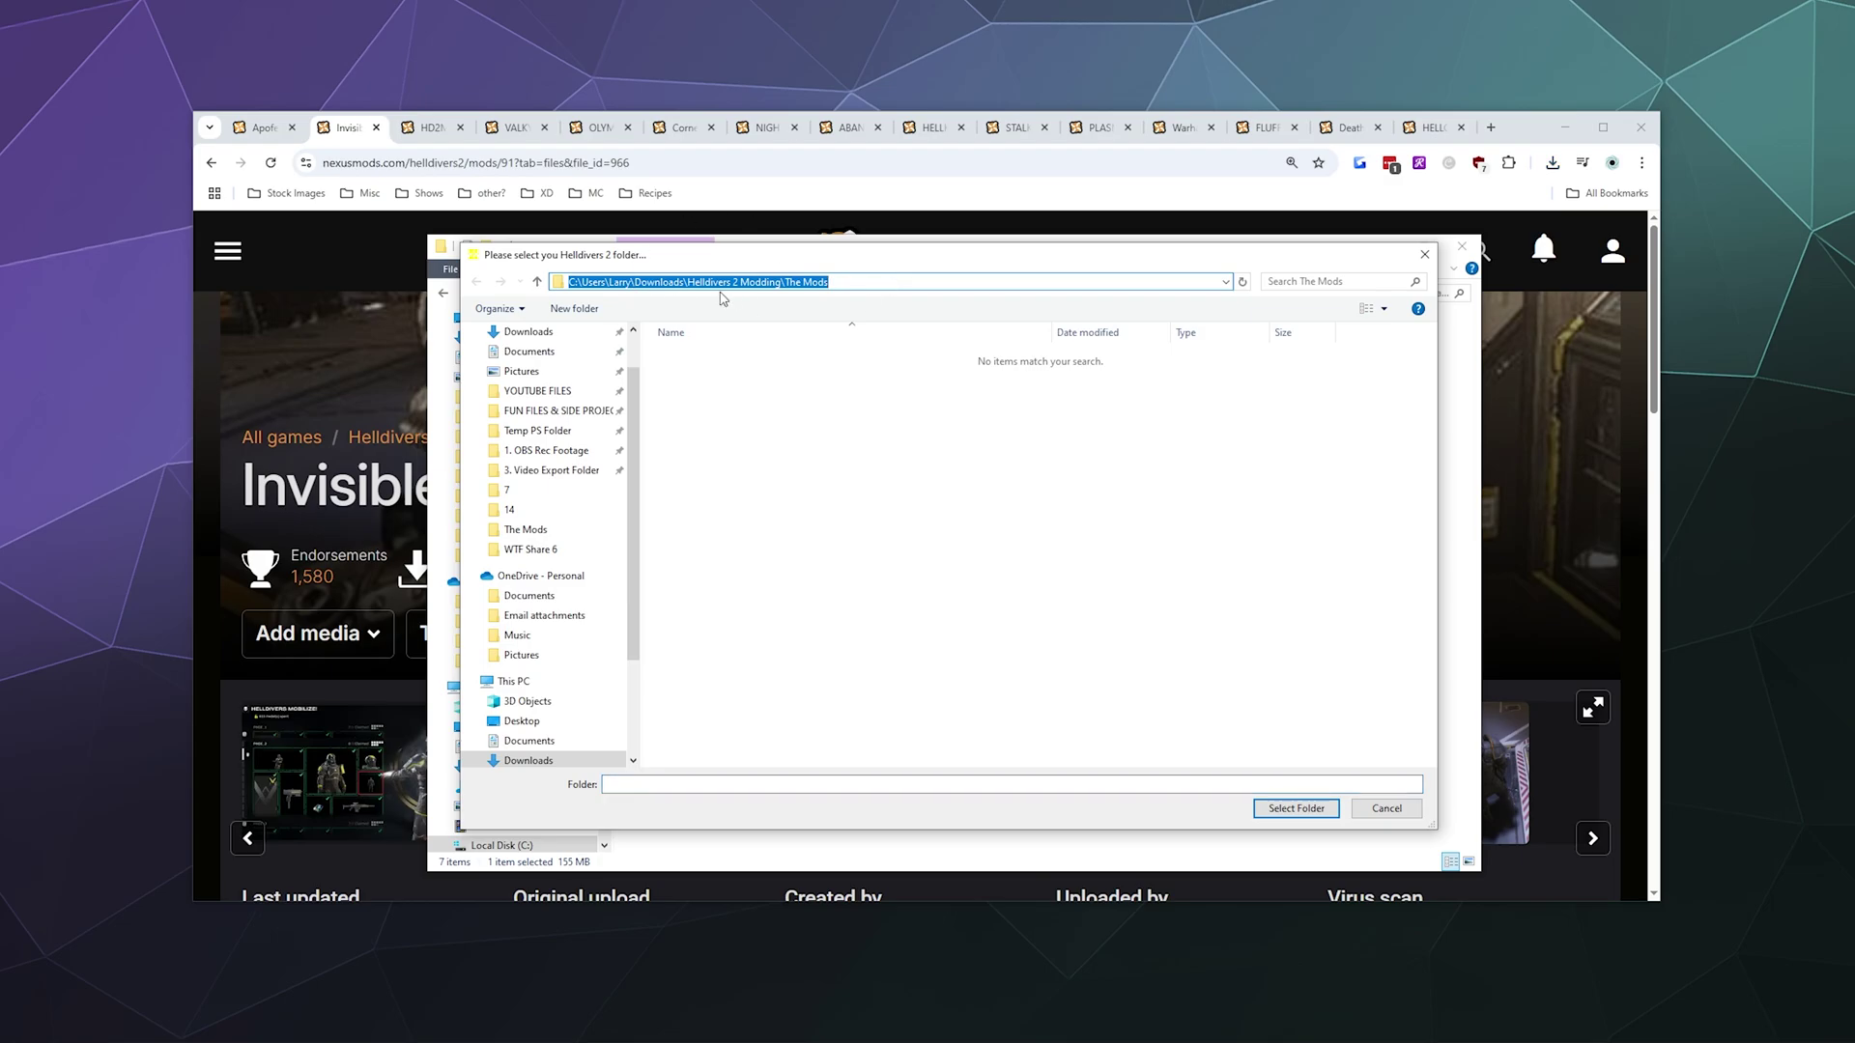
key(ctrl+v)
key(Return)
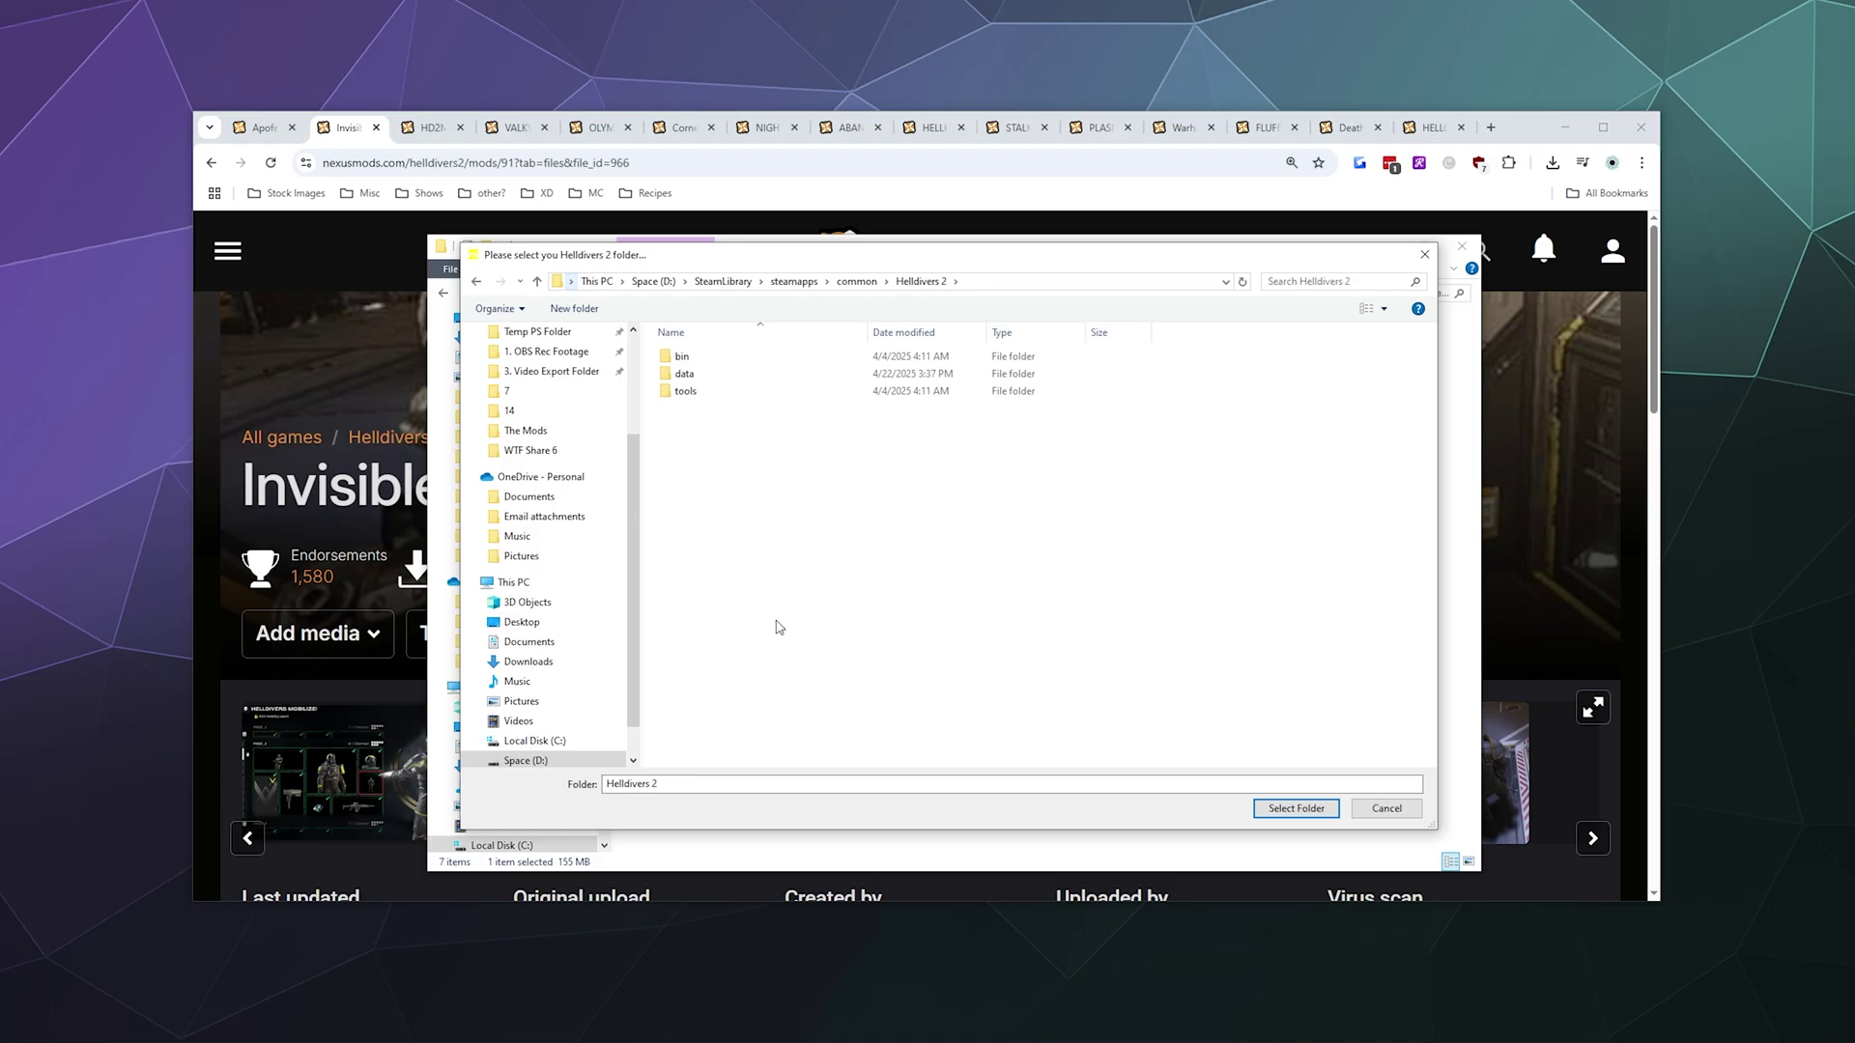
click(1299, 809)
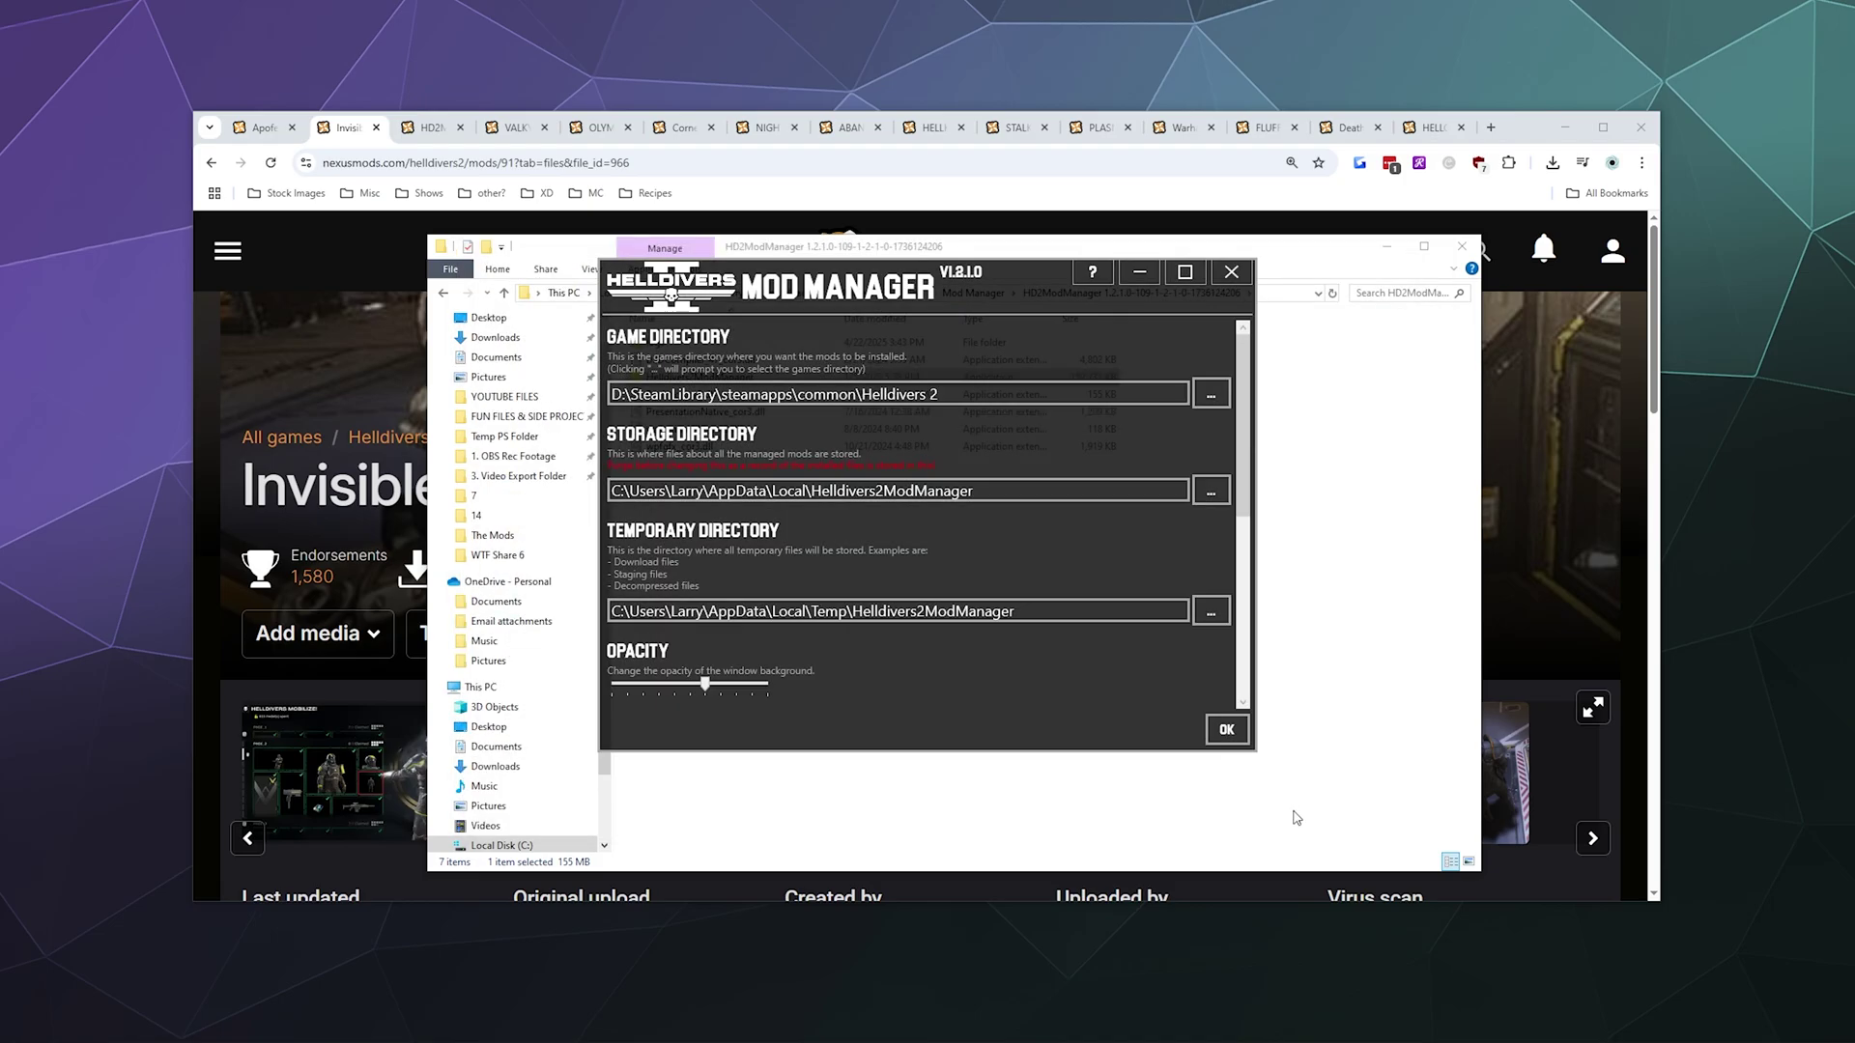
click(1227, 731)
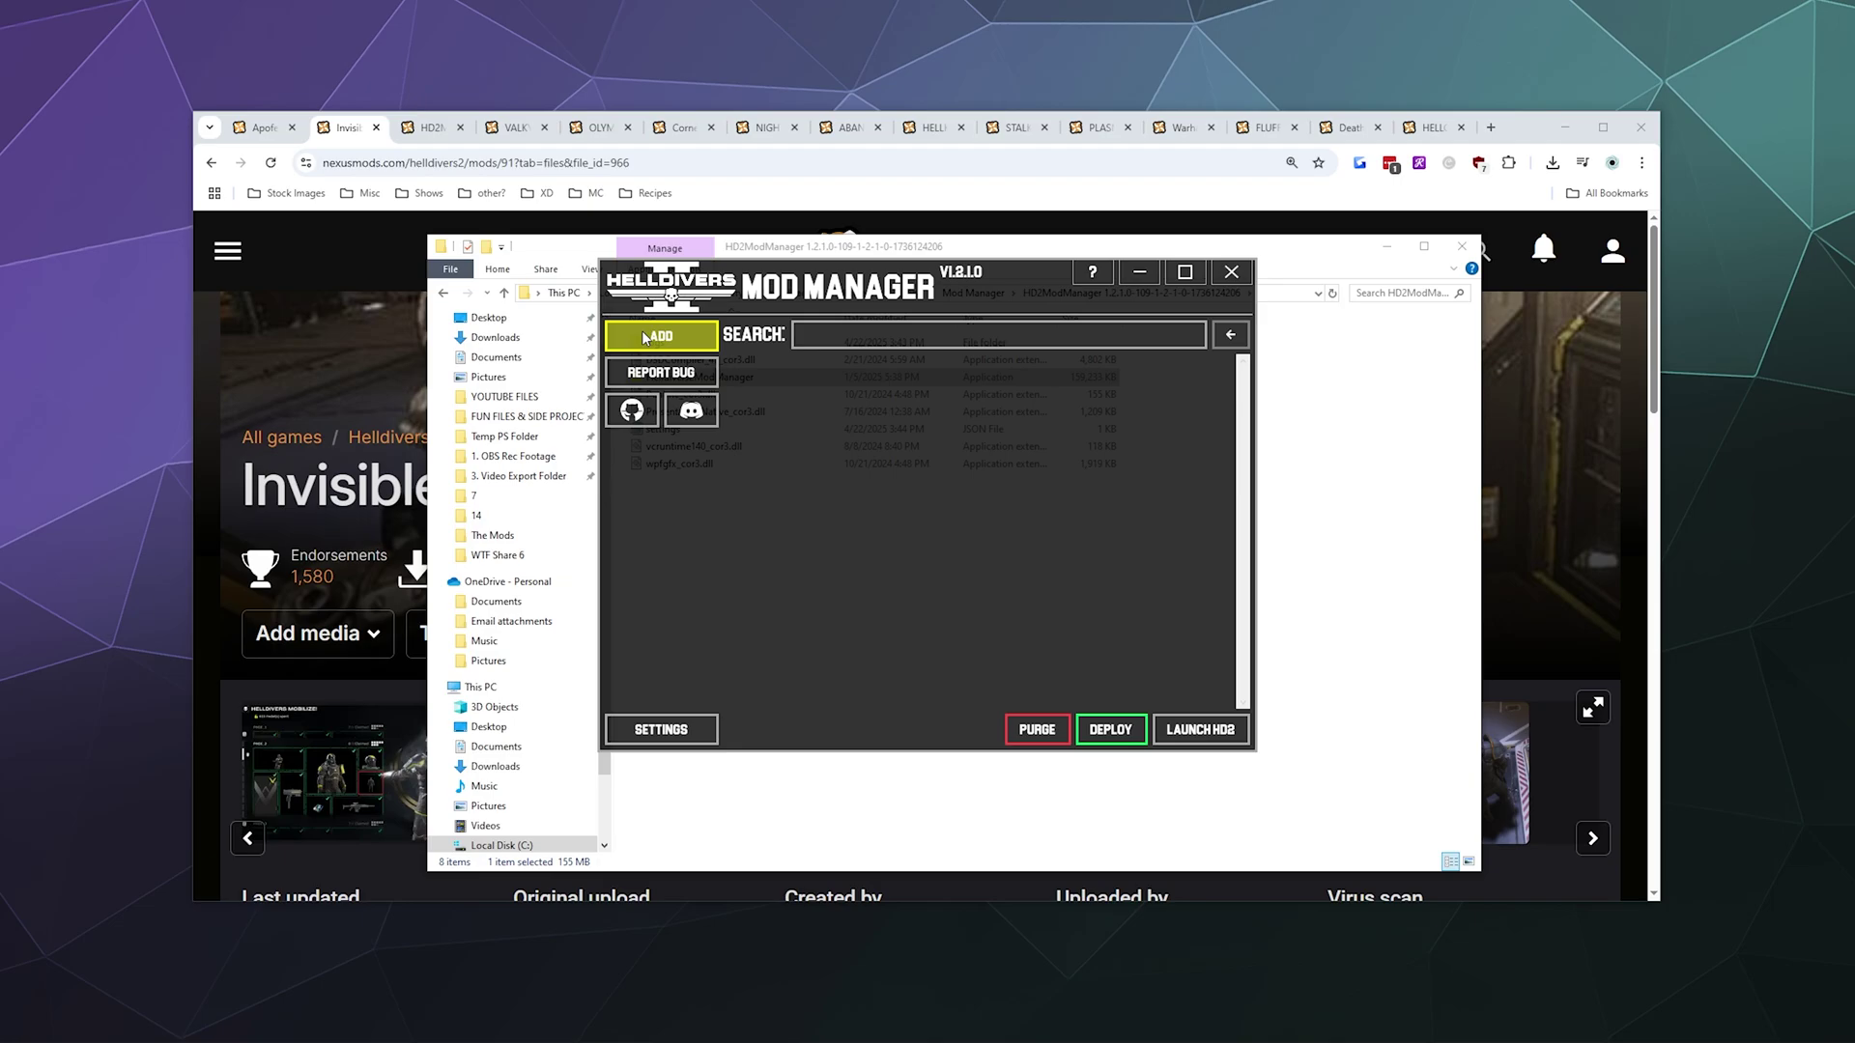
- Add the BODY CE-67 Titan archive from Downloads > Helldivers 2 Modding > The Mods to the mod manager
click(658, 324)
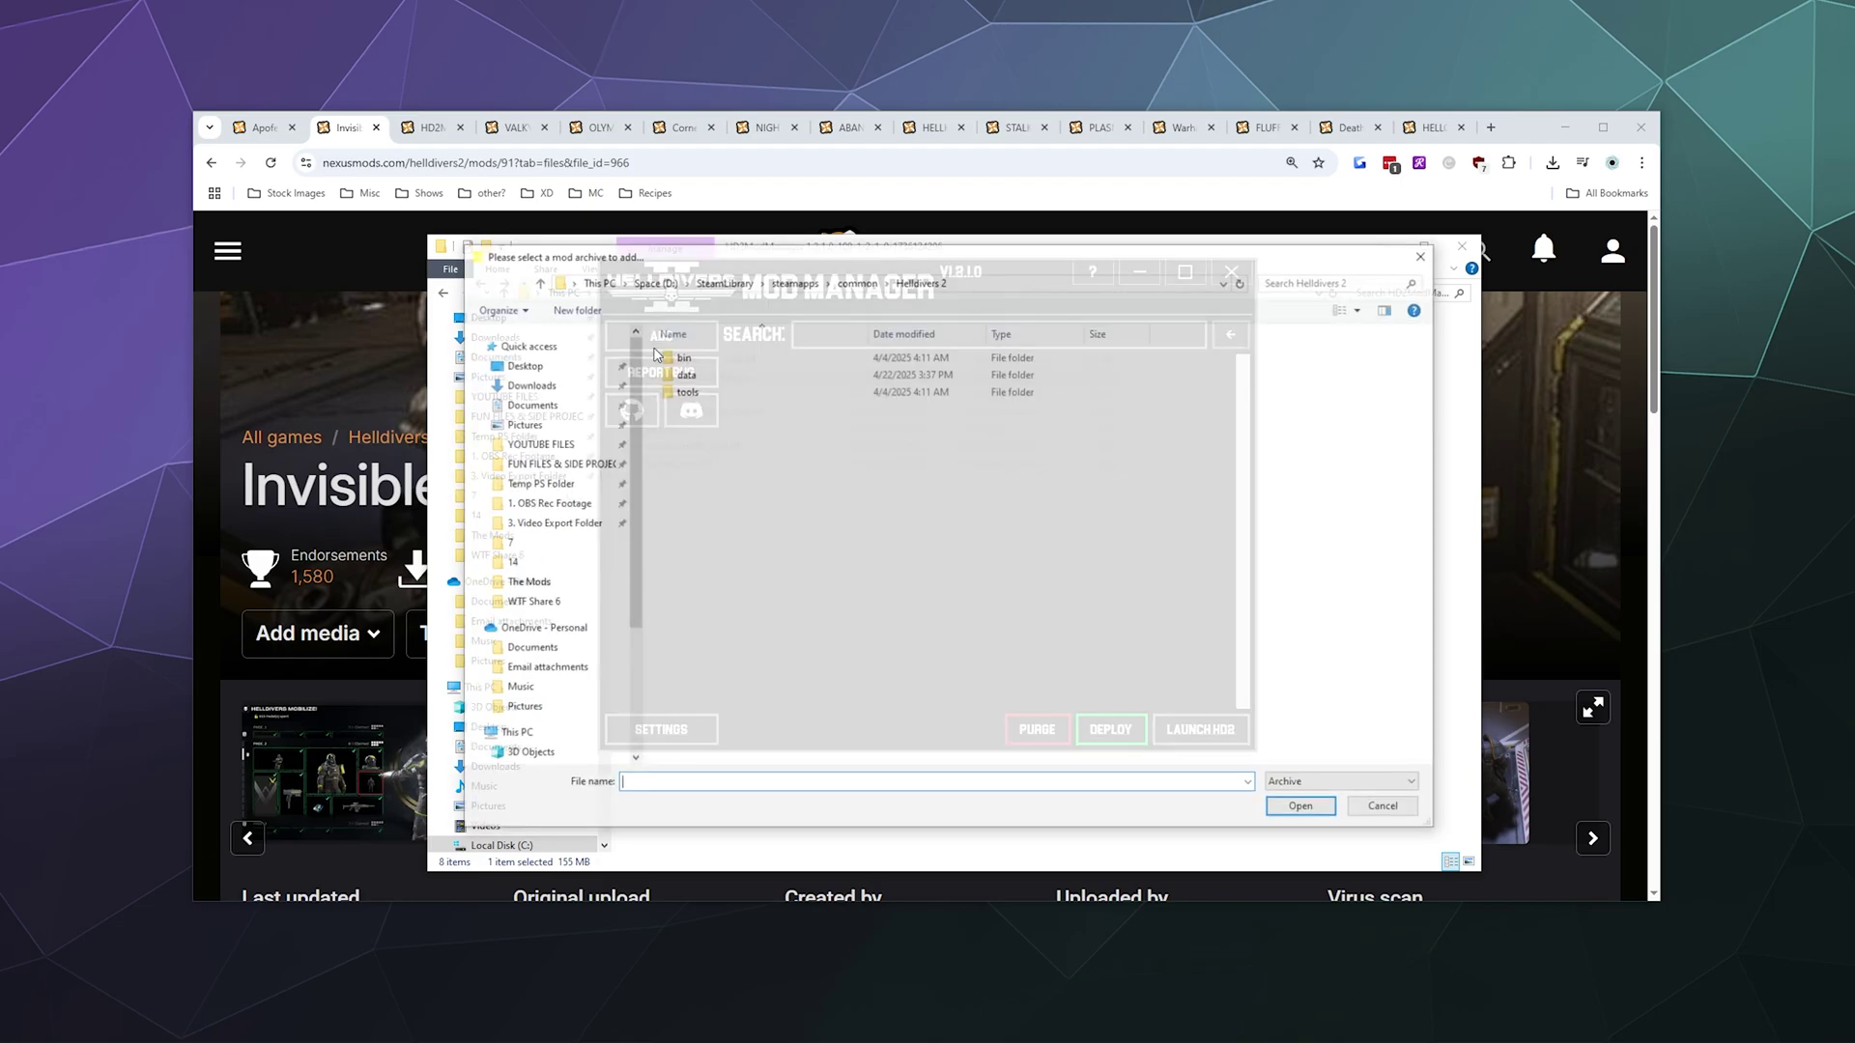
scroll(541, 376, up, 3)
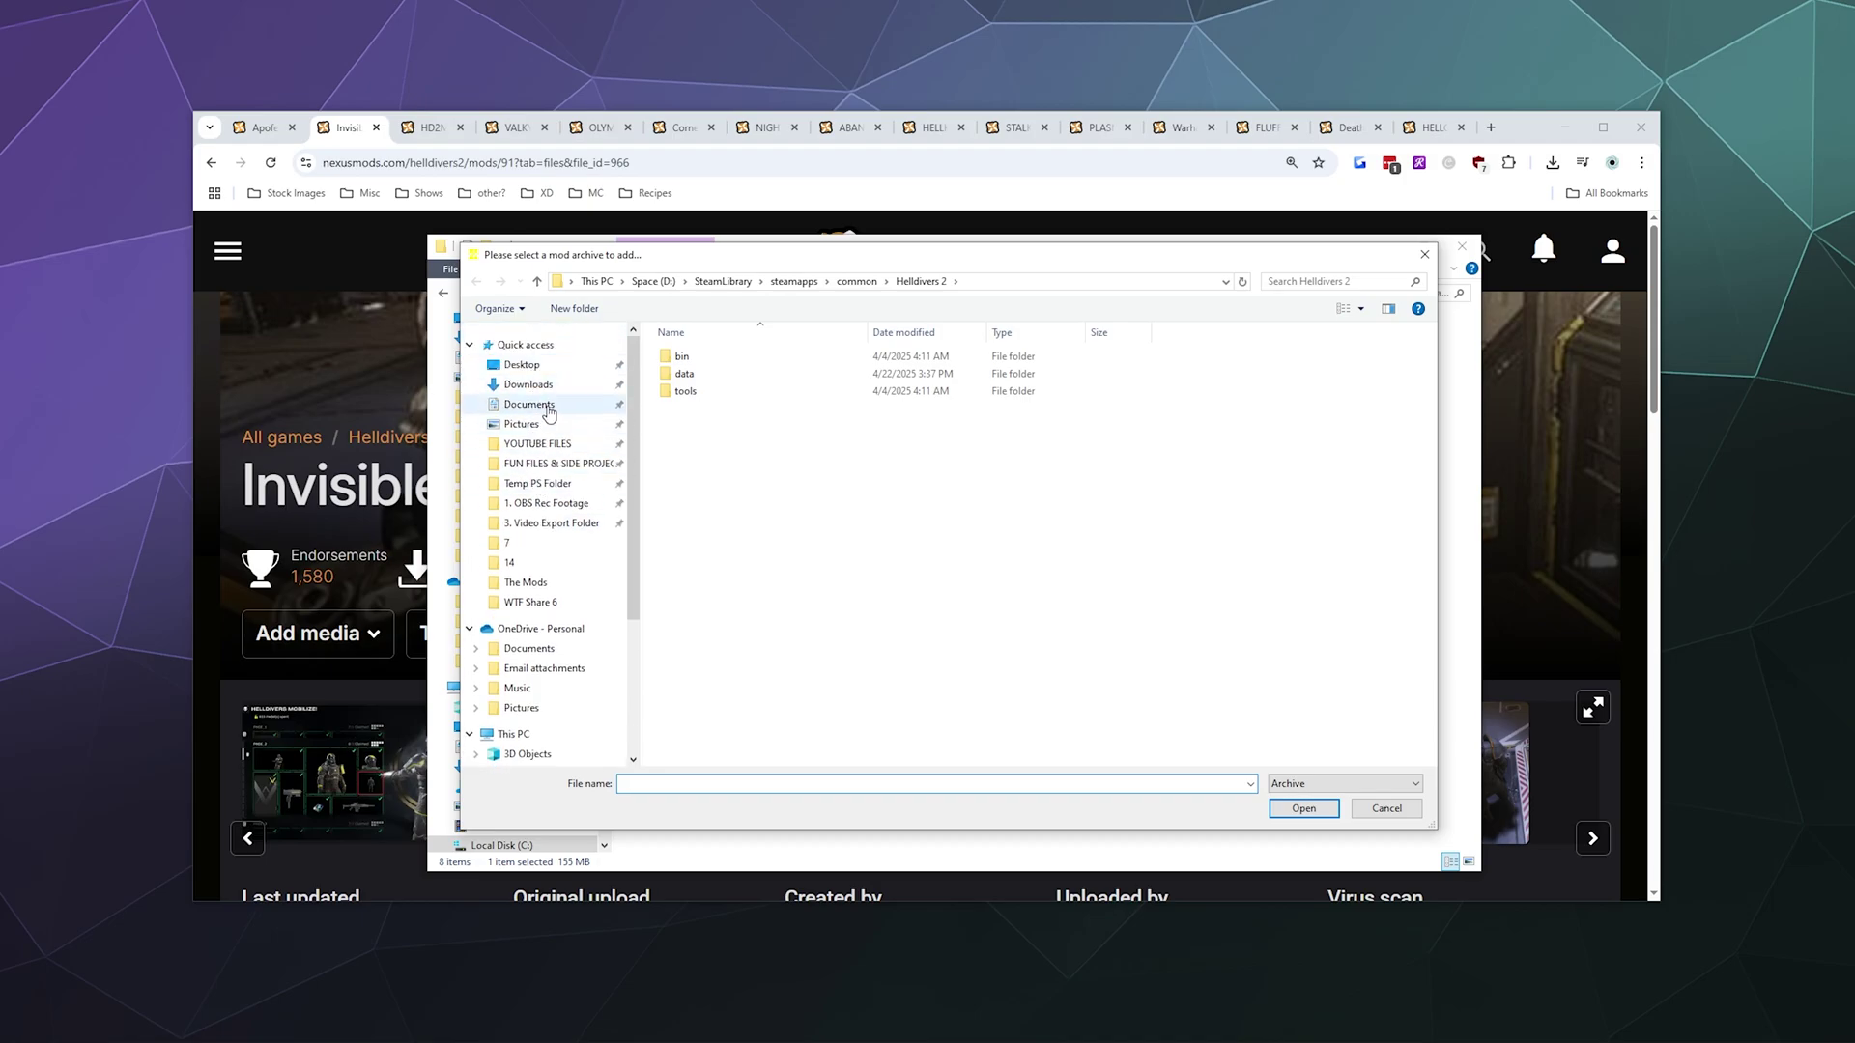
click(549, 386)
double_click(727, 539)
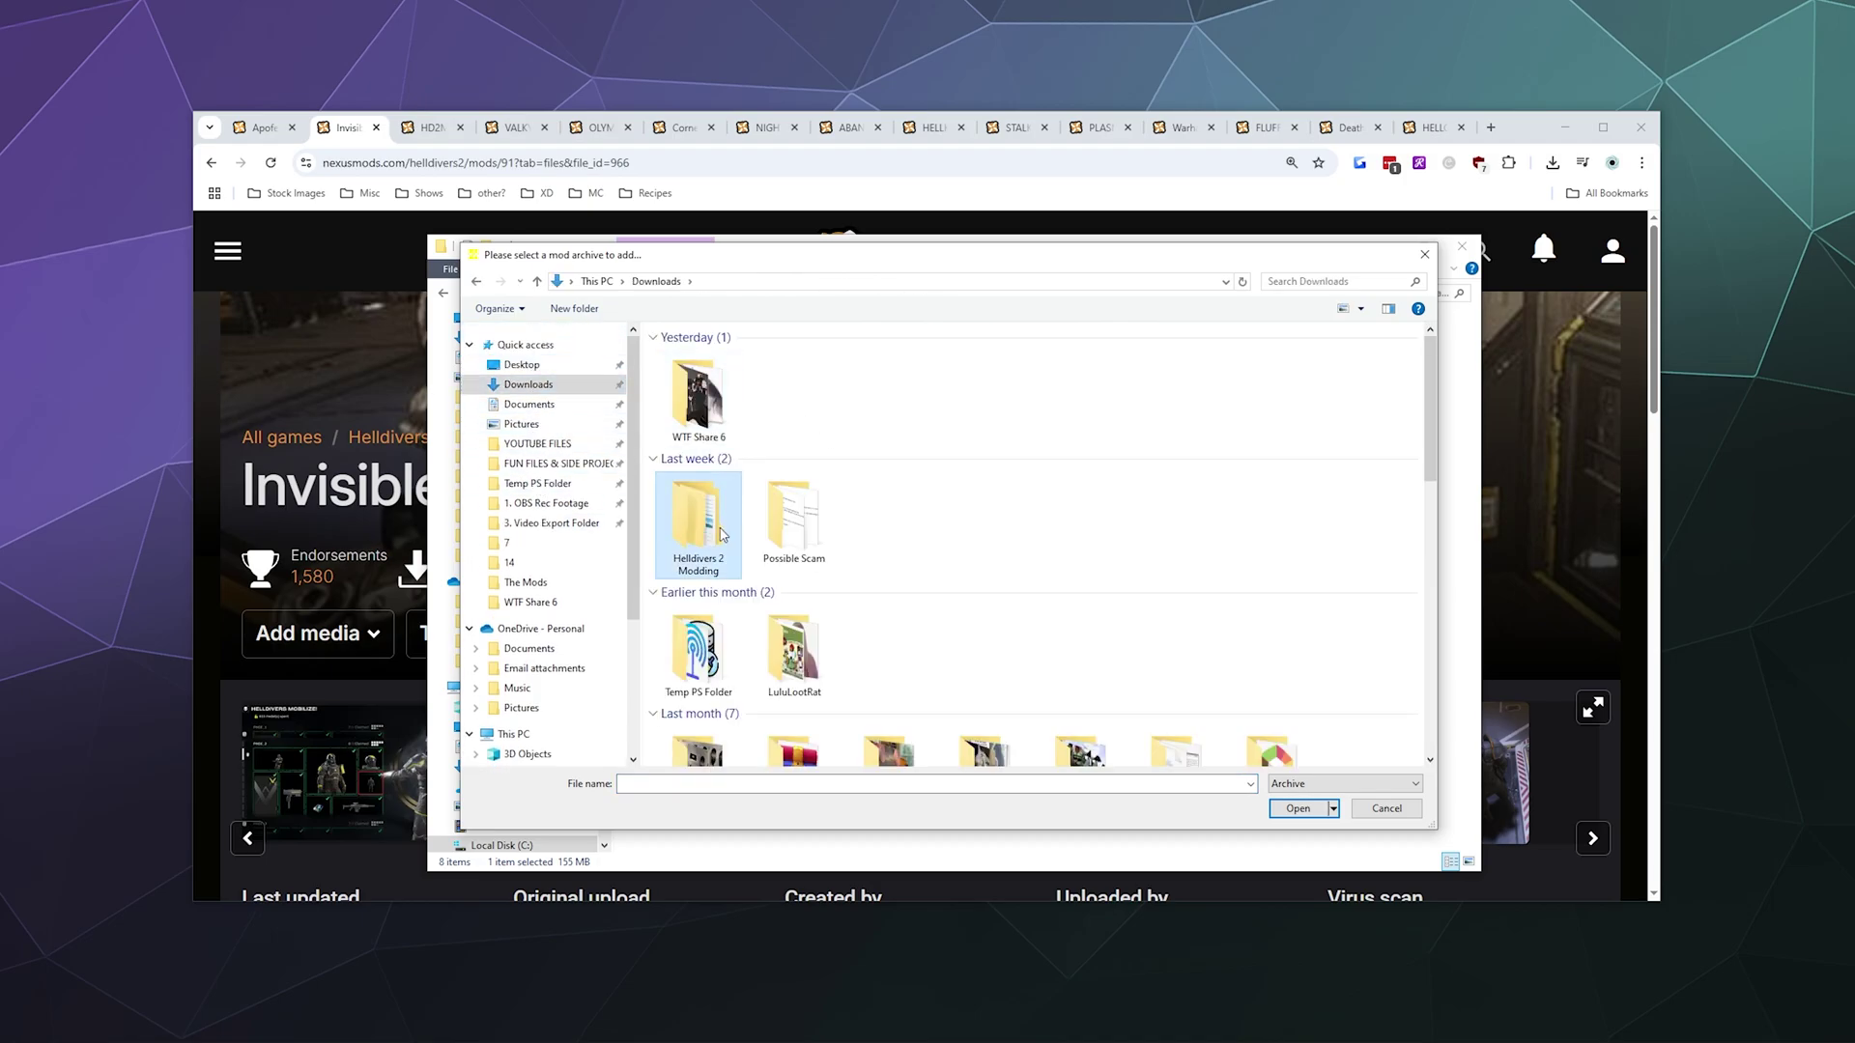
double_click(723, 375)
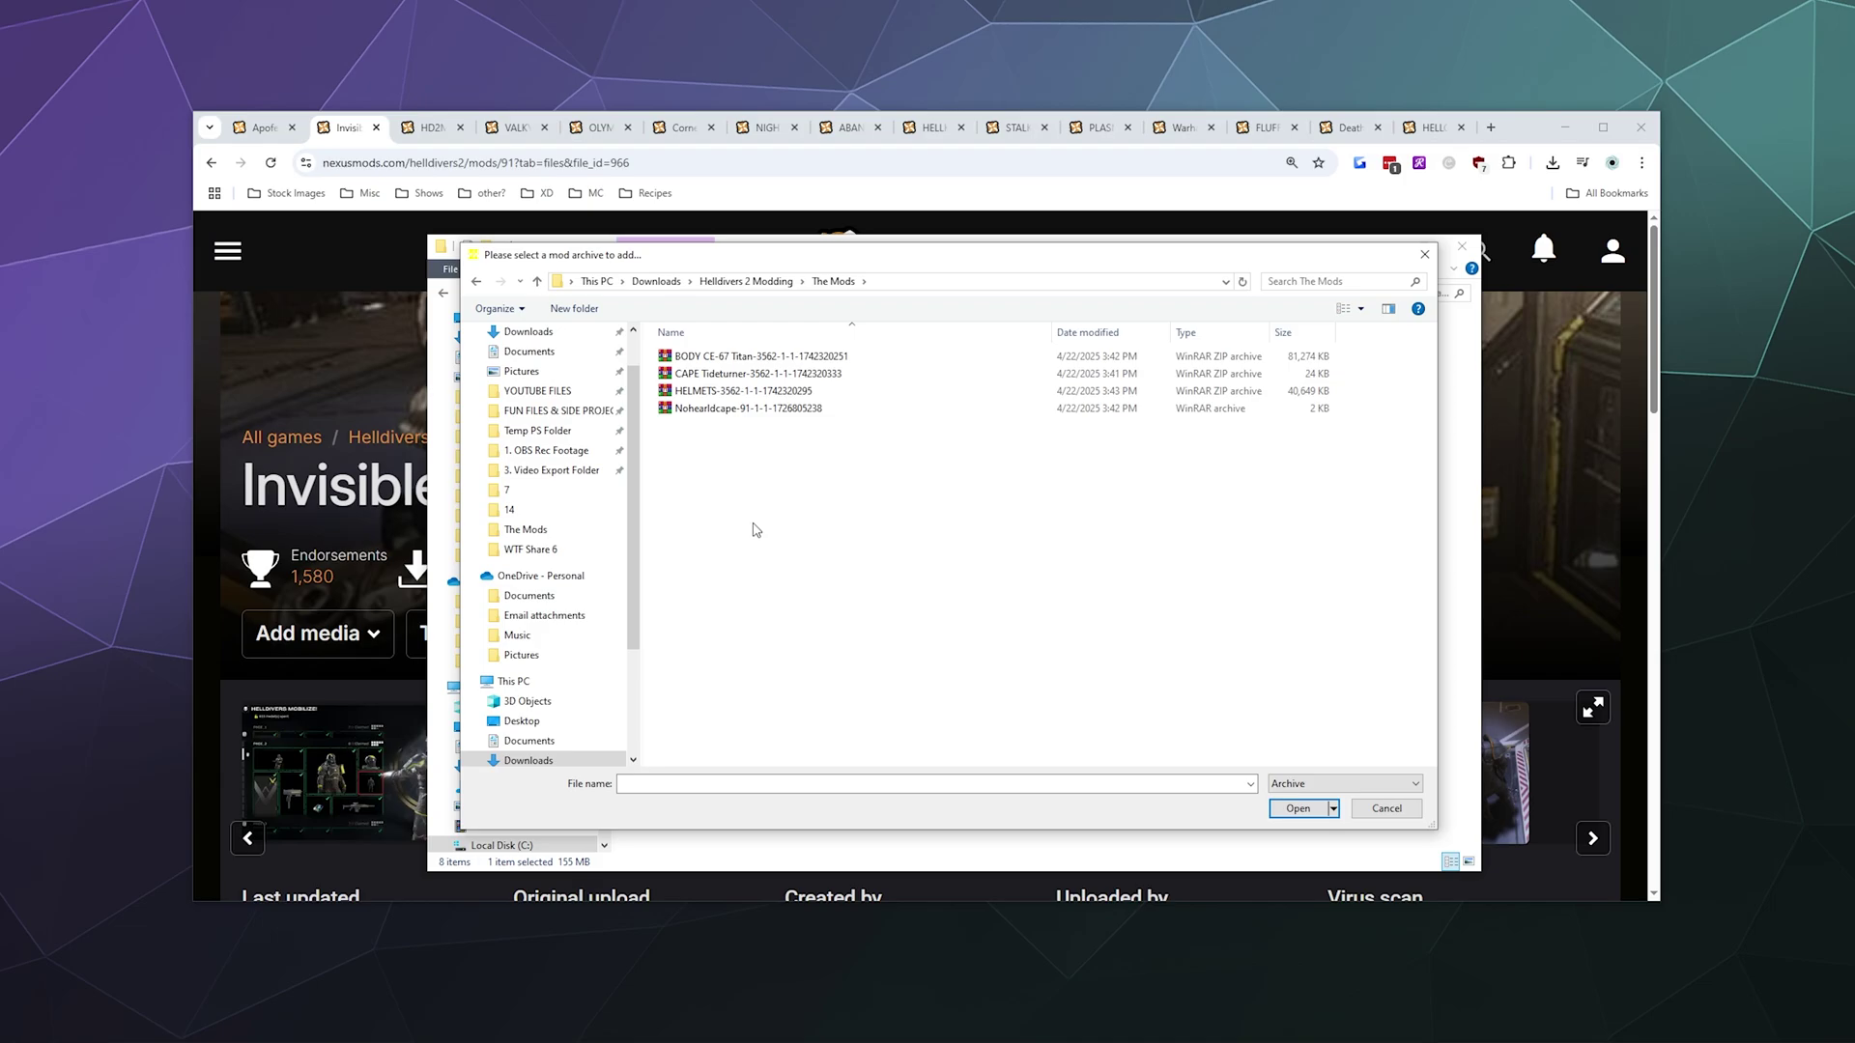
click(715, 358)
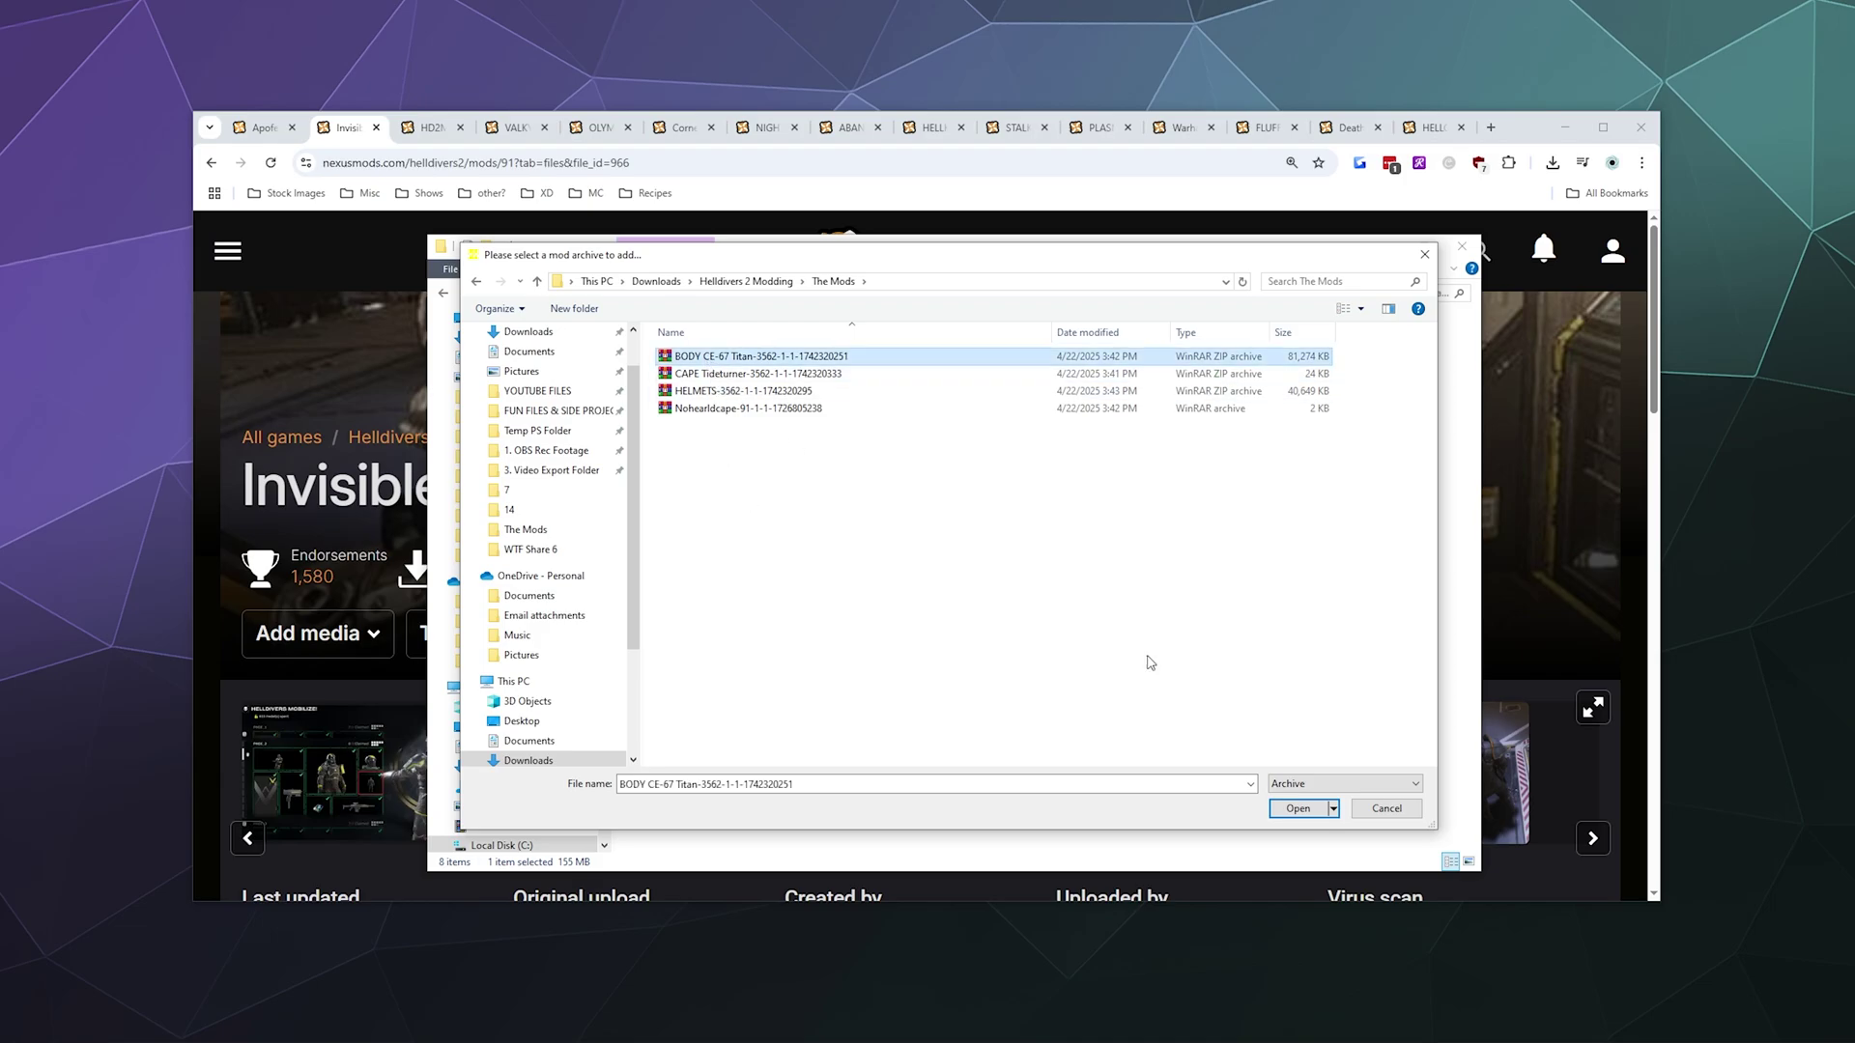
click(1301, 813)
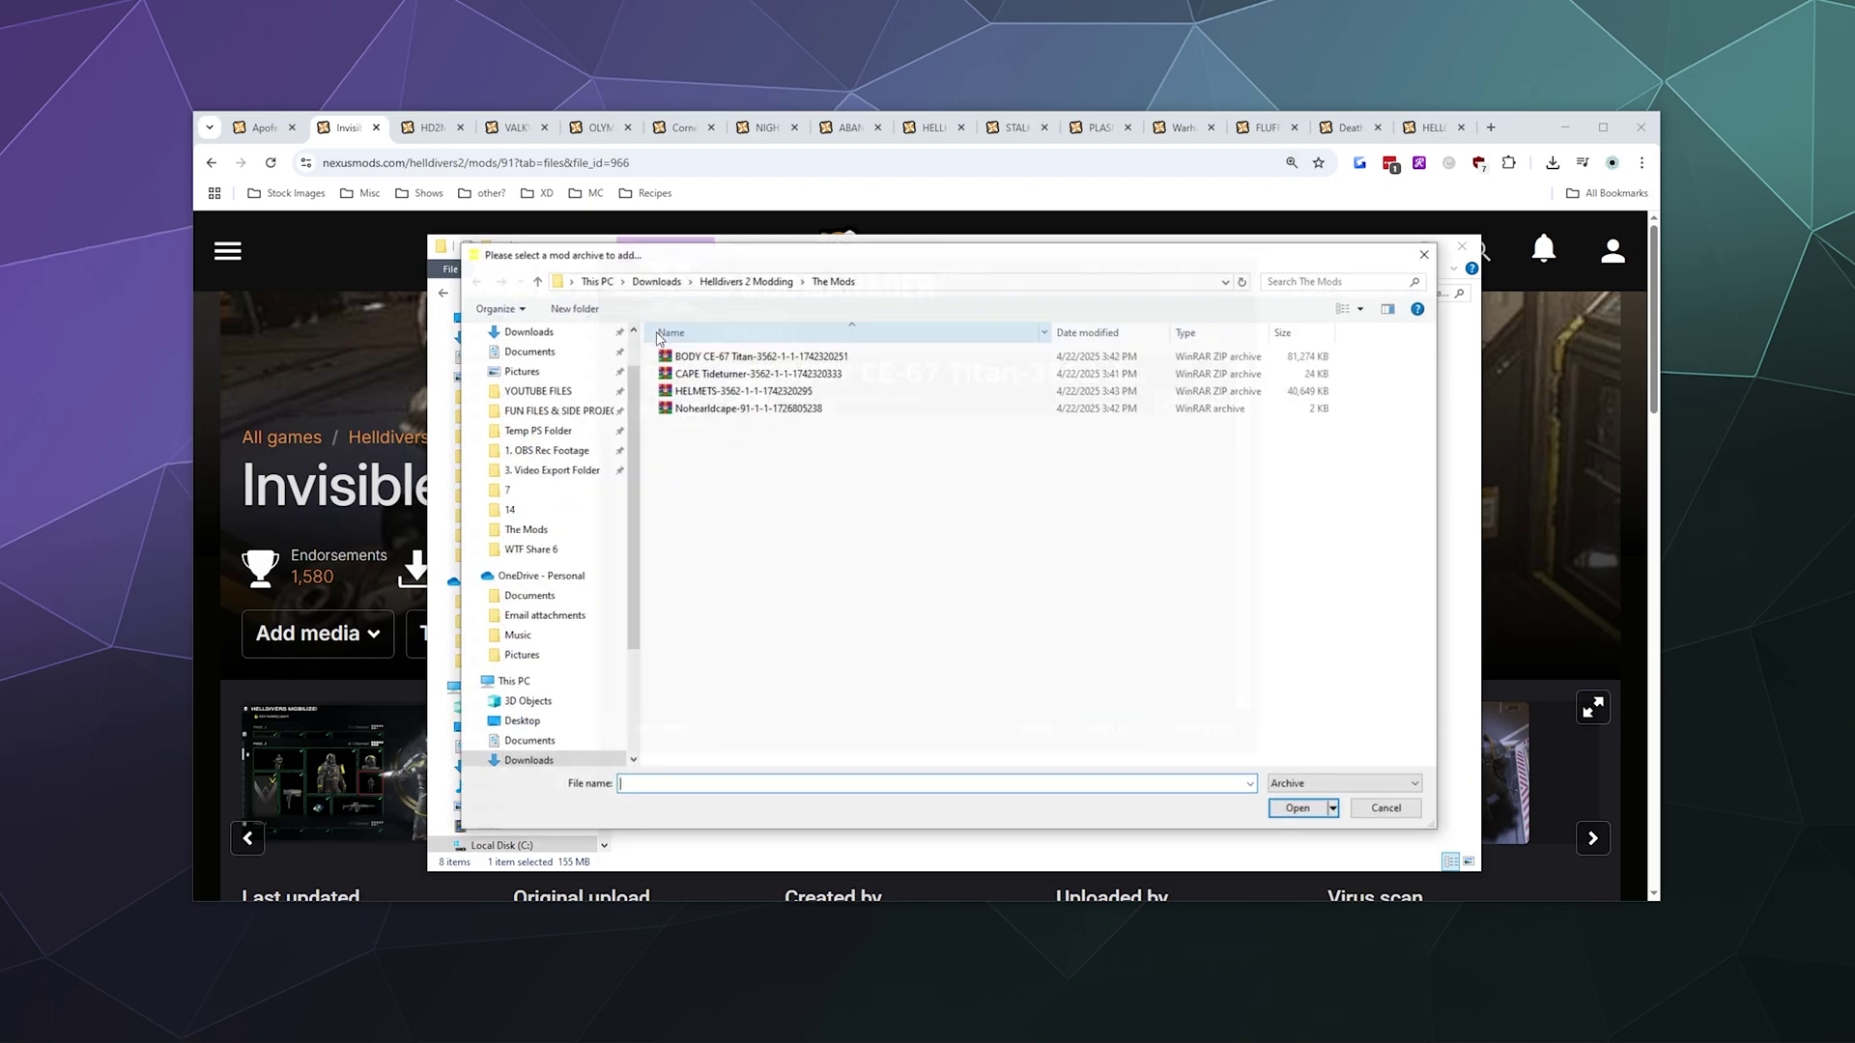
- Add the CAPE Tideturner and HELMETS archives from The Mods folder to the mod list
click(715, 374)
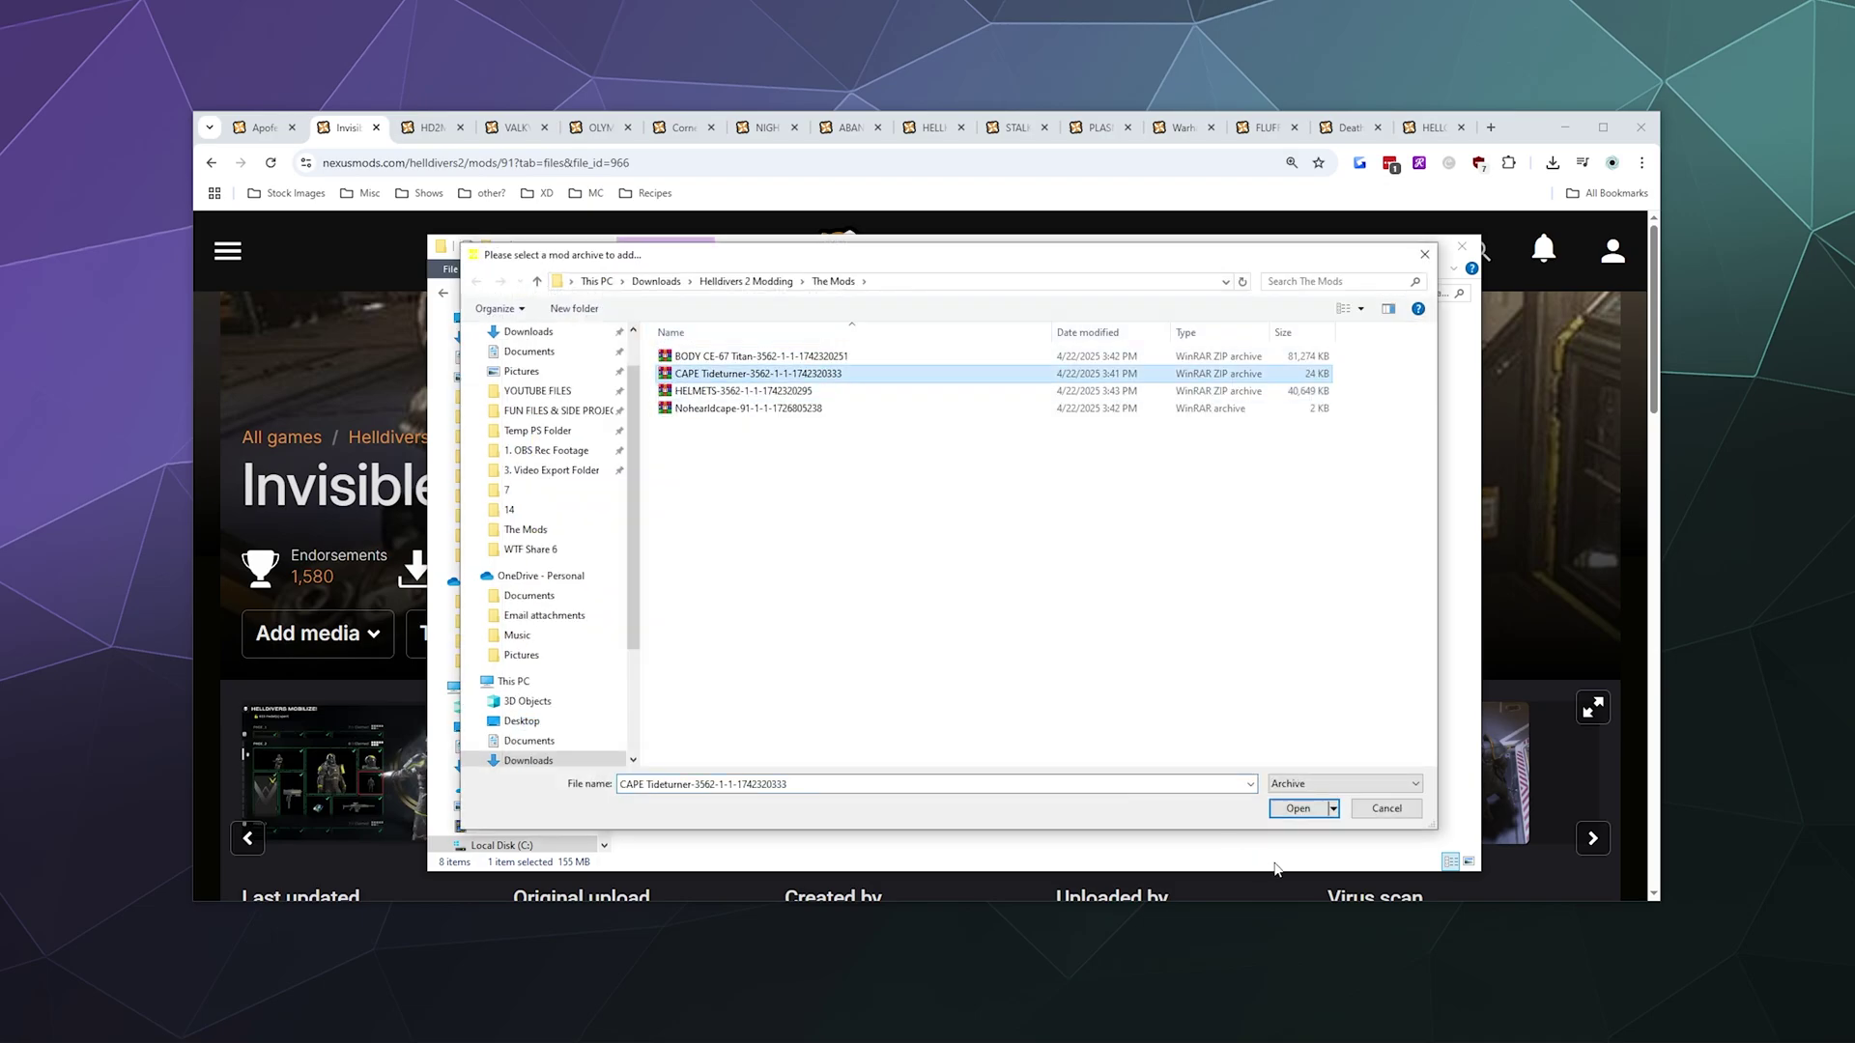
click(1301, 816)
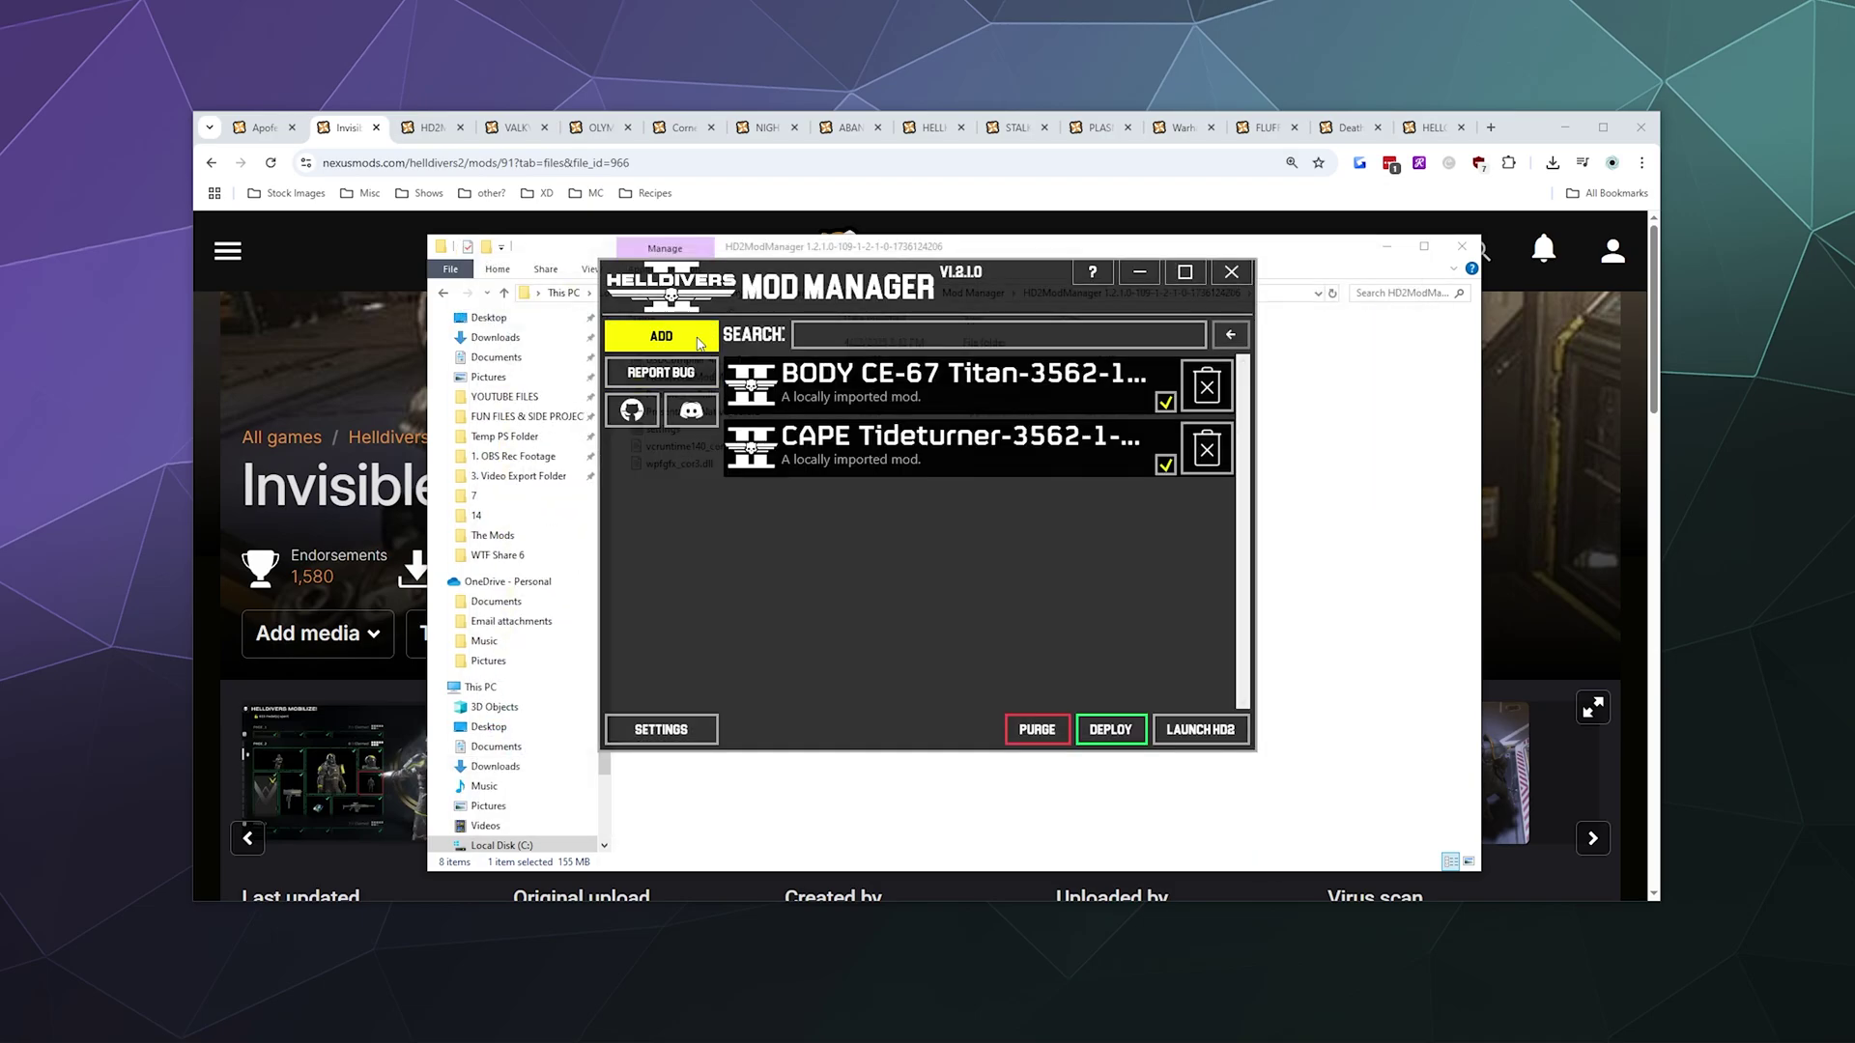
click(661, 337)
click(701, 391)
click(1301, 810)
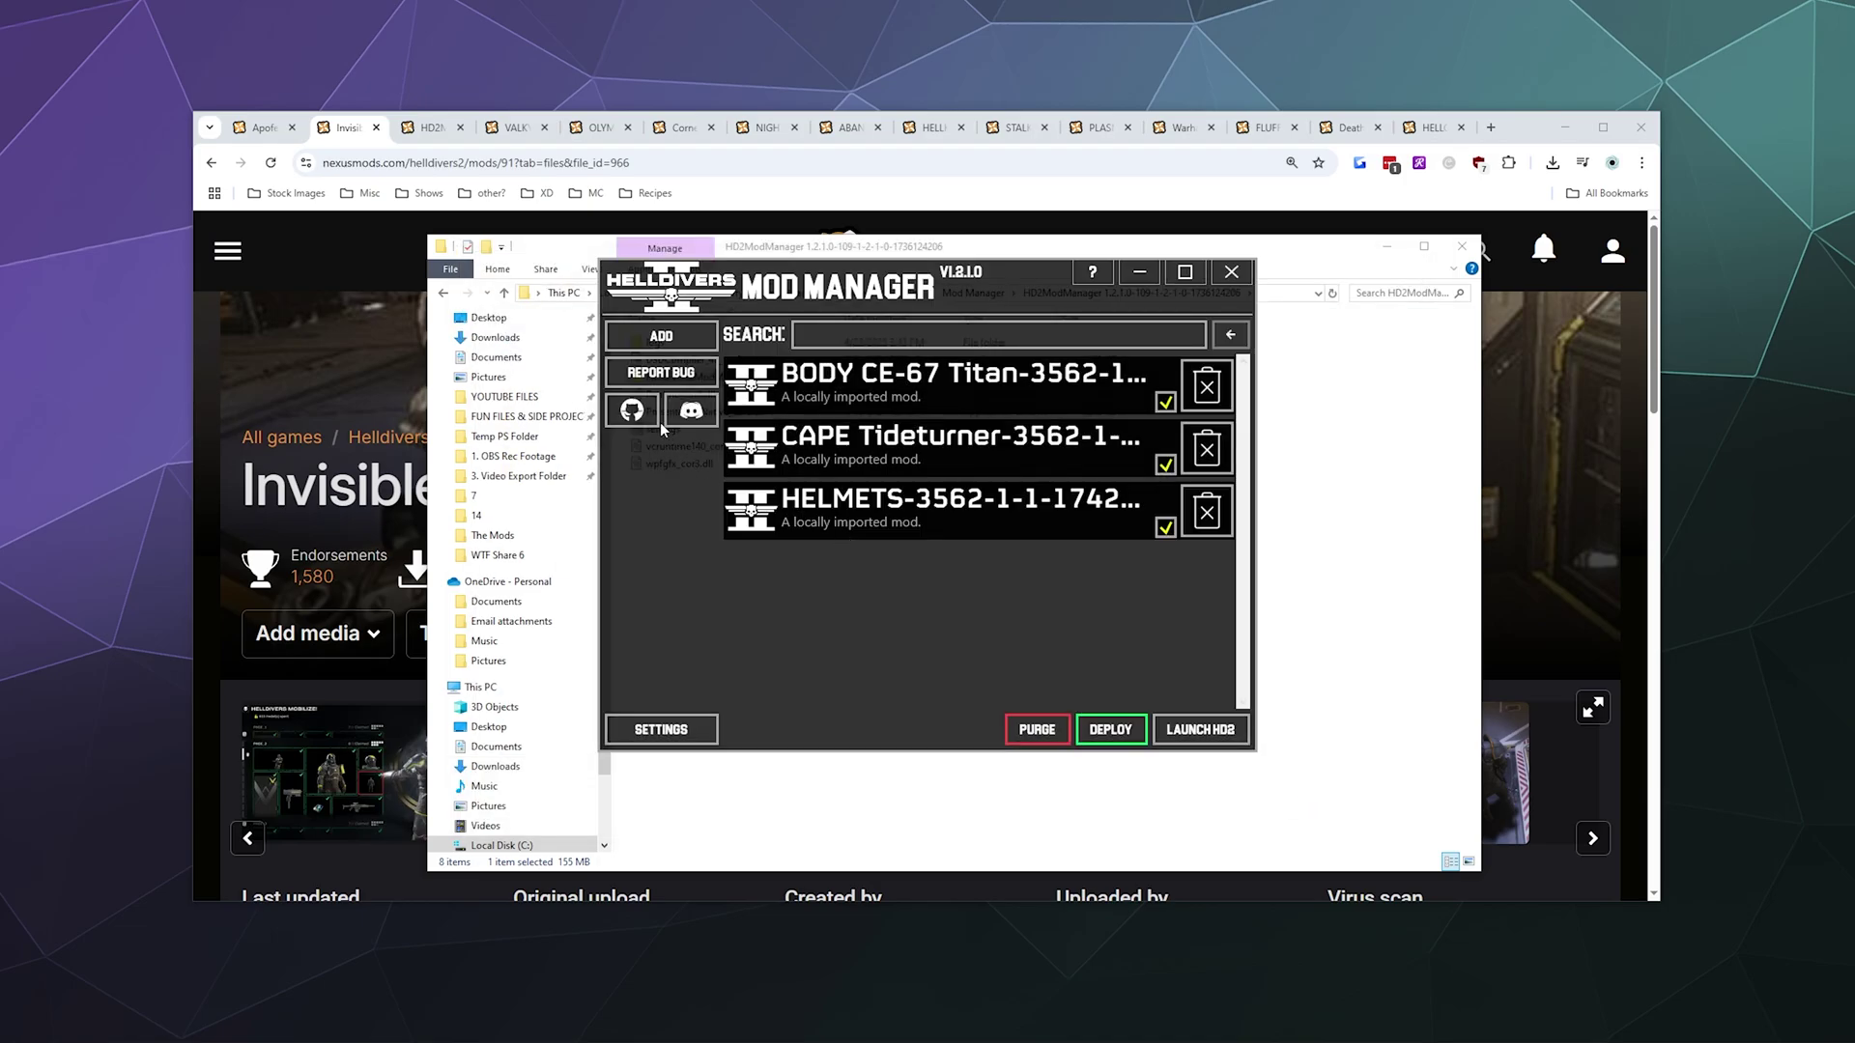
- Add the Nohearldcape archive from The Mods folder to the mod list
click(661, 337)
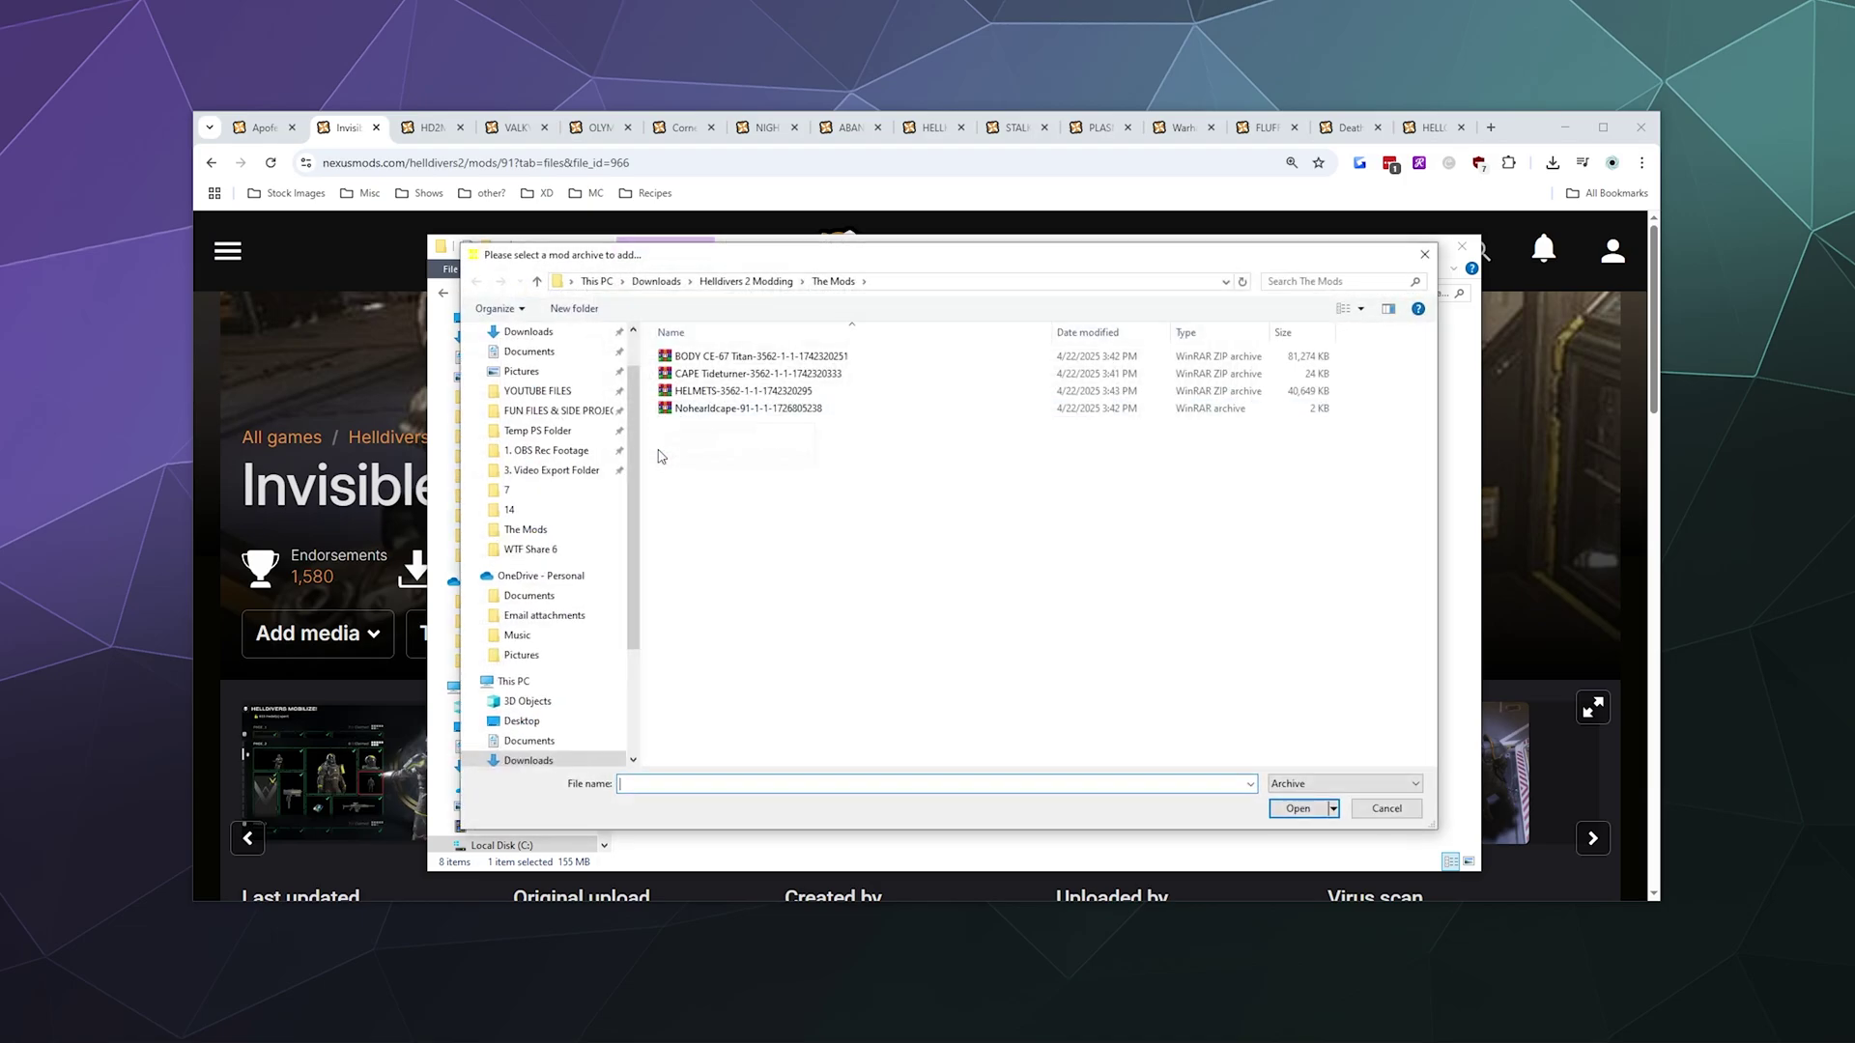
click(691, 410)
click(1300, 811)
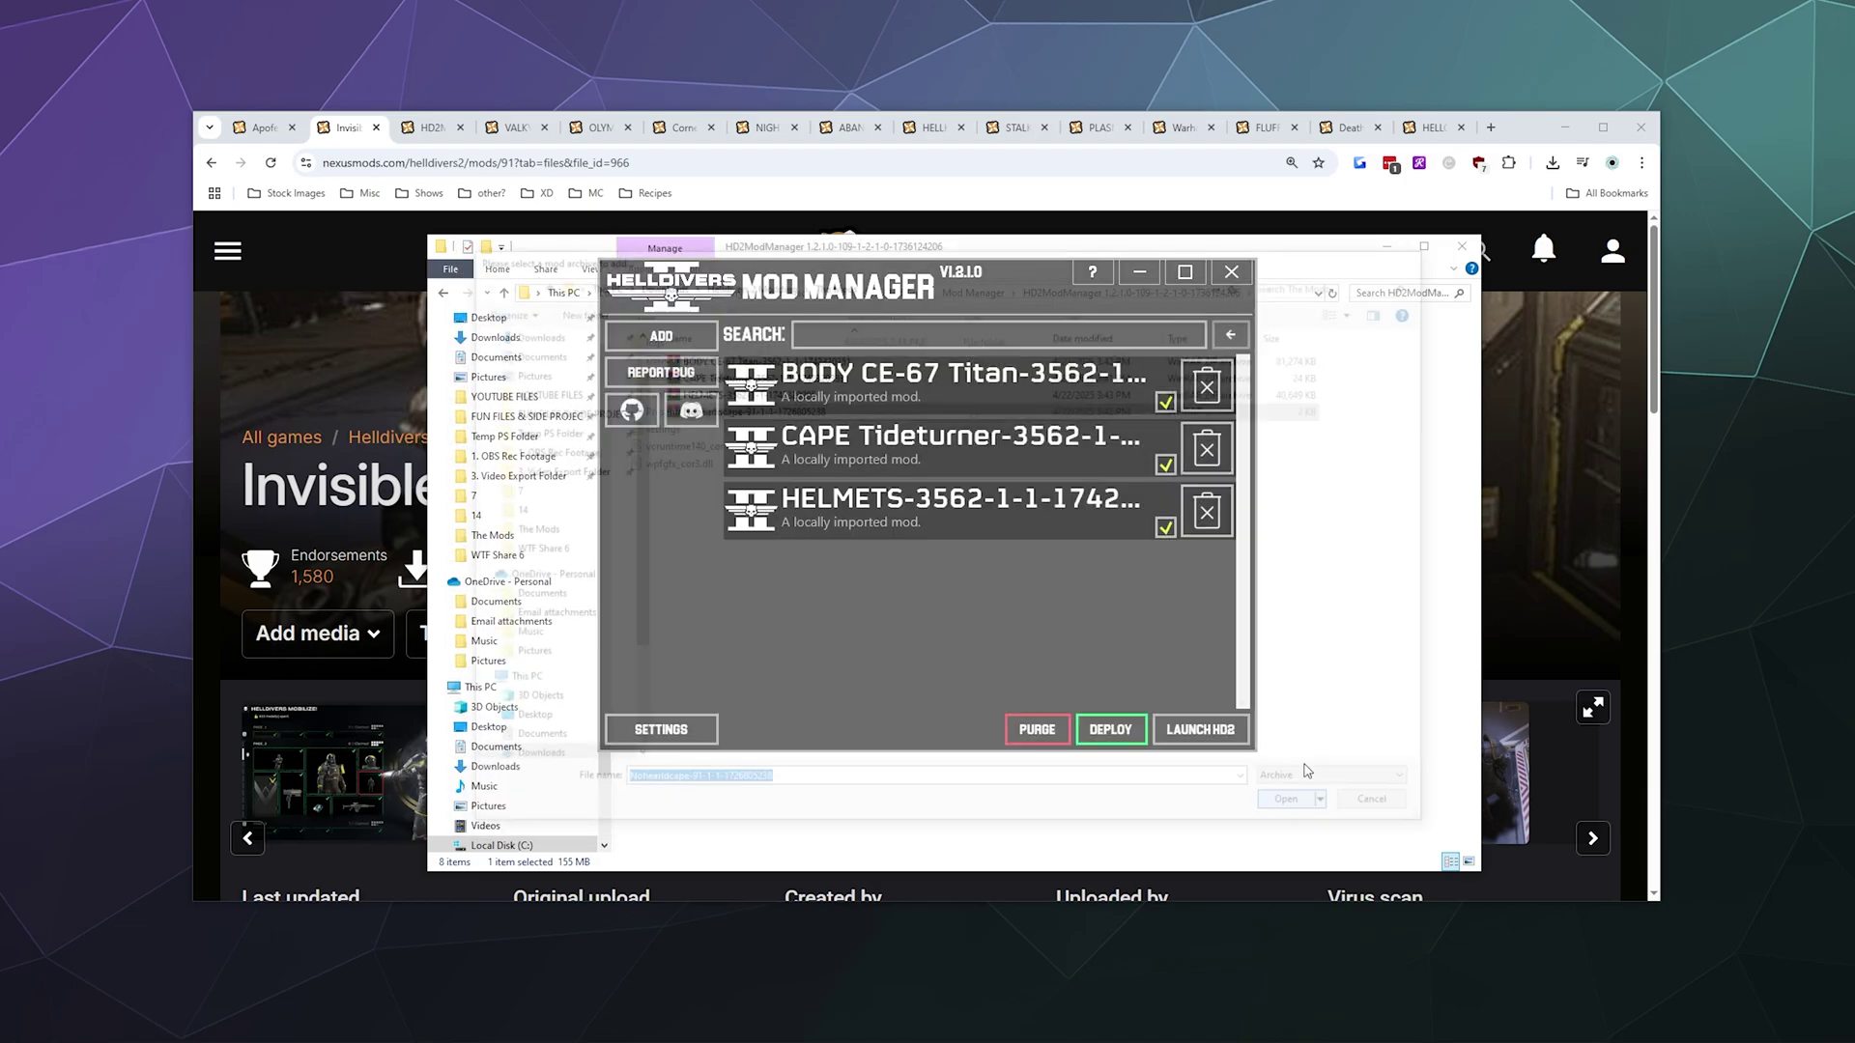
- Deploy the added mods, acknowledge the result, and launch Helldivers 2 from the mod manager
click(1120, 736)
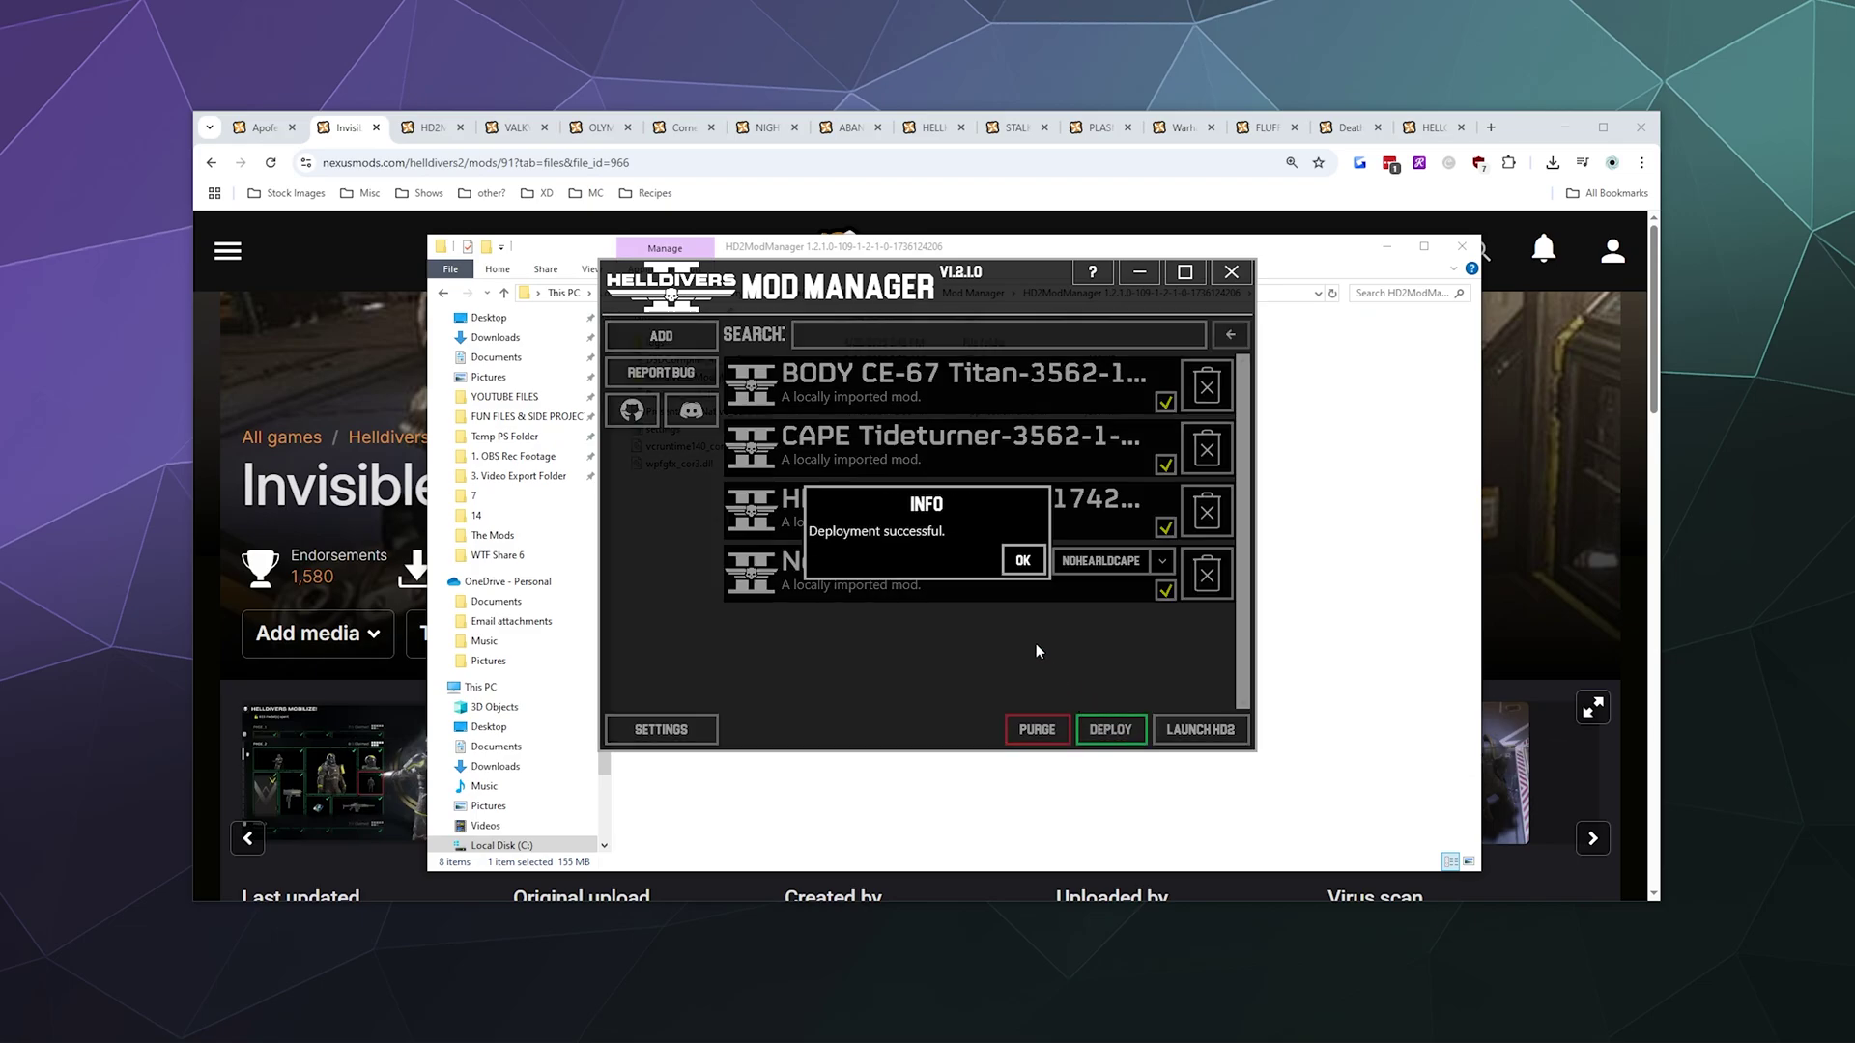
click(1022, 560)
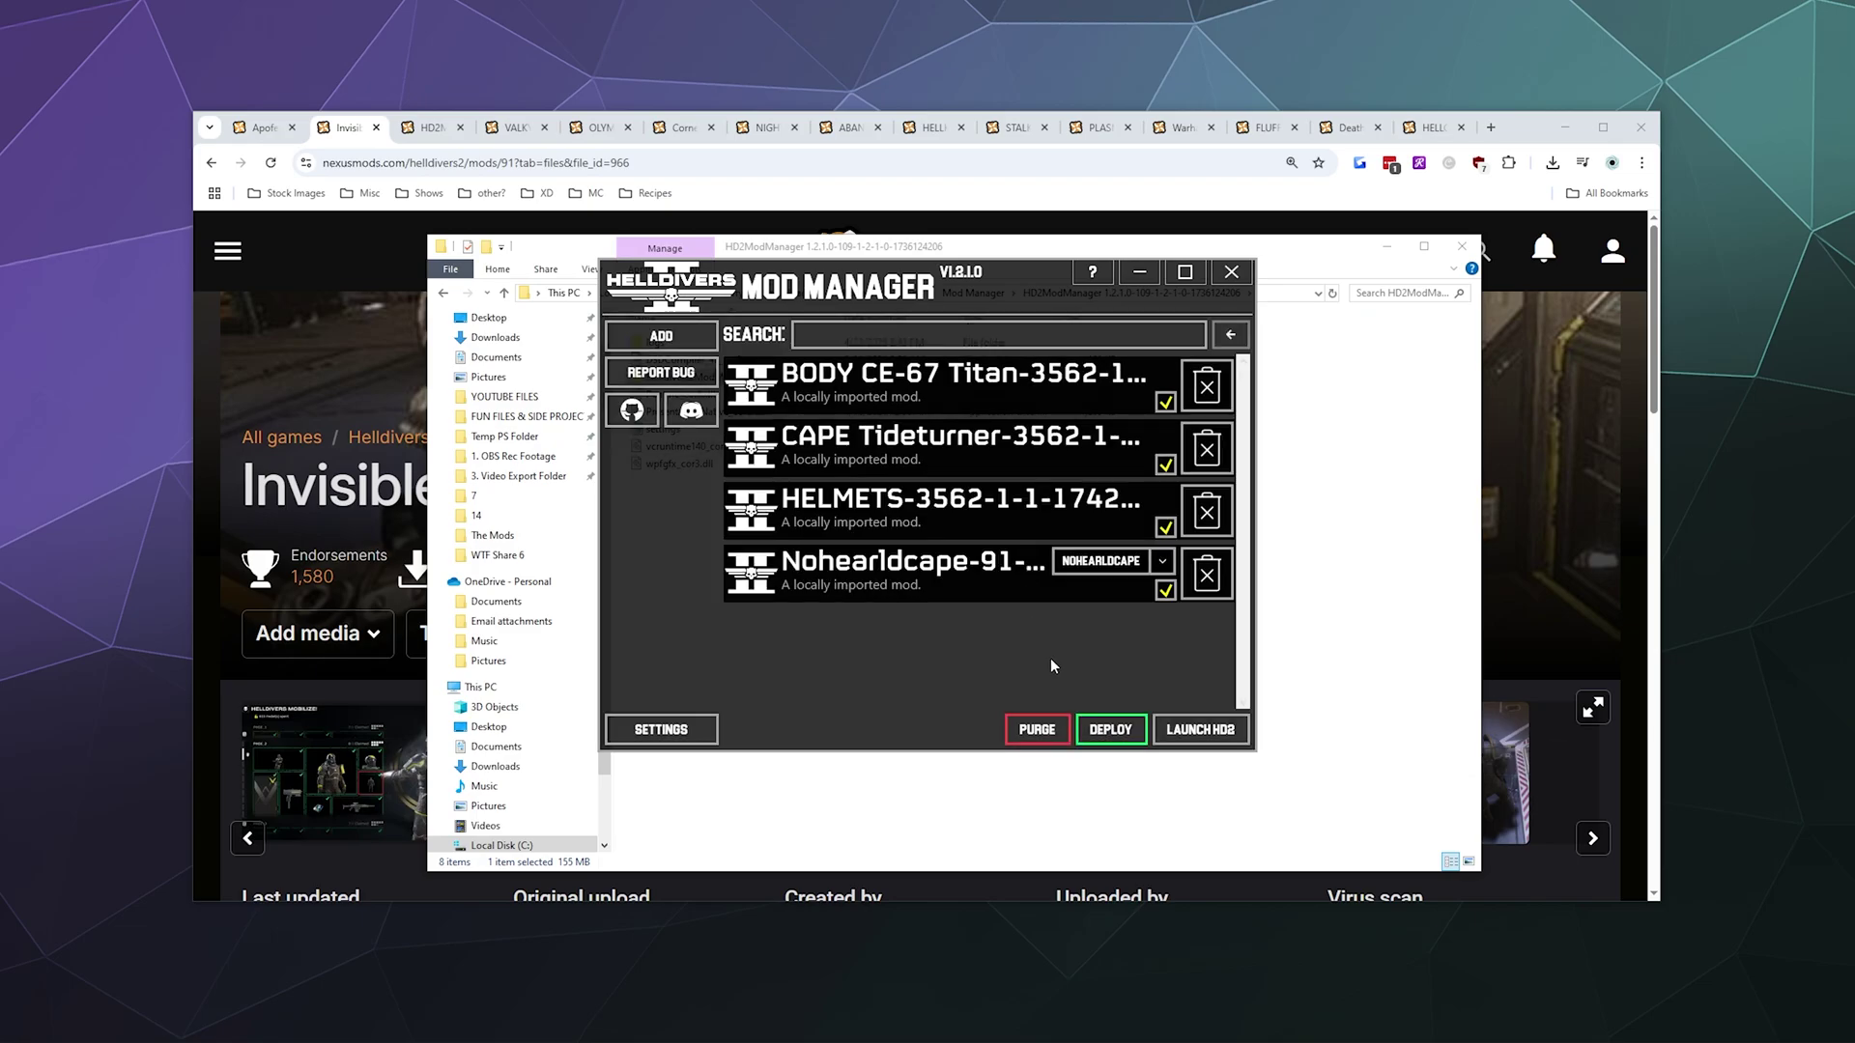
click(1193, 732)
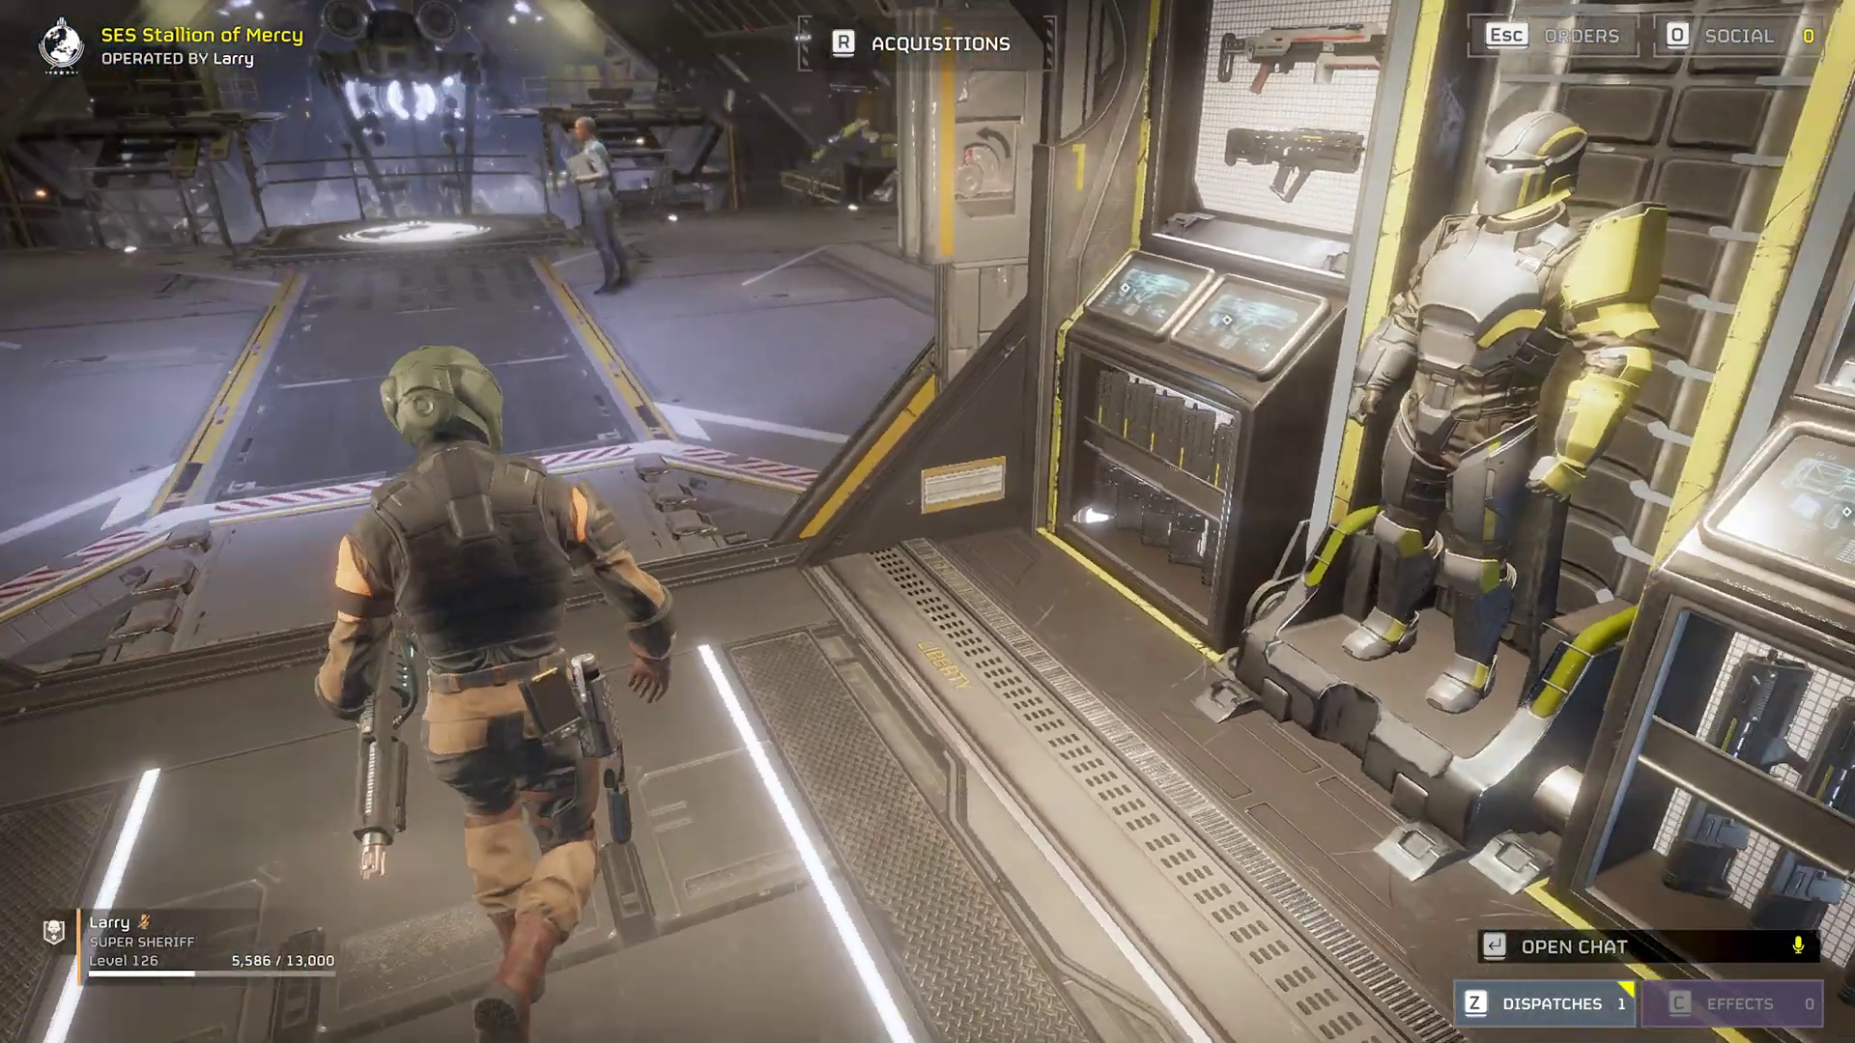
- Open the ship's armory and look at the Brawny and Lean body types in the character options
key(w)
key(e)
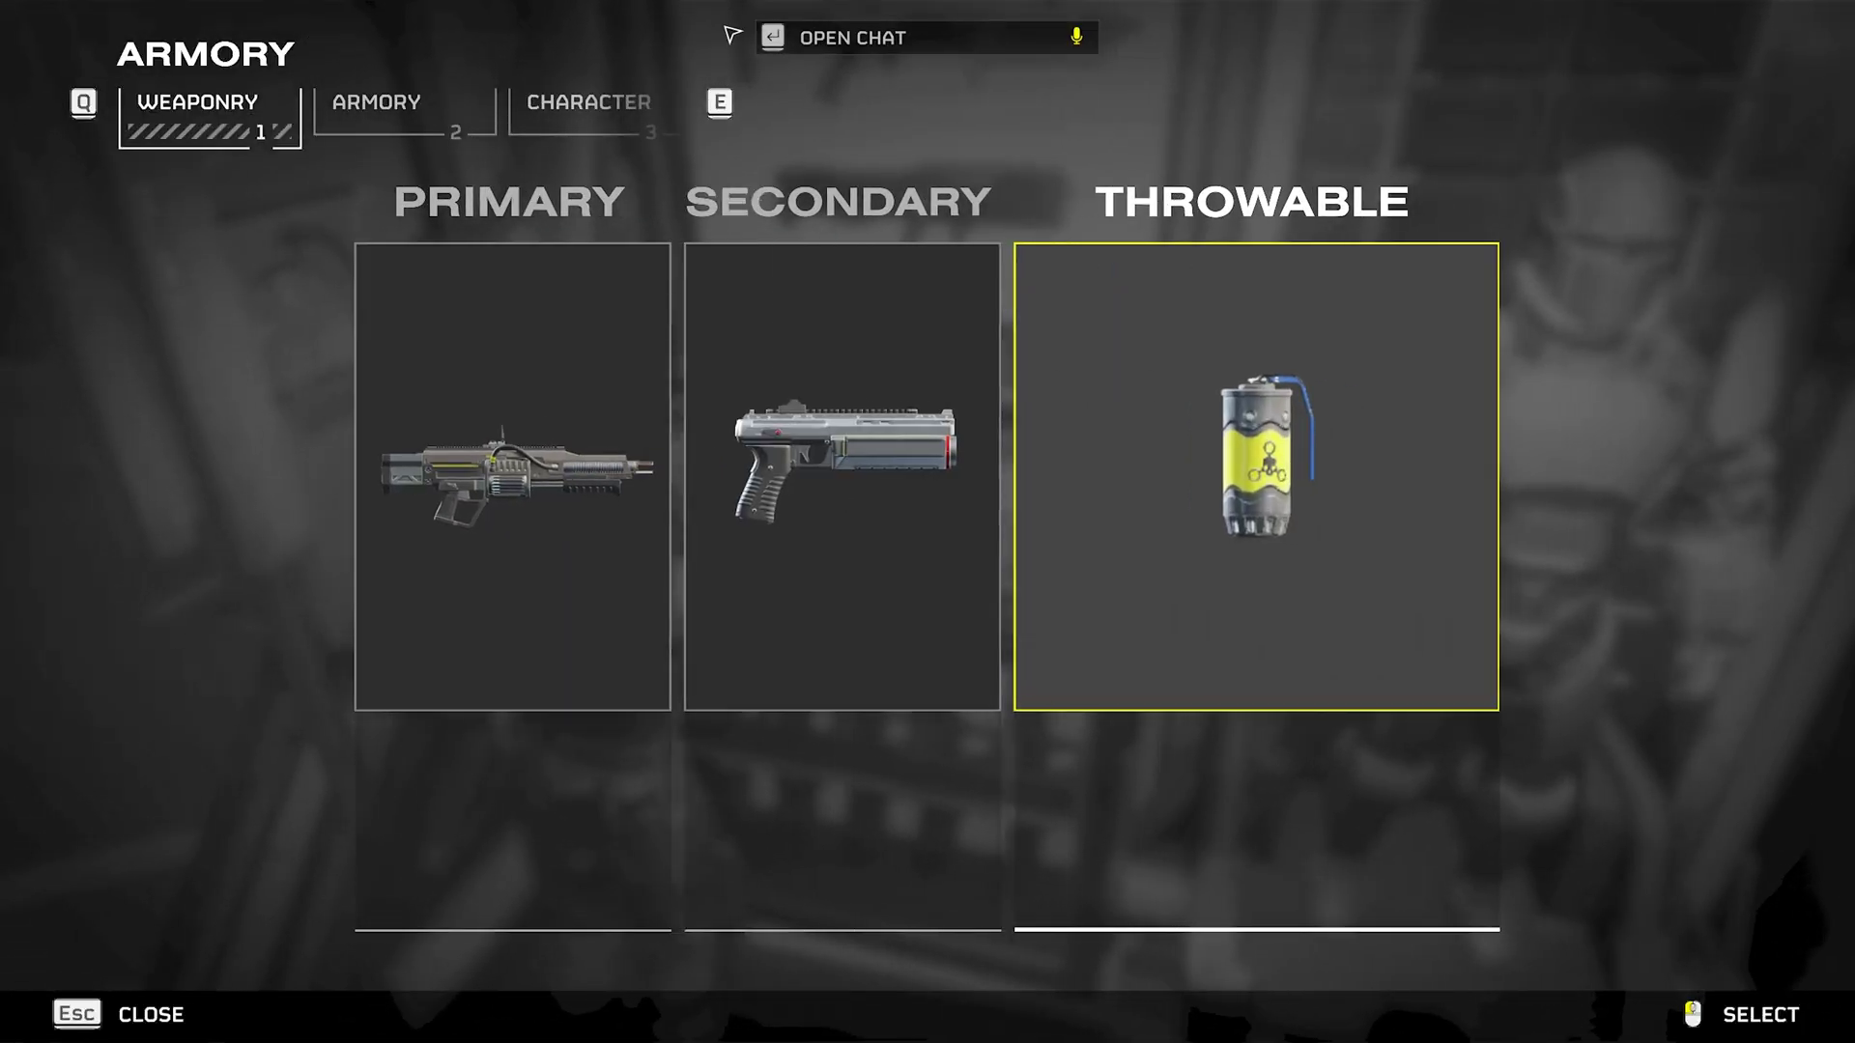
click(582, 130)
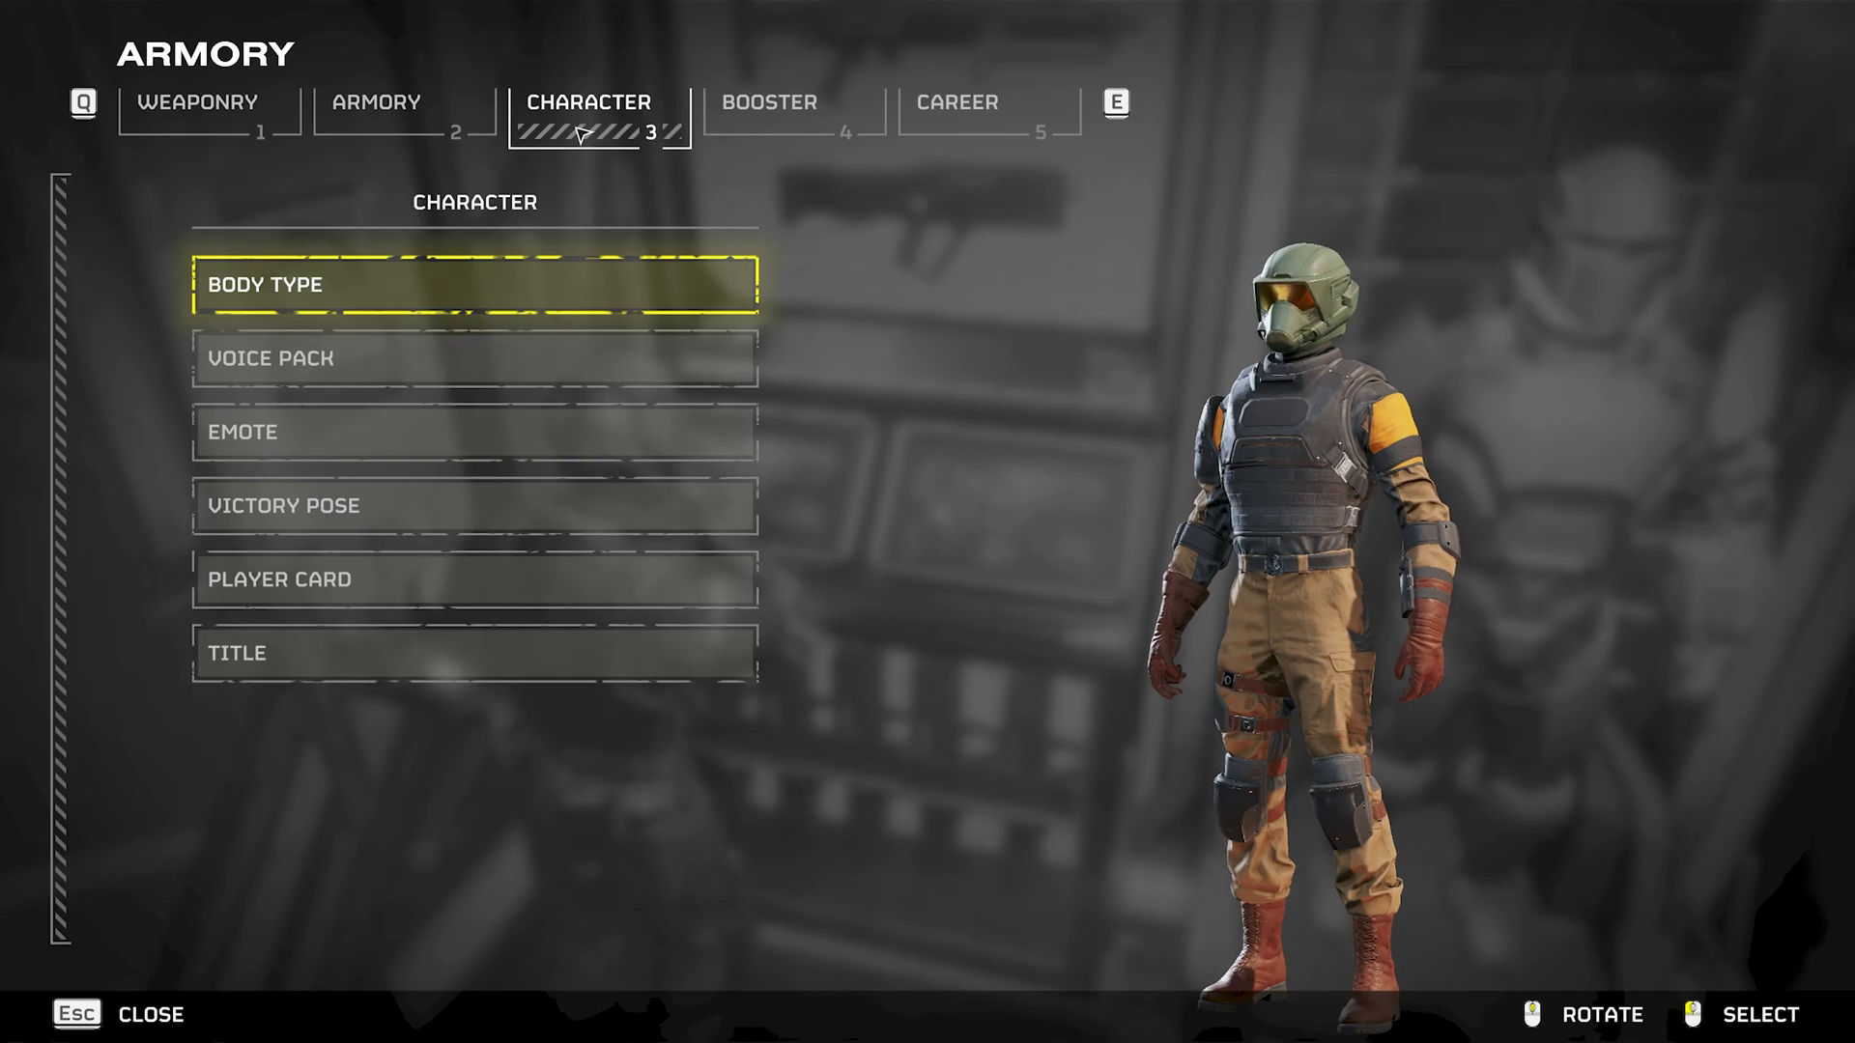
click(416, 290)
mouse_move(417, 295)
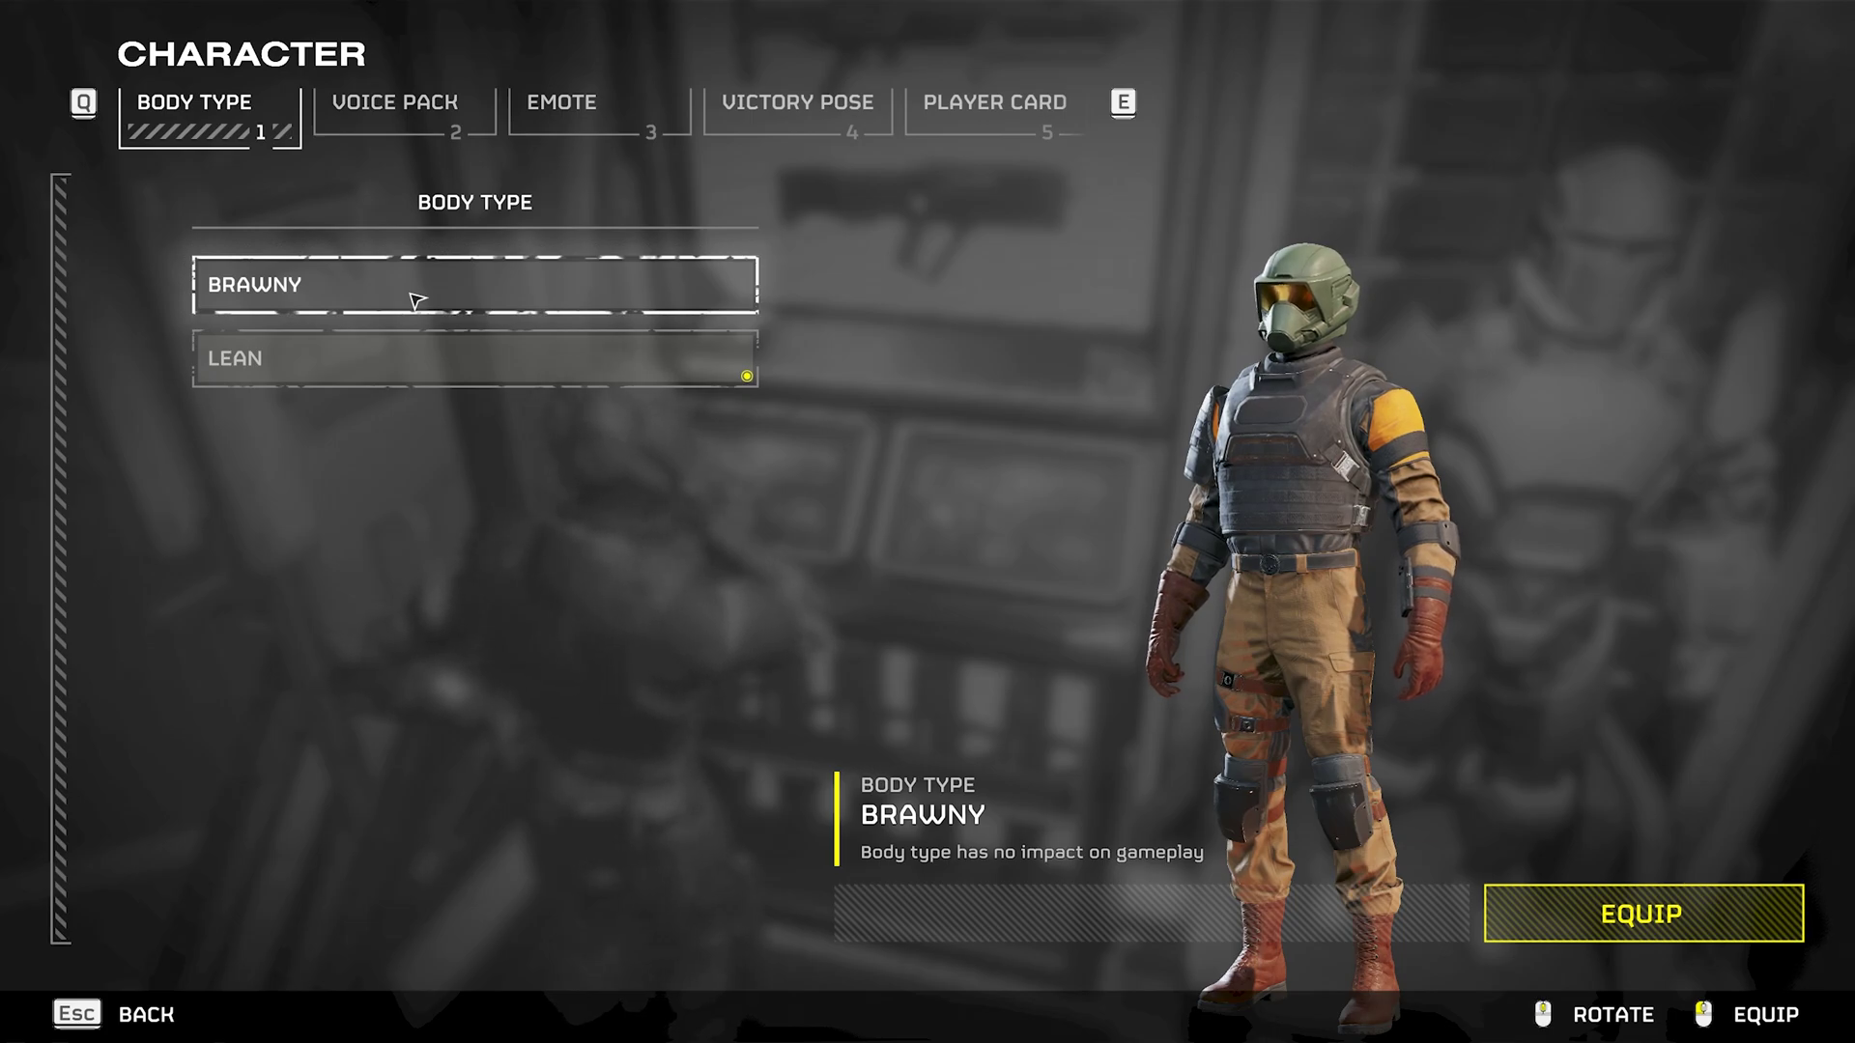
mouse_move(406, 368)
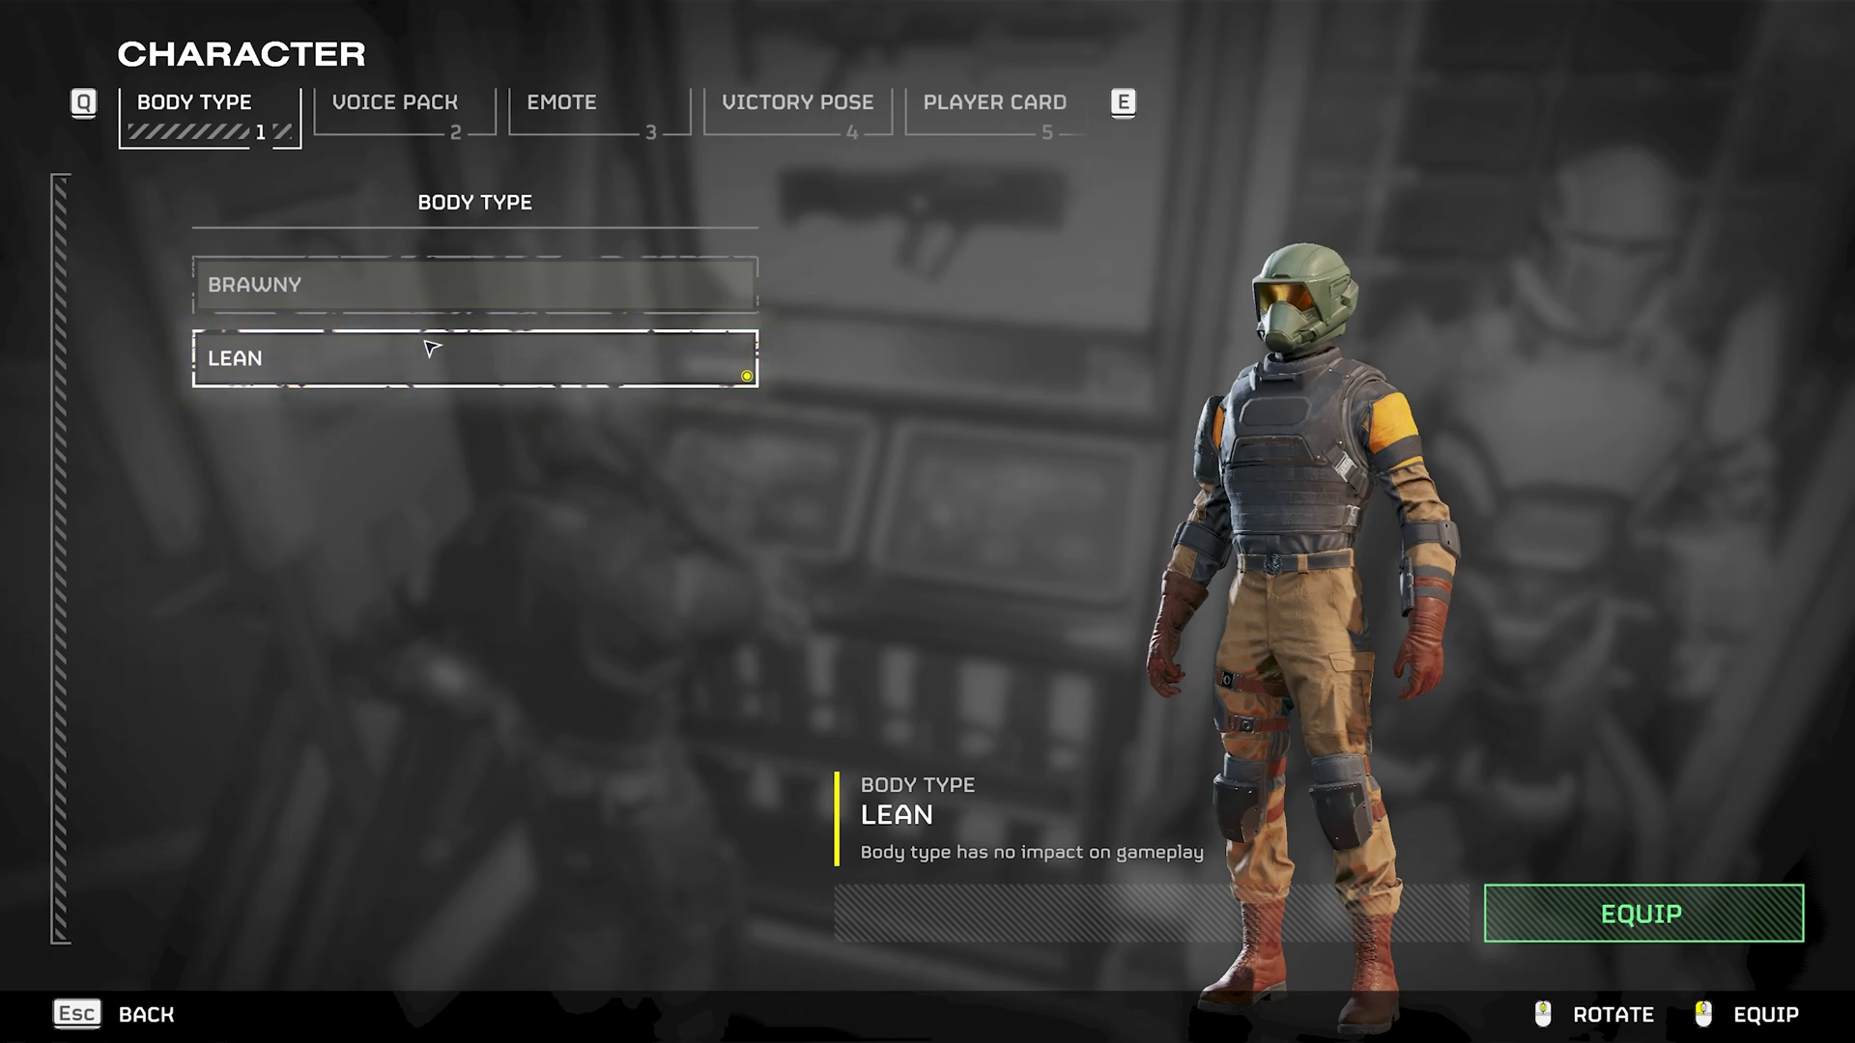
key(Escape)
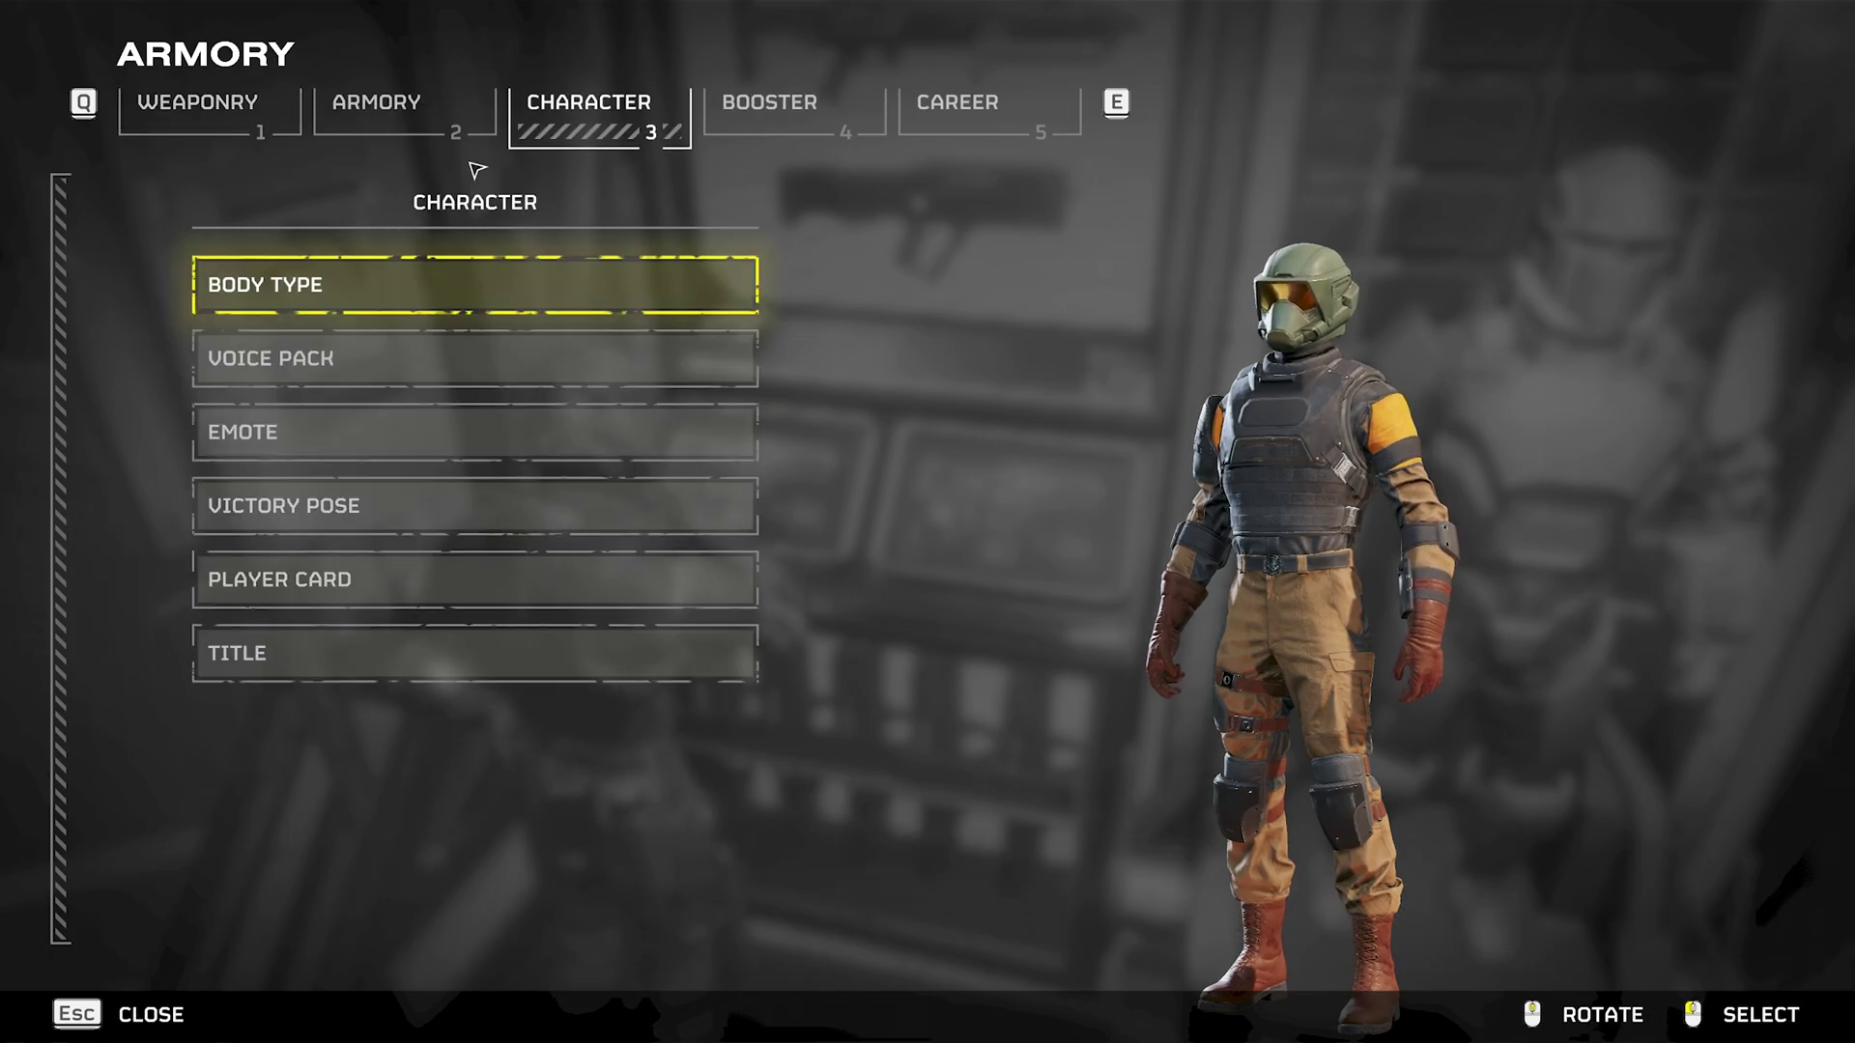
- Equip the CE-67 Titan light armor and rotate the character to inspect the modded body
click(377, 101)
click(520, 372)
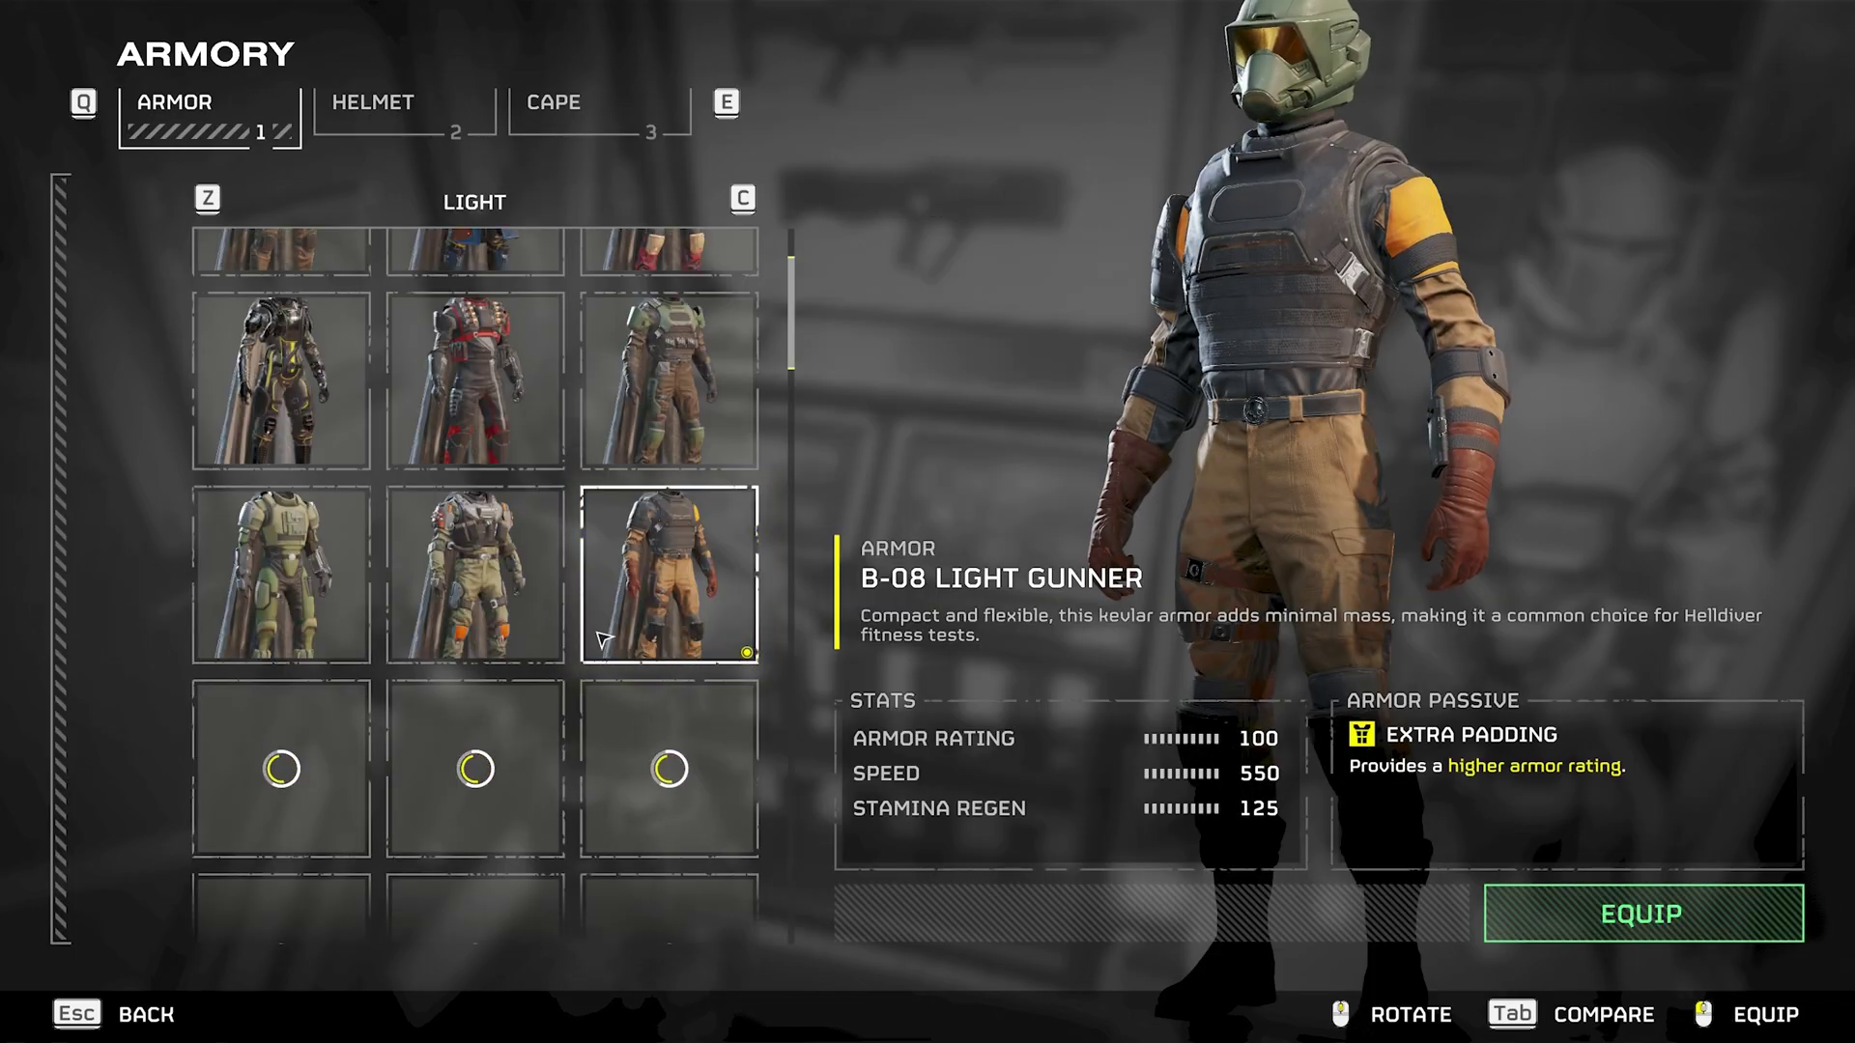
click(367, 462)
scroll(373, 483, up, 1)
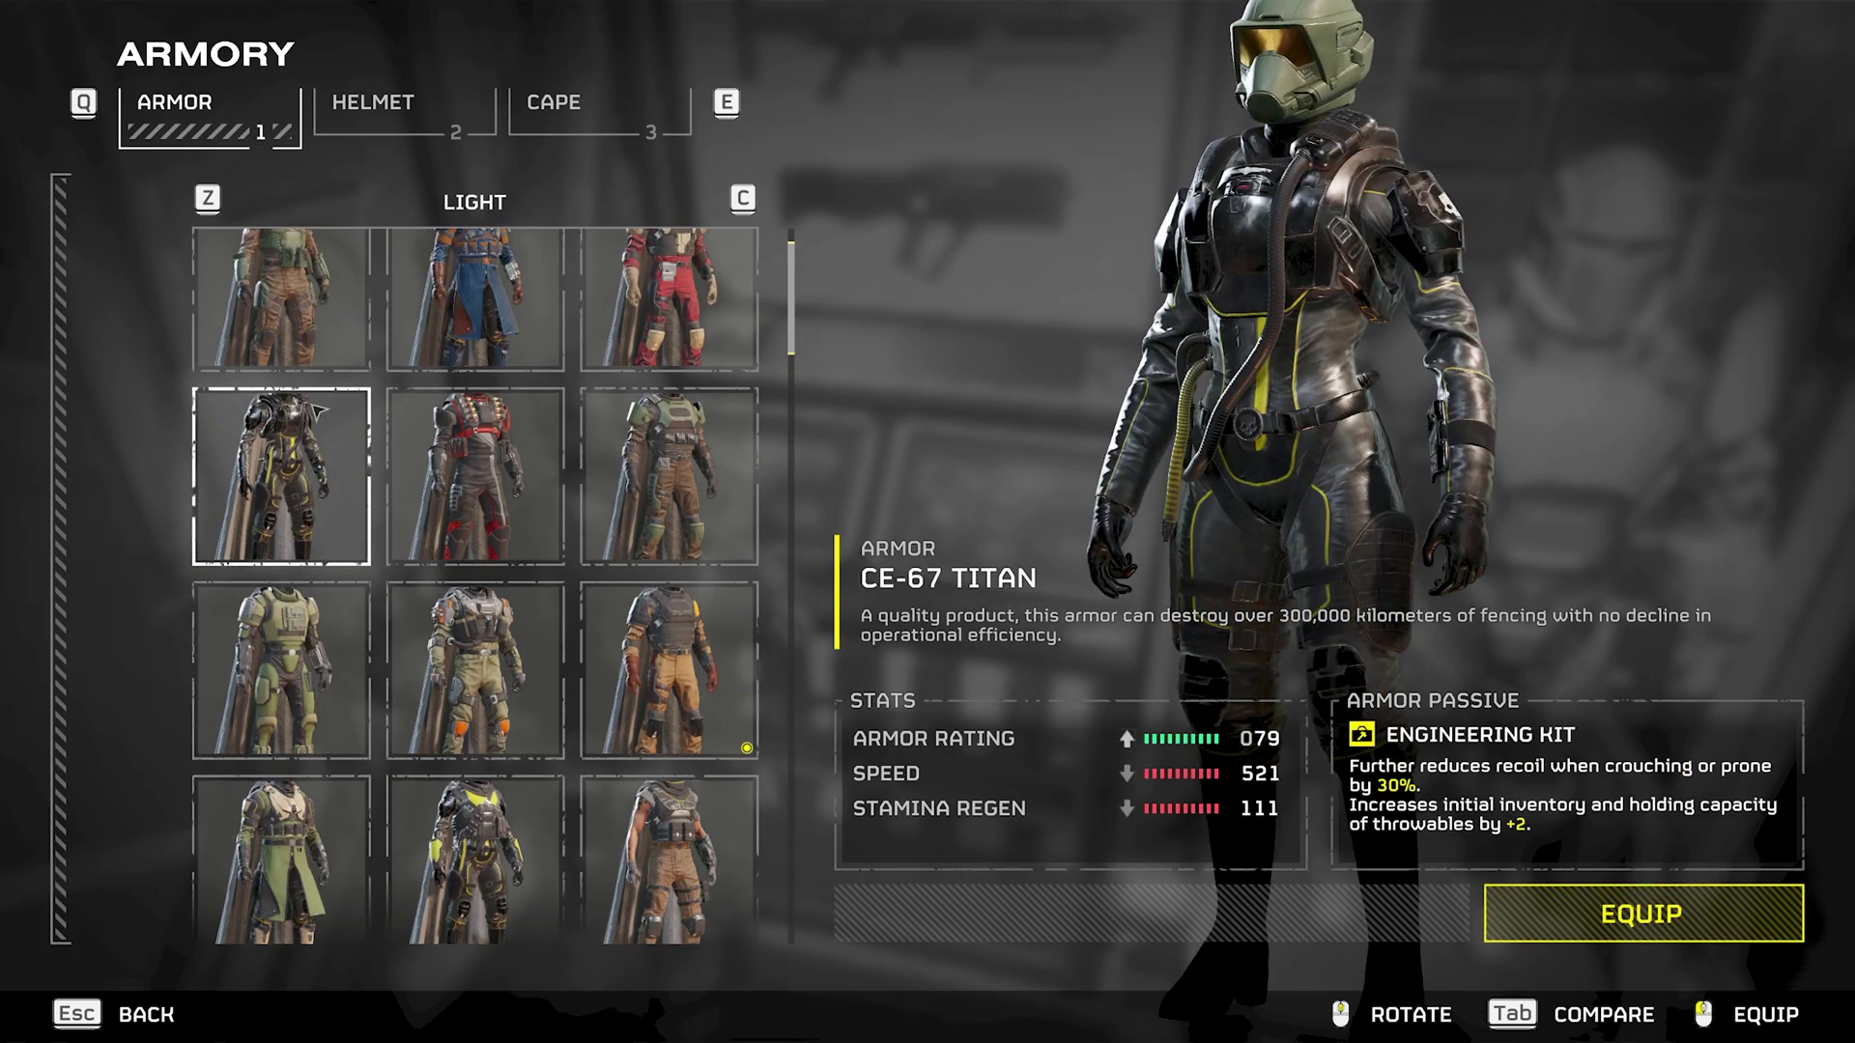
scroll(454, 626, up, 1)
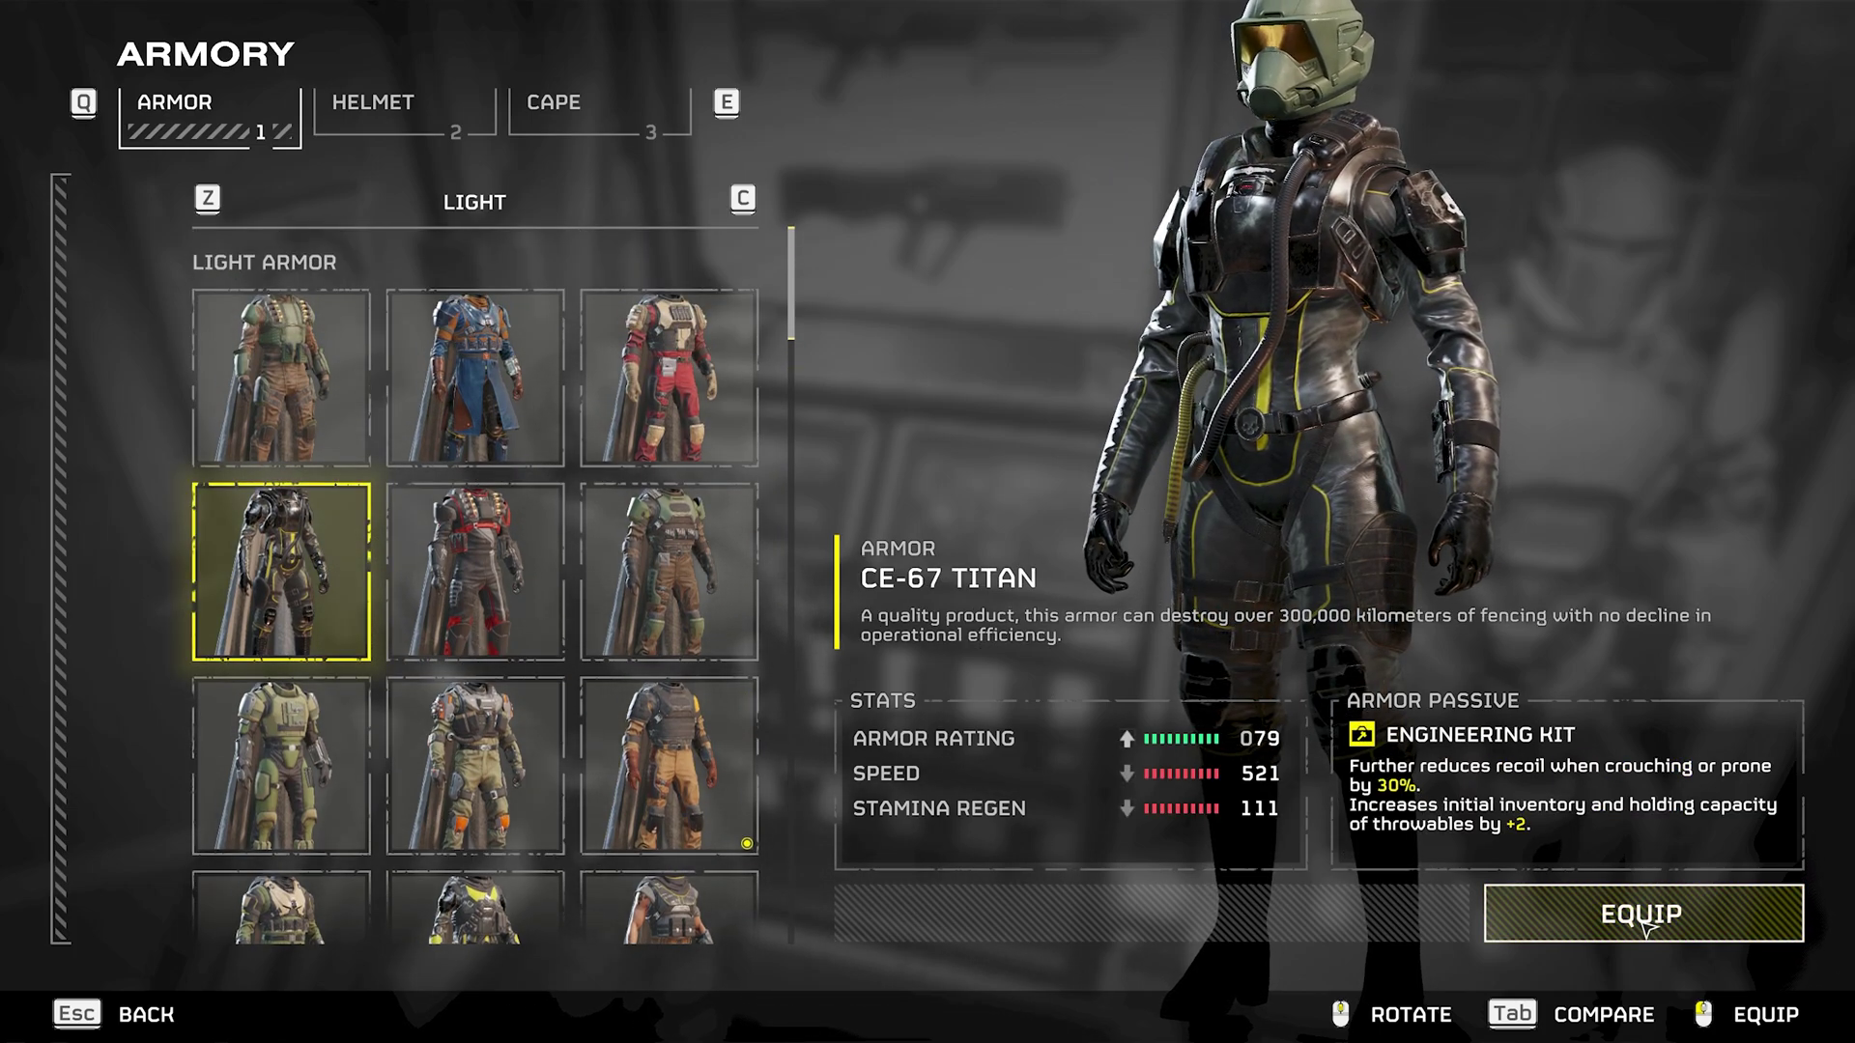
click(1642, 927)
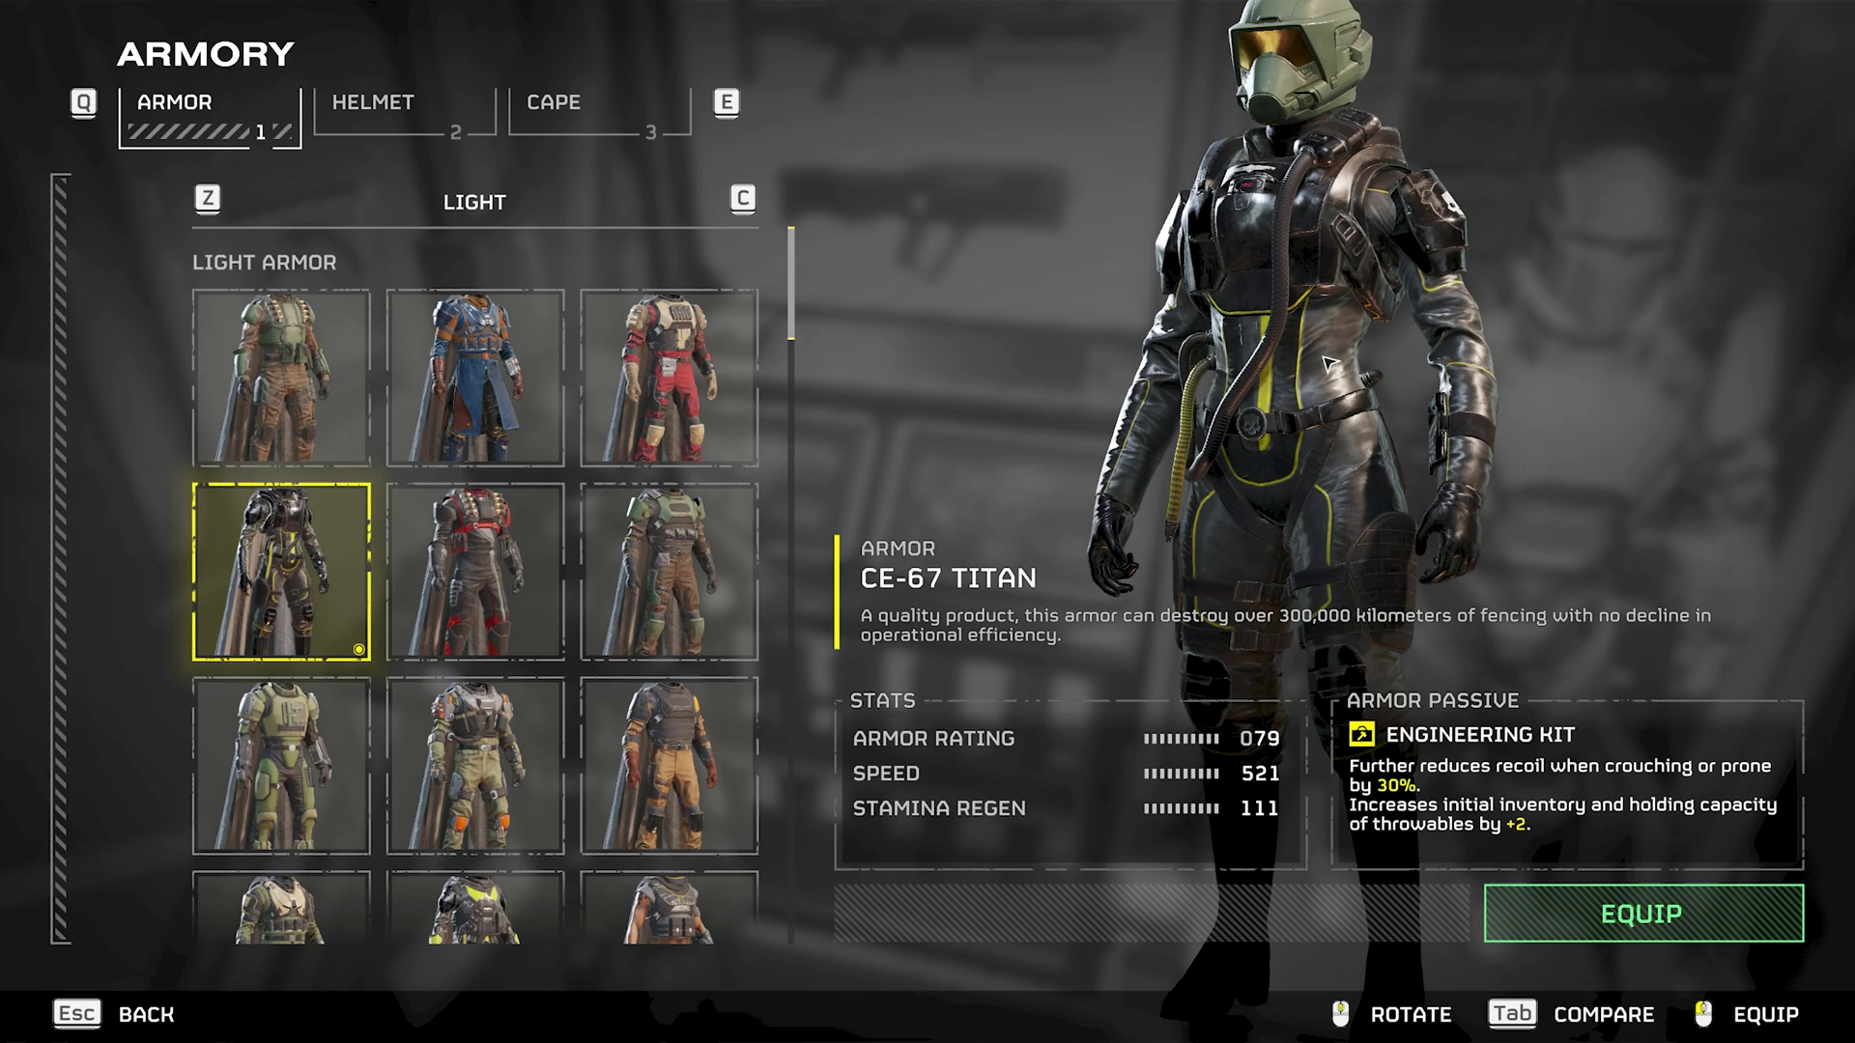
key(Escape)
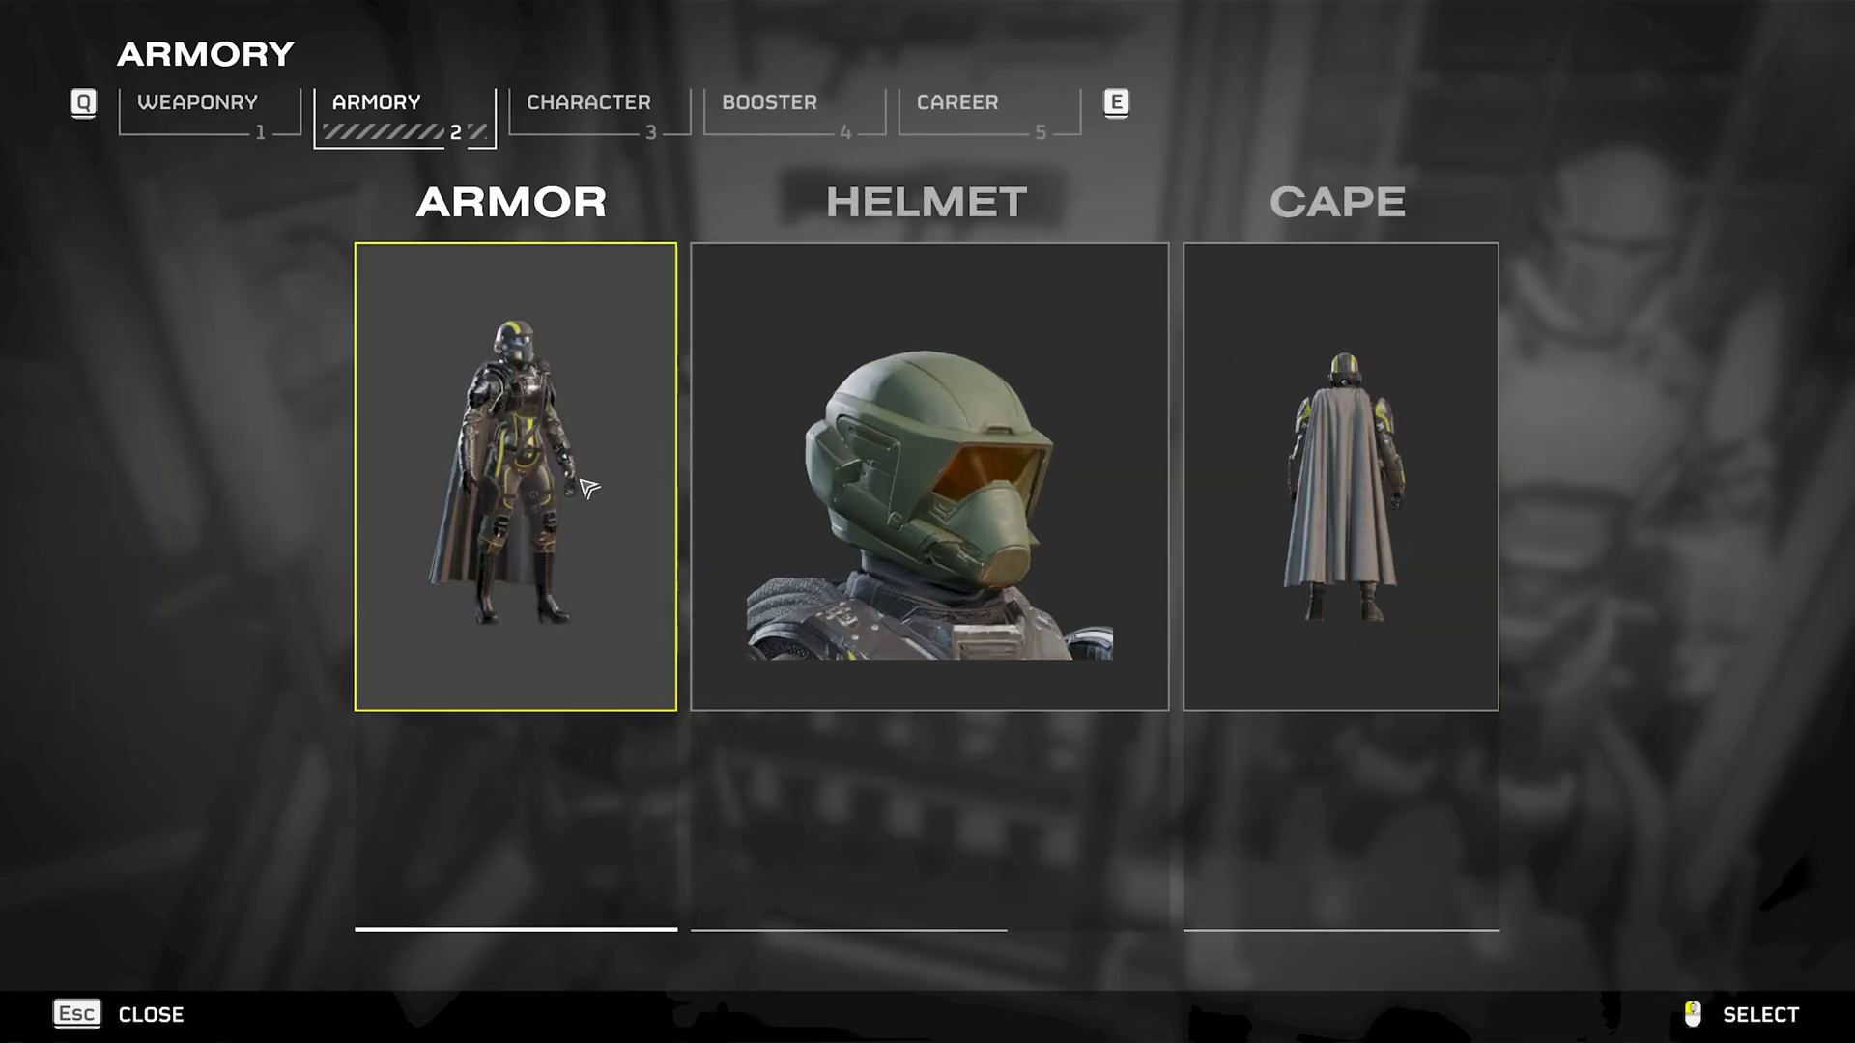
click(512, 434)
drag(1256, 422, 1322, 440)
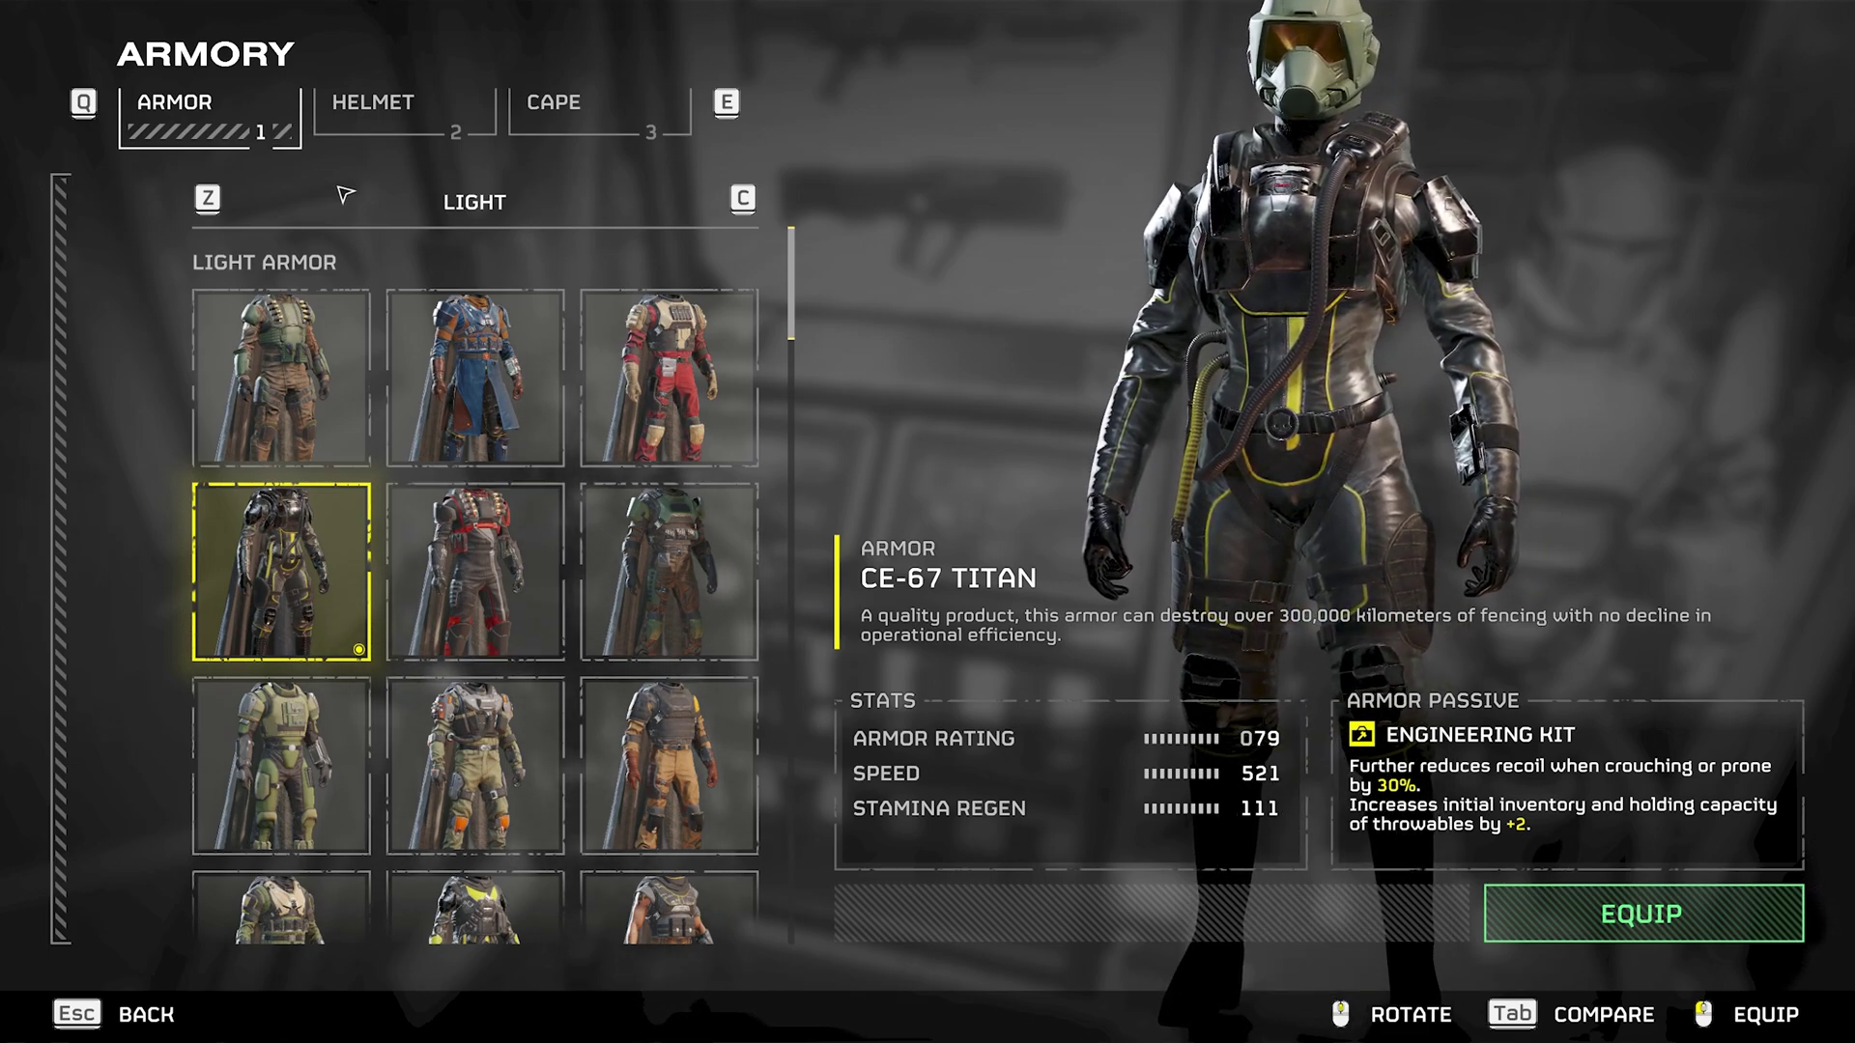
- Preview the modded SC-15 Drone Master and CE-67 Titan helmets on the character
key(e)
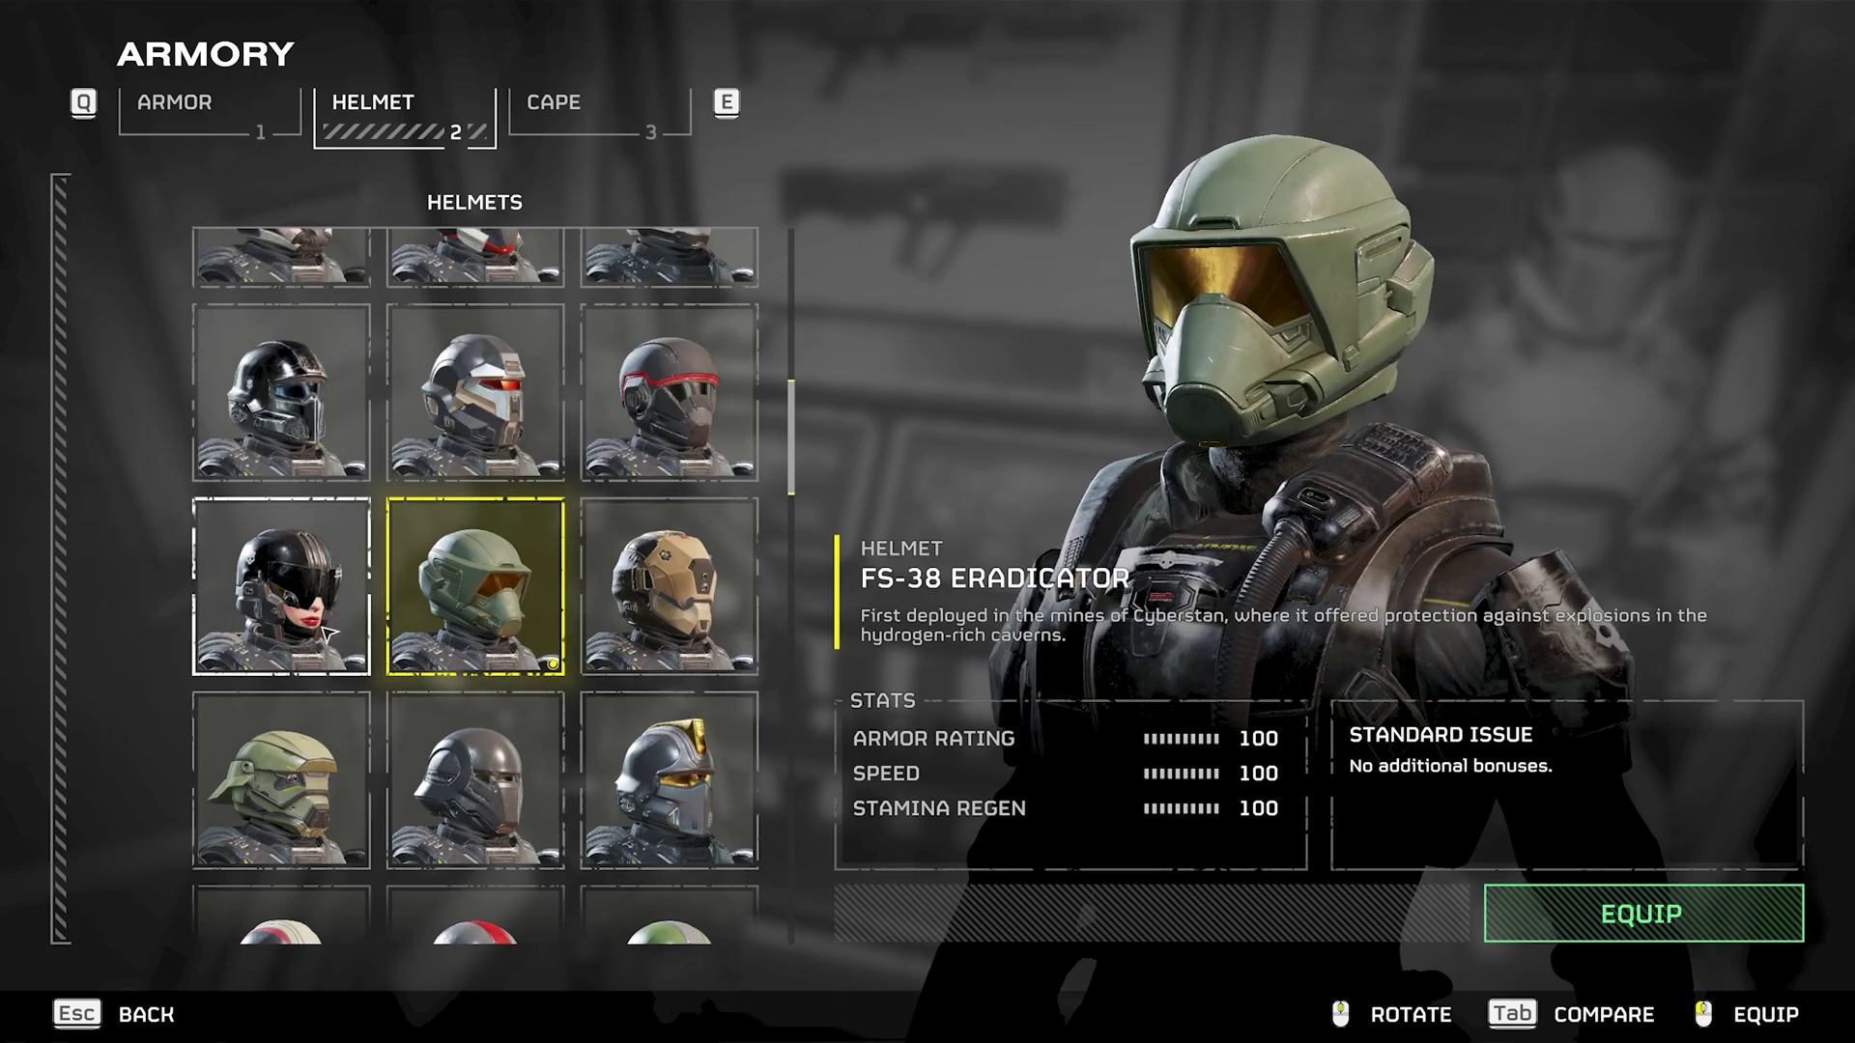
click(357, 618)
scroll(381, 643, up, 1)
scroll(383, 642, up, 2)
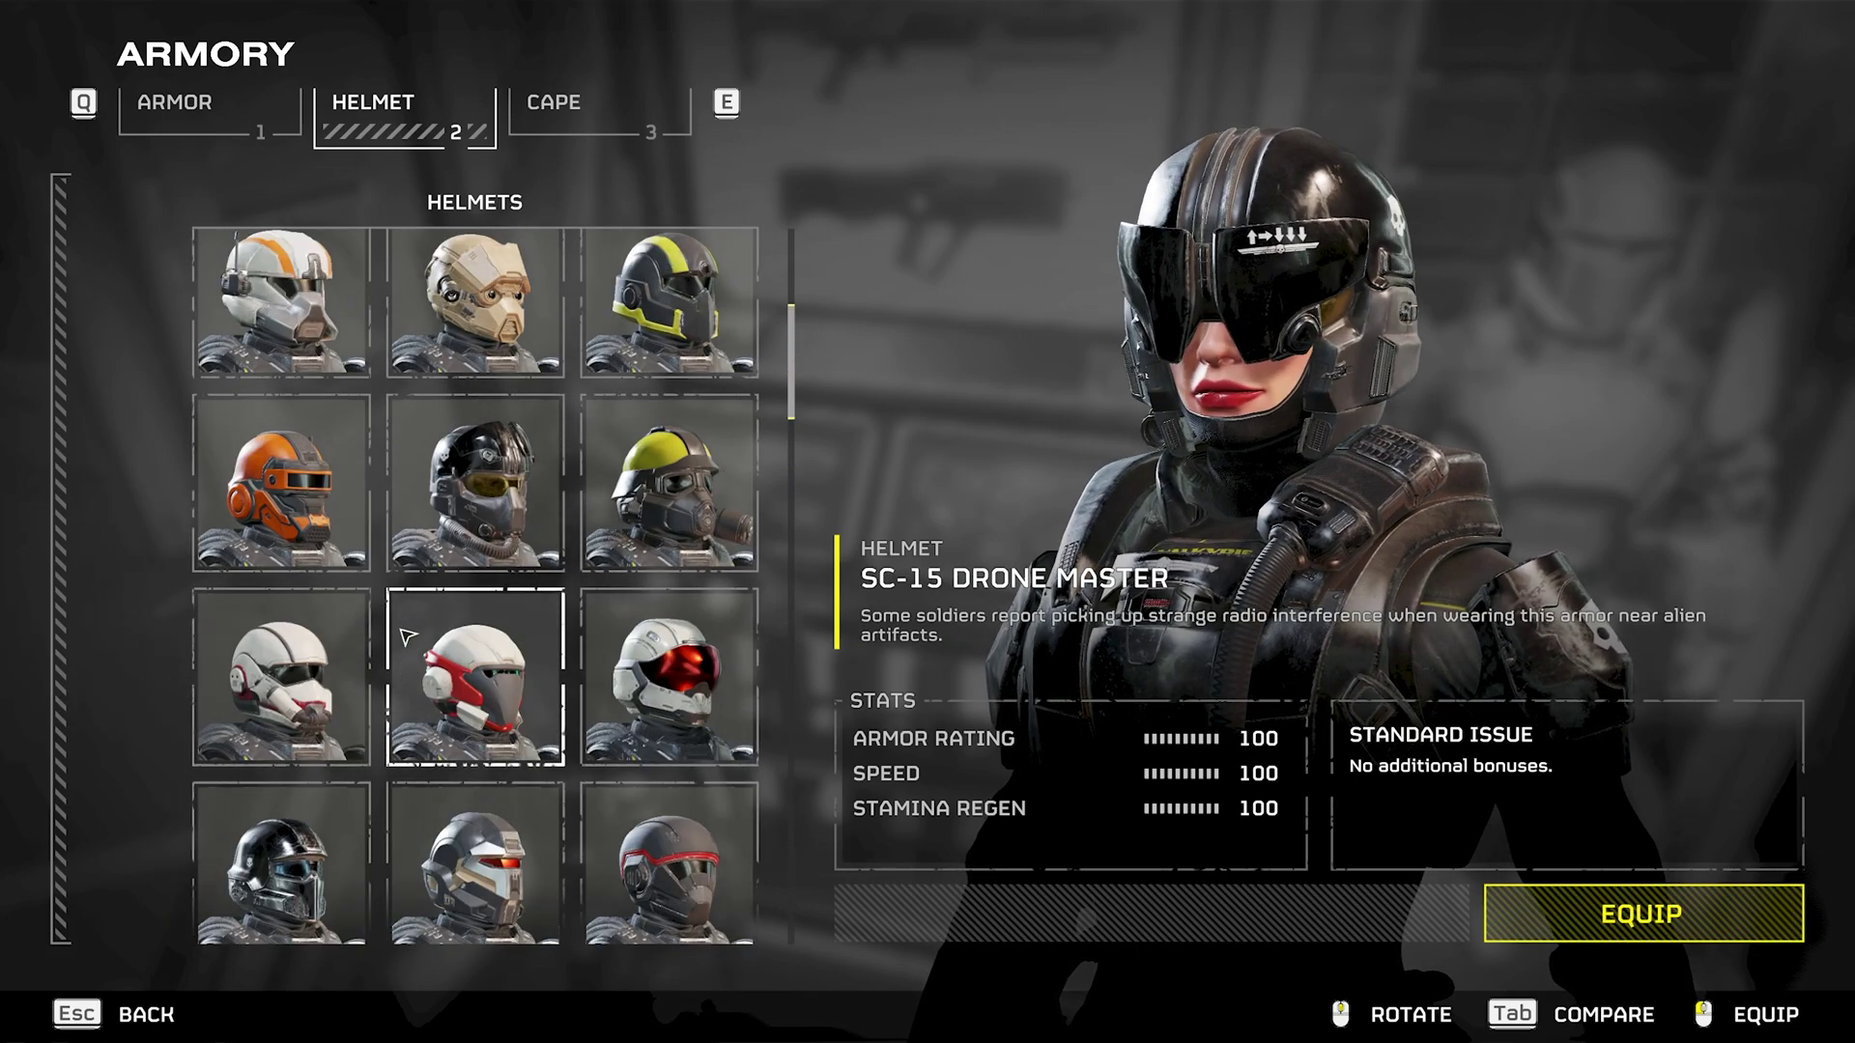
click(466, 566)
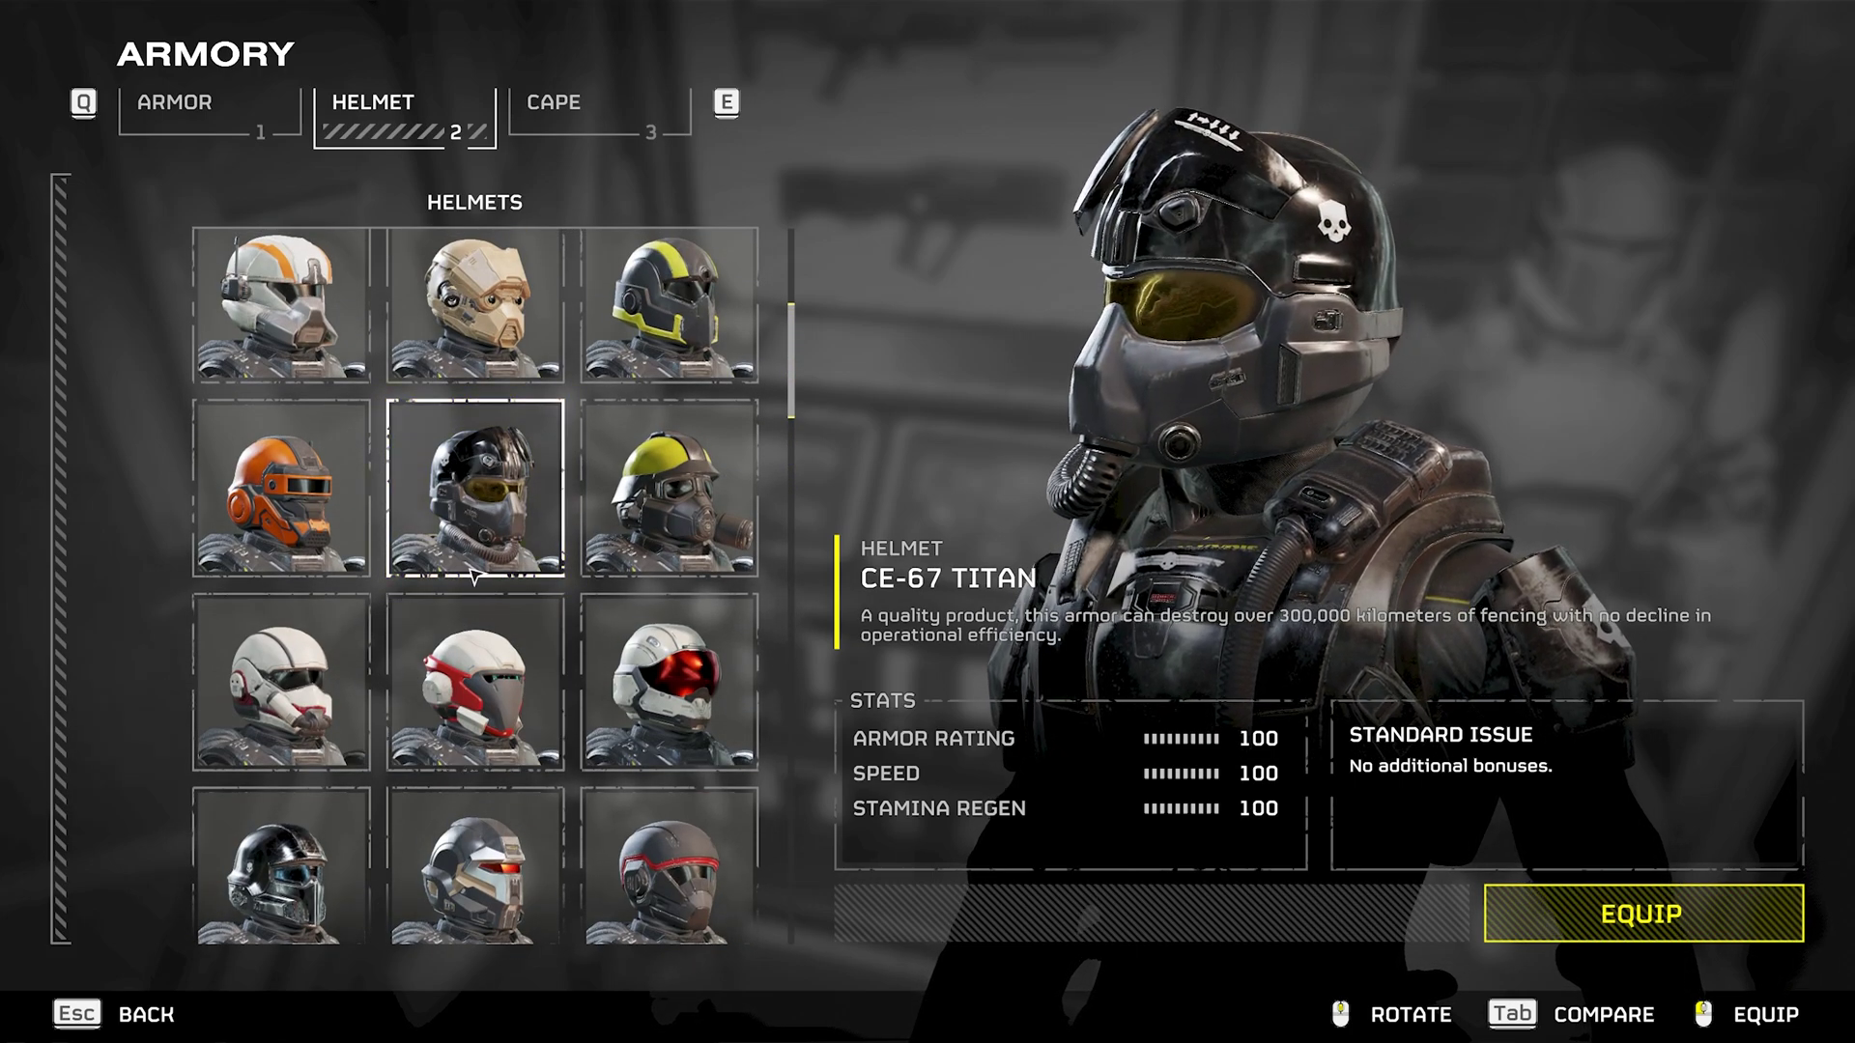
scroll(478, 579, up, 1)
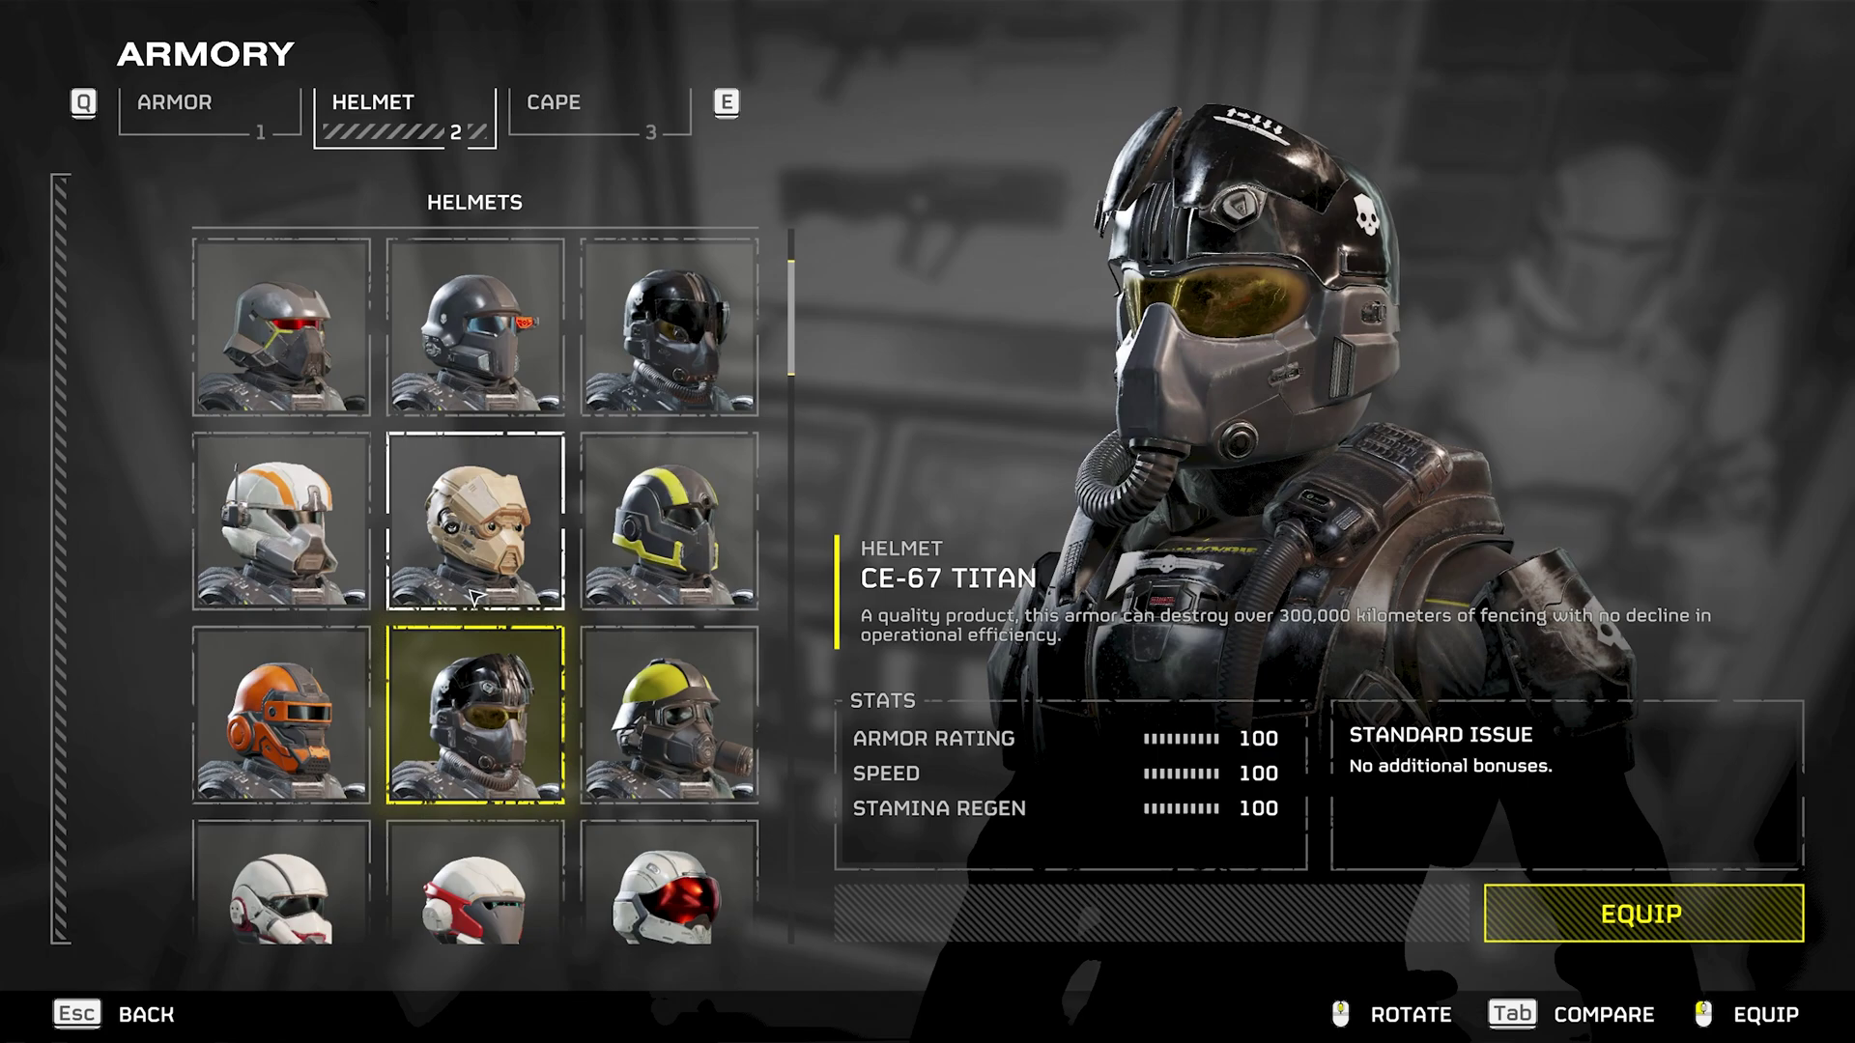
- Preview the black dark-visored helmet, return to the CE-67 Titan helmet, and look through the surrounding helmets for other modded ones
click(691, 309)
scroll(691, 309, up, 1)
click(508, 760)
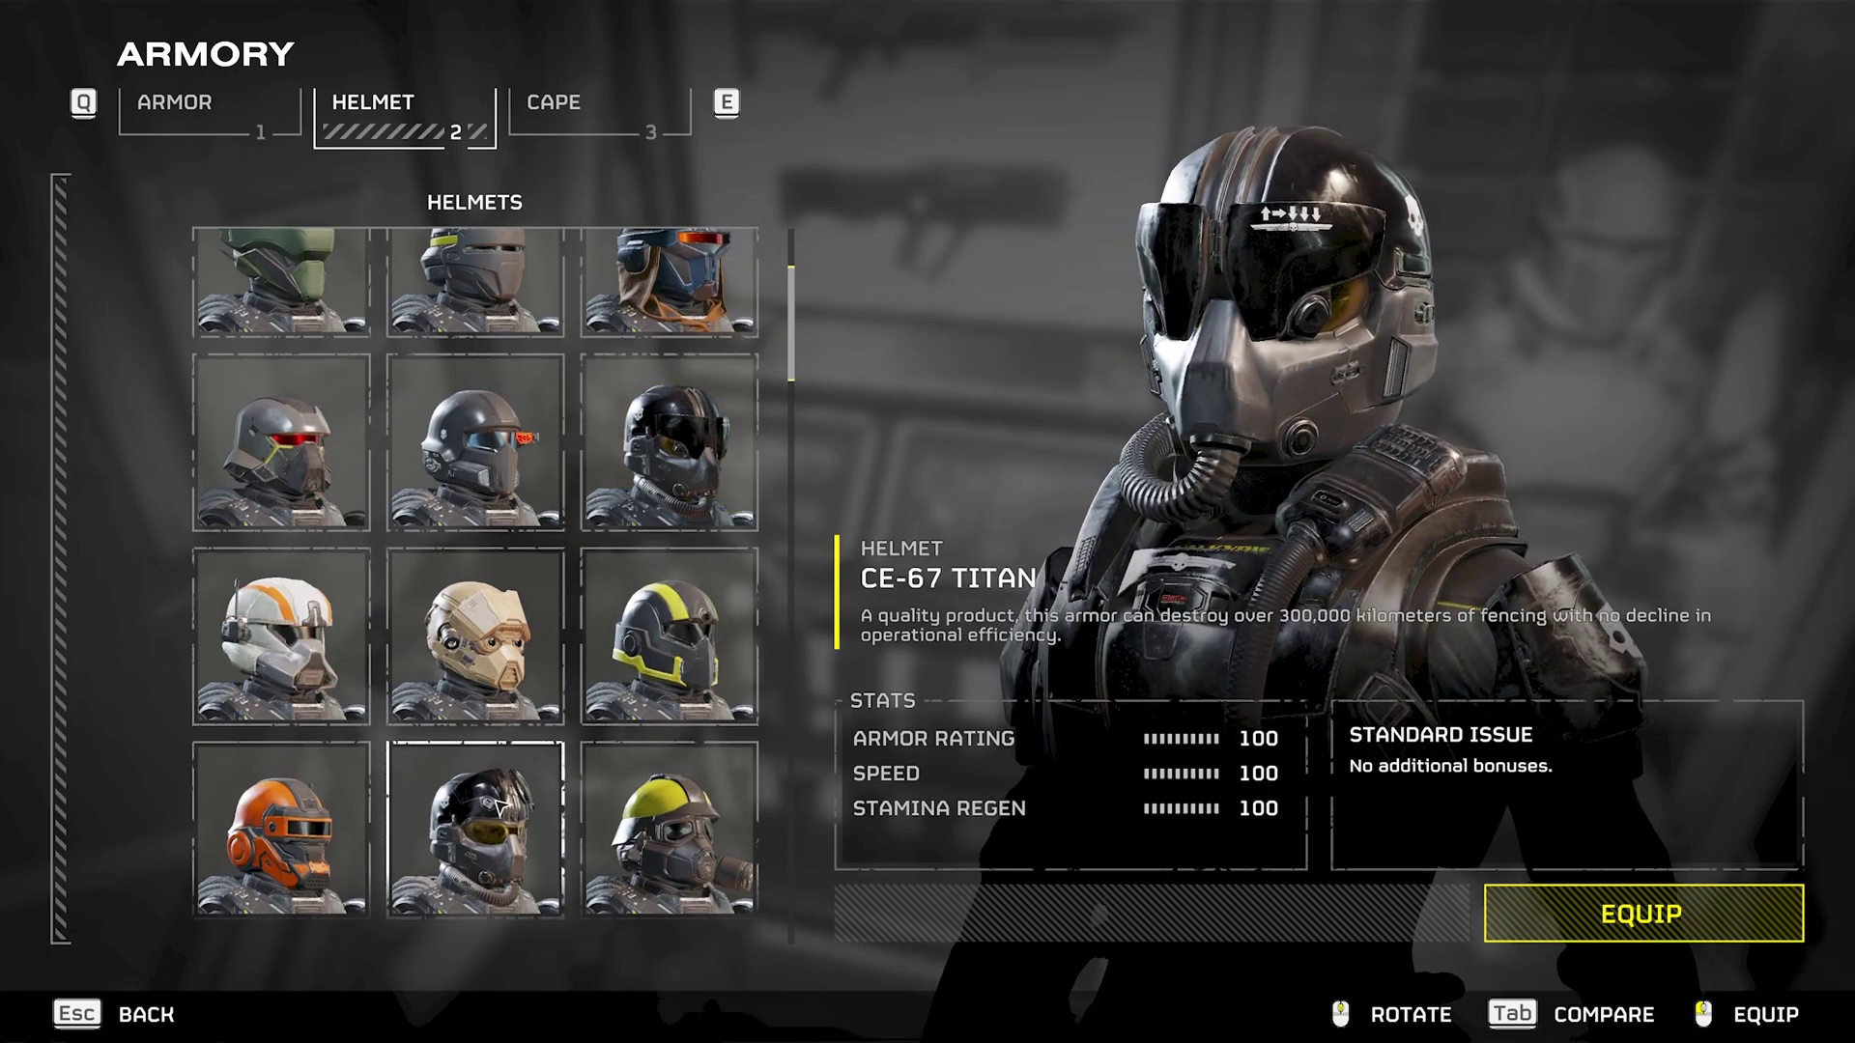
scroll(523, 653, down, 1)
scroll(522, 653, down, 2)
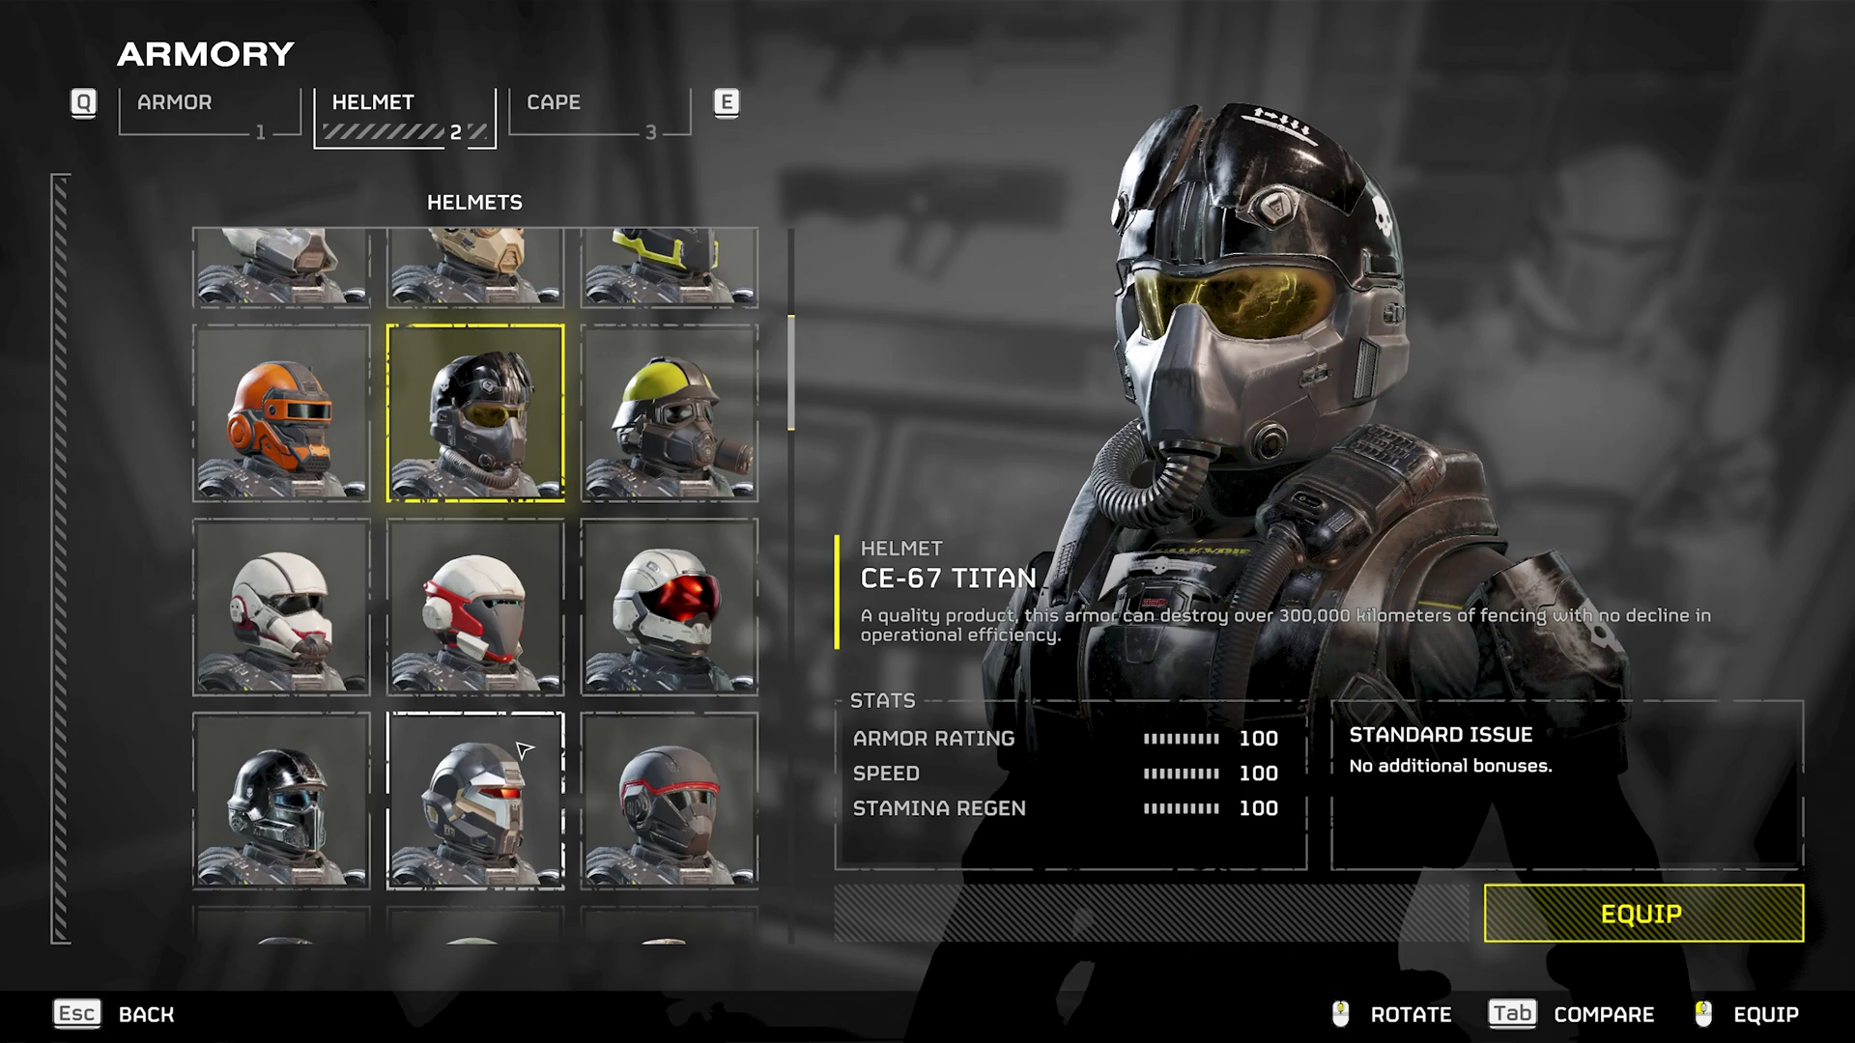
scroll(516, 677, down, 1)
scroll(509, 686, up, 1)
scroll(512, 686, up, 3)
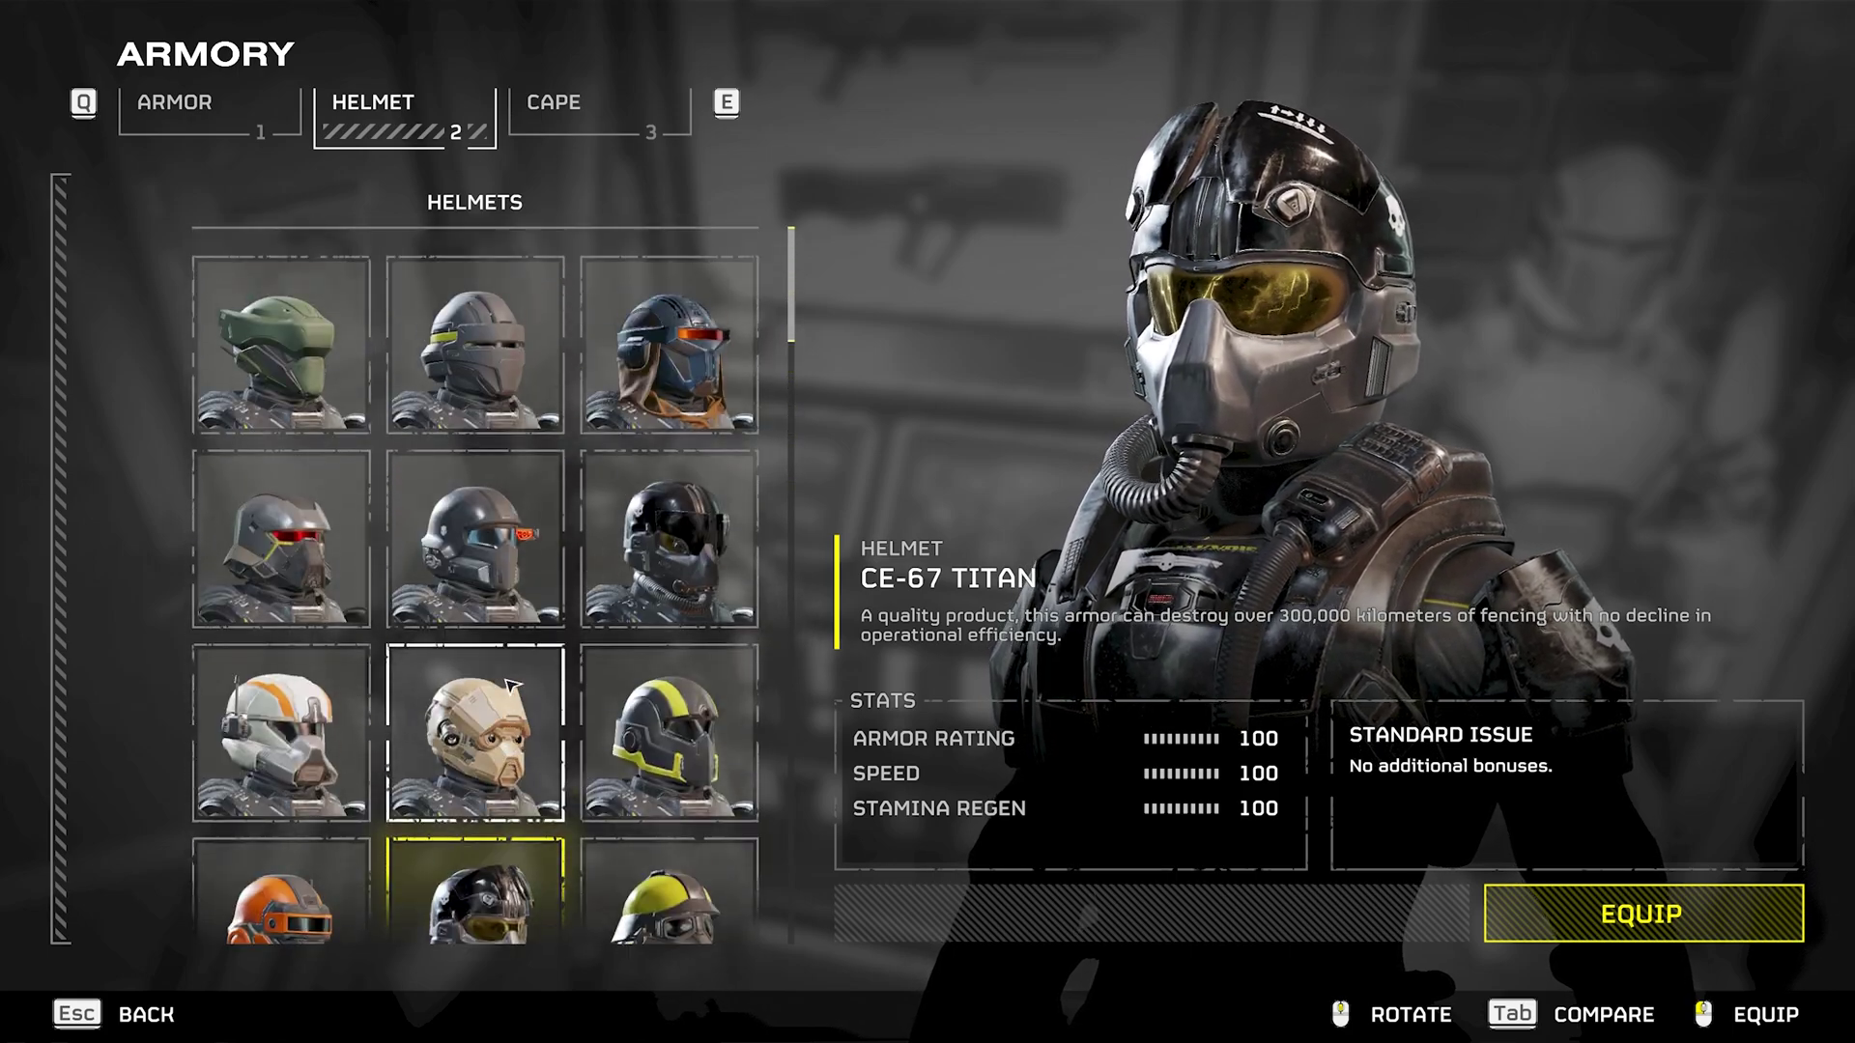
- Preview the modded SC-15 Drone Master and SC-37 Legionnaire helmets and browse the rest of the helmet list for other modded ones
scroll(405, 773, down, 4)
click(353, 823)
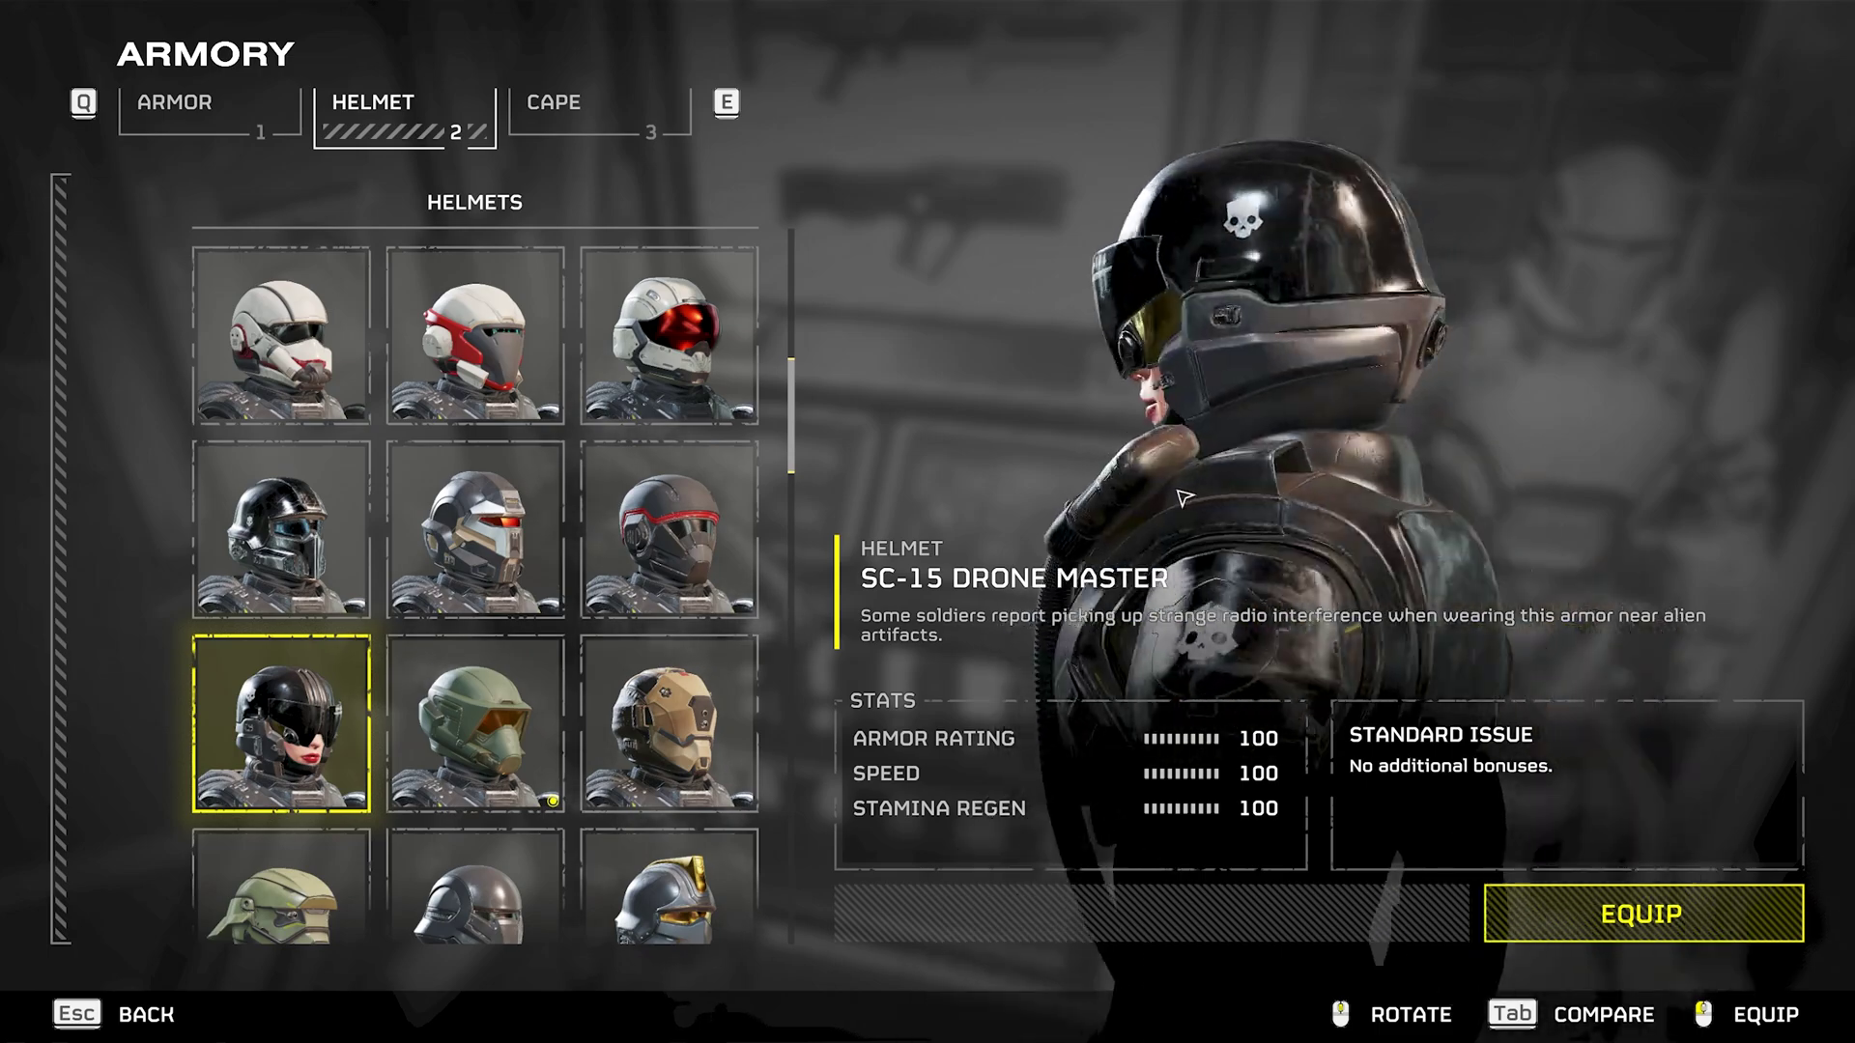
scroll(541, 619, down, 5)
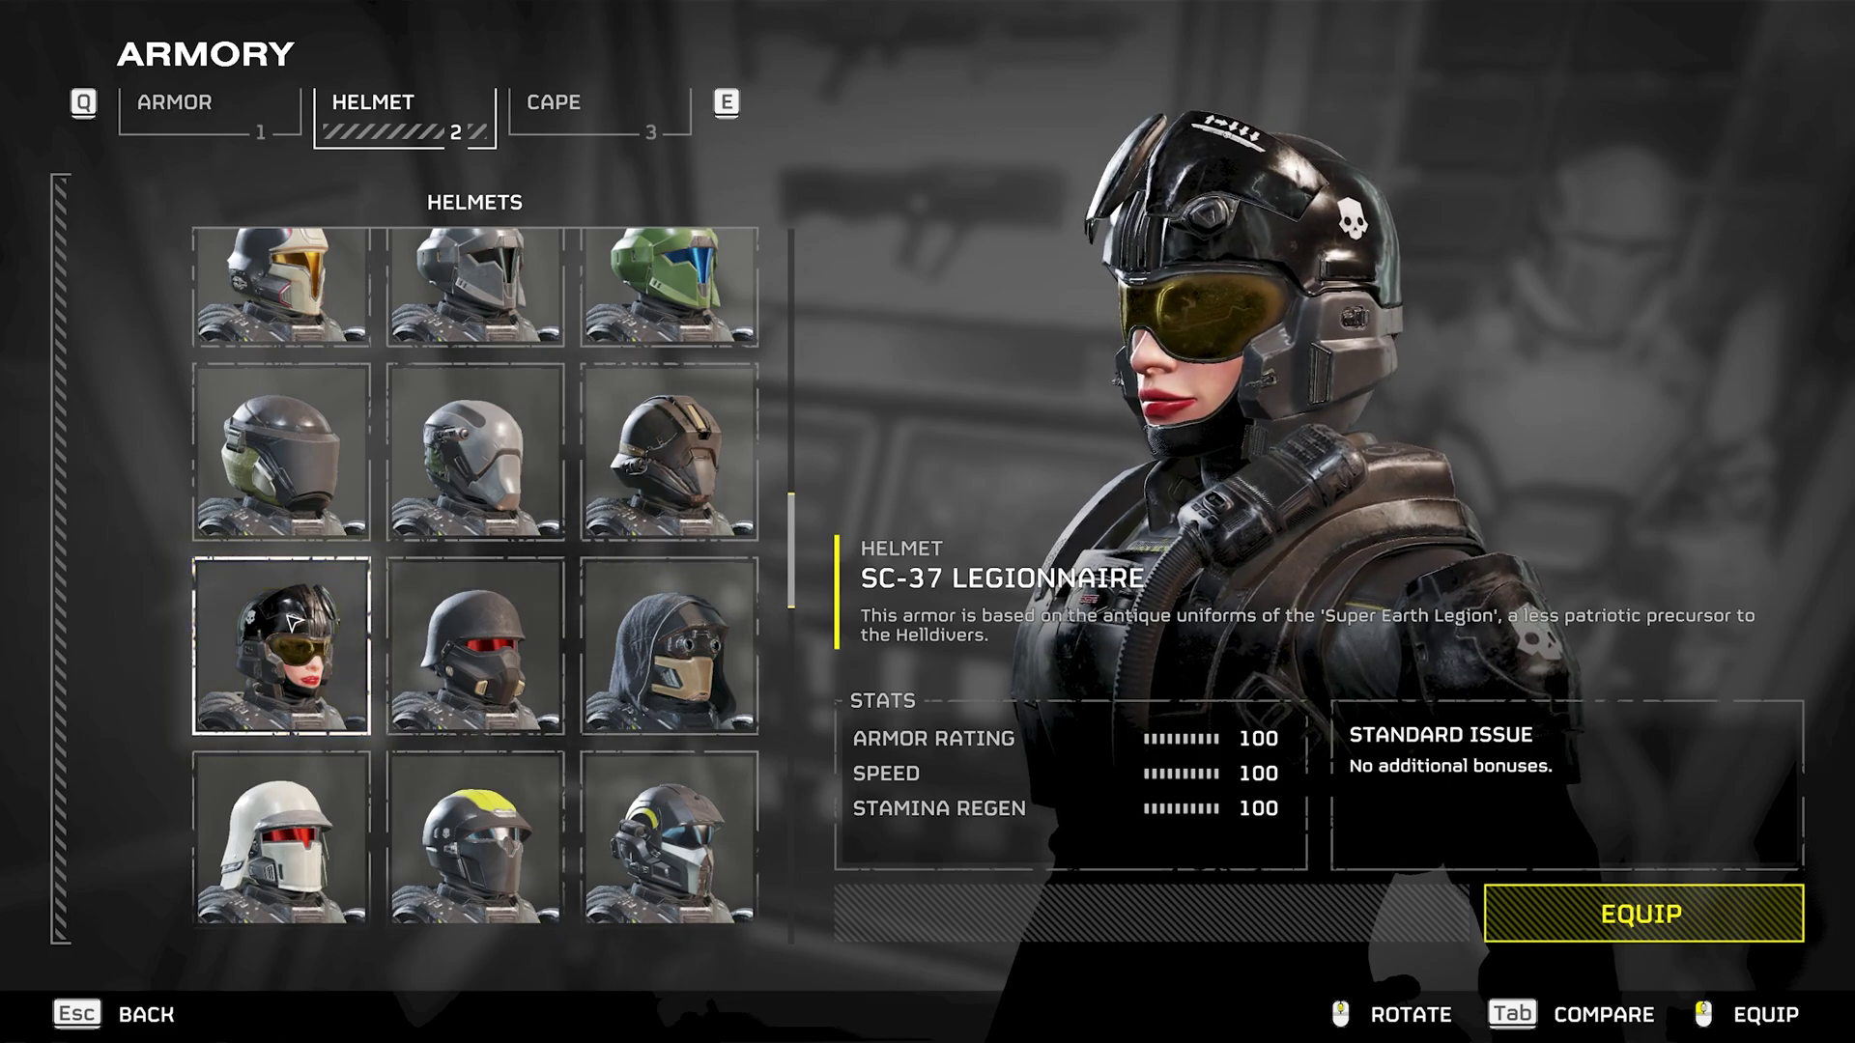
scroll(293, 623, down, 5)
scroll(292, 623, down, 10)
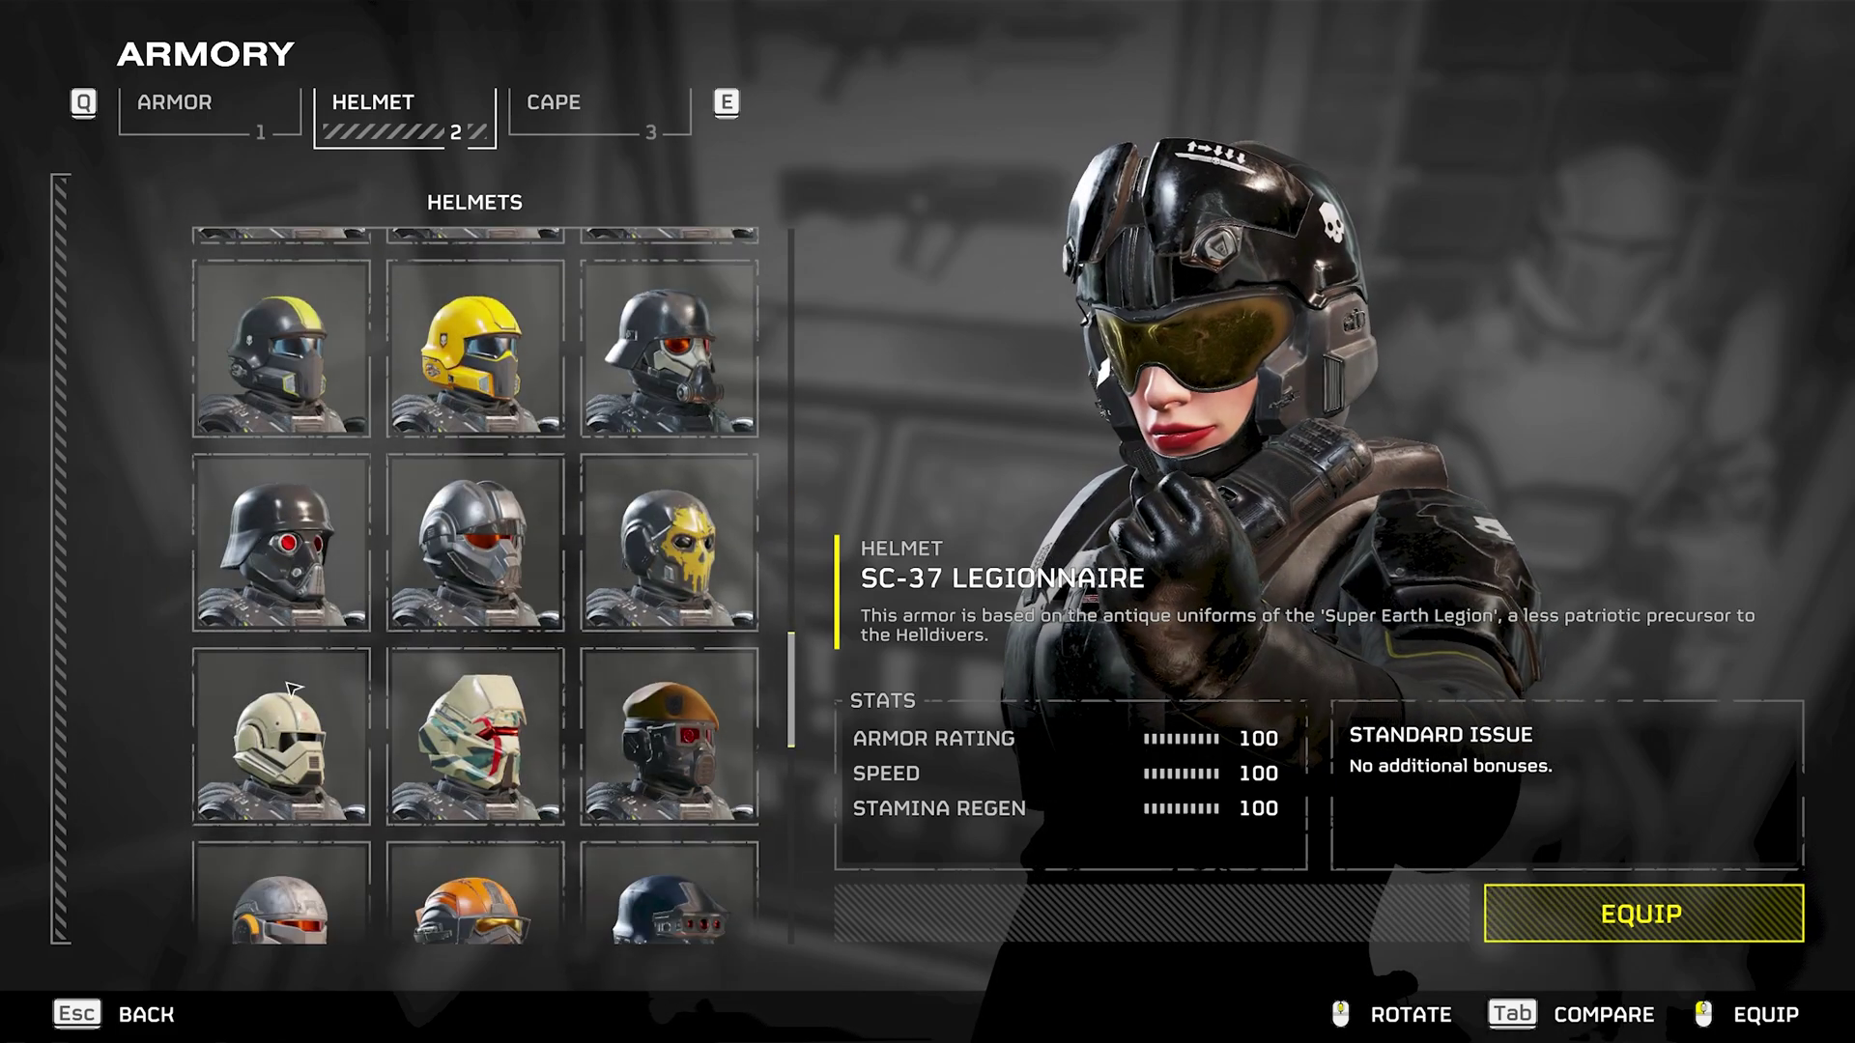
scroll(546, 835, down, 5)
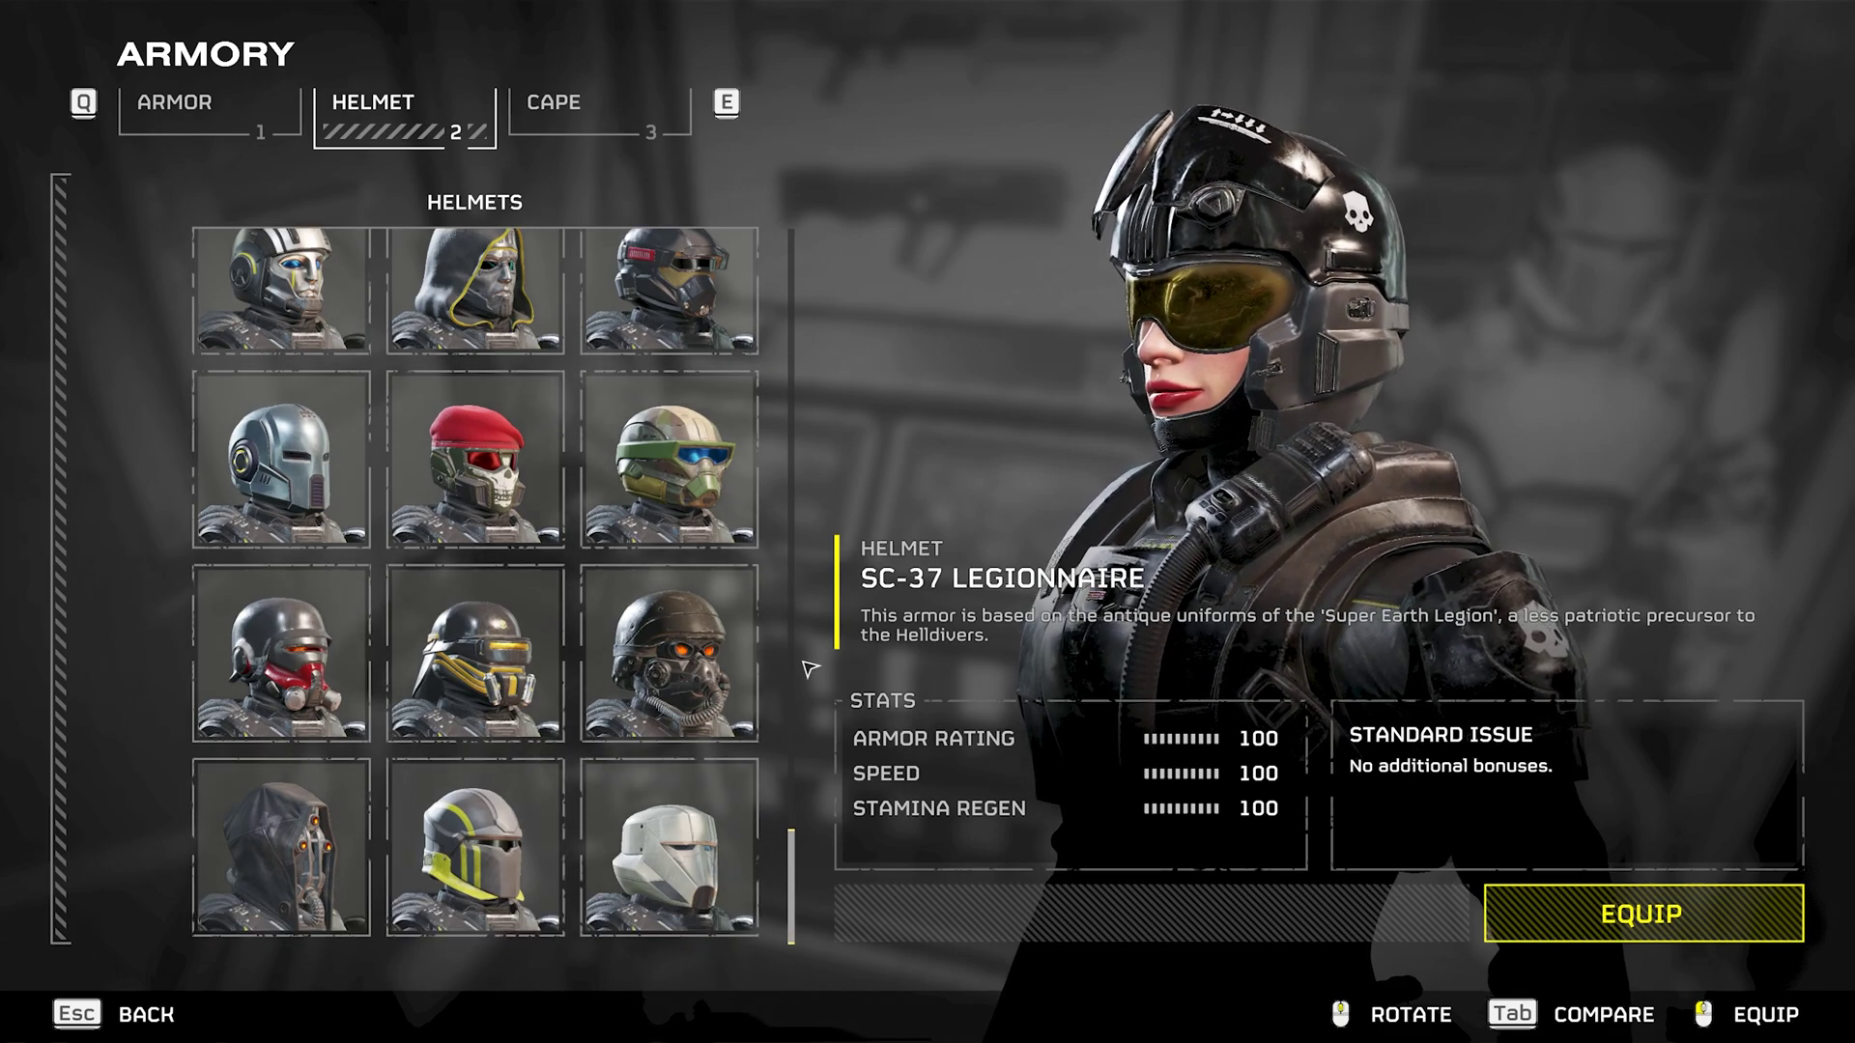
- Go back up through the helmet list and compare the SC-37 Legionnaire helmet with the SC-15 Drone Master
scroll(667, 676, up, 10)
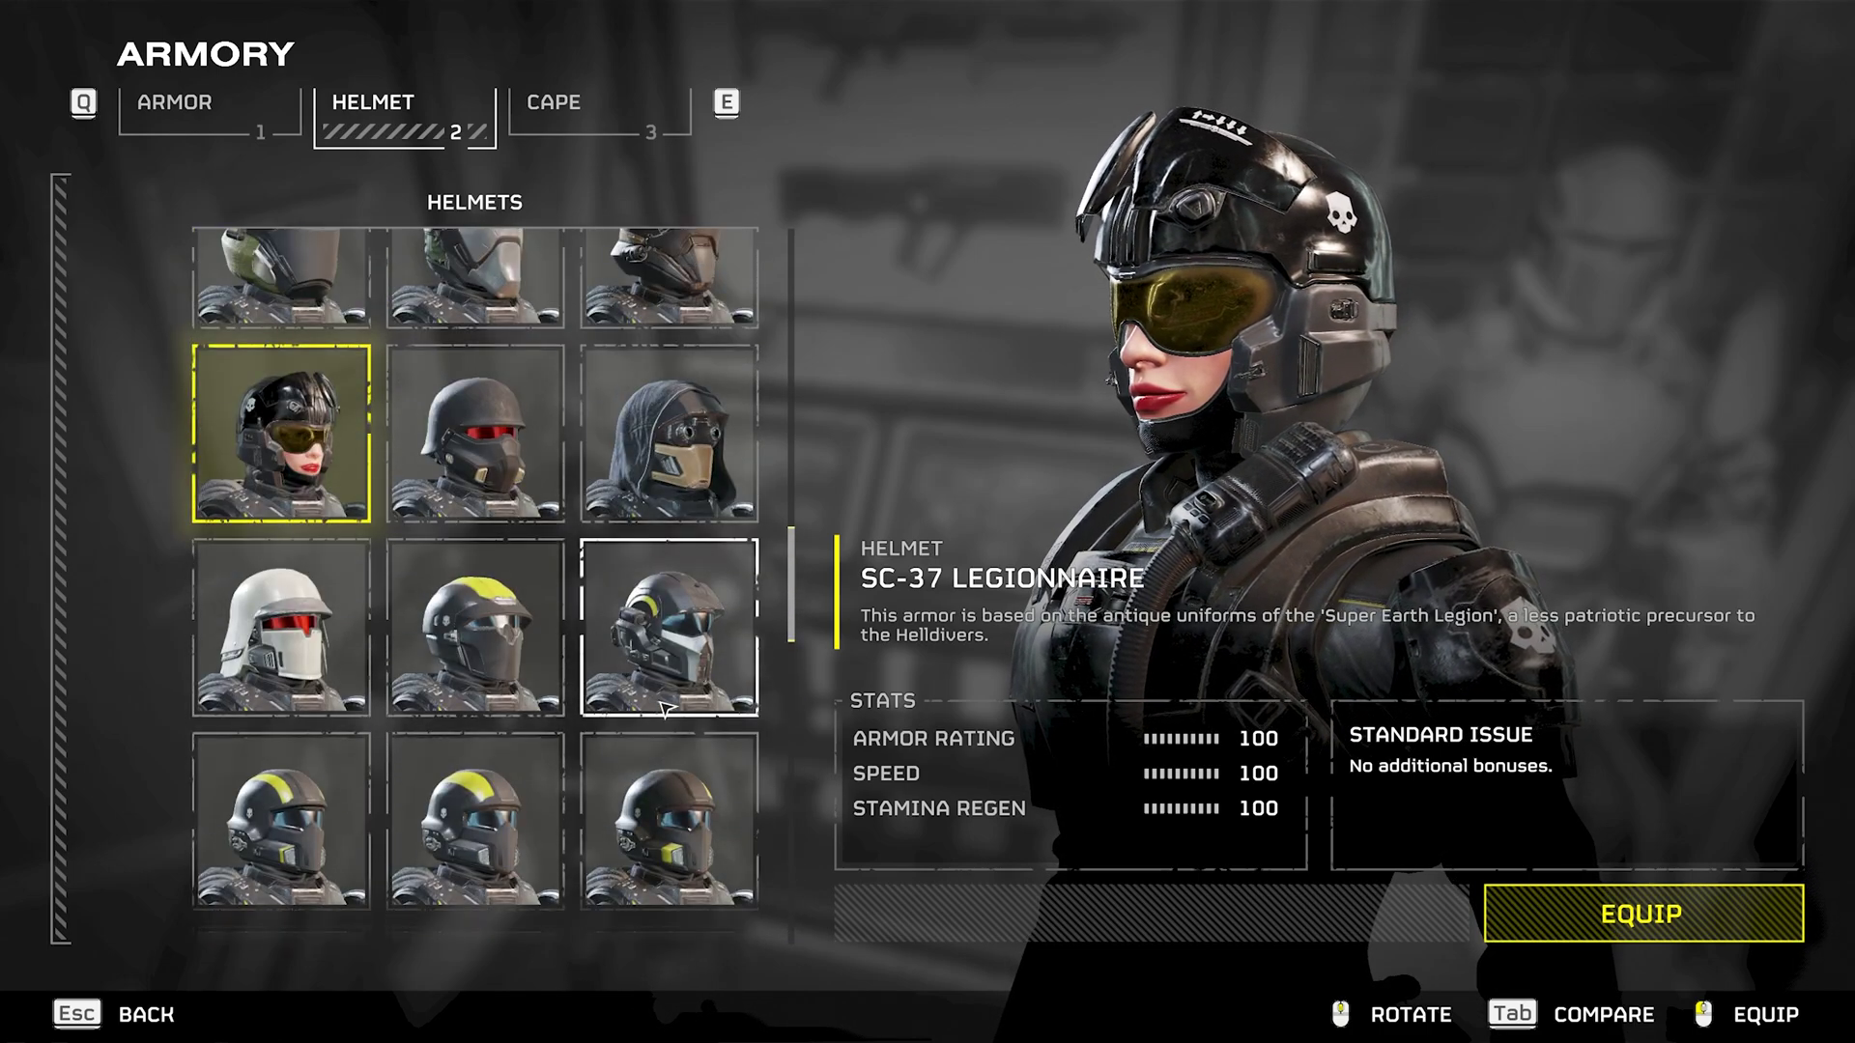
scroll(664, 708, up, 2)
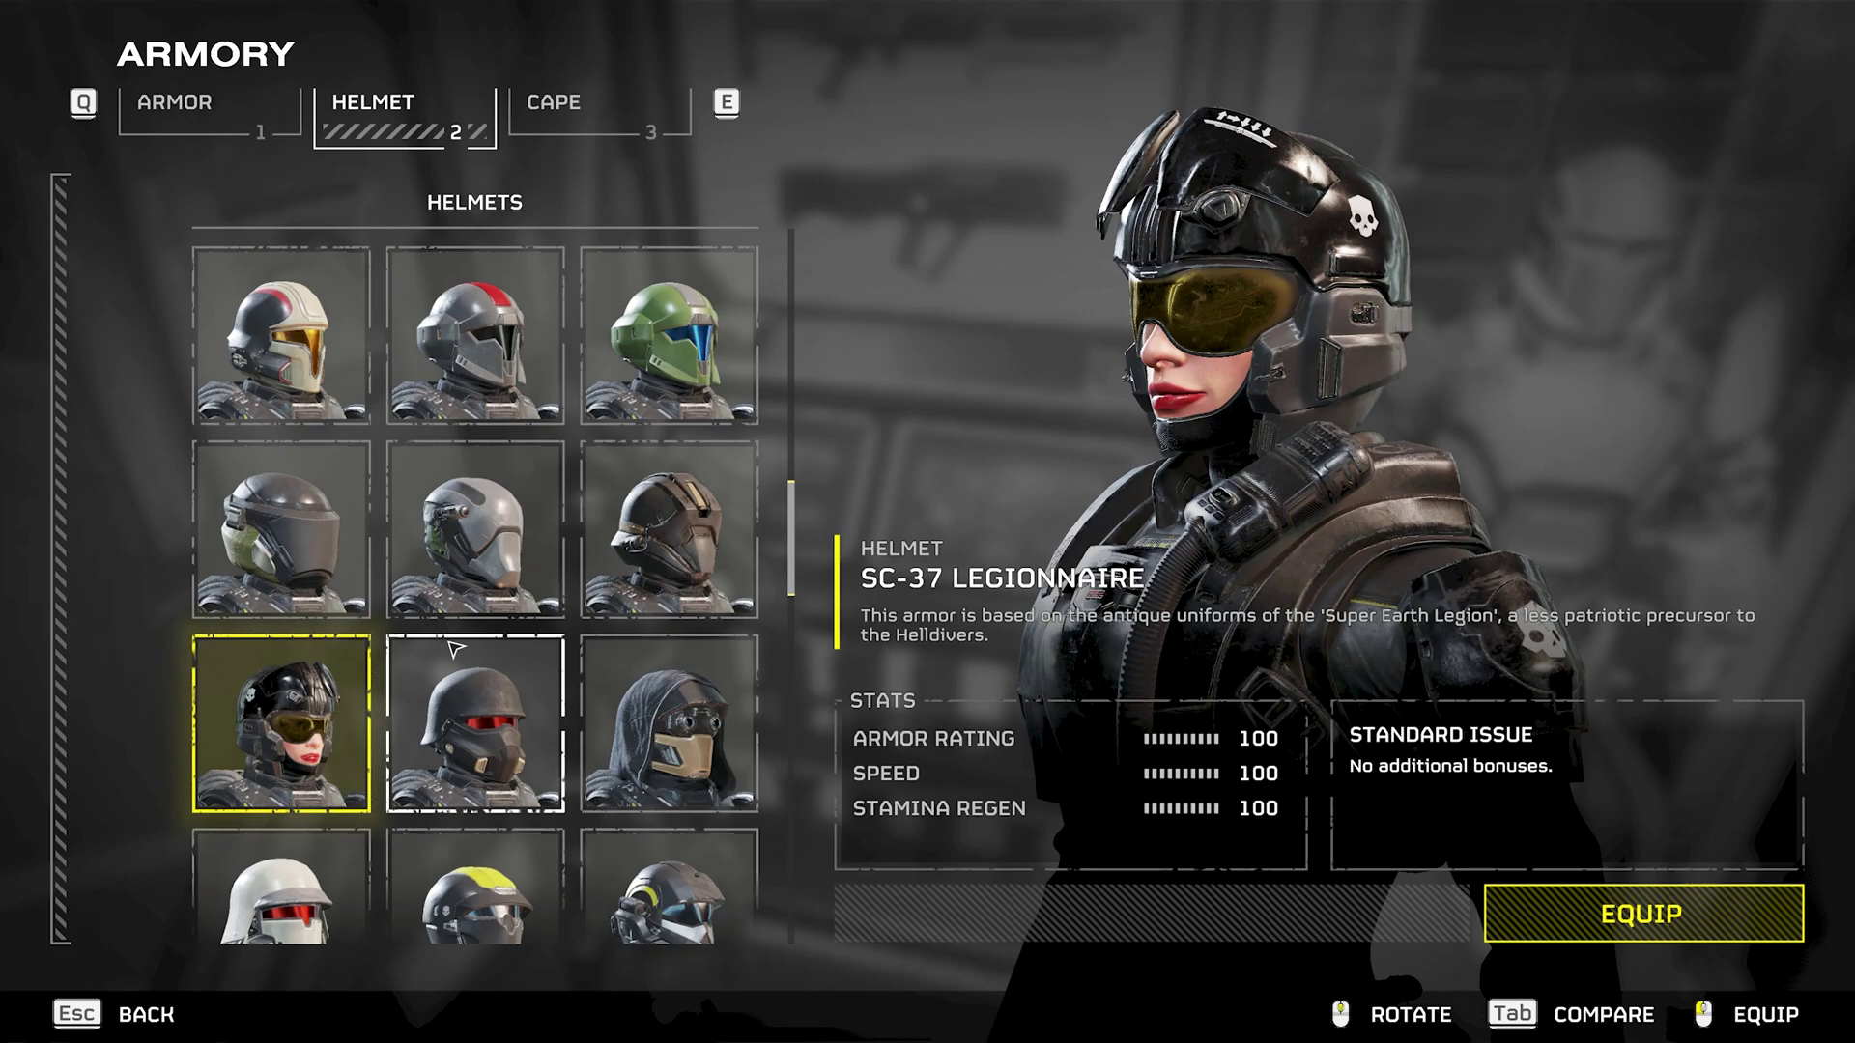
scroll(300, 431, up, 2)
scroll(299, 431, up, 1)
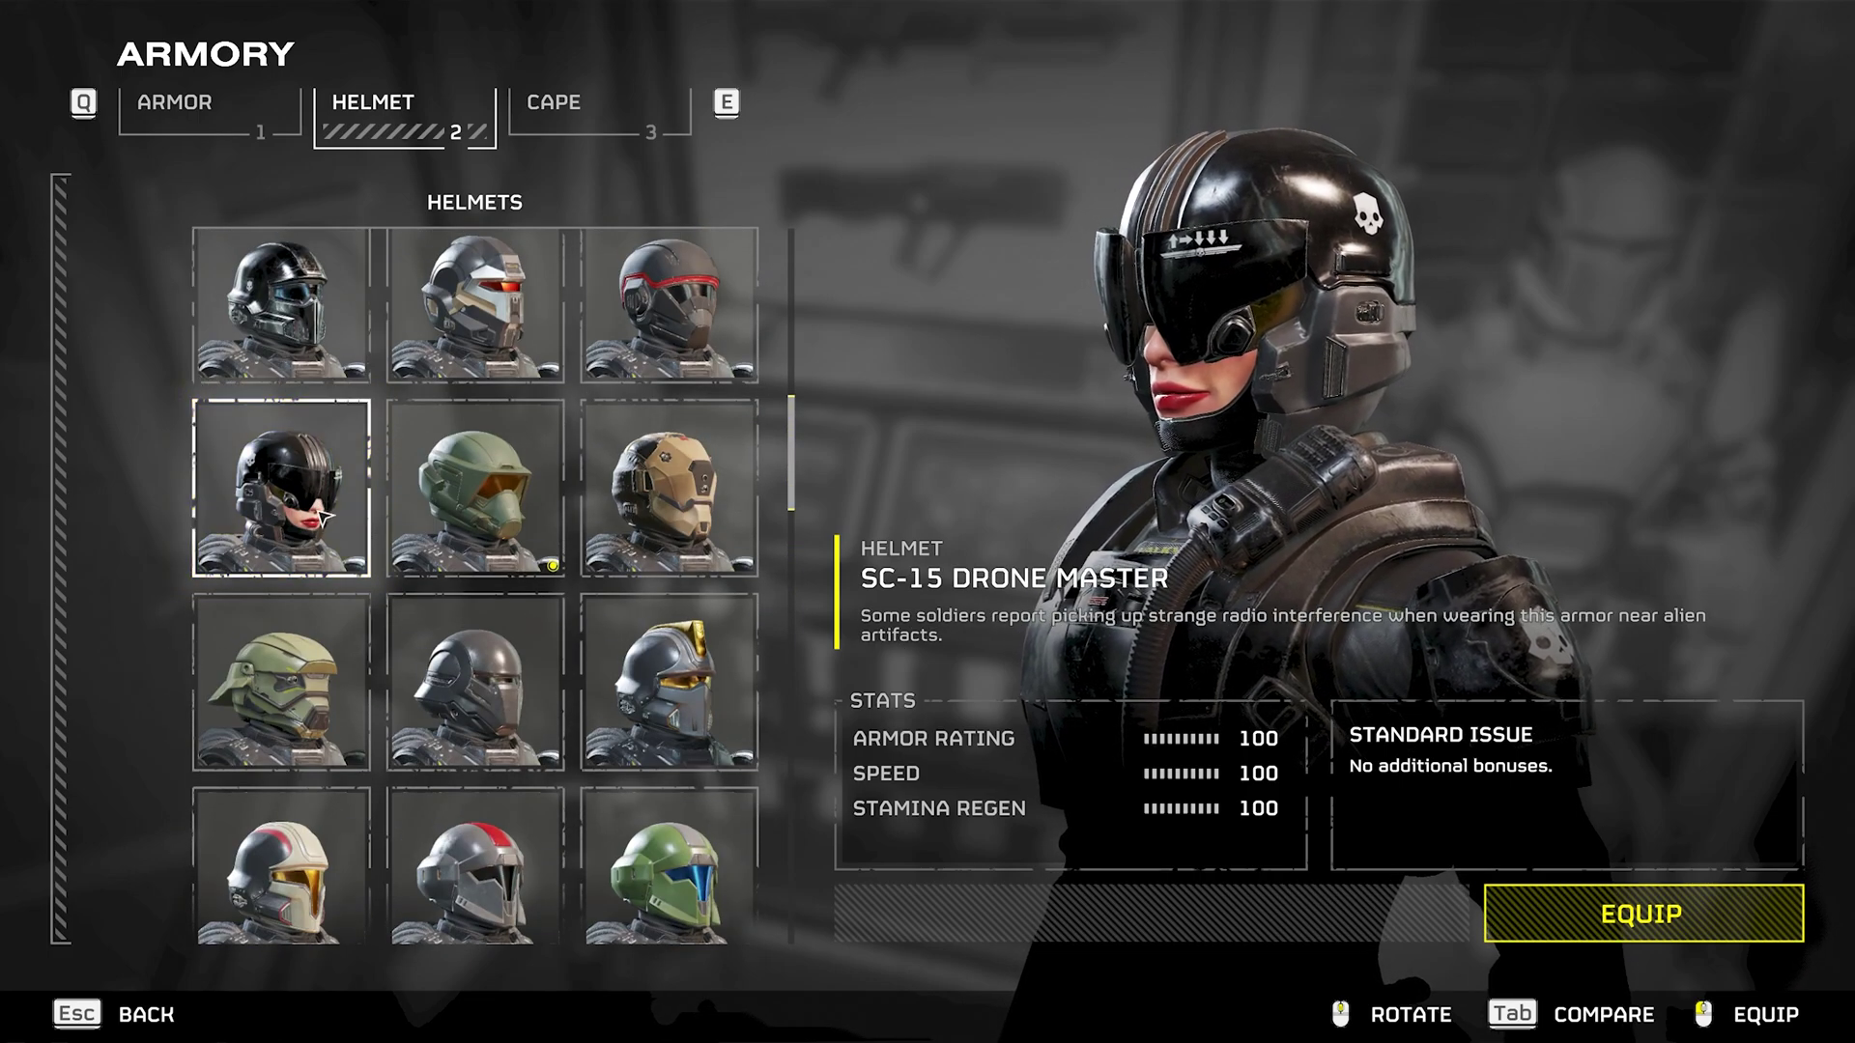
scroll(324, 517, up, 2)
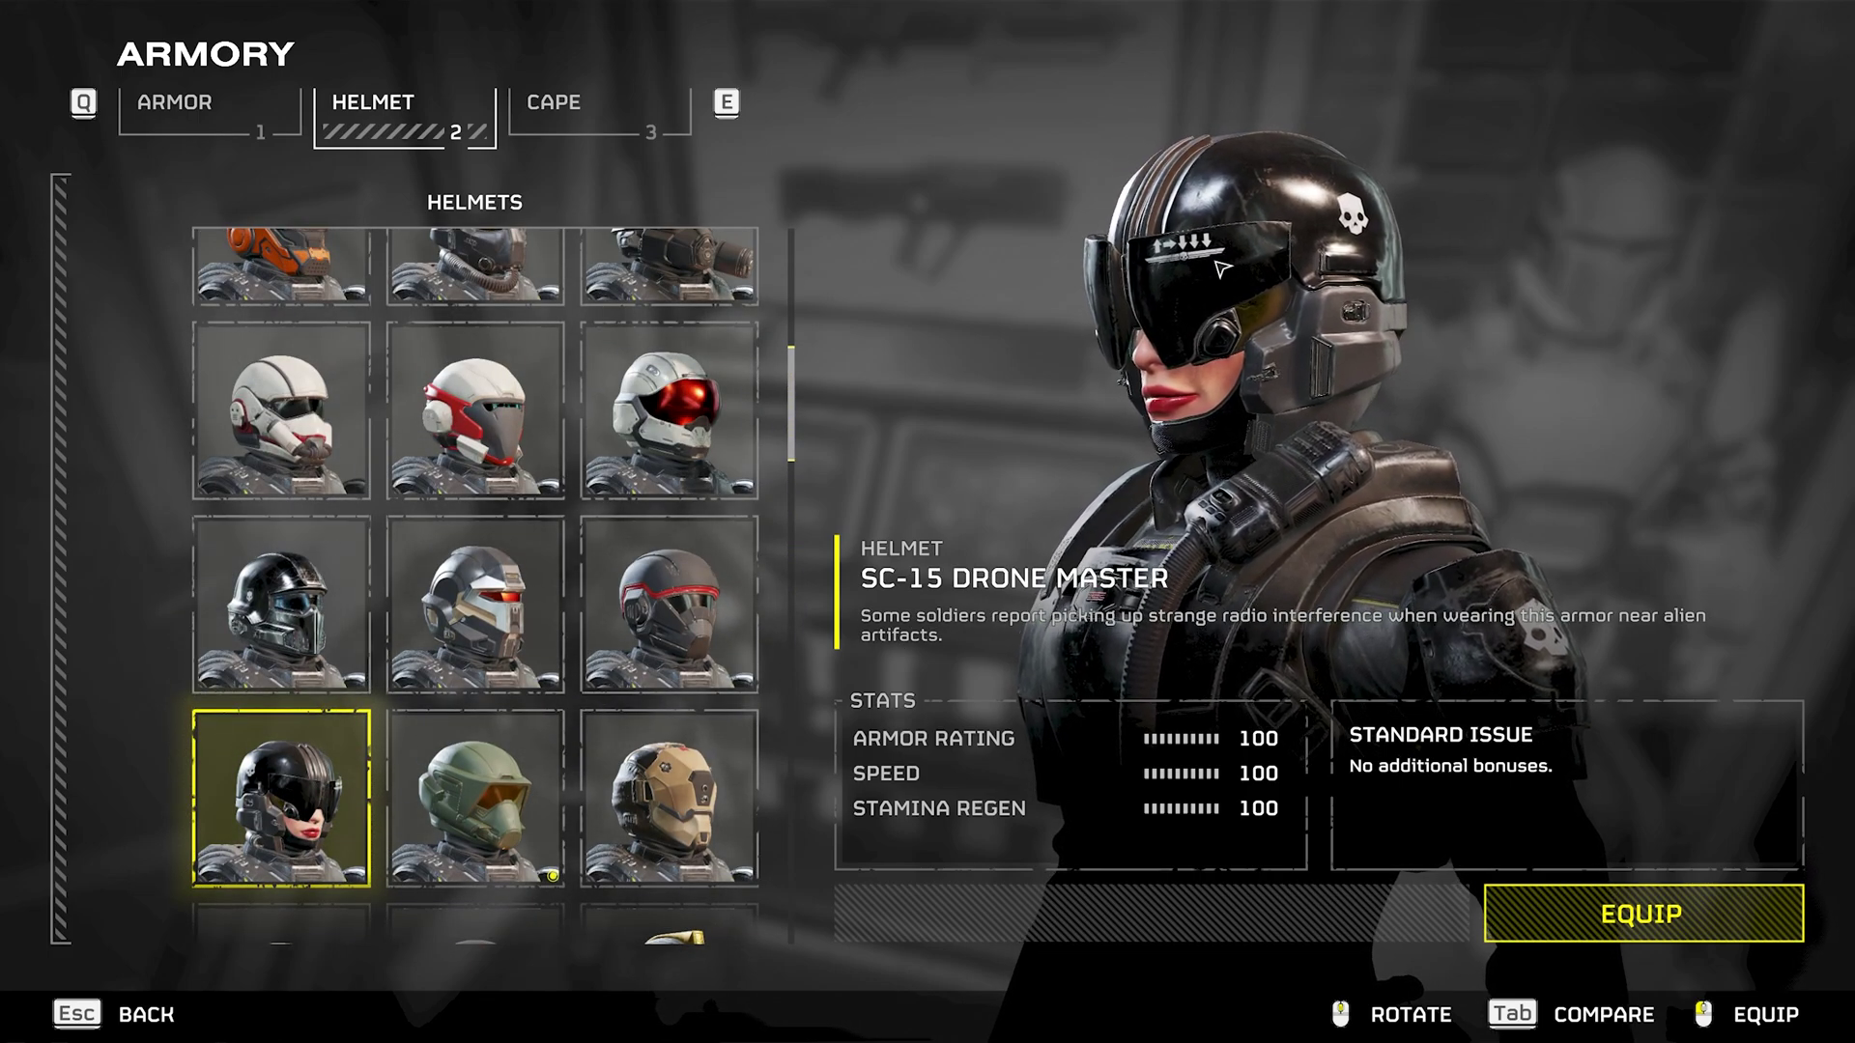
scroll(724, 425, up, 1)
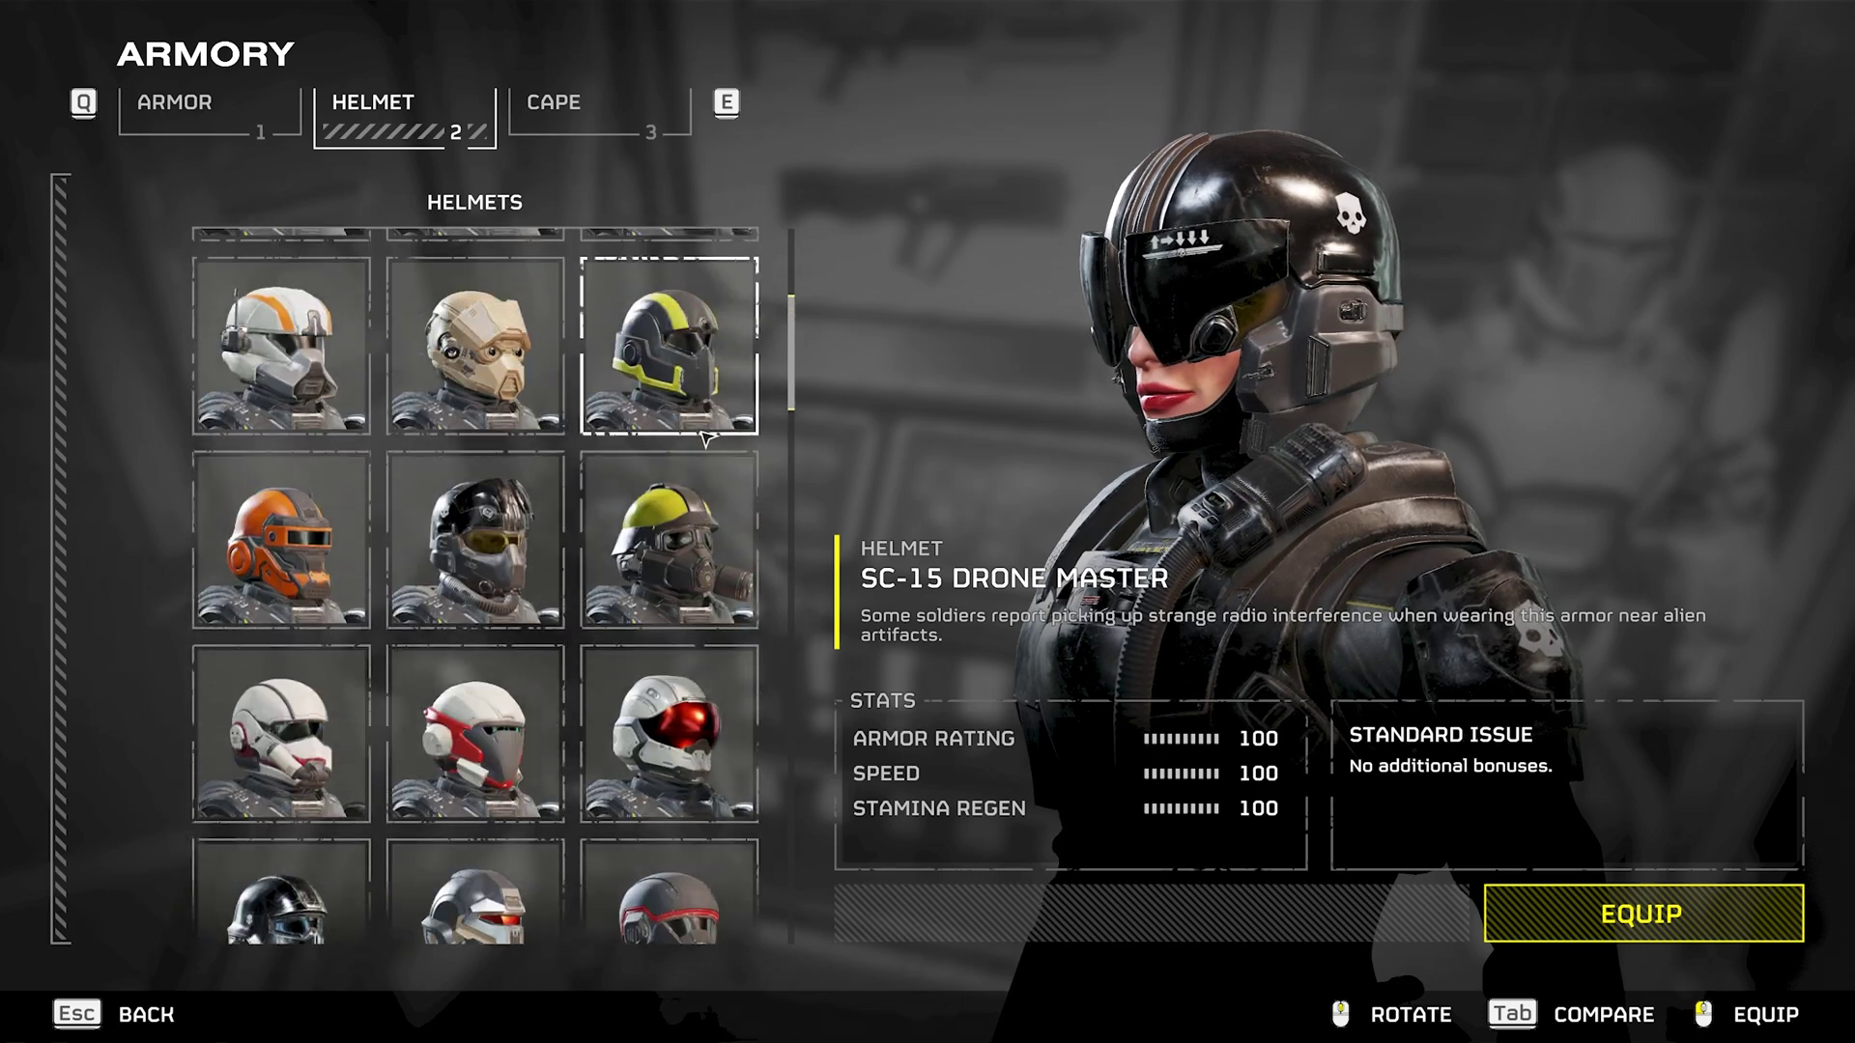
- Preview the SC-37 Legionnaire helmet once more and equip the SC-15 Drone Master helmet
scroll(725, 425, down, 1)
scroll(328, 648, down, 2)
scroll(322, 739, down, 3)
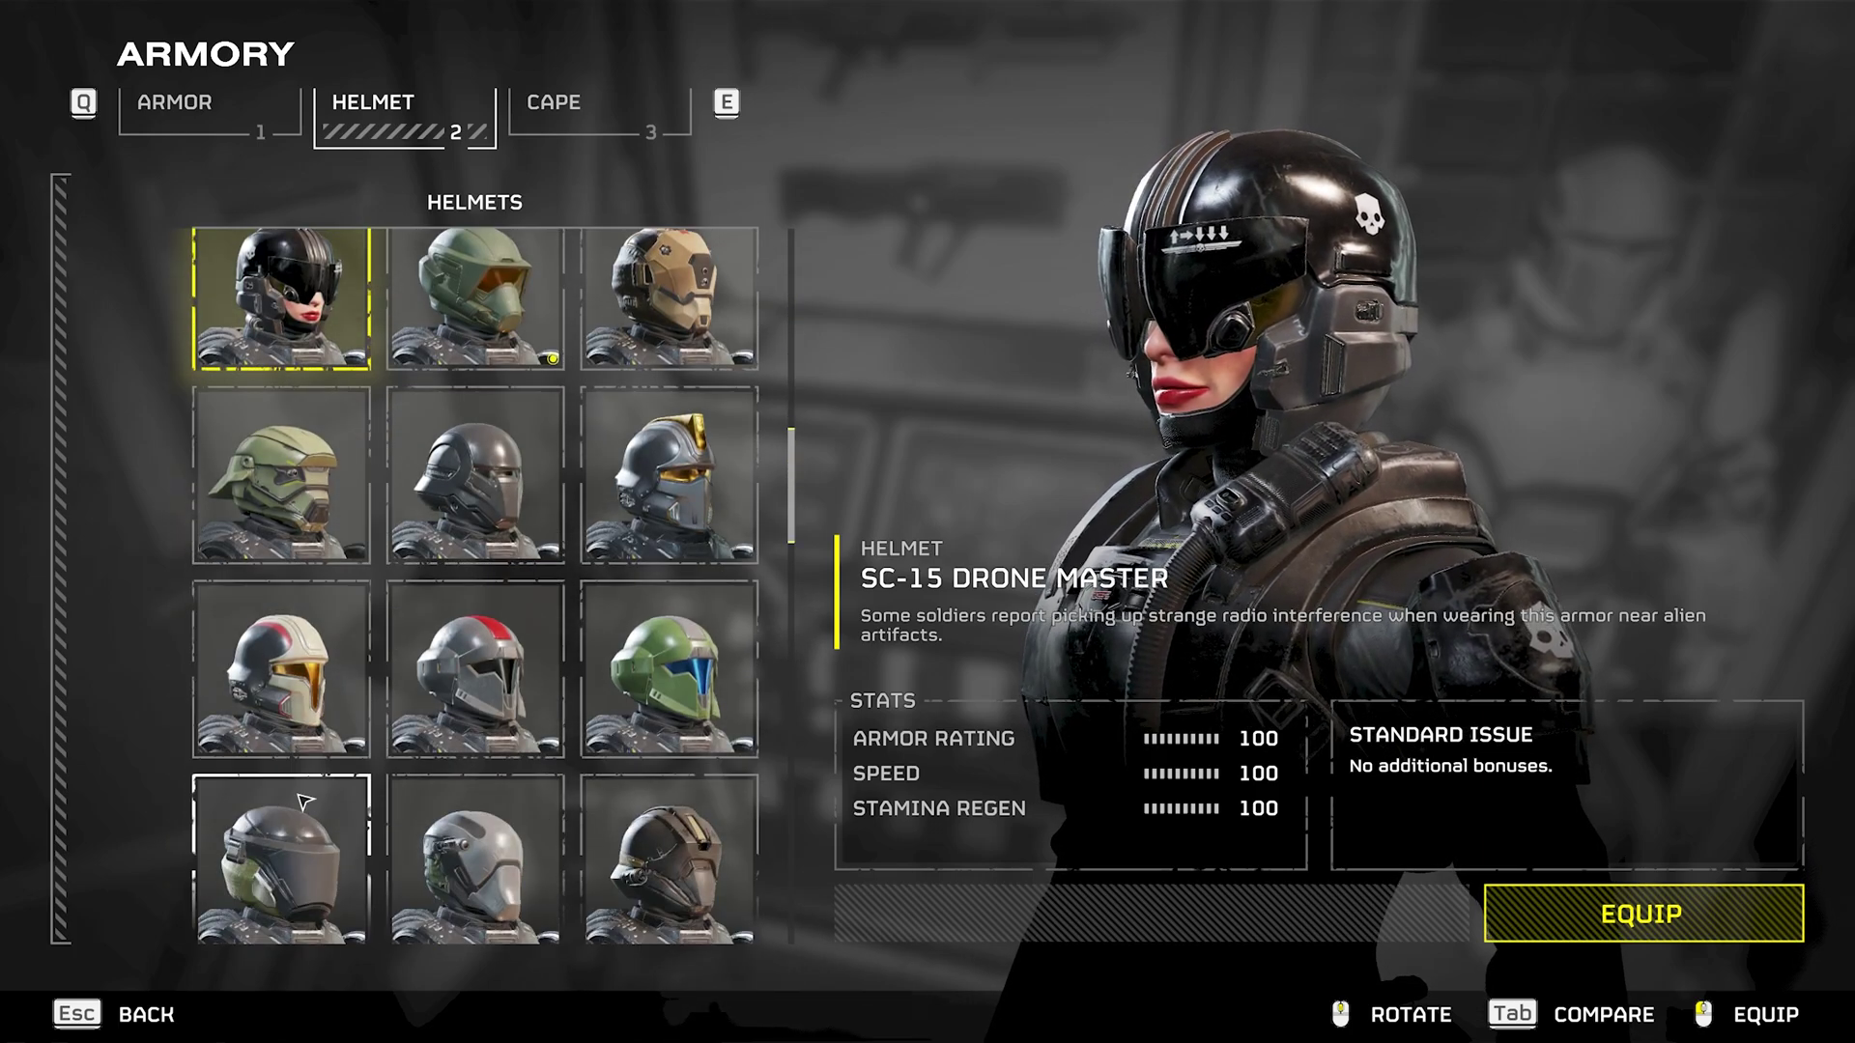
scroll(309, 739, up, 3)
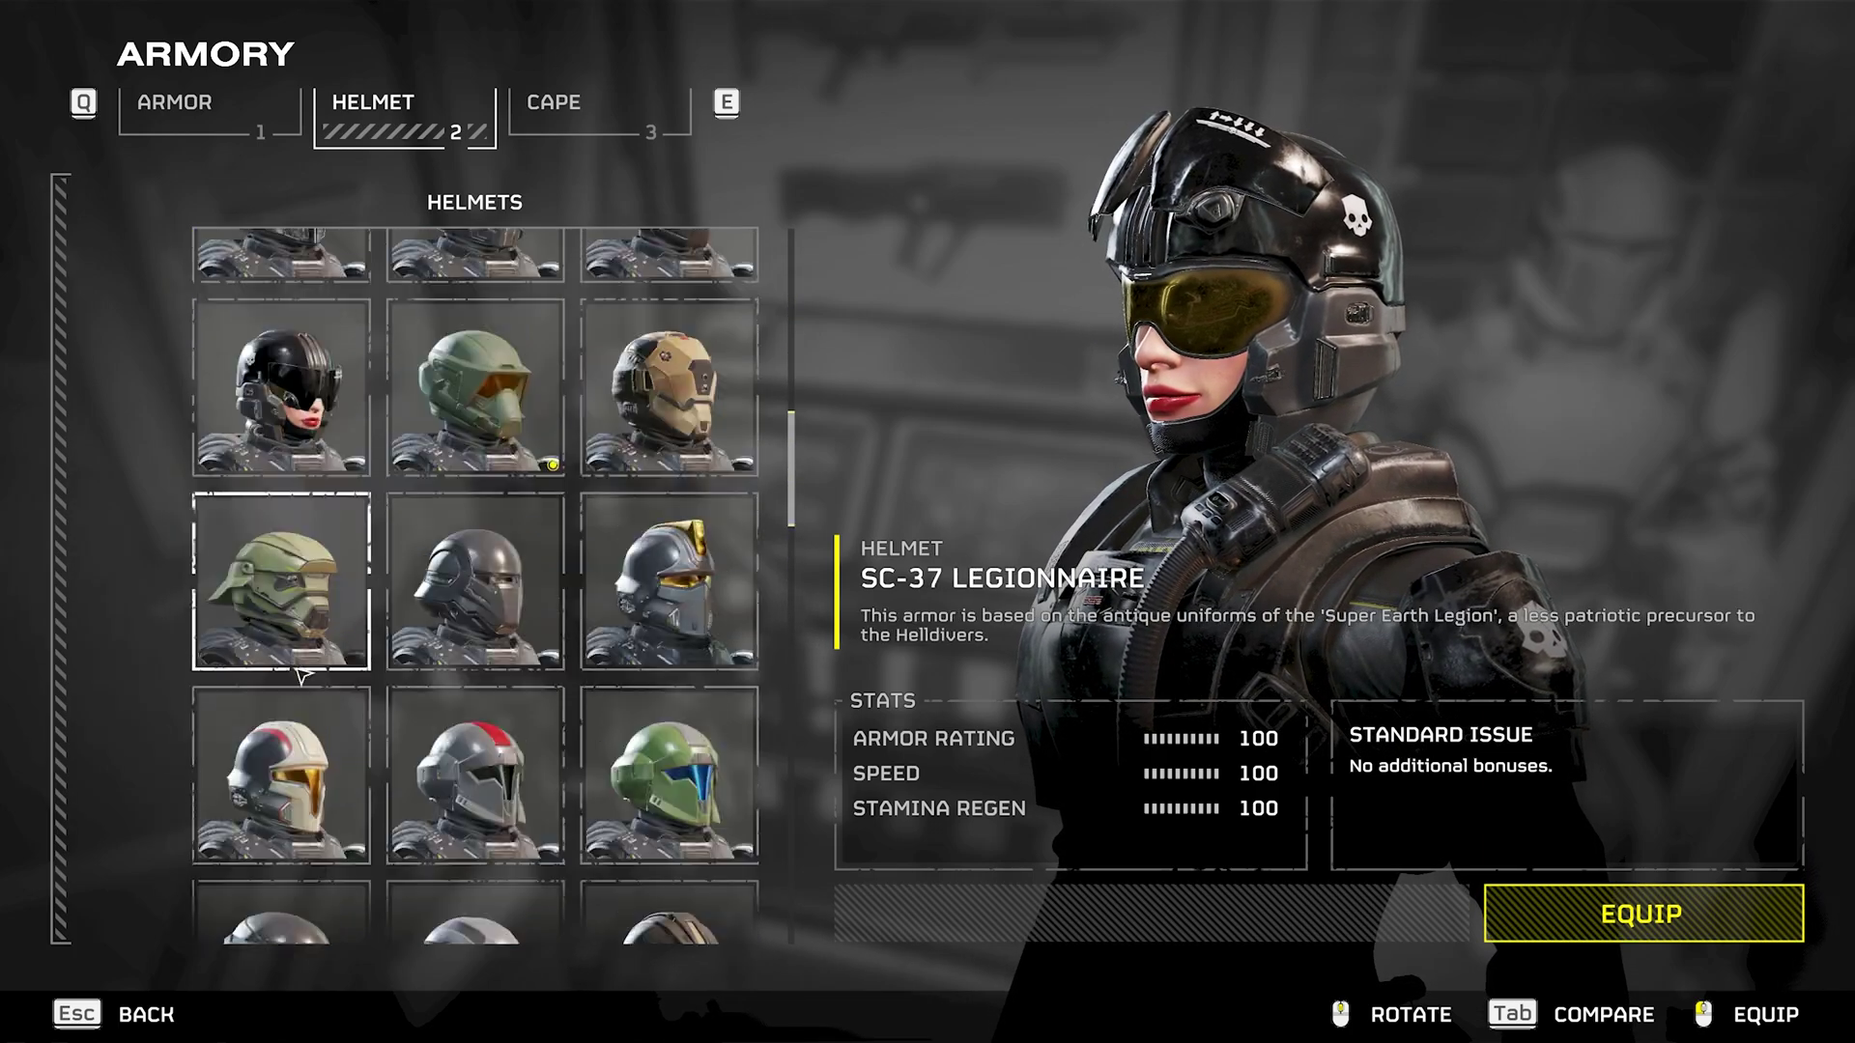
click(1609, 918)
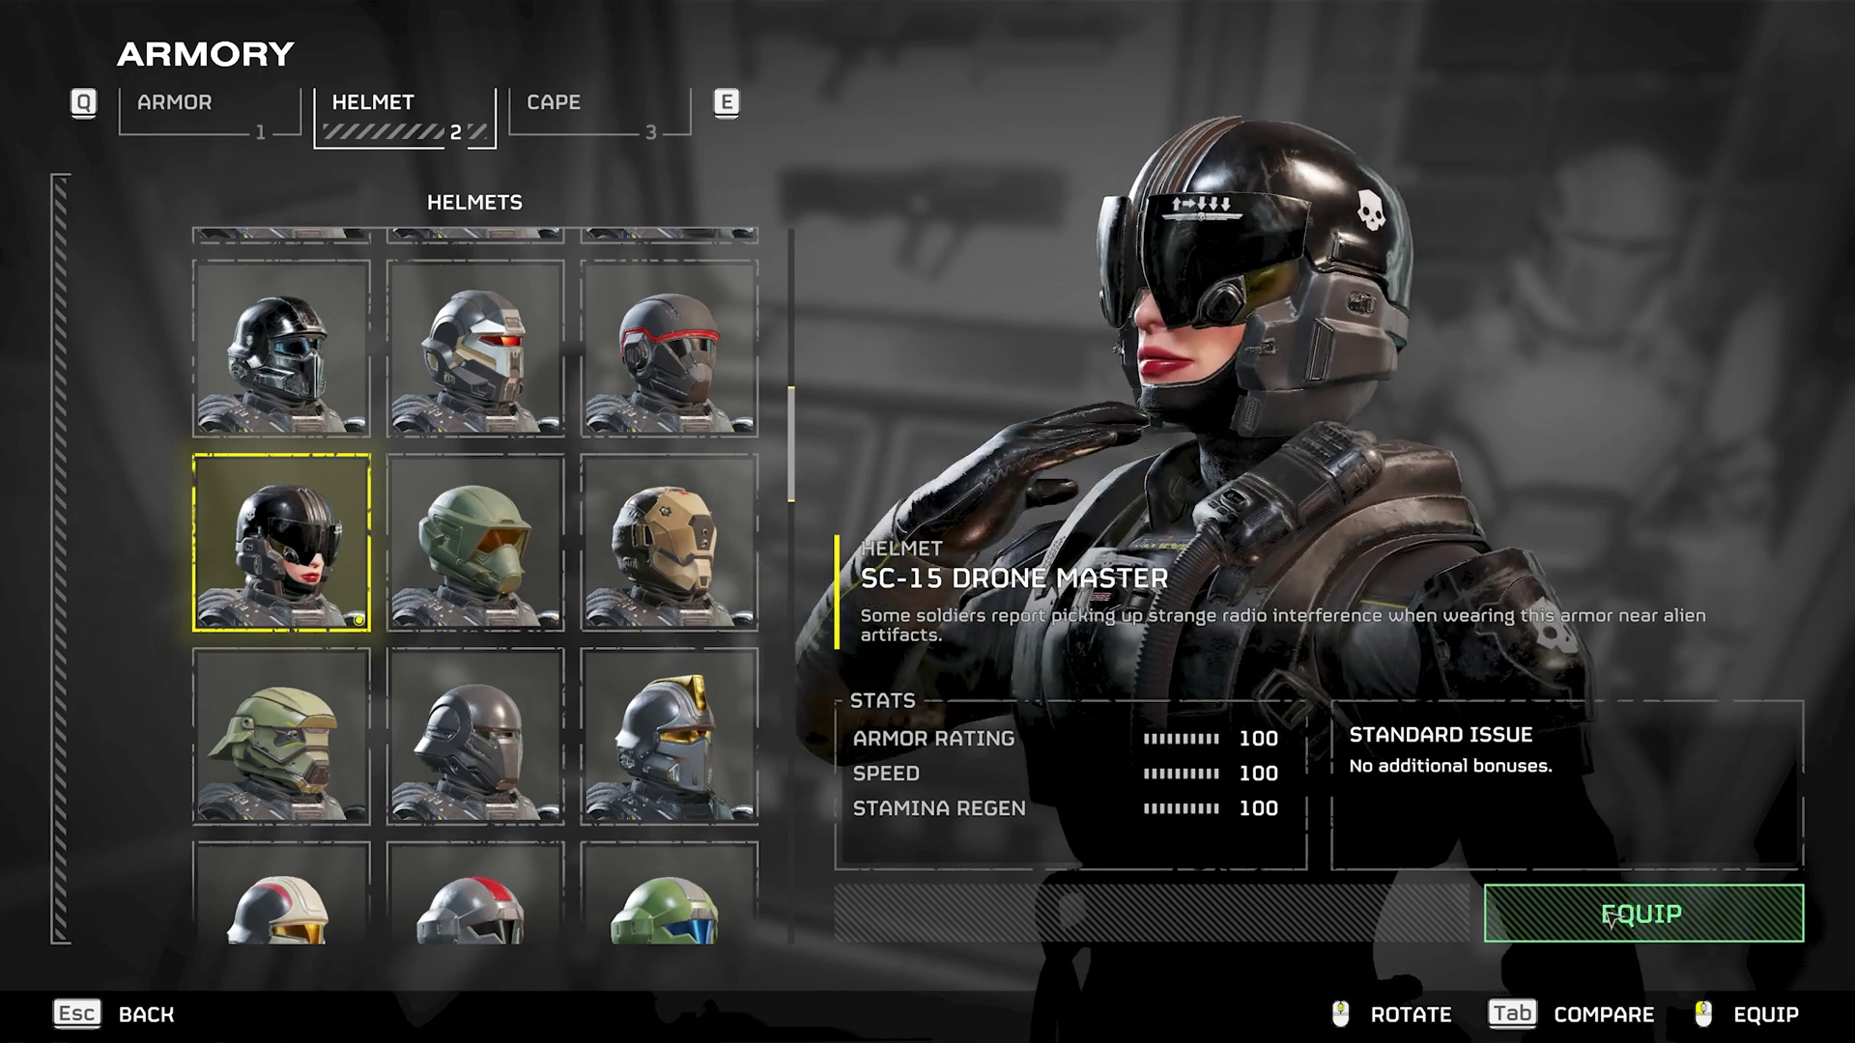
- Equip the Tideturner cape and return to the character overview
click(576, 108)
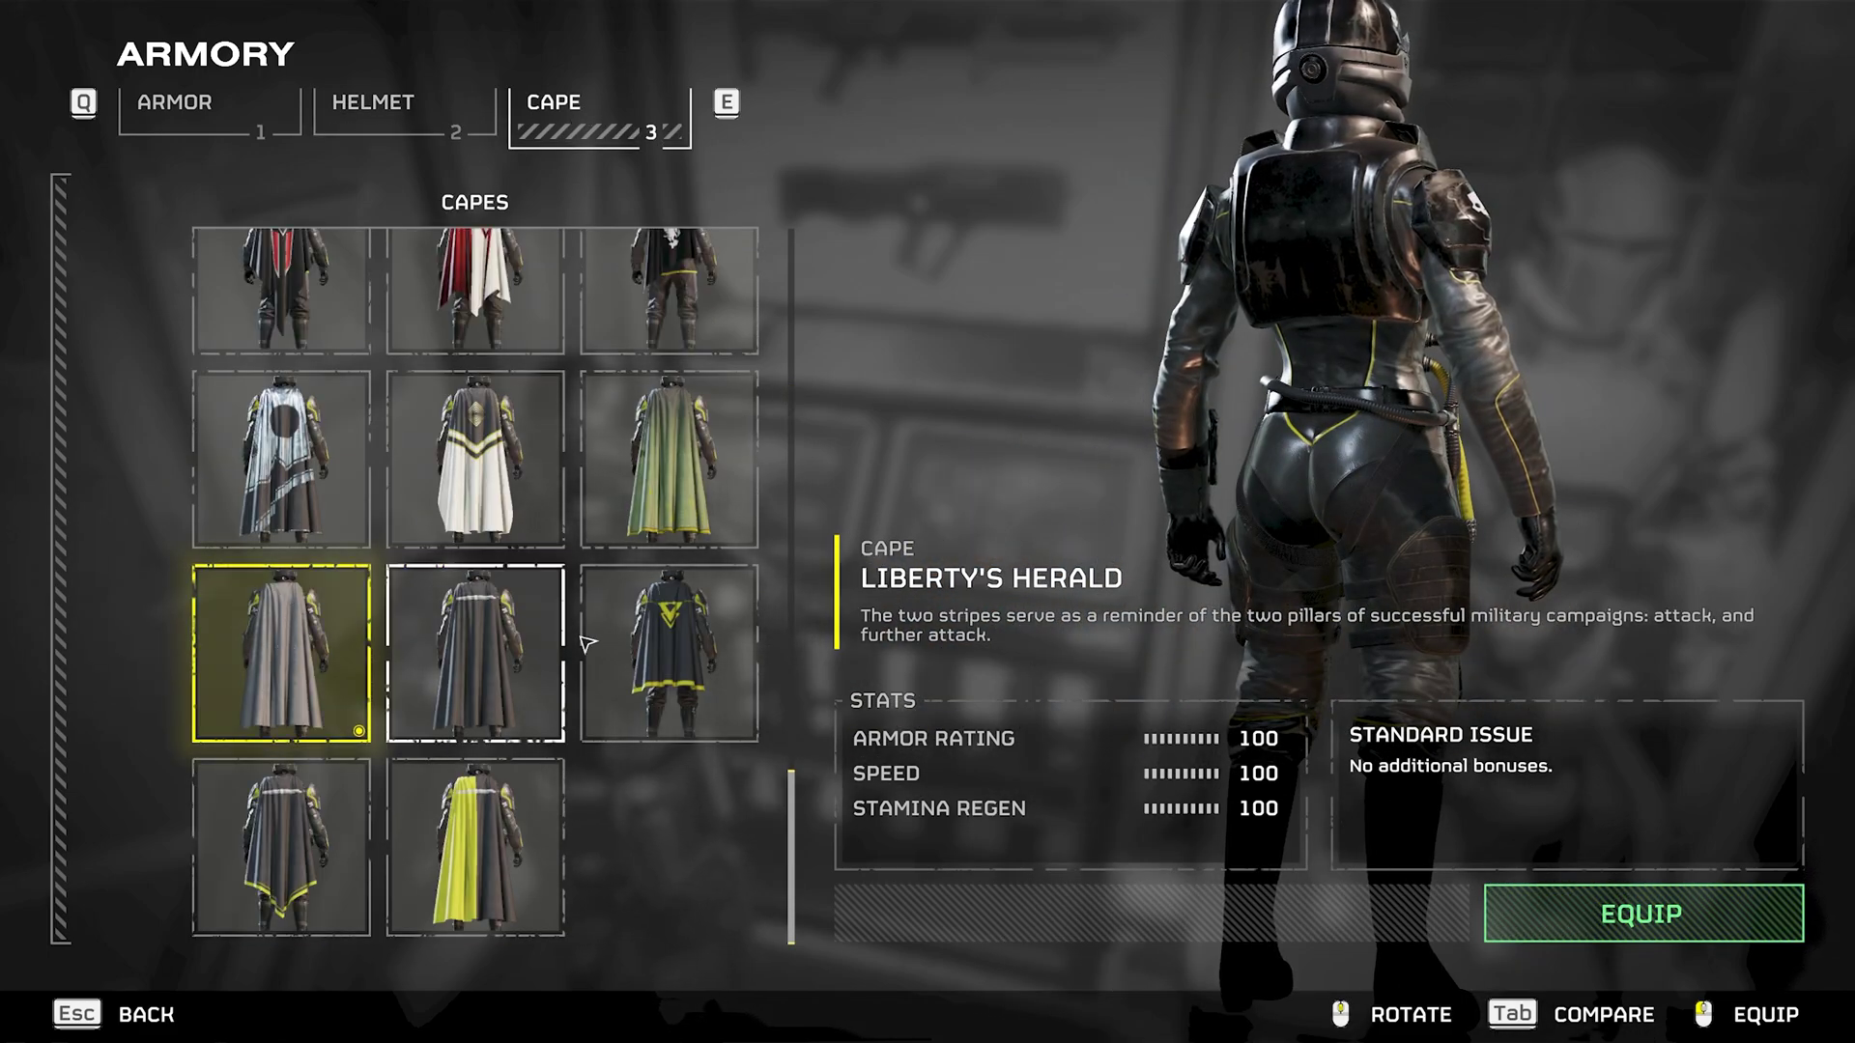
scroll(629, 642, up, 2)
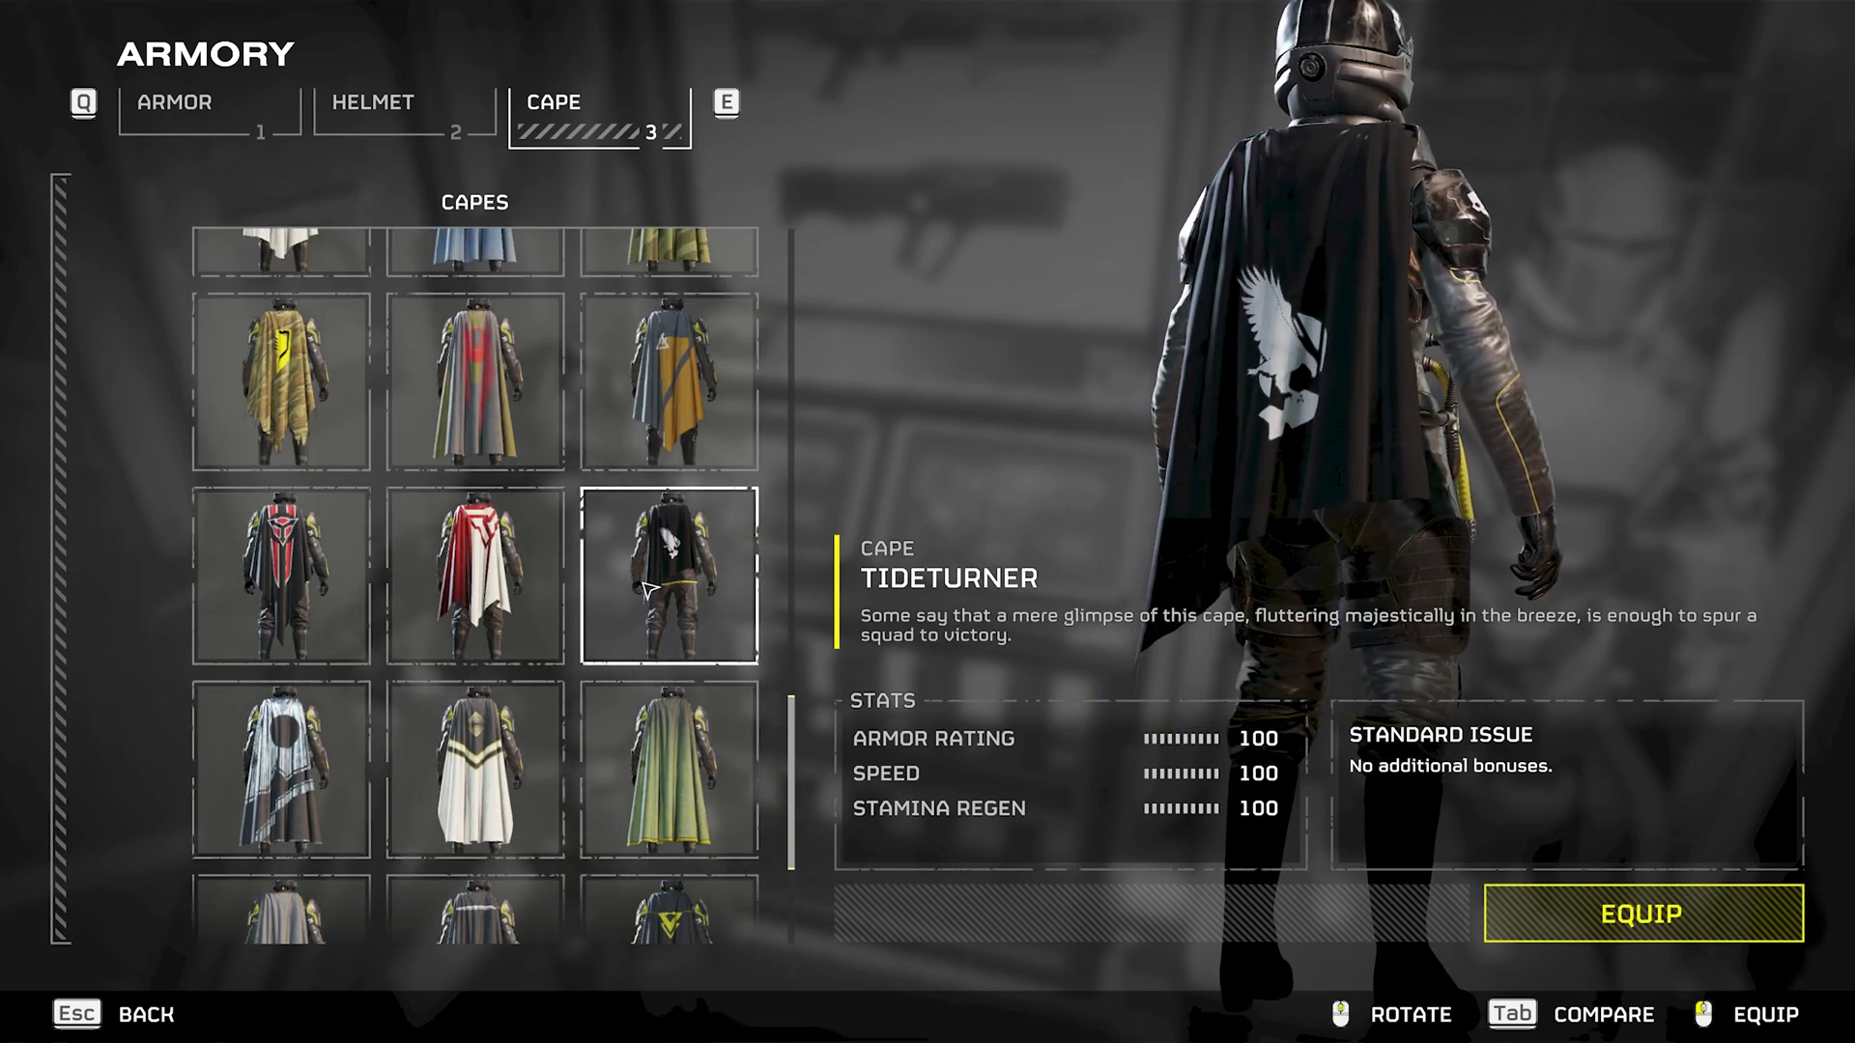
click(648, 589)
key(Escape)
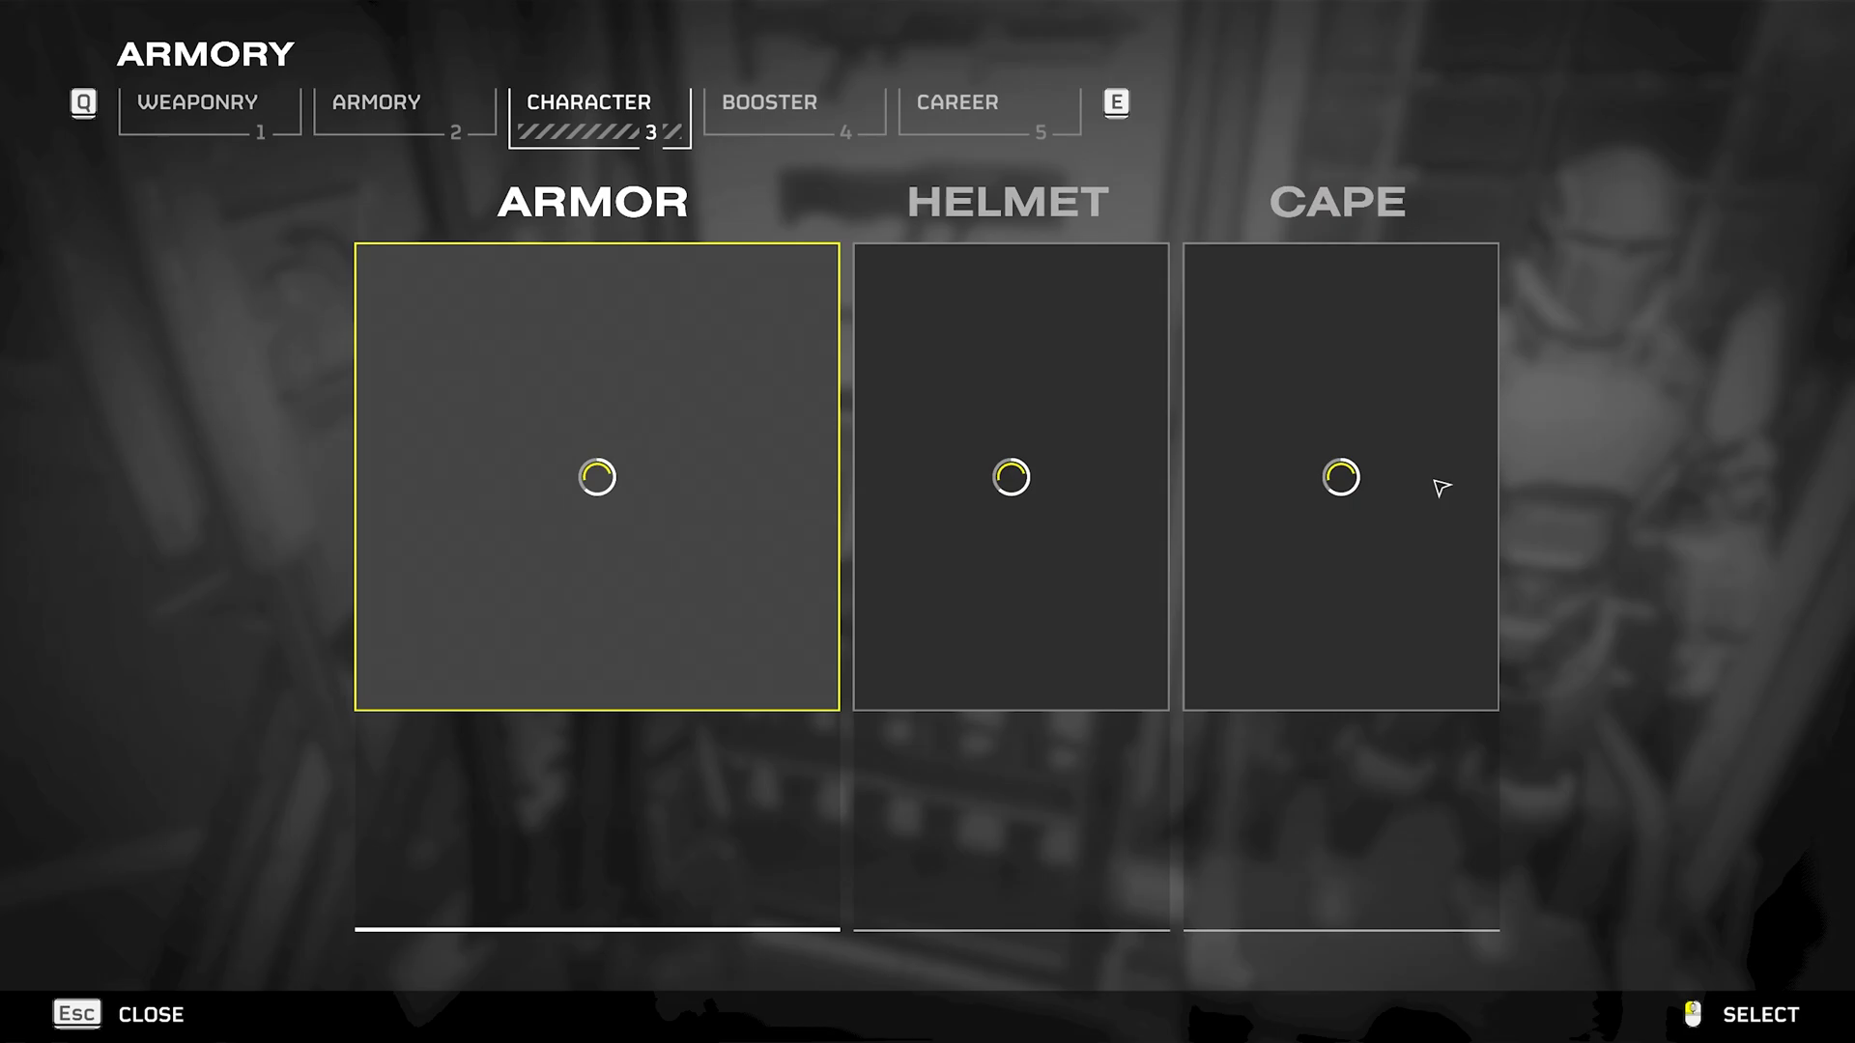
- Look over the light armors, then preview the Liberty's Herald cape and rotate the character to inspect the outfit from the front
click(612, 433)
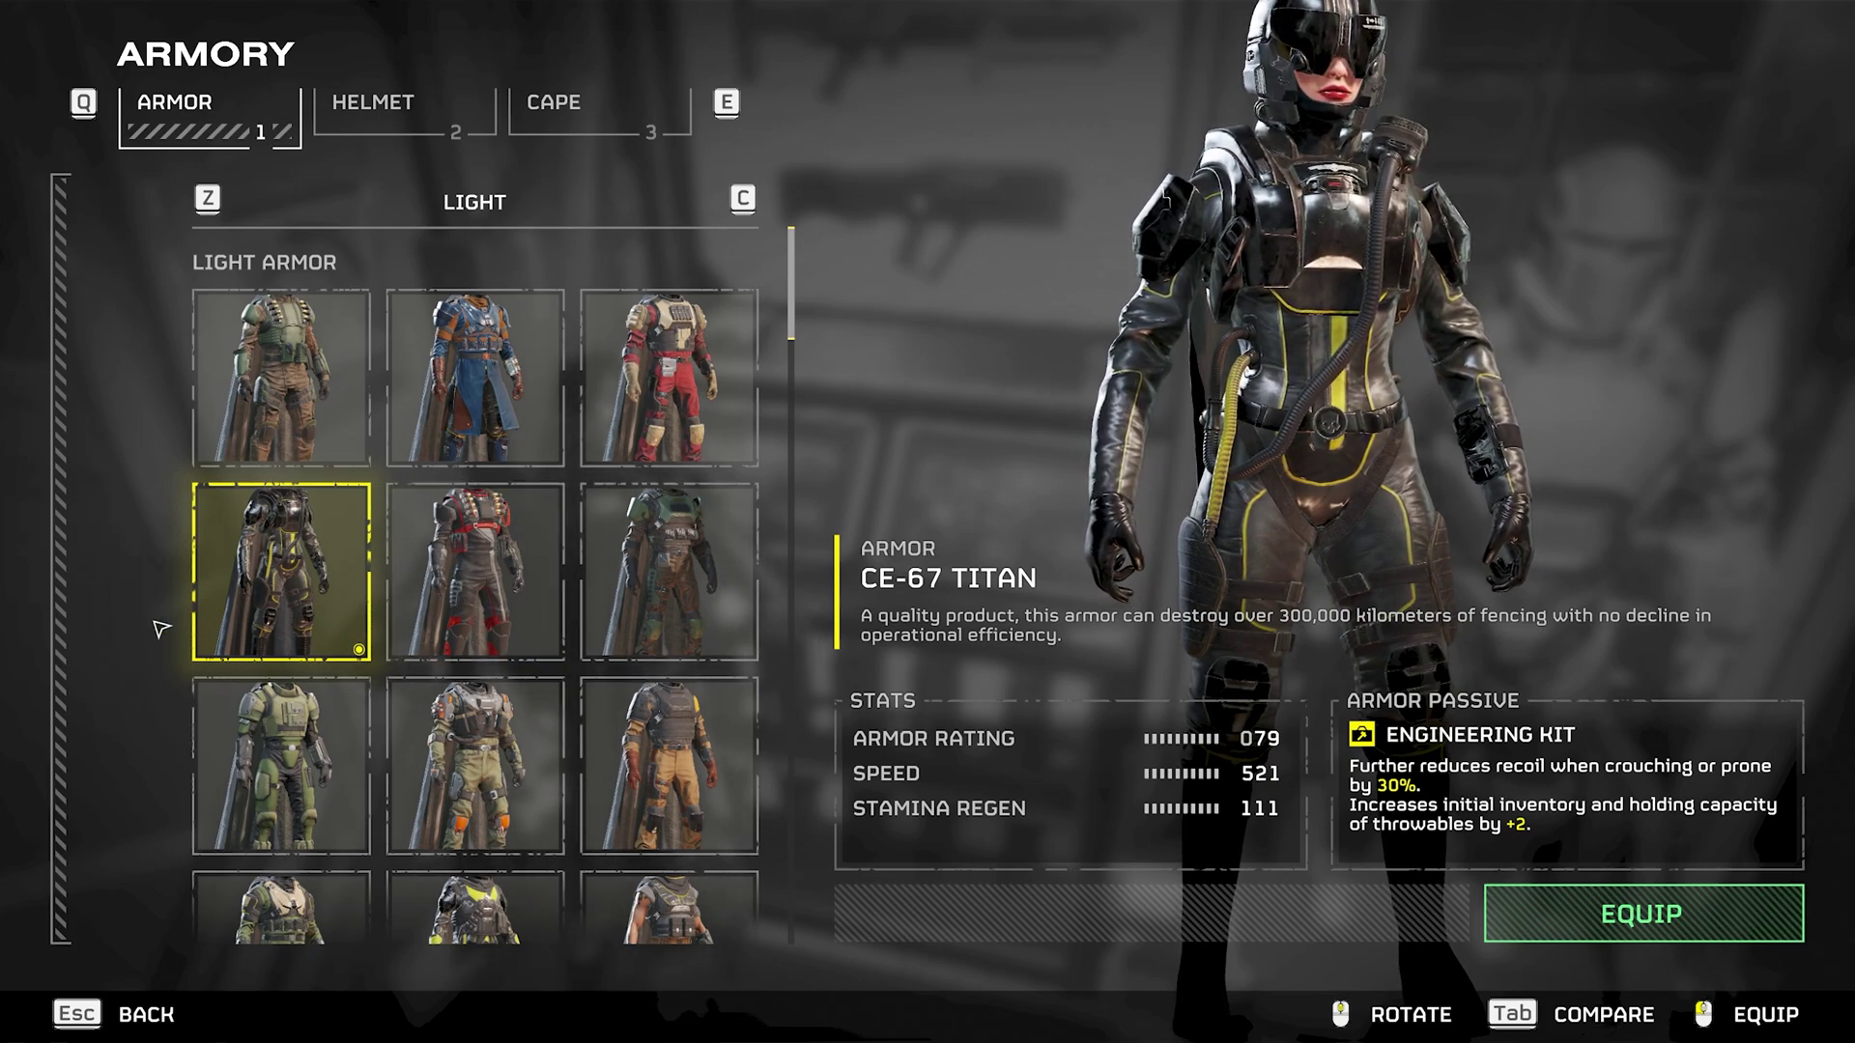
scroll(422, 383, down, 5)
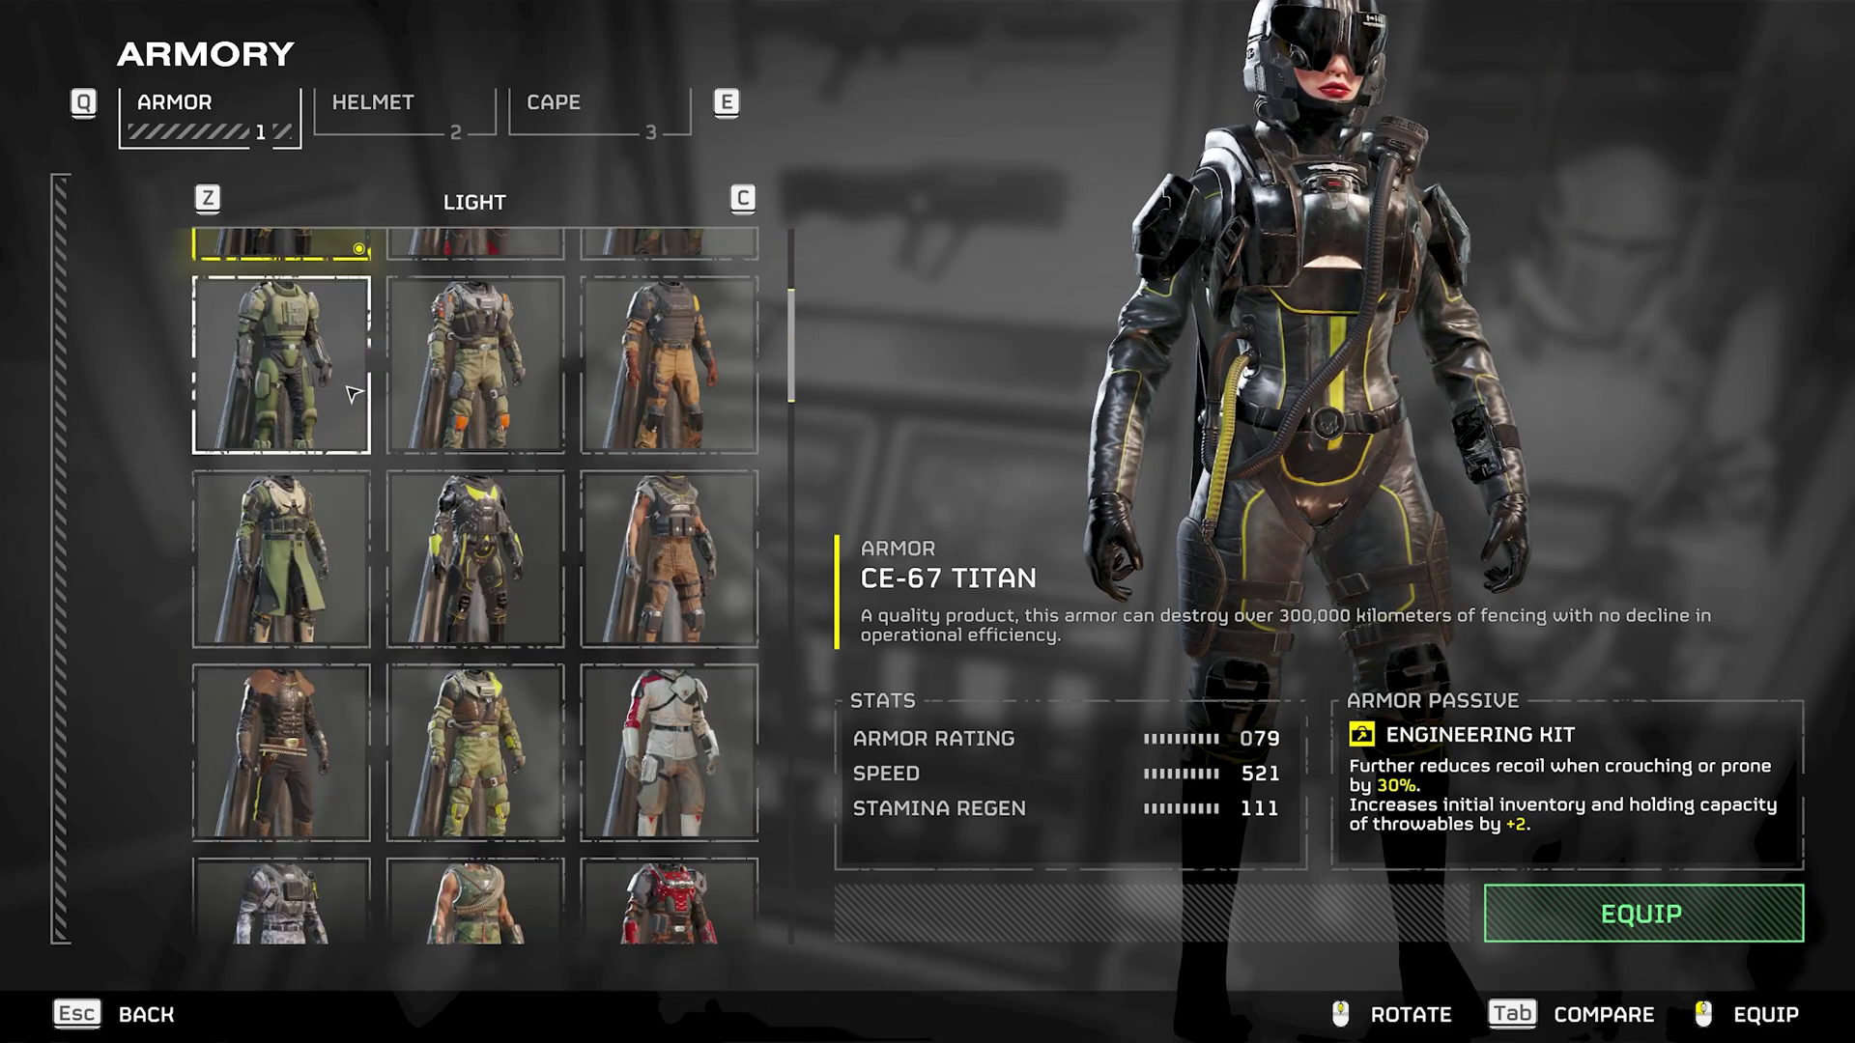
key(e)
key(e)
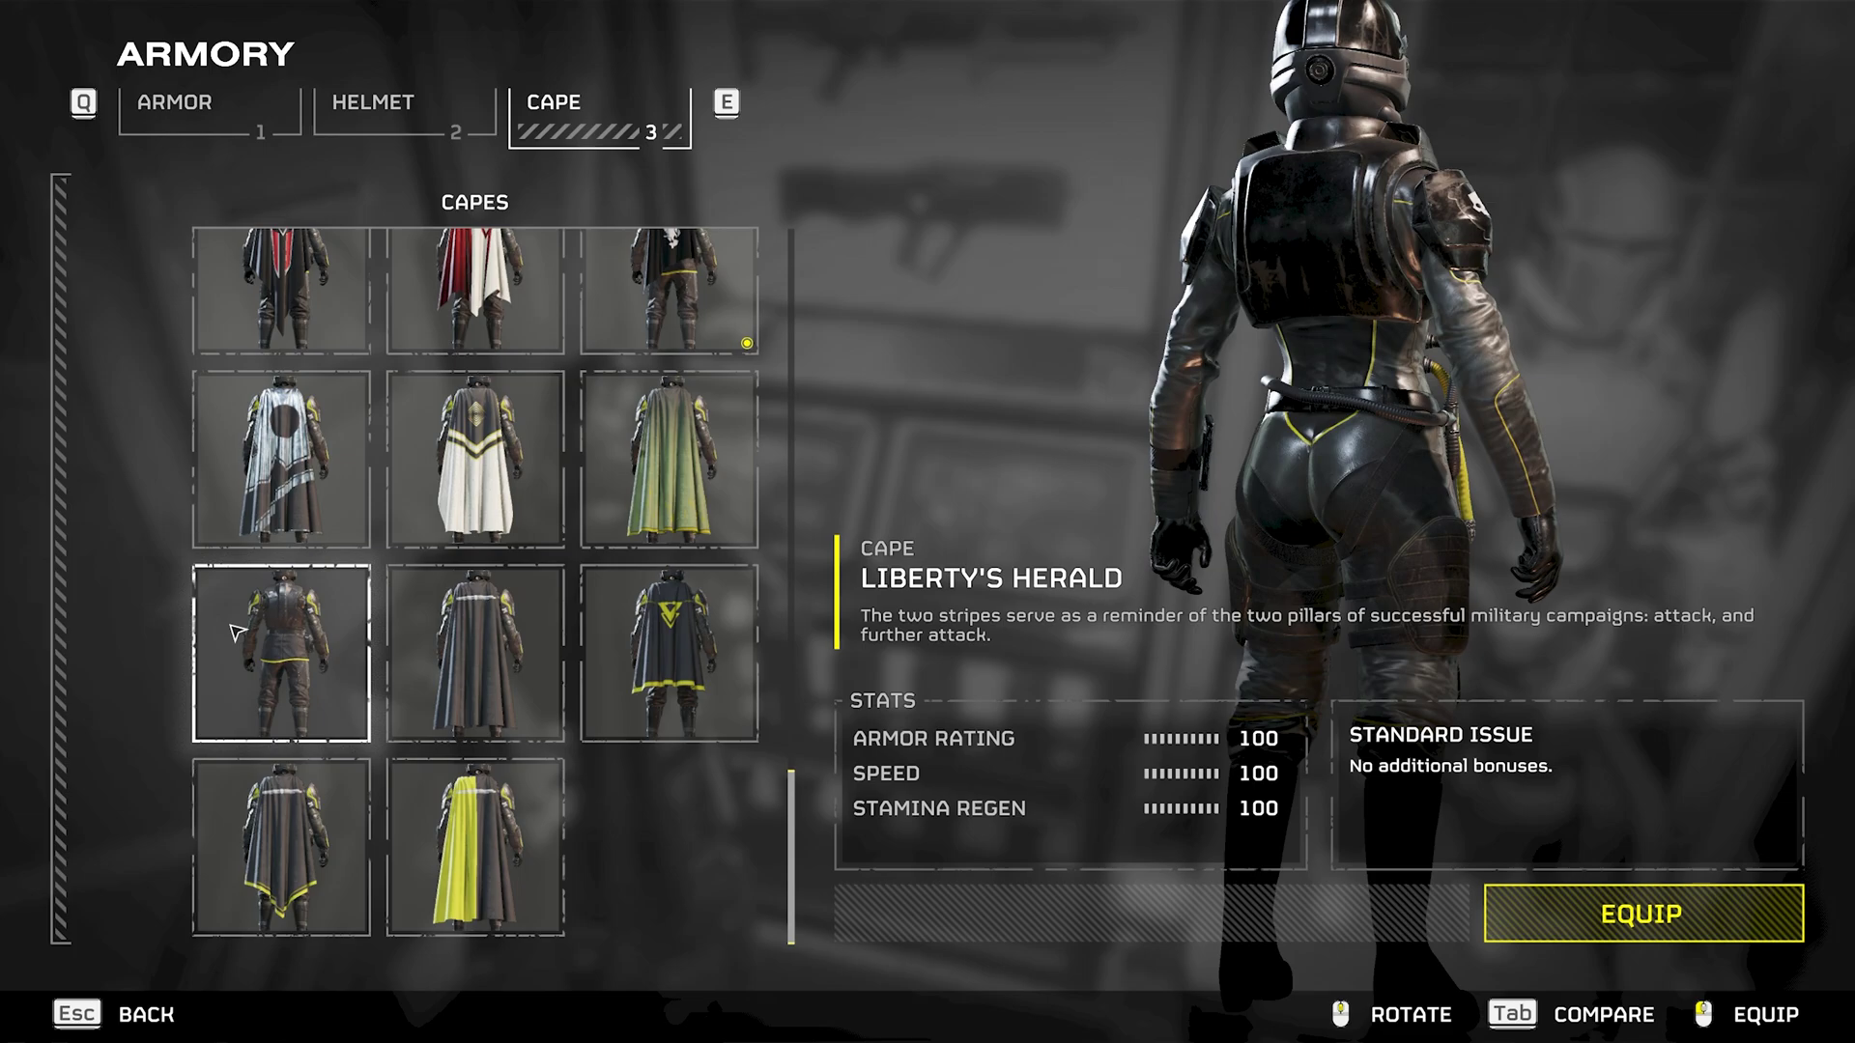
click(355, 669)
drag(1331, 501, 1190, 510)
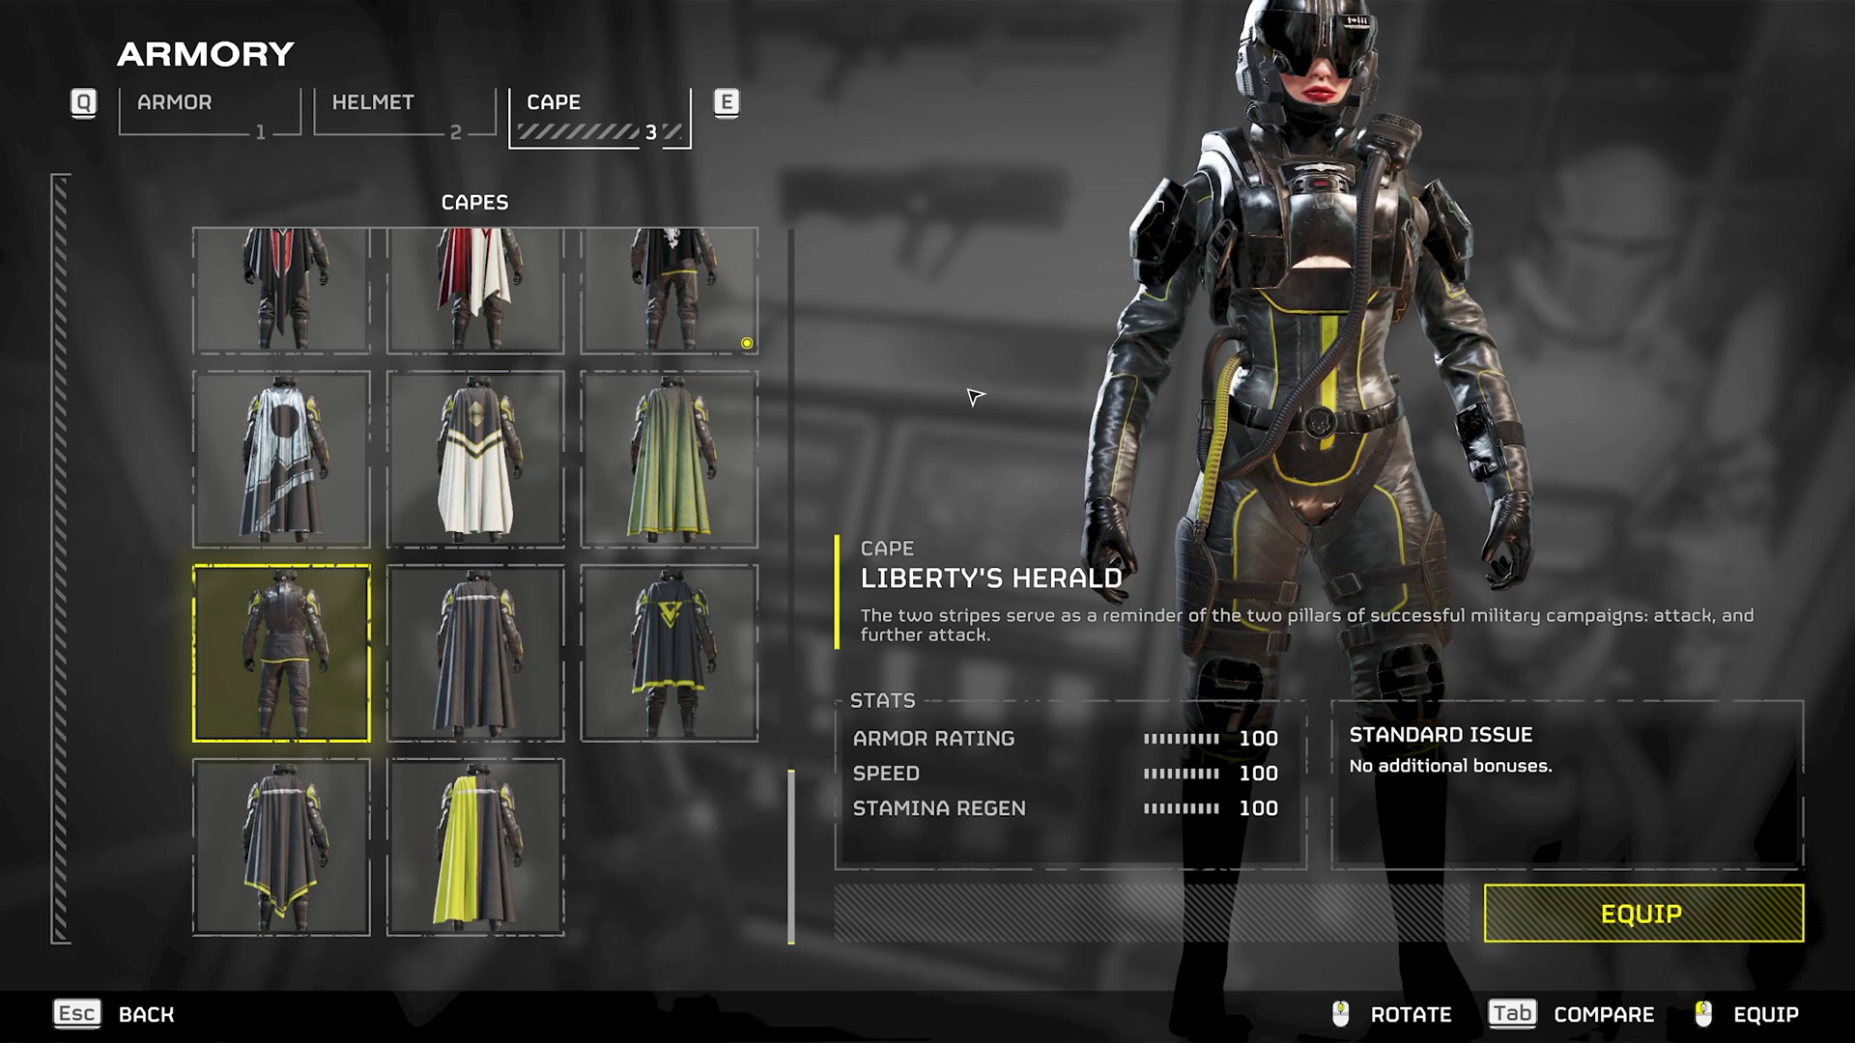
- Leave the armory and run through the ship, viewing the modded armor, helmet and cape from behind and from the front
key(Escape)
key(Escape)
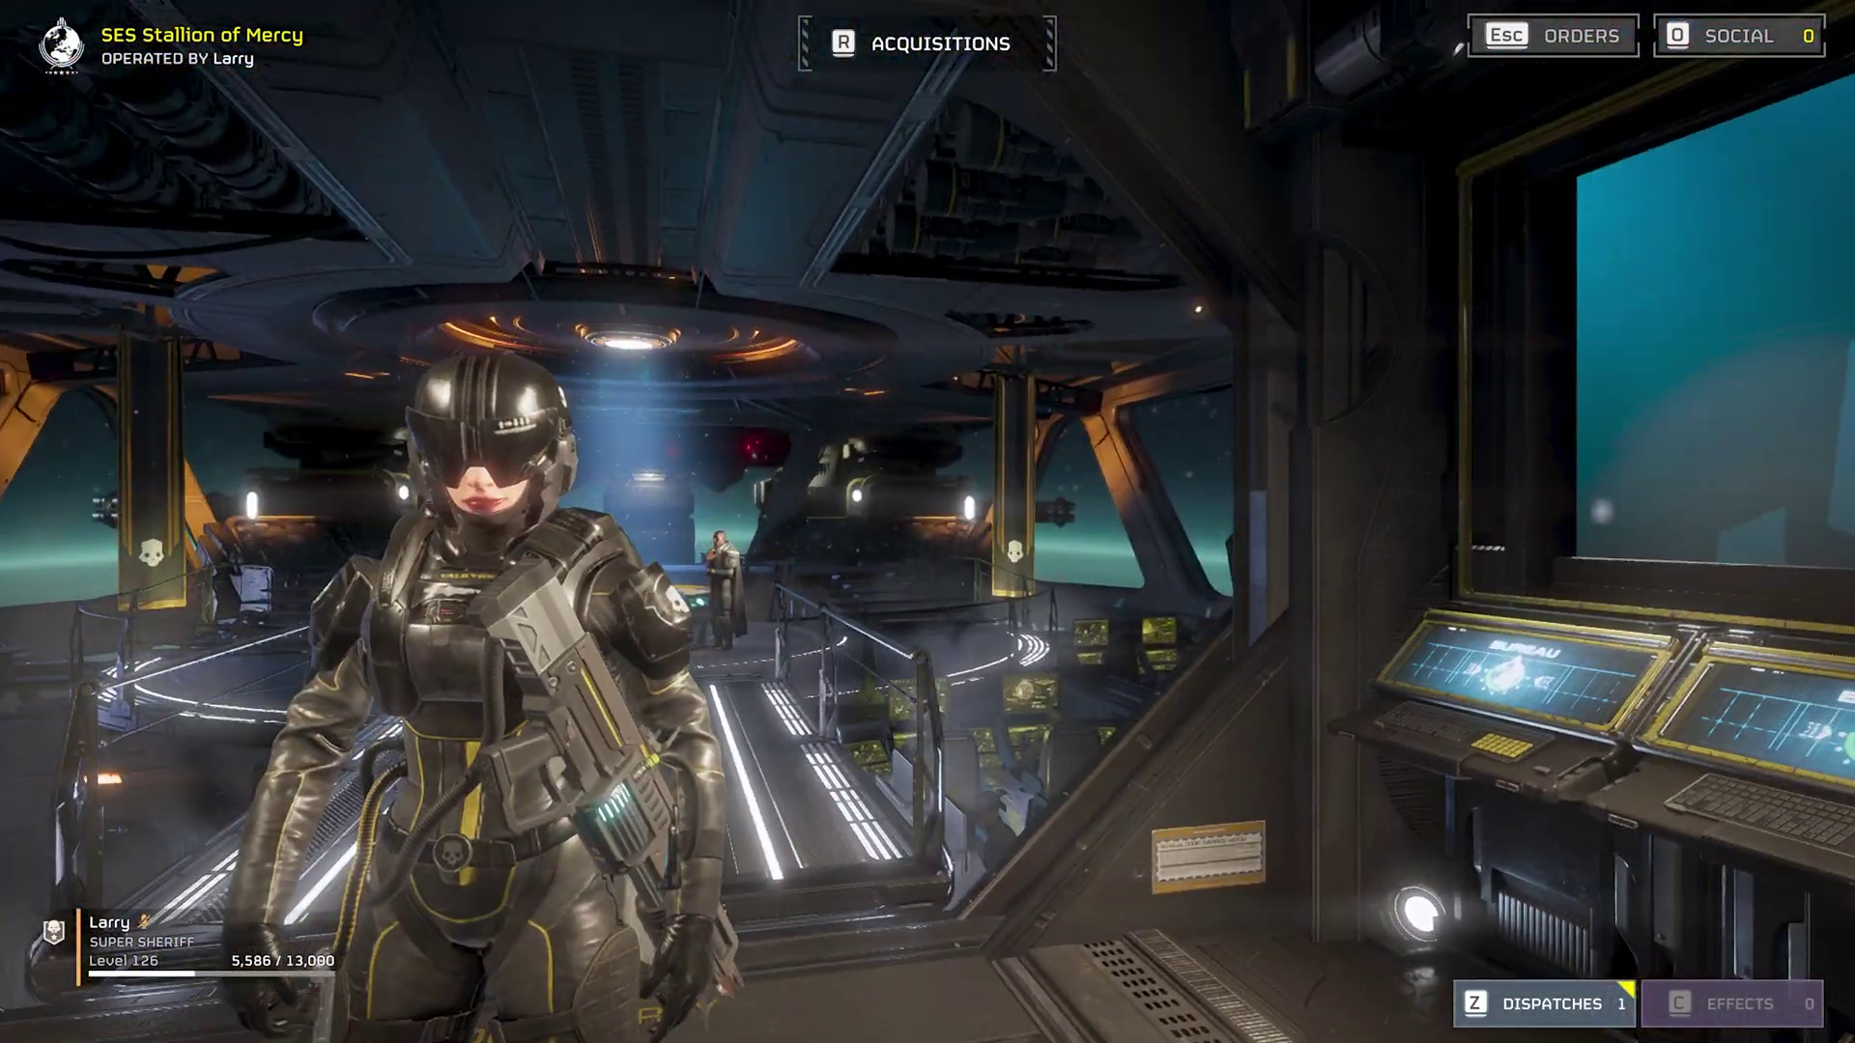
key(w)
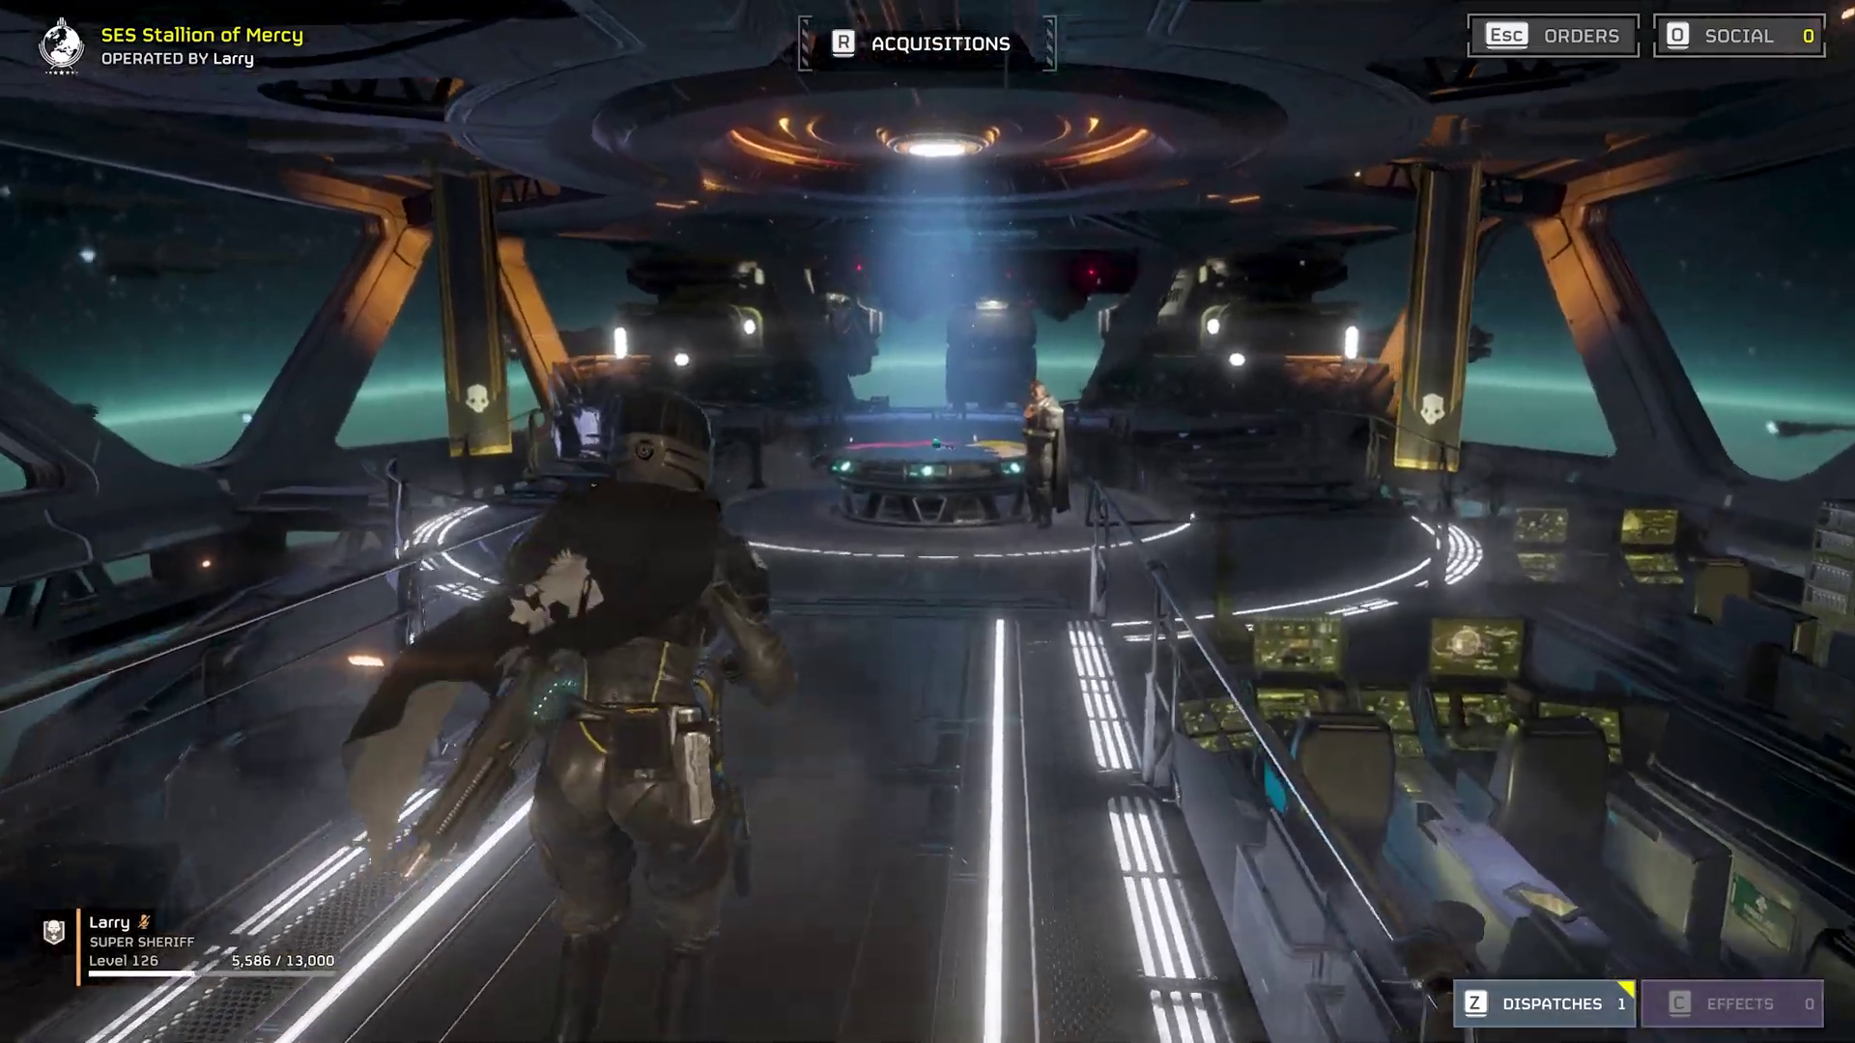
key(w)
key(w)
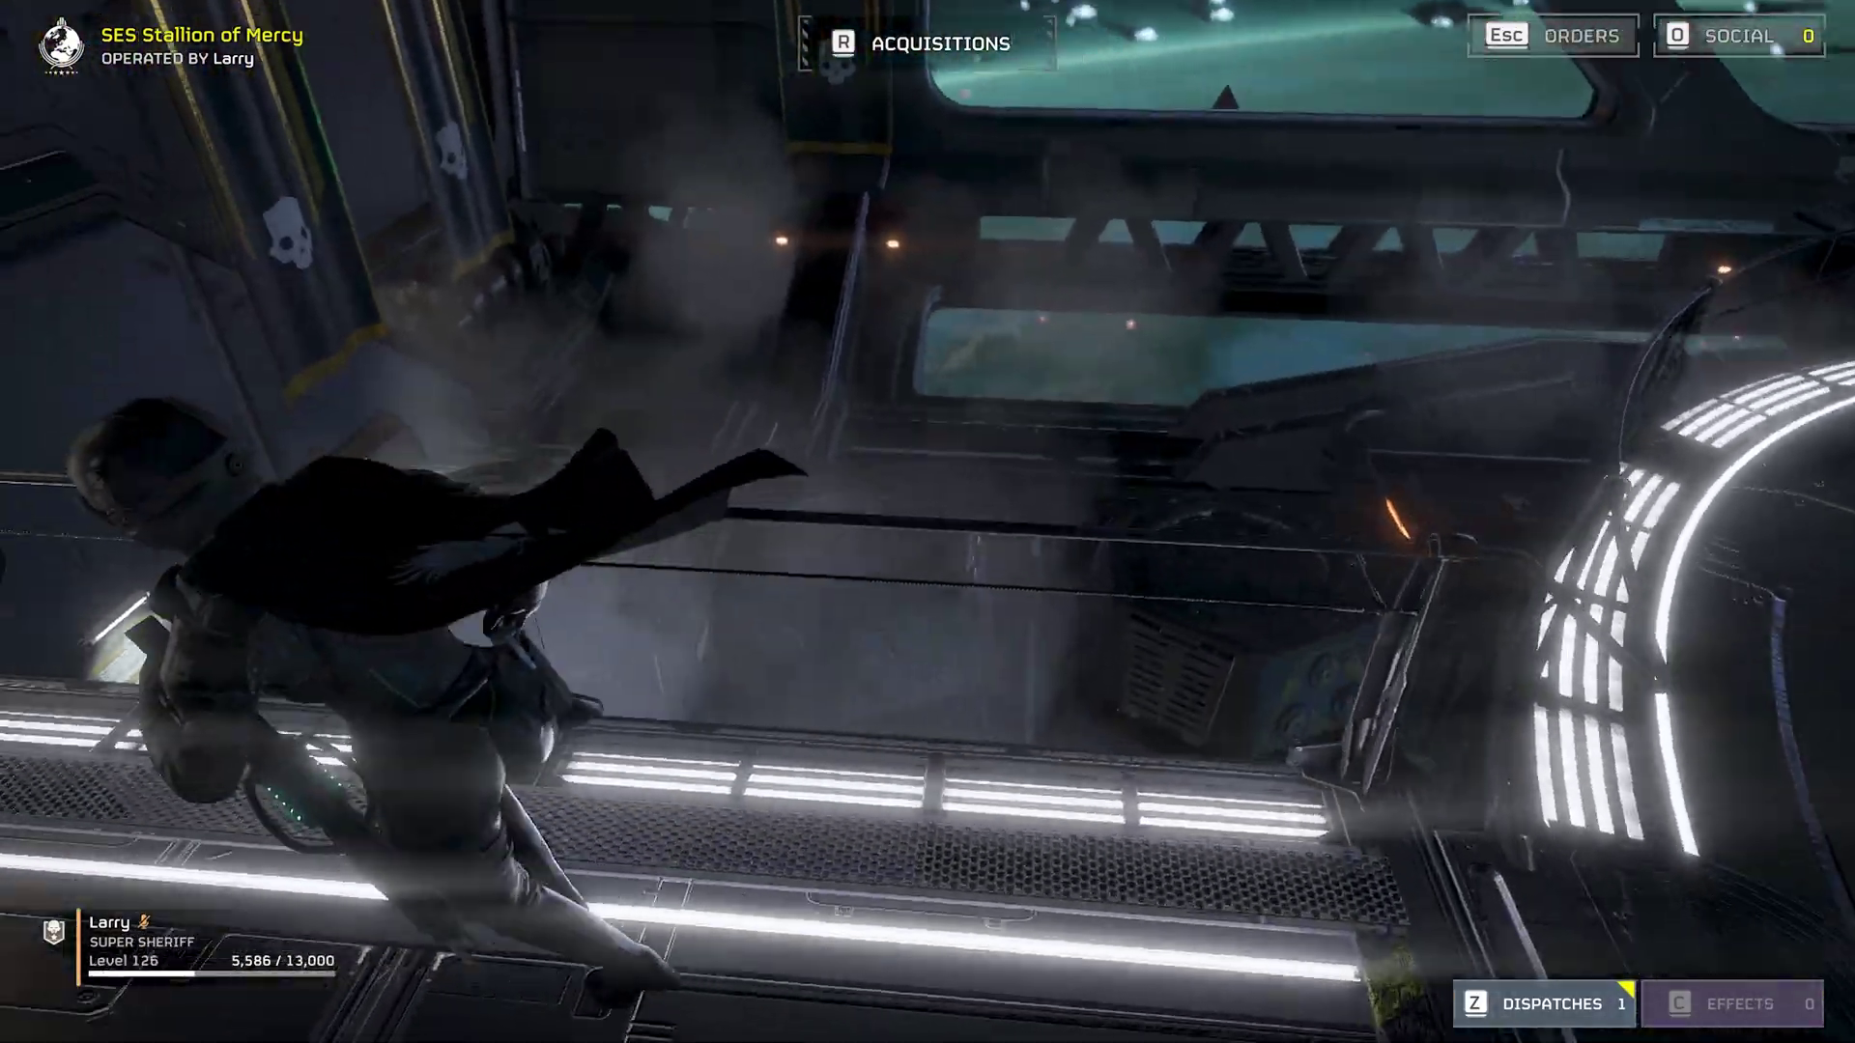
key(w)
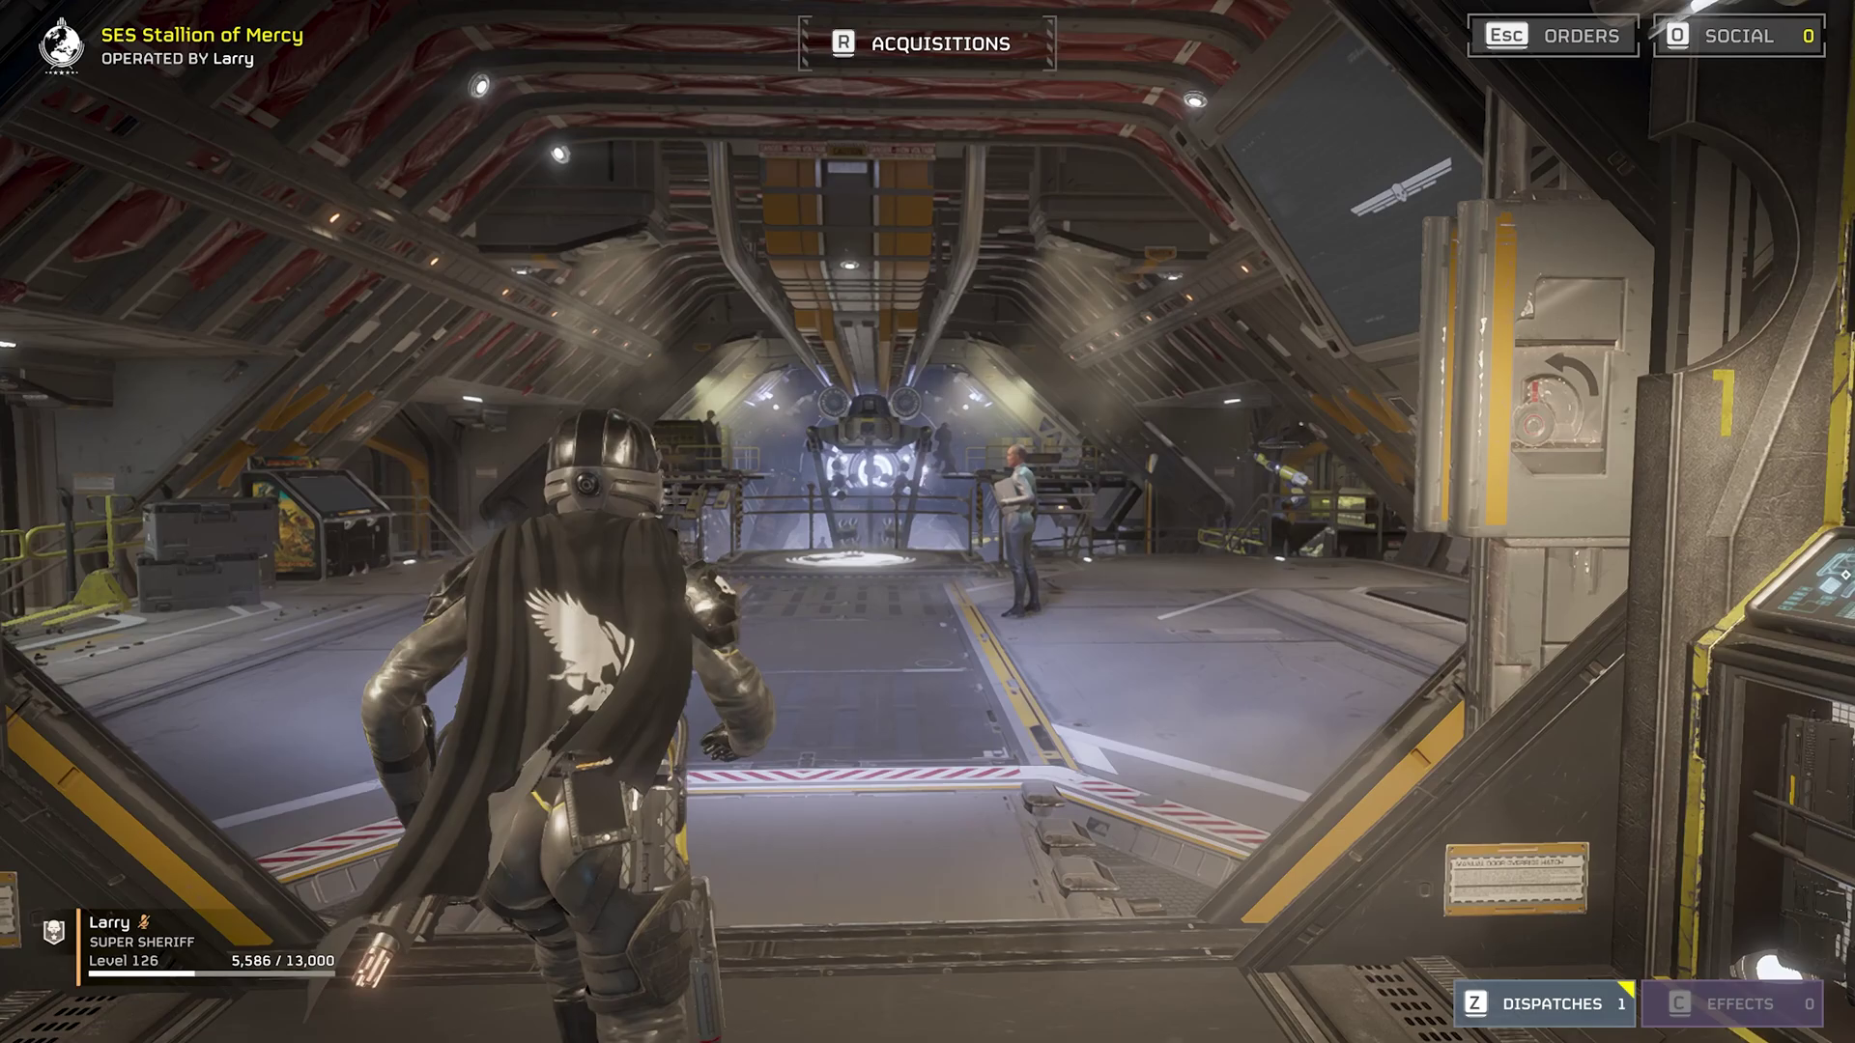
key(s)
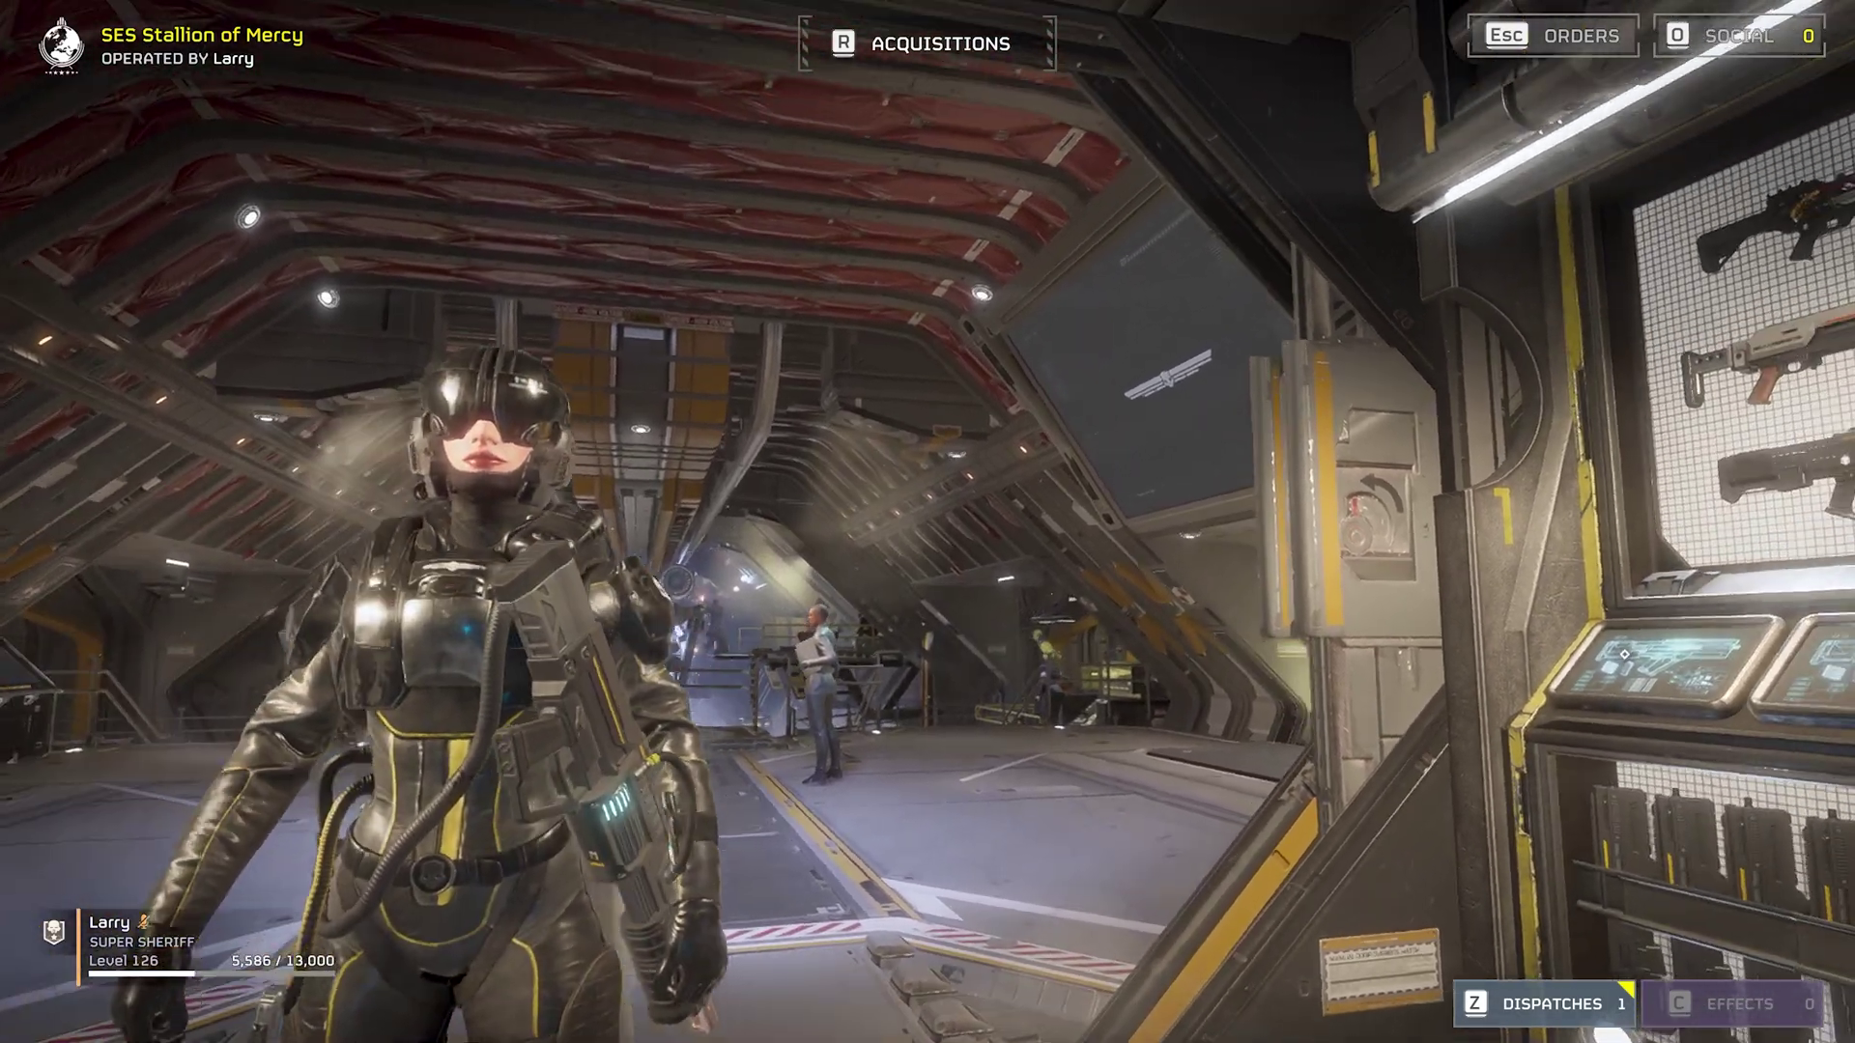
key(s)
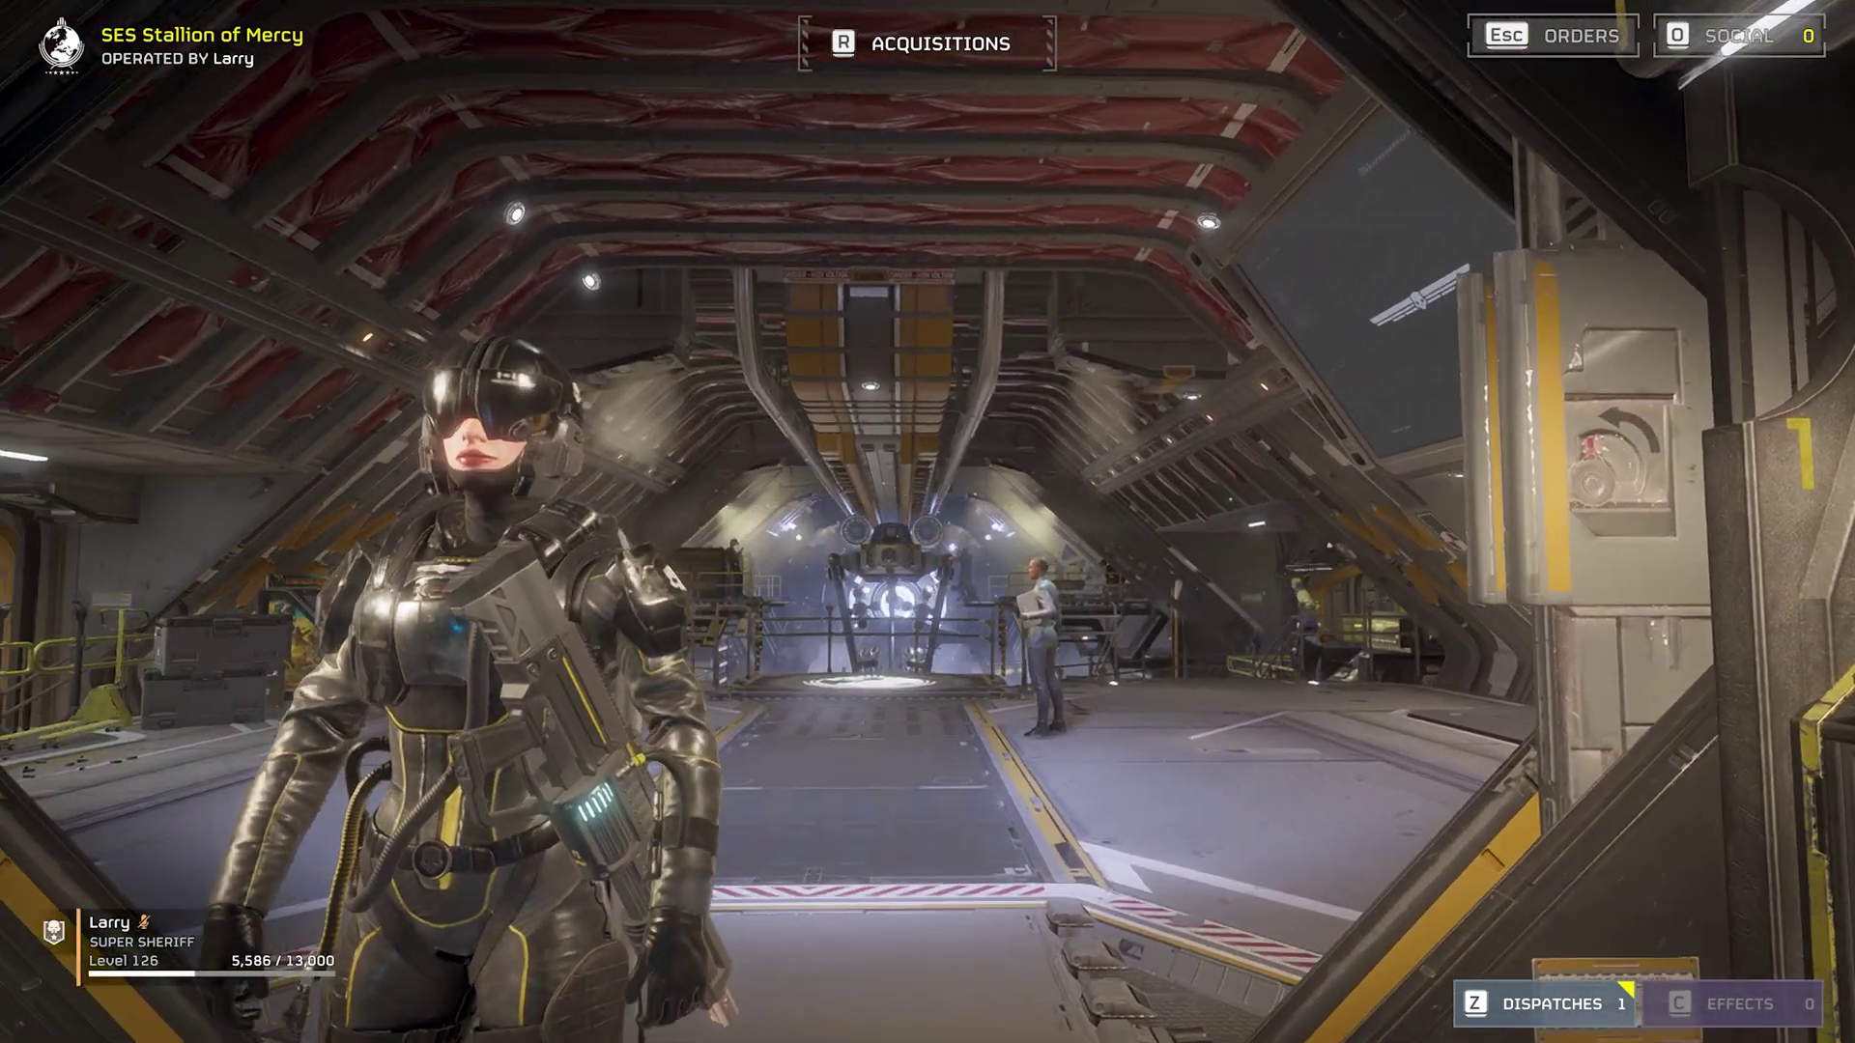